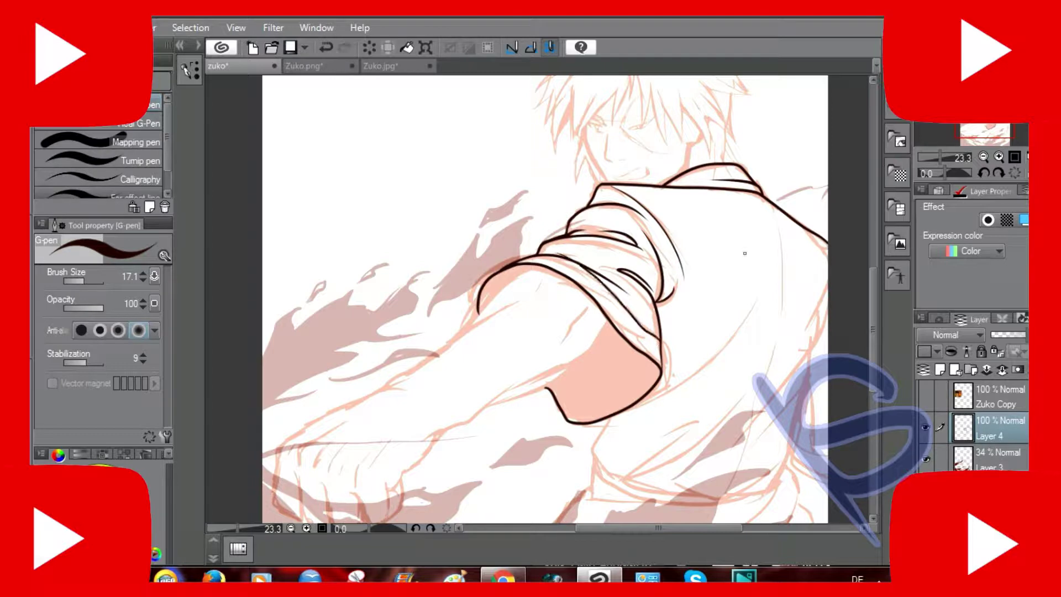
Ink the underside of the outstretched forearm from the sleeve to the wrist, plus the crease inside the elbow.
{"action": "key", "text": "e"}
{"action": "key", "text": "p"}
{"action": "left_click_drag", "start_coordinate": [758, 291], "coordinate": [782, 257]}
{"action": "left_click_drag", "start_coordinate": [450, 403], "coordinate": [617, 306]}
{"action": "left_click_drag", "start_coordinate": [598, 496], "coordinate": [644, 496]}
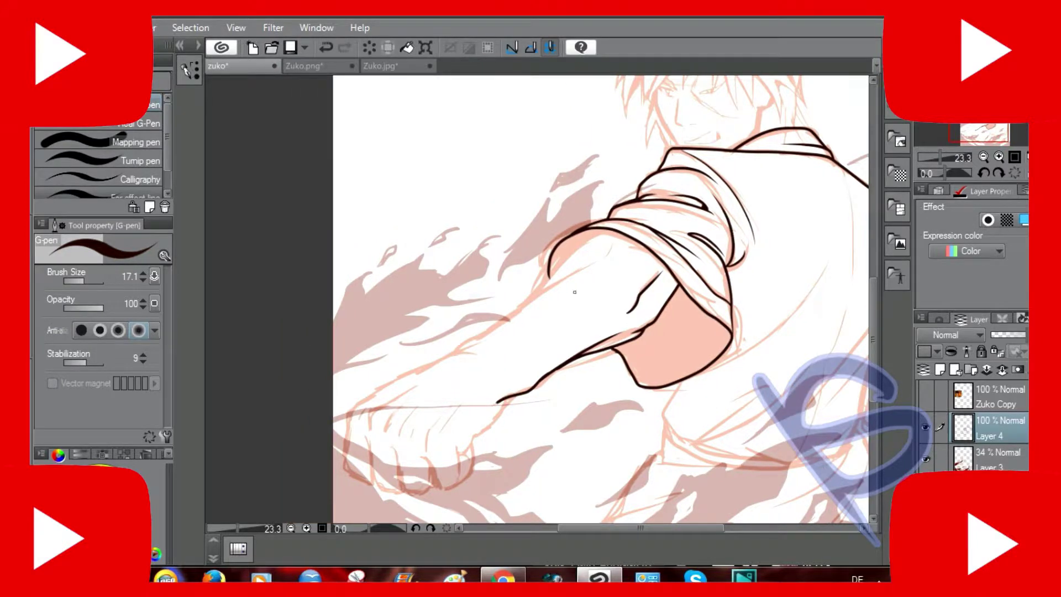
Fill the lower opening of the rolled-up sleeve with solid black.
{"action": "key", "text": "e"}
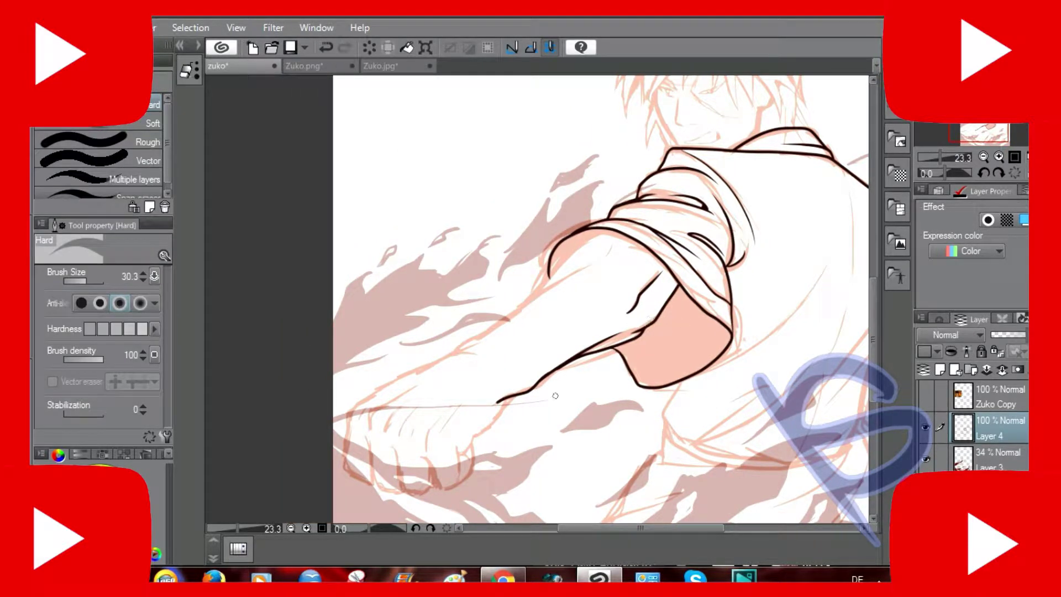
{"action": "key", "text": "g"}
{"action": "left_click", "coordinate": [674, 343]}
Ink the wrist contour running down to the thumb side of the fist with the G-pen.
{"action": "key", "text": "p"}
{"action": "left_click_drag", "start_coordinate": [503, 399], "coordinate": [462, 450]}
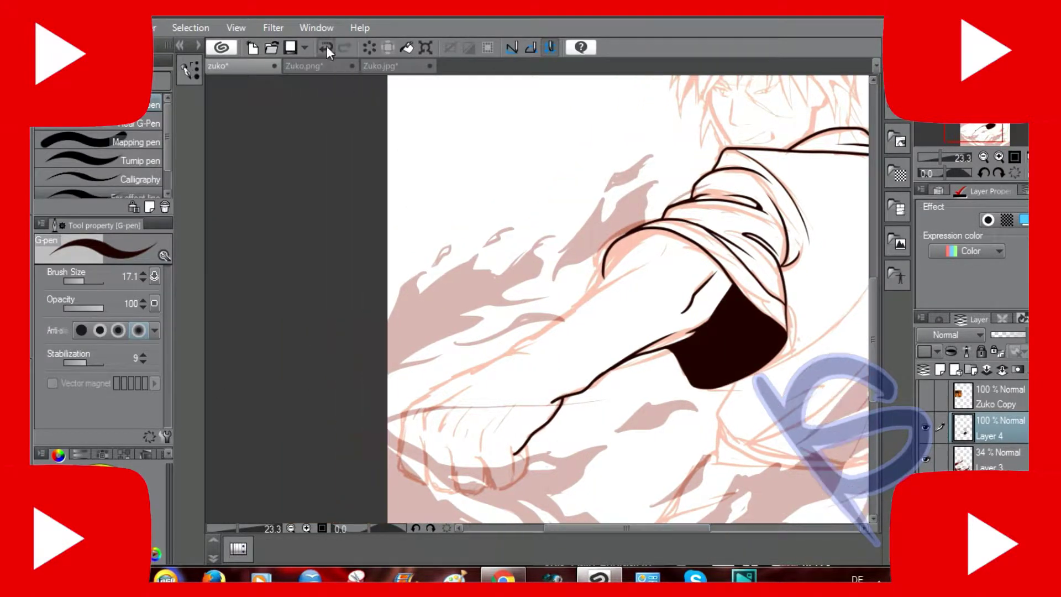
{"action": "left_click", "coordinate": [326, 47]}
{"action": "left_click", "coordinate": [345, 48]}
{"action": "left_click", "coordinate": [326, 48]}
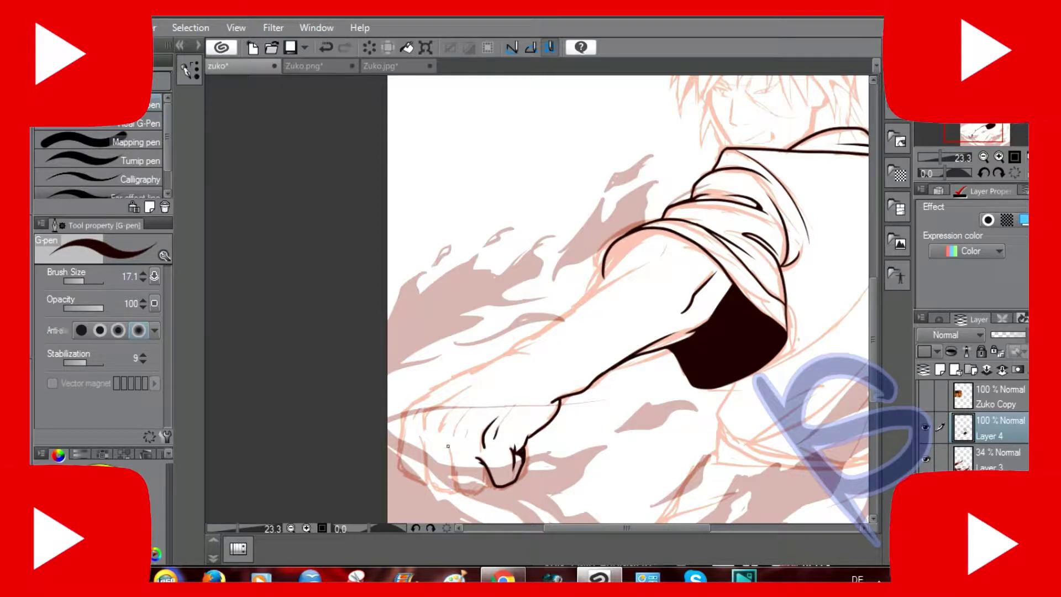
Ink the fist's remaining fingers, knuckle lines and outer edge over the sketch.
{"action": "key", "text": "ctrl+z"}
{"action": "left_click_drag", "start_coordinate": [449, 447], "coordinate": [489, 486]}
{"action": "key", "text": "ctrl+z"}
{"action": "mouse_move", "coordinate": [449, 448]}
{"action": "left_mouse_down"}
{"action": "mouse_move", "coordinate": [489, 485]}
{"action": "mouse_move", "coordinate": [418, 430]}
{"action": "mouse_move", "coordinate": [462, 396]}
{"action": "mouse_move", "coordinate": [426, 476]}
{"action": "left_mouse_up"}
{"action": "key", "text": "ctrl+z"}
{"action": "key", "text": "ctrl+z"}
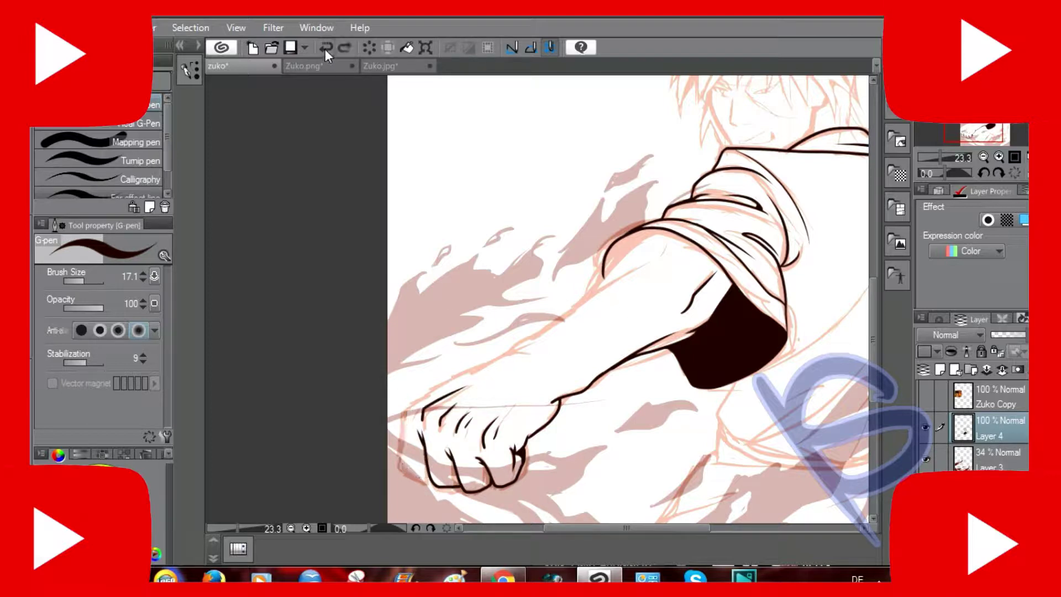
{"action": "left_click_drag", "start_coordinate": [421, 397], "coordinate": [424, 475]}
{"action": "left_click", "coordinate": [430, 528]}
{"action": "left_click", "coordinate": [430, 528]}
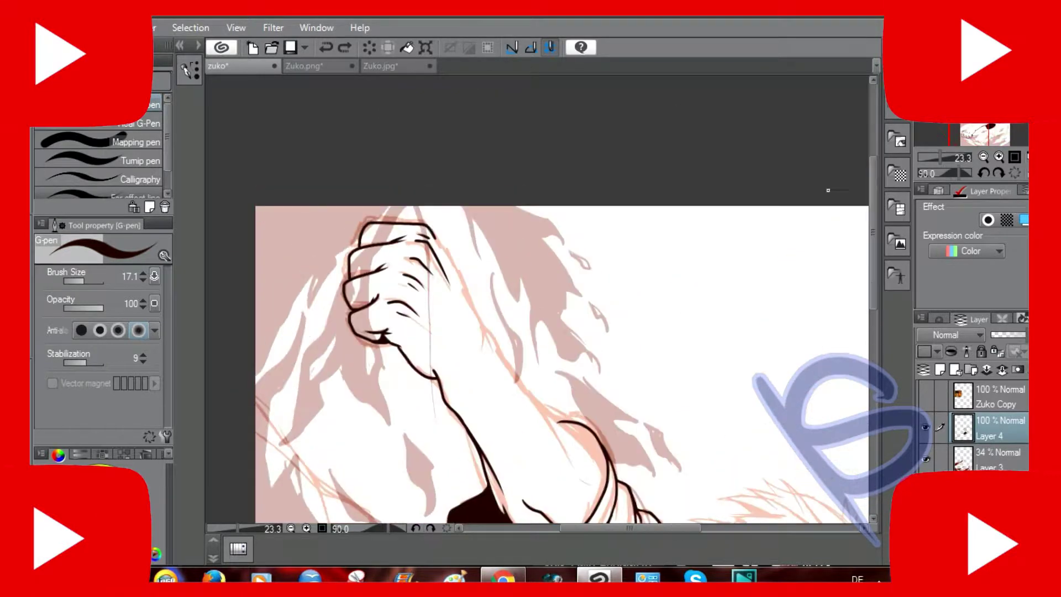
{"action": "left_click", "coordinate": [416, 528]}
{"action": "left_click", "coordinate": [415, 528]}
Ink the forearm's upper contour from the fist to the sleeve, ending in short muscle creases.
{"action": "mouse_move", "coordinate": [417, 351]}
{"action": "left_mouse_down"}
{"action": "mouse_move", "coordinate": [541, 270]}
{"action": "mouse_move", "coordinate": [577, 229]}
{"action": "mouse_move", "coordinate": [524, 277]}
{"action": "mouse_move", "coordinate": [575, 230]}
{"action": "left_mouse_up"}
{"action": "key", "text": "ctrl+z"}
{"action": "left_click_drag", "start_coordinate": [577, 233], "coordinate": [572, 259]}
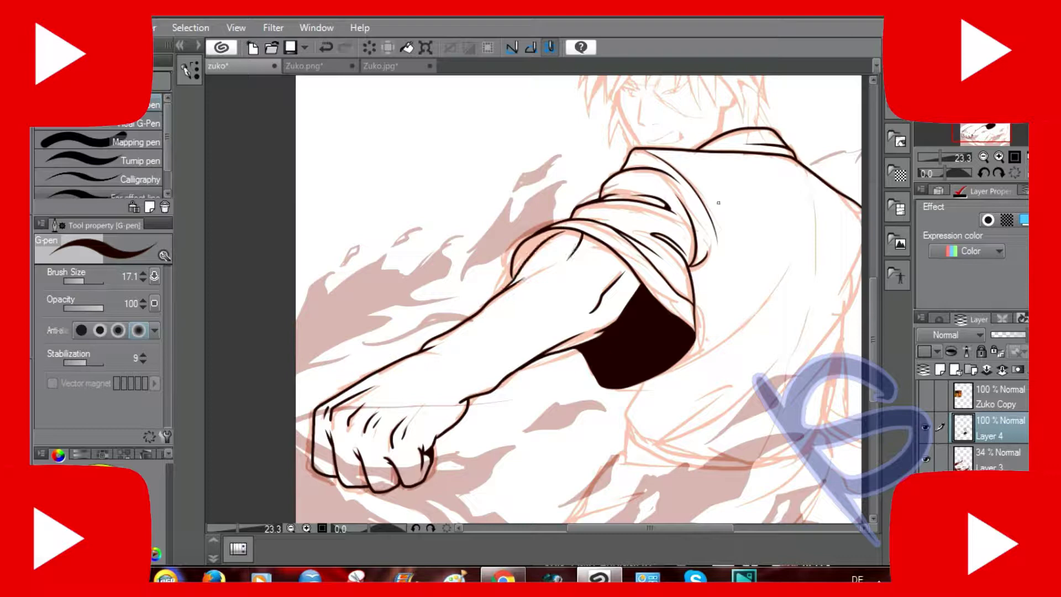
{"action": "left_click", "coordinate": [326, 49]}
{"action": "left_click_drag", "start_coordinate": [418, 352], "coordinate": [481, 306]}
{"action": "key", "text": "ctrl+z"}
{"action": "mouse_move", "coordinate": [569, 227]}
{"action": "left_mouse_down"}
{"action": "mouse_move", "coordinate": [417, 351]}
{"action": "mouse_move", "coordinate": [522, 261]}
{"action": "left_mouse_up"}
{"action": "key", "text": "ctrl+z"}
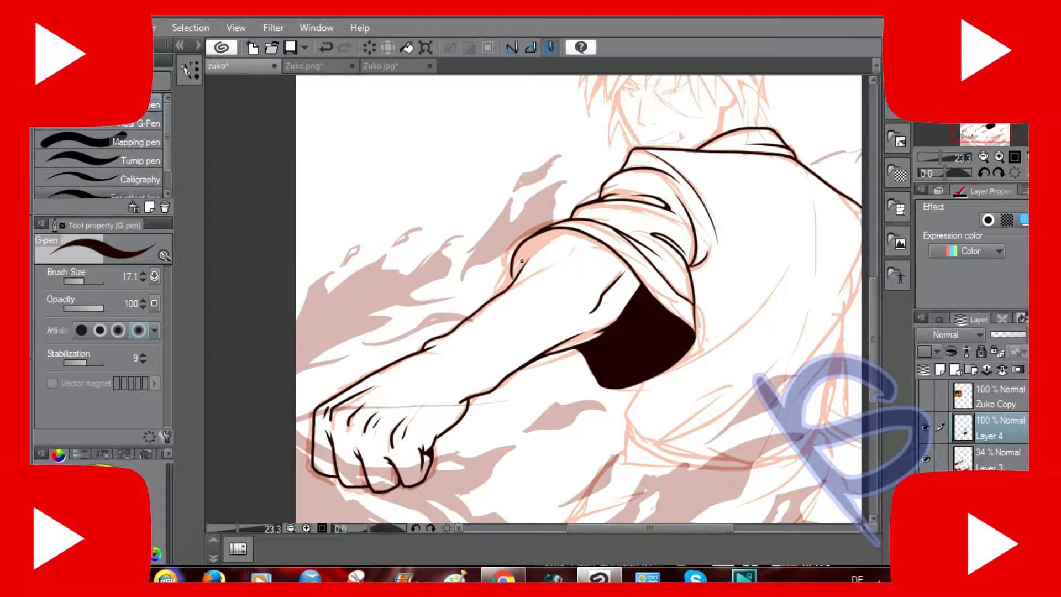
{"action": "key", "text": "ctrl+z"}
{"action": "left_click_drag", "start_coordinate": [418, 351], "coordinate": [537, 263]}
{"action": "key", "text": "e"}
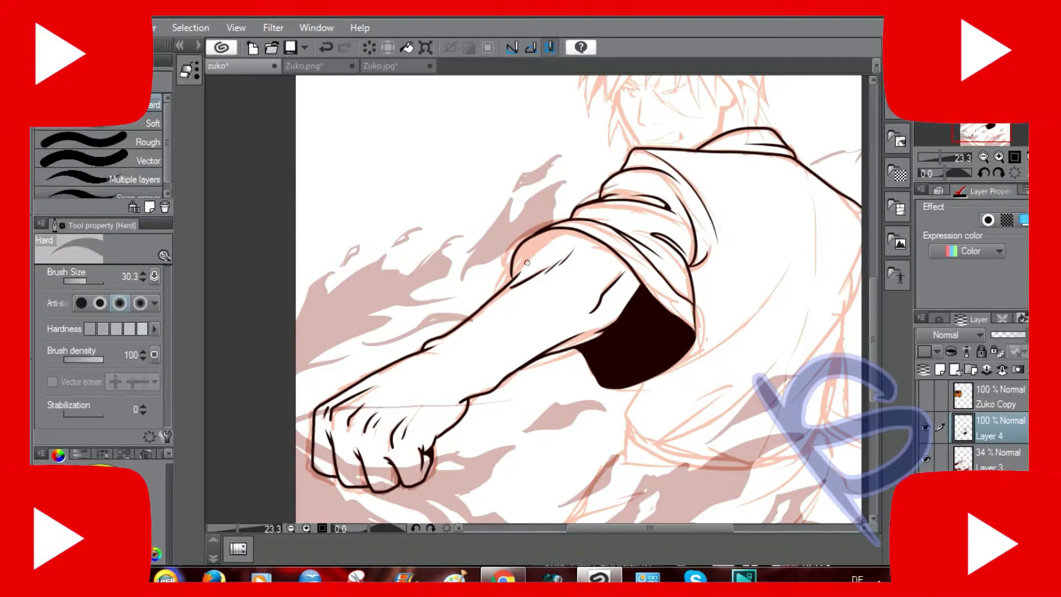
Ink the inner edge of the rolled cuff above the arm and fill the enclosed opening with black.
{"action": "key", "text": "p"}
{"action": "left_click_drag", "start_coordinate": [569, 229], "coordinate": [508, 286]}
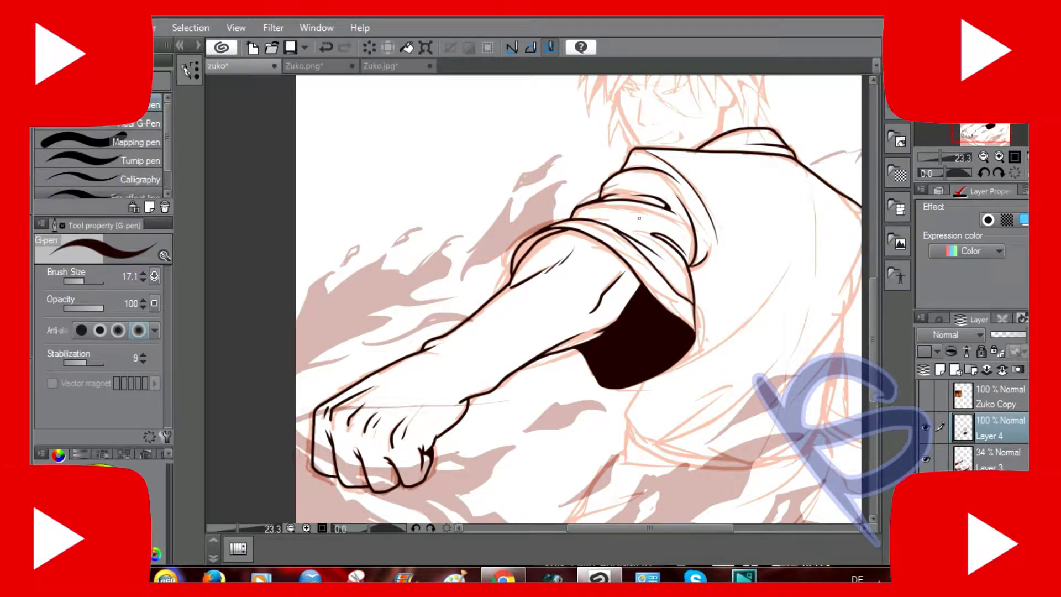
{"action": "key", "text": "ctrl+z"}
{"action": "left_click_drag", "start_coordinate": [570, 229], "coordinate": [507, 285]}
{"action": "key", "text": "ctrl+z"}
{"action": "left_click_drag", "start_coordinate": [569, 229], "coordinate": [509, 286]}
{"action": "key", "text": "g"}
{"action": "left_click", "coordinate": [534, 252]}
{"action": "key", "text": "p"}
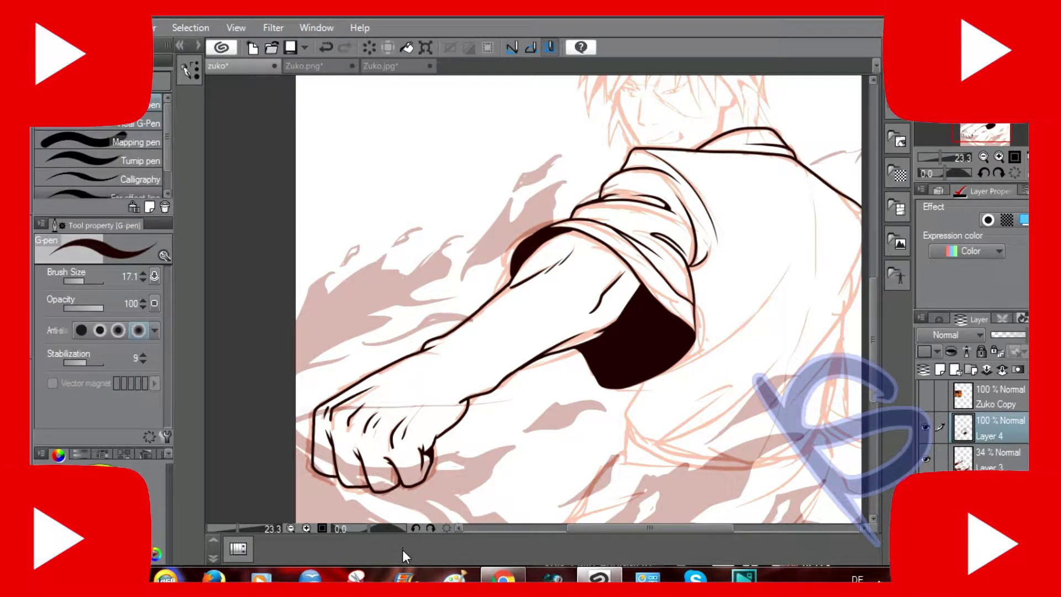
Ink the shirt's front edge below the sleeve and the folds gathering at the front of the waist.
{"action": "left_click_drag", "start_coordinate": [237, 530], "coordinate": [236, 529]}
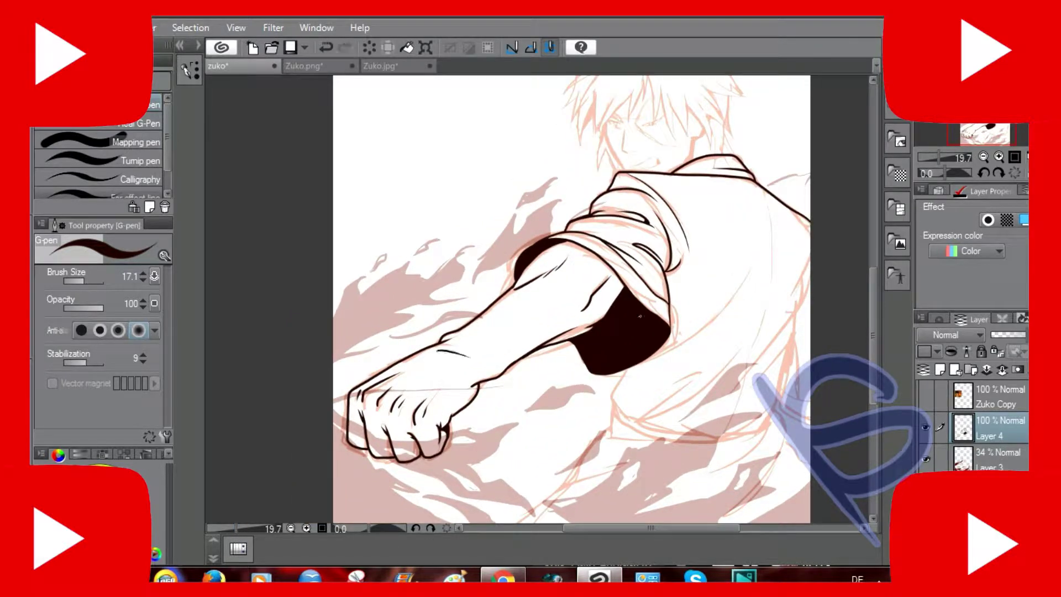
{"action": "left_click_drag", "start_coordinate": [447, 349], "coordinate": [266, 315]}
{"action": "key", "text": "ctrl+z"}
{"action": "left_click_drag", "start_coordinate": [434, 343], "coordinate": [461, 382]}
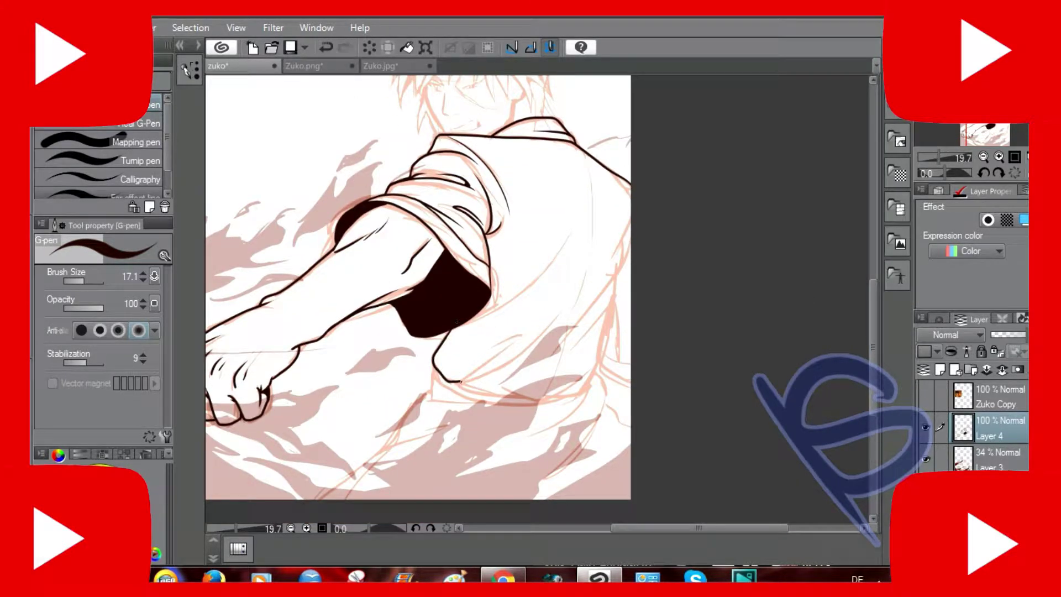
{"action": "left_click_drag", "start_coordinate": [509, 345], "coordinate": [459, 381]}
{"action": "key", "text": "ctrl+z"}
{"action": "left_click_drag", "start_coordinate": [530, 324], "coordinate": [457, 379]}
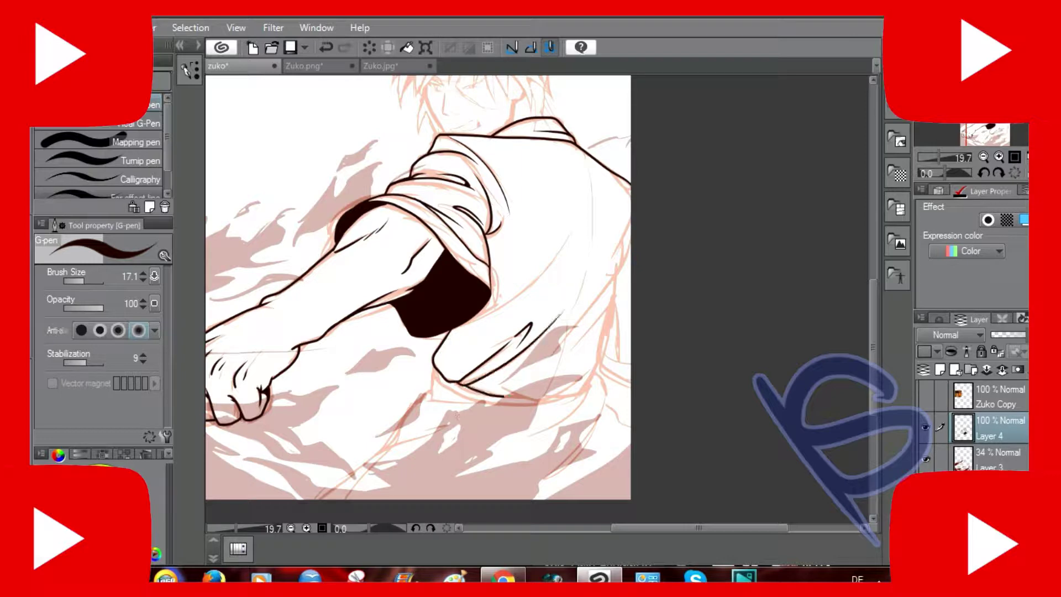
Ink the shirt's hem and folds at the back of the waist, plus a long diagonal crease across the torso.
{"action": "left_click_drag", "start_coordinate": [618, 270], "coordinate": [543, 391]}
{"action": "left_click_drag", "start_coordinate": [607, 354], "coordinate": [517, 396]}
{"action": "key", "text": "ctrl+z"}
{"action": "mouse_move", "coordinate": [614, 298]}
{"action": "left_mouse_down"}
{"action": "mouse_move", "coordinate": [558, 395]}
{"action": "mouse_move", "coordinate": [522, 397]}
{"action": "left_mouse_up"}
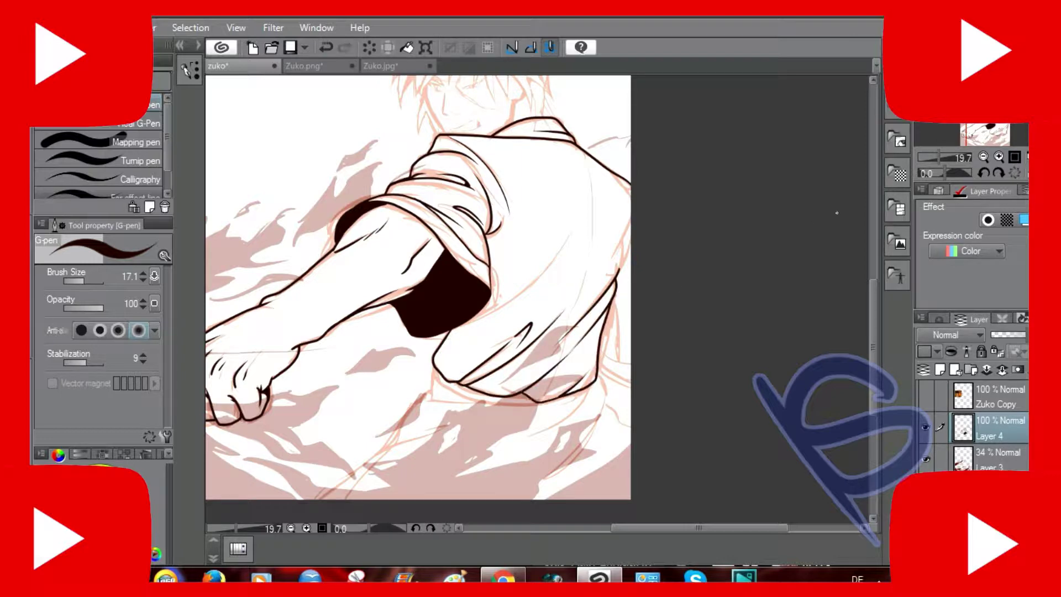
{"action": "left_click_drag", "start_coordinate": [577, 218], "coordinate": [478, 319]}
{"action": "key", "text": "ctrl+z"}
{"action": "left_click_drag", "start_coordinate": [553, 246], "coordinate": [467, 320]}
Ink the band below the shirt hem and the contours and folds of the trousers beneath it.
{"action": "left_click_drag", "start_coordinate": [586, 381], "coordinate": [432, 399]}
{"action": "mouse_move", "coordinate": [437, 384]}
{"action": "left_mouse_down"}
{"action": "mouse_move", "coordinate": [395, 440]}
{"action": "mouse_move", "coordinate": [318, 503]}
{"action": "left_mouse_up"}
{"action": "left_click_drag", "start_coordinate": [461, 417], "coordinate": [421, 432]}
{"action": "left_click_drag", "start_coordinate": [594, 384], "coordinate": [518, 446]}
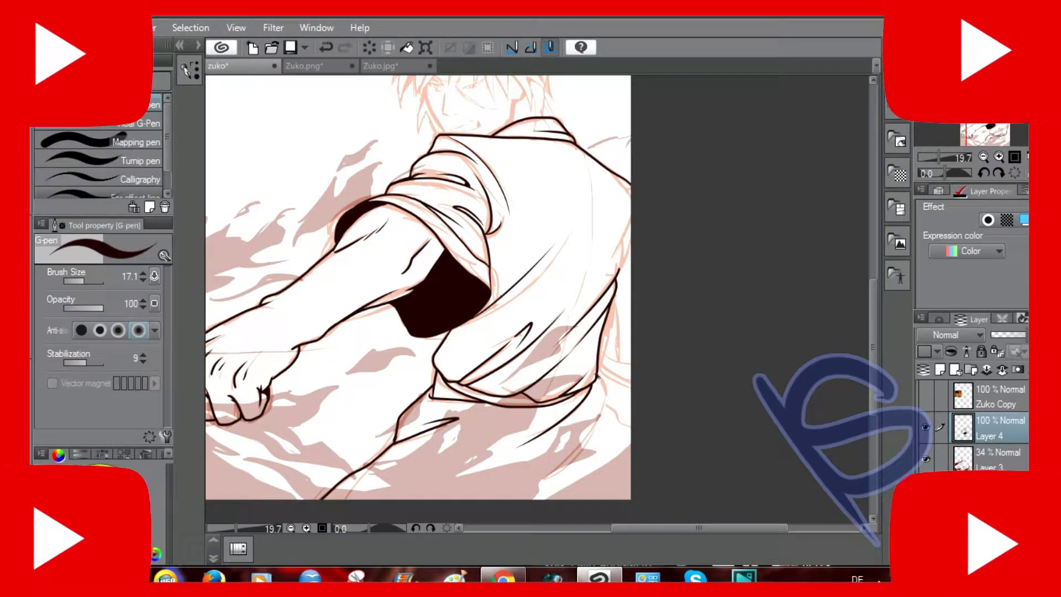
{"action": "left_click_drag", "start_coordinate": [607, 378], "coordinate": [534, 486]}
Ink the thin centre seam running down the back of the shirt and onto the trousers.
{"action": "left_click_drag", "start_coordinate": [699, 426], "coordinate": [738, 426]}
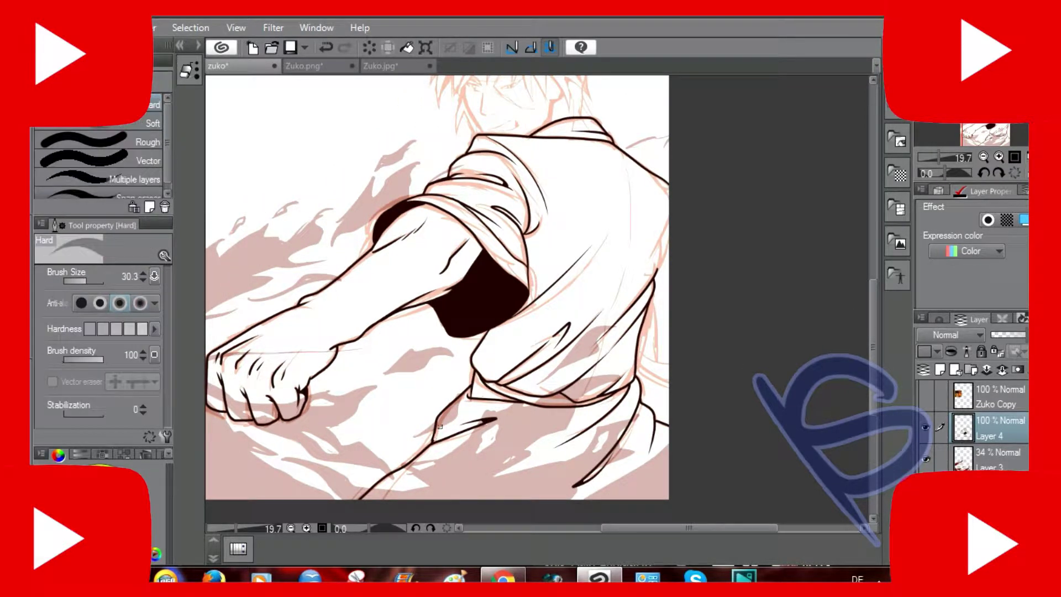
{"action": "left_click_drag", "start_coordinate": [873, 307], "coordinate": [873, 213]}
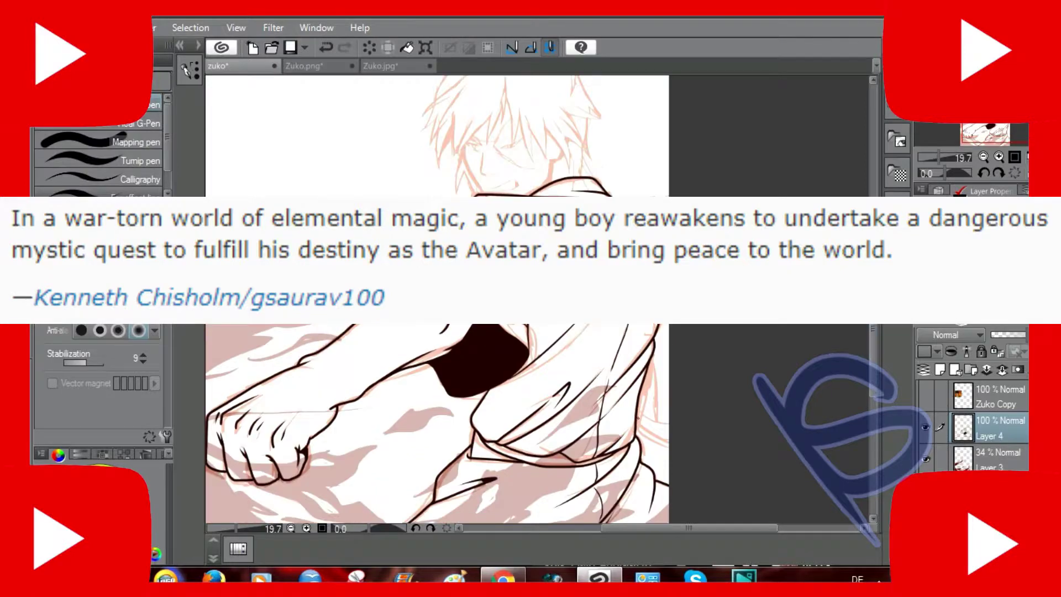
{"action": "left_click", "coordinate": [326, 48]}
{"action": "left_click", "coordinate": [326, 48]}
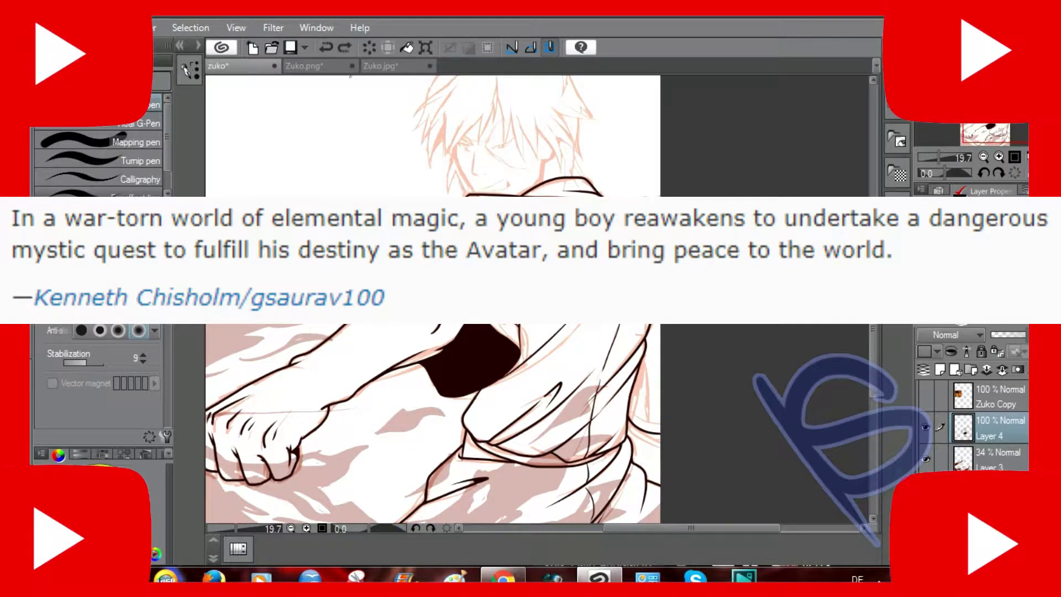
{"action": "left_click_drag", "start_coordinate": [765, 364], "coordinate": [873, 335]}
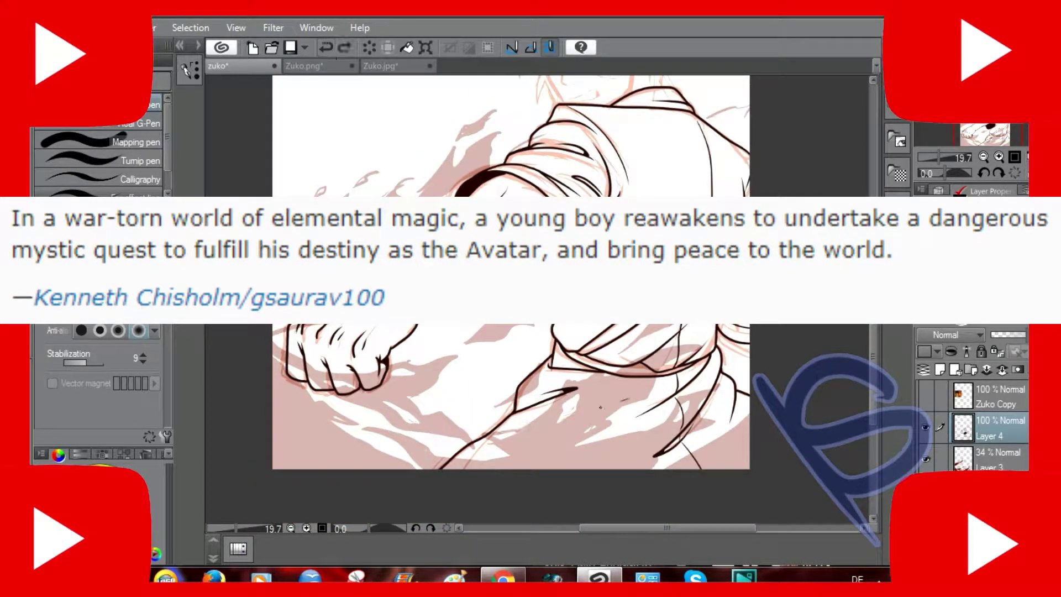
Ink the pointed hair strands falling over the forehead and beside the unscarred eye.
{"action": "scroll", "coordinate": [873, 334], "scroll_direction": "up", "scroll_amount": 3}
{"action": "scroll", "coordinate": [553, 387], "scroll_direction": "up", "scroll_amount": 5}
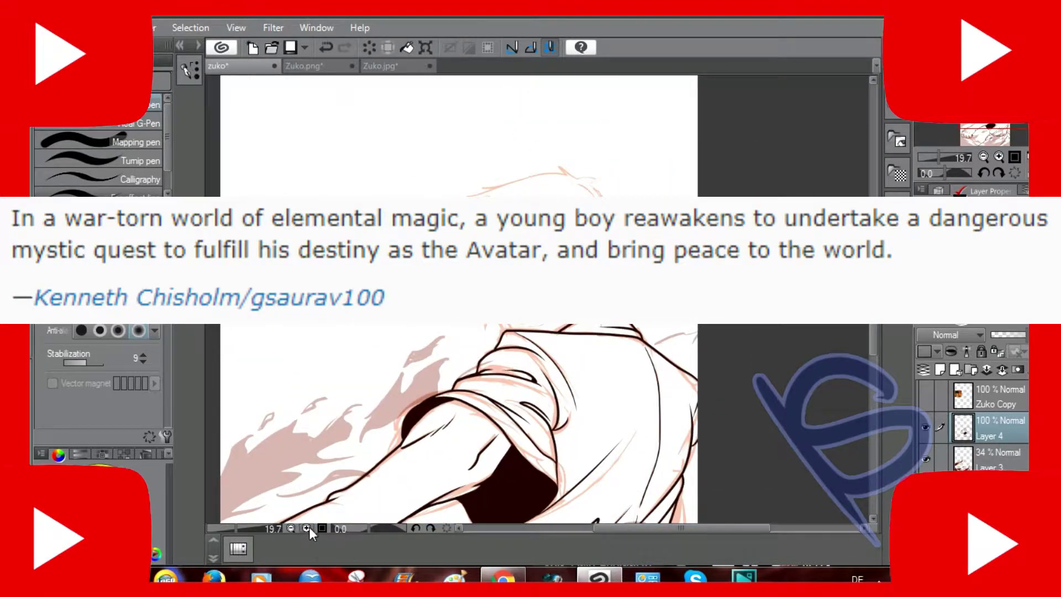
{"action": "scroll", "coordinate": [537, 332], "scroll_direction": "up", "scroll_amount": 2}
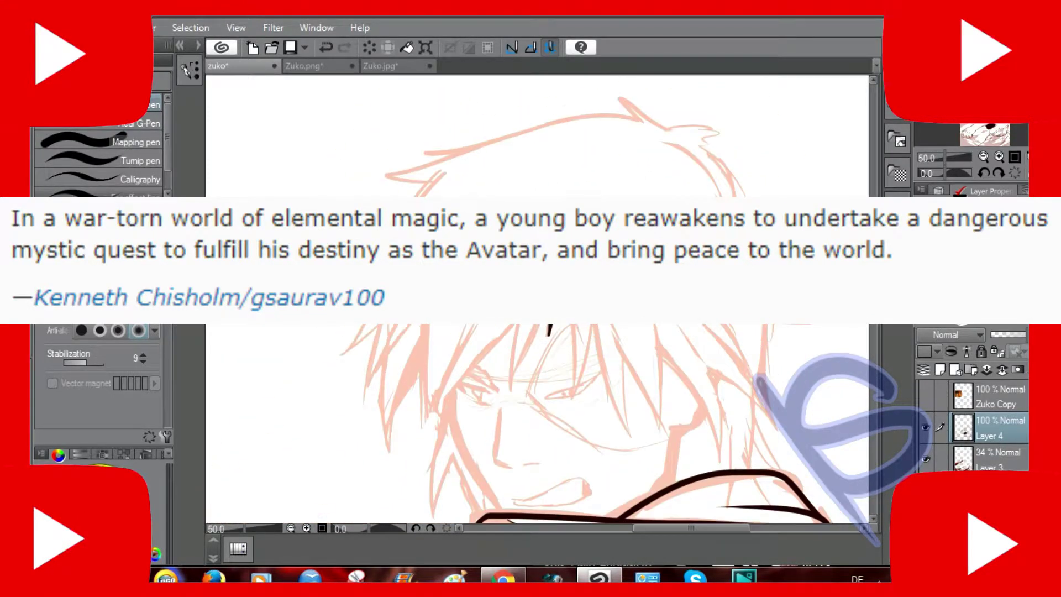
{"action": "key", "text": "ctrl+z"}
{"action": "mouse_move", "coordinate": [537, 326]}
{"action": "left_mouse_down"}
{"action": "mouse_move", "coordinate": [524, 404]}
{"action": "mouse_move", "coordinate": [547, 338]}
{"action": "mouse_move", "coordinate": [549, 351]}
{"action": "mouse_move", "coordinate": [502, 403]}
{"action": "left_mouse_up"}
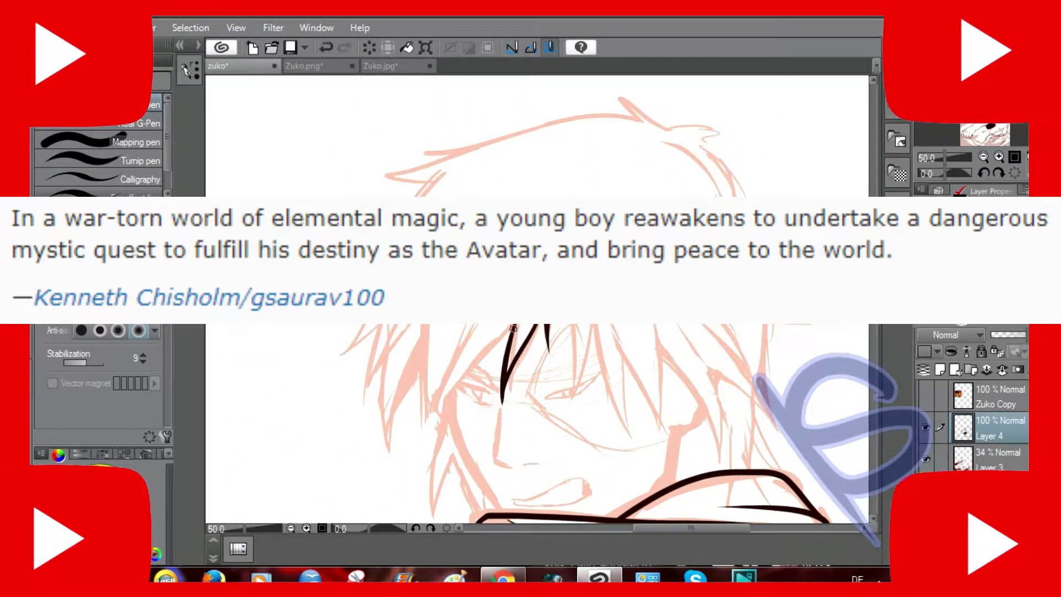
{"action": "left_click_drag", "start_coordinate": [513, 328], "coordinate": [430, 442]}
{"action": "key", "text": "ctrl+z"}
{"action": "left_click_drag", "start_coordinate": [473, 325], "coordinate": [435, 438]}
{"action": "key", "text": "e"}
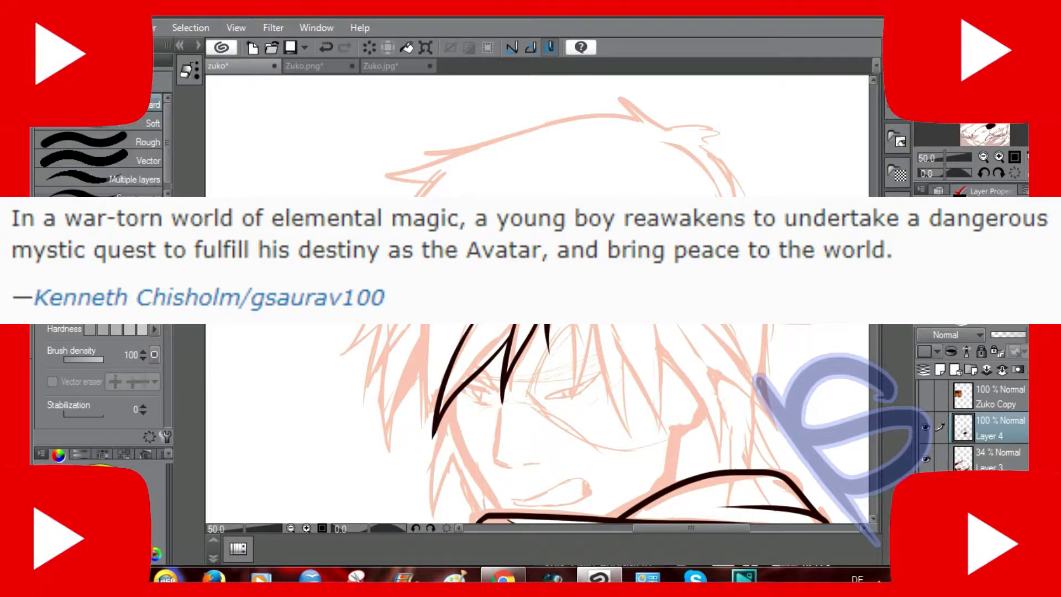
Ink the next hair spikes at the side of the fringe and clean up their tips with the eraser.
{"action": "key", "text": "p"}
{"action": "left_click_drag", "start_coordinate": [436, 325], "coordinate": [421, 420]}
{"action": "scroll", "coordinate": [537, 386], "scroll_direction": "left", "scroll_amount": 2}
{"action": "key", "text": "ctrl+z"}
{"action": "mouse_move", "coordinate": [464, 325]}
{"action": "left_mouse_down"}
{"action": "mouse_move", "coordinate": [425, 384]}
{"action": "mouse_move", "coordinate": [430, 373]}
{"action": "left_mouse_up"}
{"action": "key", "text": "ctrl+z"}
{"action": "key", "text": "ctrl+z"}
{"action": "key", "text": "e"}
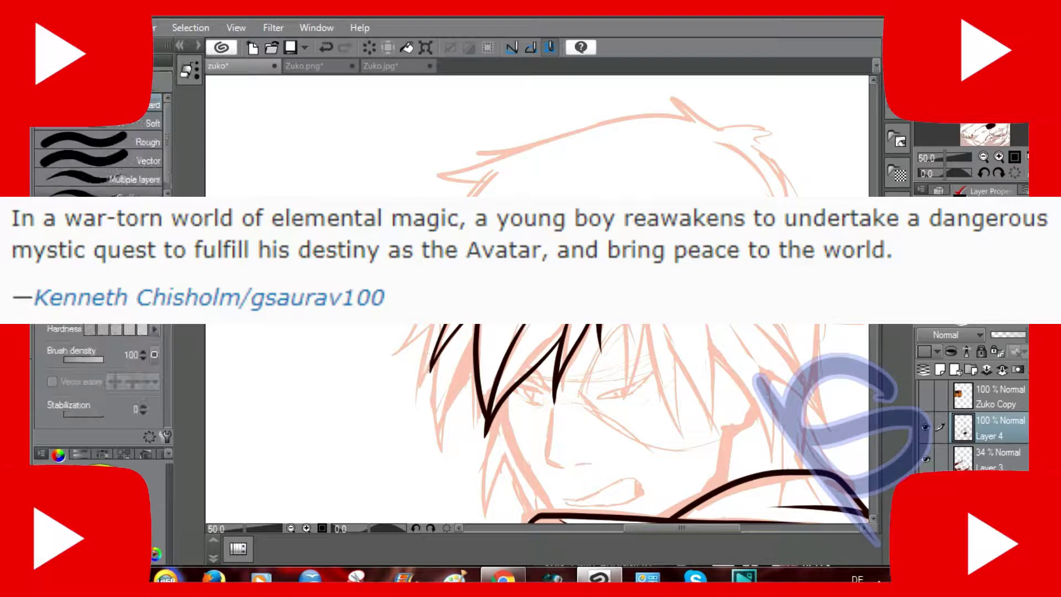
{"action": "key", "text": "p"}
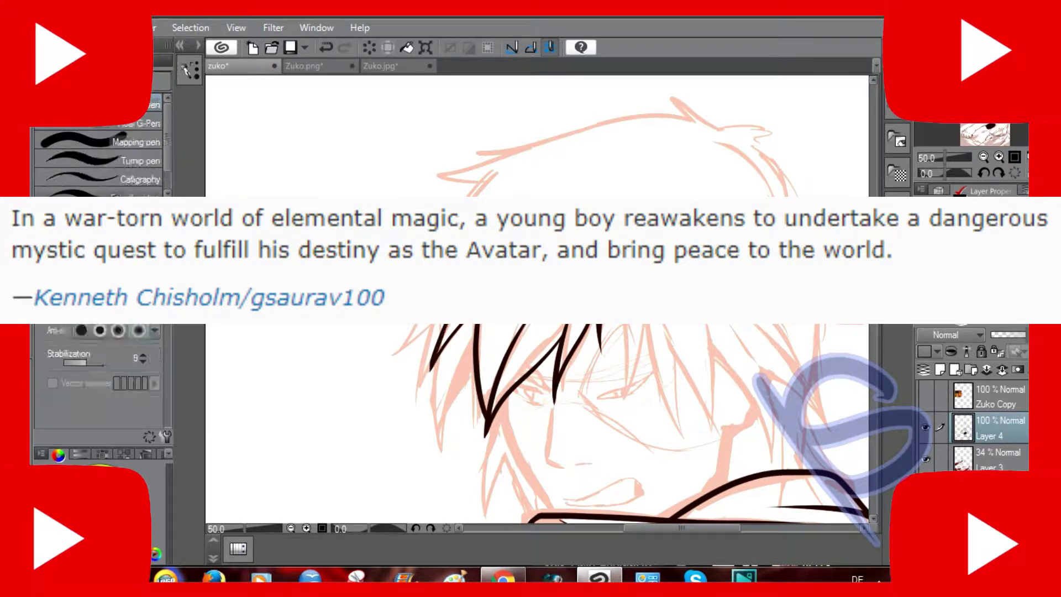
{"action": "key", "text": "e"}
{"action": "left_click_drag", "start_coordinate": [438, 337], "coordinate": [431, 368]}
{"action": "key", "text": "p"}
Ink the outermost hair spike at the side of the head and tidy its tip.
{"action": "scroll", "coordinate": [536, 359], "scroll_direction": "up", "scroll_amount": 2}
{"action": "left_click_drag", "start_coordinate": [459, 326], "coordinate": [394, 380]}
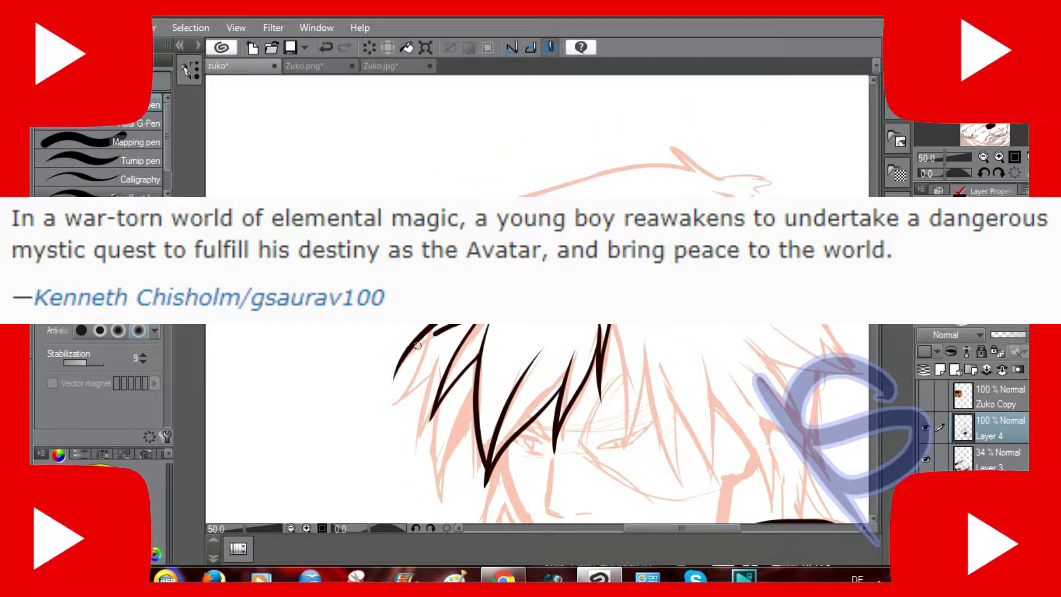
{"action": "key", "text": "ctrl+z"}
{"action": "key", "text": "ctrl+z"}
{"action": "left_click_drag", "start_coordinate": [462, 325], "coordinate": [387, 383]}
{"action": "key", "text": "ctrl+z"}
{"action": "key", "text": "e"}
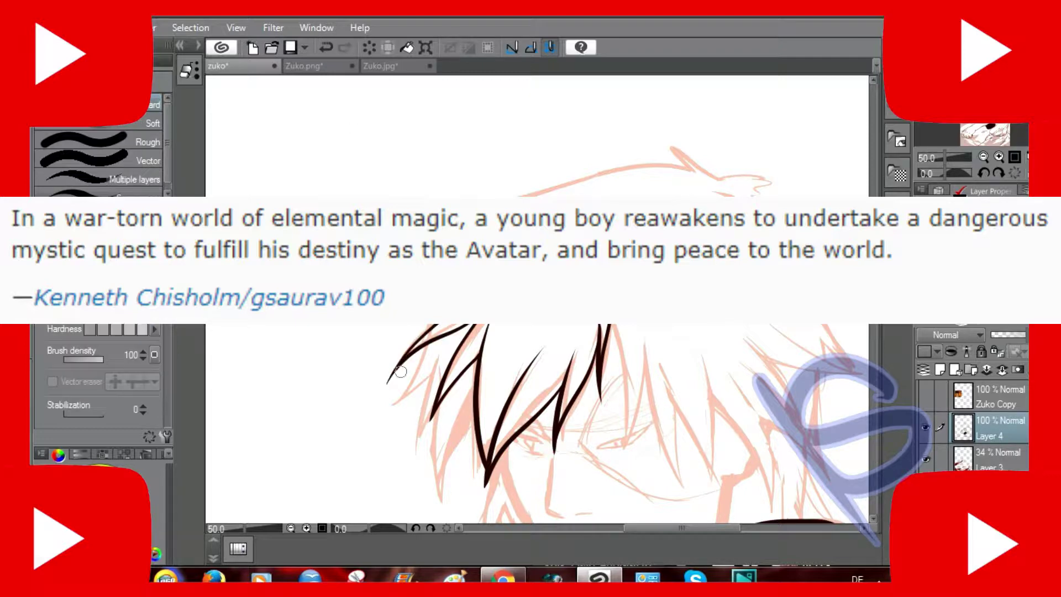
Ink the nose bridge, the nose tip and the nostril mark.
{"action": "key", "text": "space"}
{"action": "left_click_drag", "start_coordinate": [479, 514], "coordinate": [380, 475]}
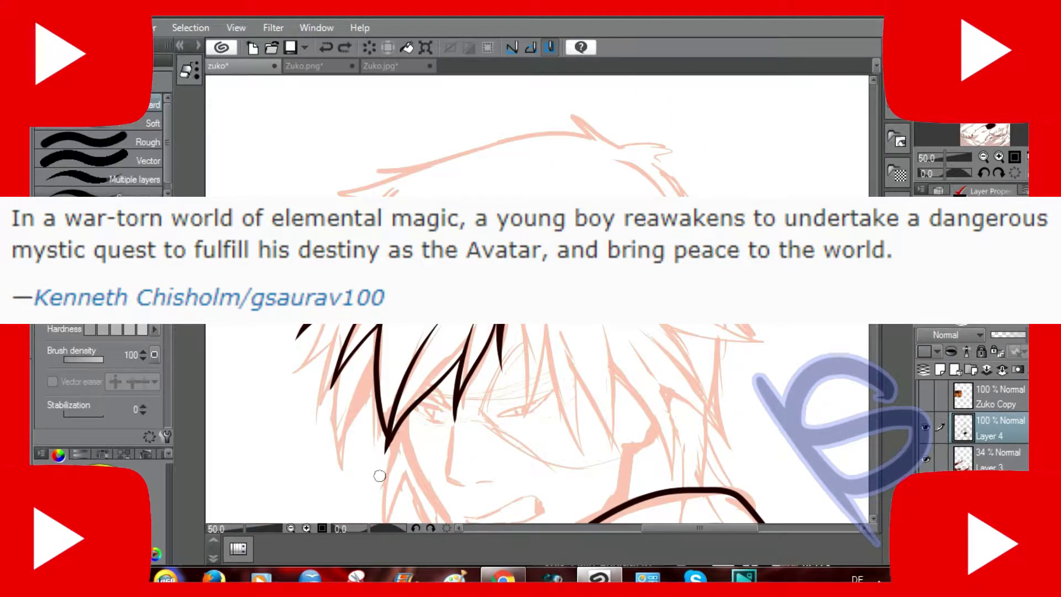
{"action": "key", "text": "p"}
{"action": "scroll", "coordinate": [536, 359], "scroll_direction": "down", "scroll_amount": 2}
{"action": "left_click_drag", "start_coordinate": [453, 369], "coordinate": [461, 436]}
{"action": "left_click_drag", "start_coordinate": [475, 433], "coordinate": [495, 427]}
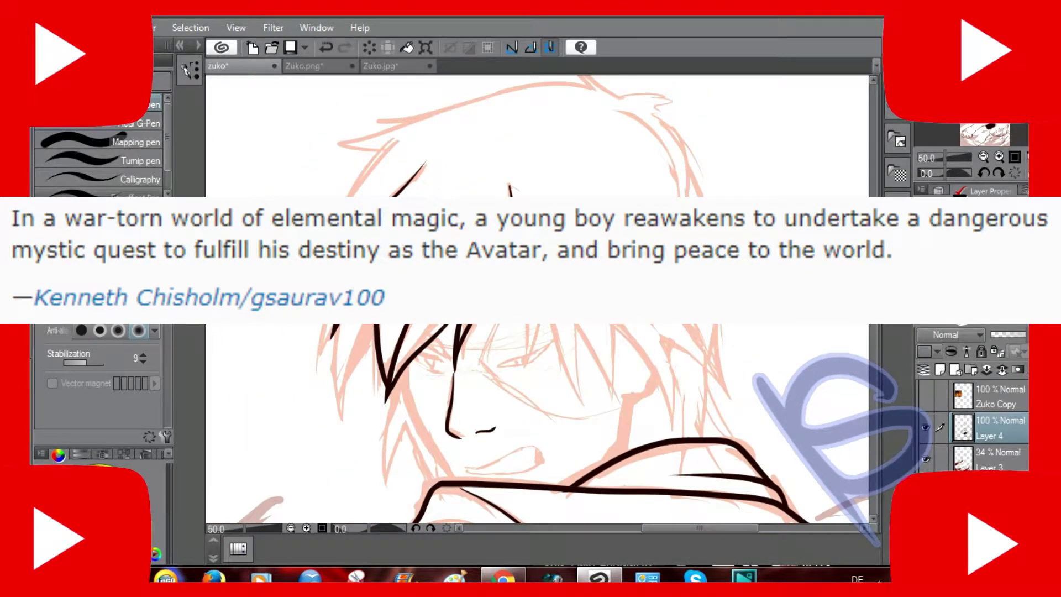
Redraw the nostril mark shorter and ink the cheek contour from the hair to the collar, comparing with and without the stroke.
{"action": "left_click", "coordinate": [327, 48]}
{"action": "key", "text": "ctrl+y"}
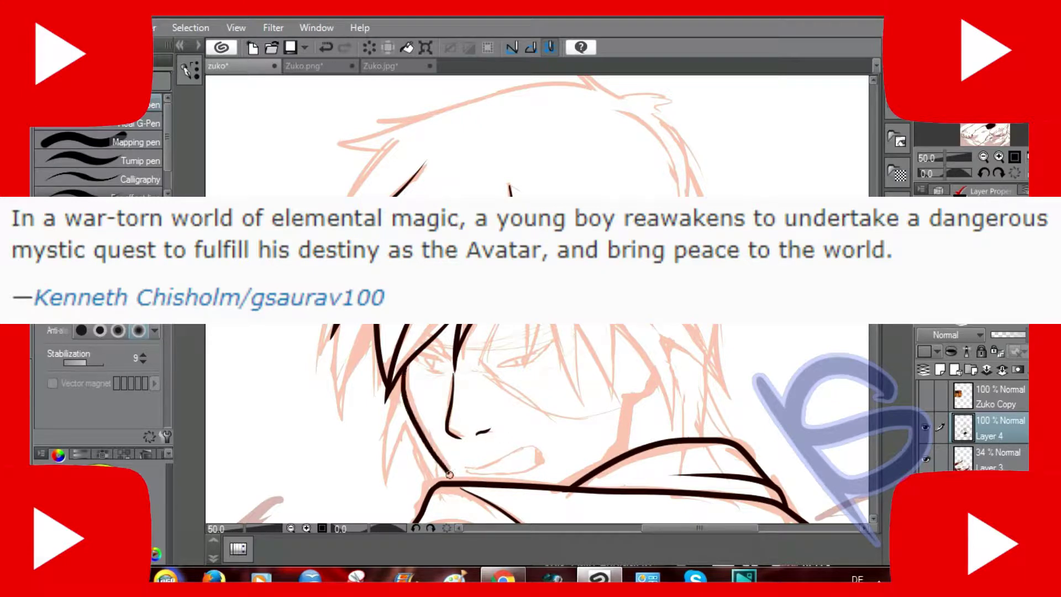
{"action": "key", "text": "ctrl+z"}
{"action": "key", "text": "ctrl+y"}
{"action": "key", "text": "ctrl+z"}
{"action": "key", "text": "ctrl+y"}
{"action": "key", "text": "ctrl+z"}
{"action": "key", "text": "ctrl+y"}
{"action": "key", "text": "ctrl+z"}
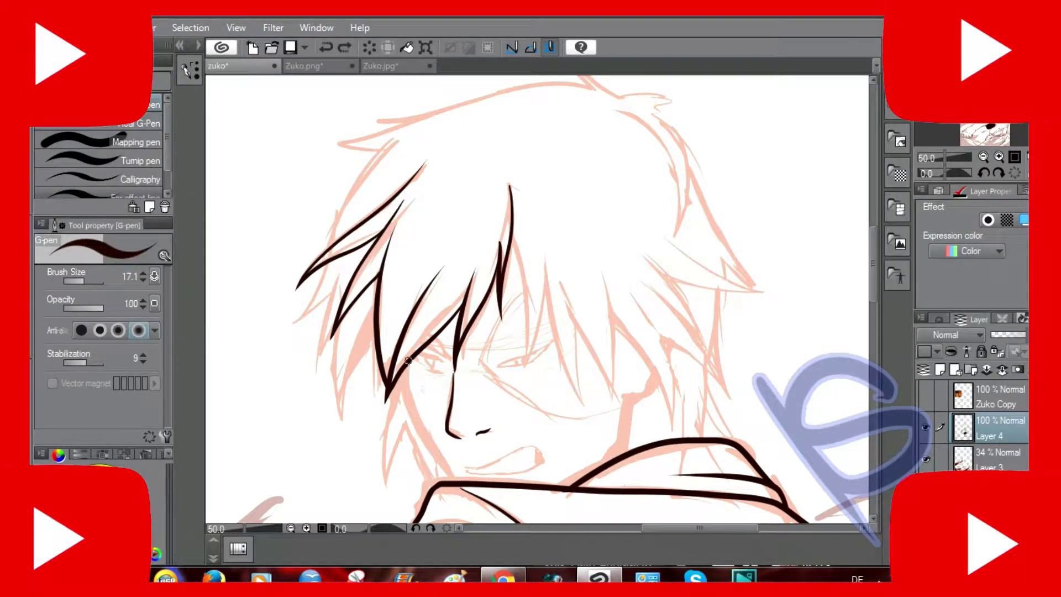
{"action": "key", "text": "ctrl+y"}
{"action": "key", "text": "ctrl+z"}
{"action": "key", "text": "ctrl+y"}
{"action": "key", "text": "ctrl+z"}
{"action": "key", "text": "ctrl+y"}
{"action": "key", "text": "ctrl+z"}
{"action": "key", "text": "ctrl+y"}
{"action": "key", "text": "ctrl+z"}
{"action": "key", "text": "ctrl+y"}
Ink the jawline rising from the collar, and the unscarred eye with its iris and brow.
{"action": "left_click_drag", "start_coordinate": [565, 486], "coordinate": [620, 445]}
{"action": "scroll", "coordinate": [536, 299], "scroll_direction": "left", "scroll_amount": 2}
{"action": "left_click_drag", "start_coordinate": [455, 350], "coordinate": [484, 362]}
{"action": "left_click_drag", "start_coordinate": [467, 372], "coordinate": [482, 374]}
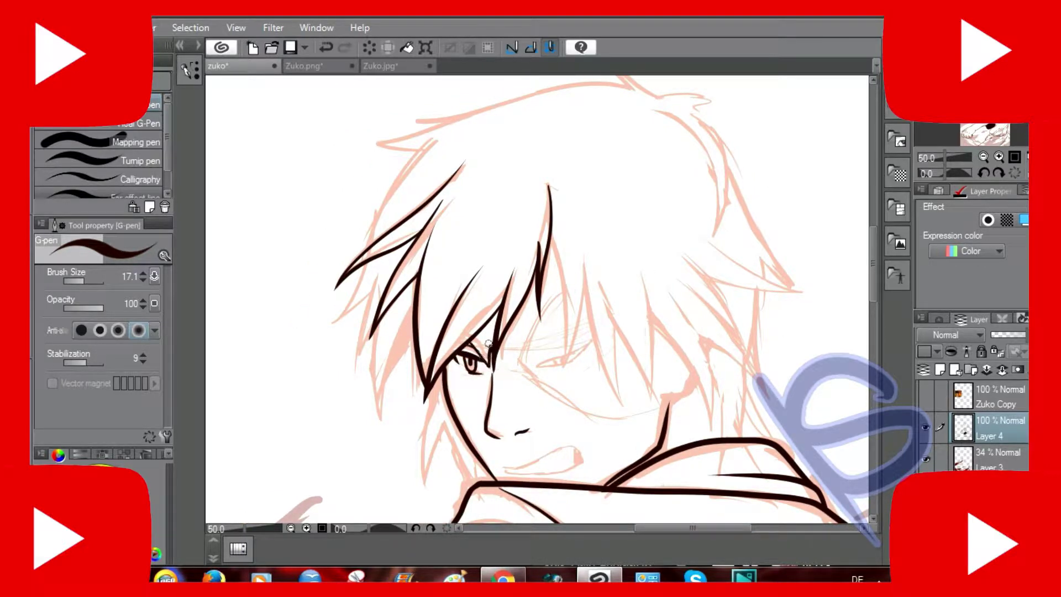
Try to outline the scar from the brow around the eye and across the cheek to the jaw.
{"action": "mouse_move", "coordinate": [523, 369]}
{"action": "left_mouse_down"}
{"action": "mouse_move", "coordinate": [667, 416]}
{"action": "mouse_move", "coordinate": [565, 294]}
{"action": "left_mouse_up"}
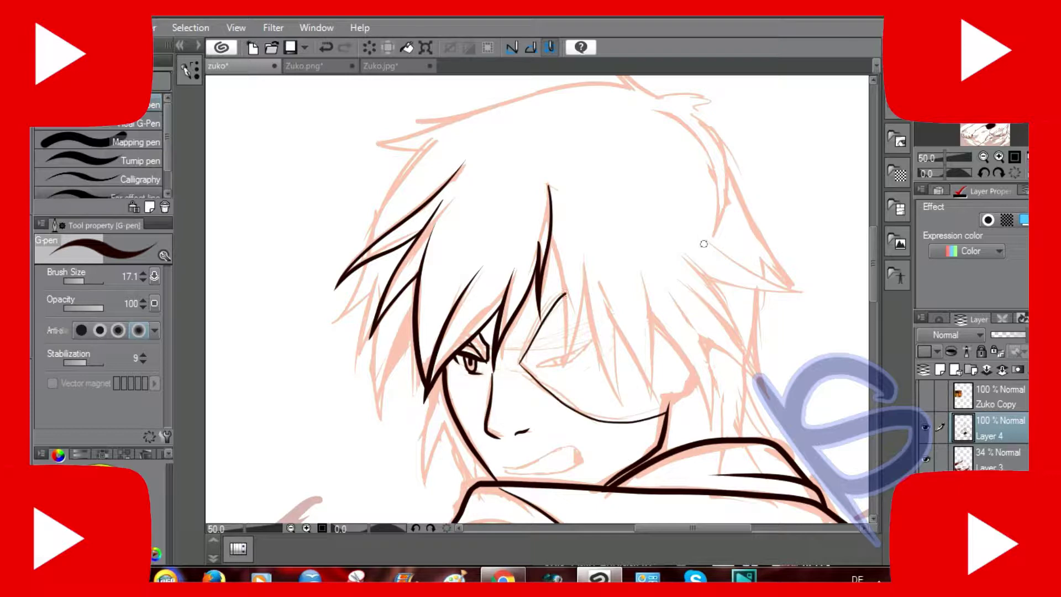
{"action": "left_click", "coordinate": [326, 48]}
{"action": "left_click", "coordinate": [326, 48]}
{"action": "key", "text": "ctrl+z"}
Try to ink a thick brow arching from the nose bridge over the scarred eye.
{"action": "left_click_drag", "start_coordinate": [513, 353], "coordinate": [641, 293]}
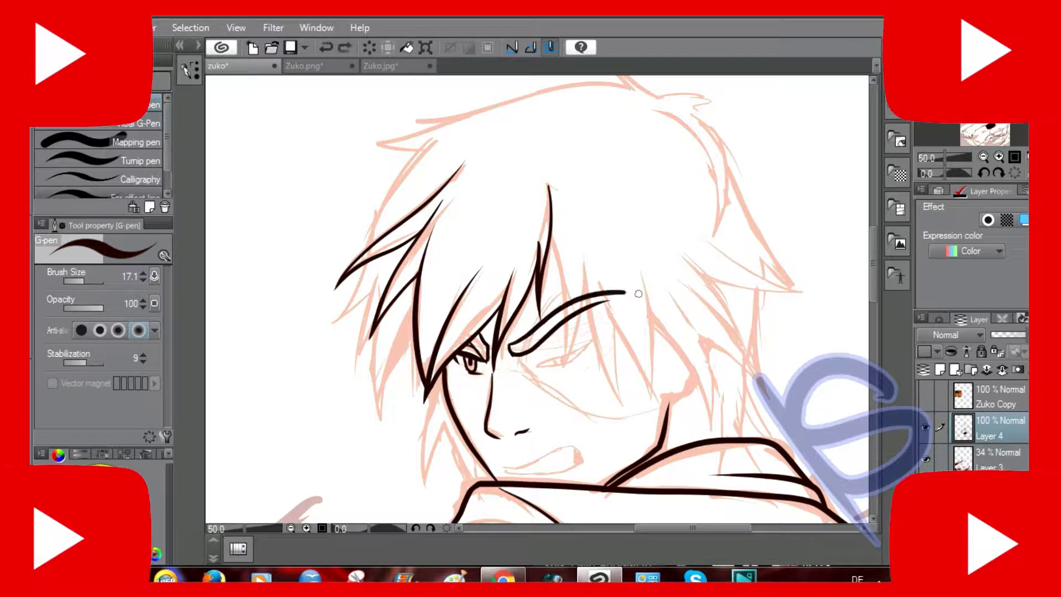
{"action": "key", "text": "e"}
{"action": "key", "text": "p"}
{"action": "key", "text": "e"}
Ink the short curved line beside the nose bridge, just below the fringe.
{"action": "mouse_move", "coordinate": [514, 341]}
{"action": "left_mouse_down"}
{"action": "mouse_move", "coordinate": [488, 358]}
{"action": "mouse_move", "coordinate": [497, 366]}
{"action": "left_mouse_up"}
{"action": "key", "text": "p"}
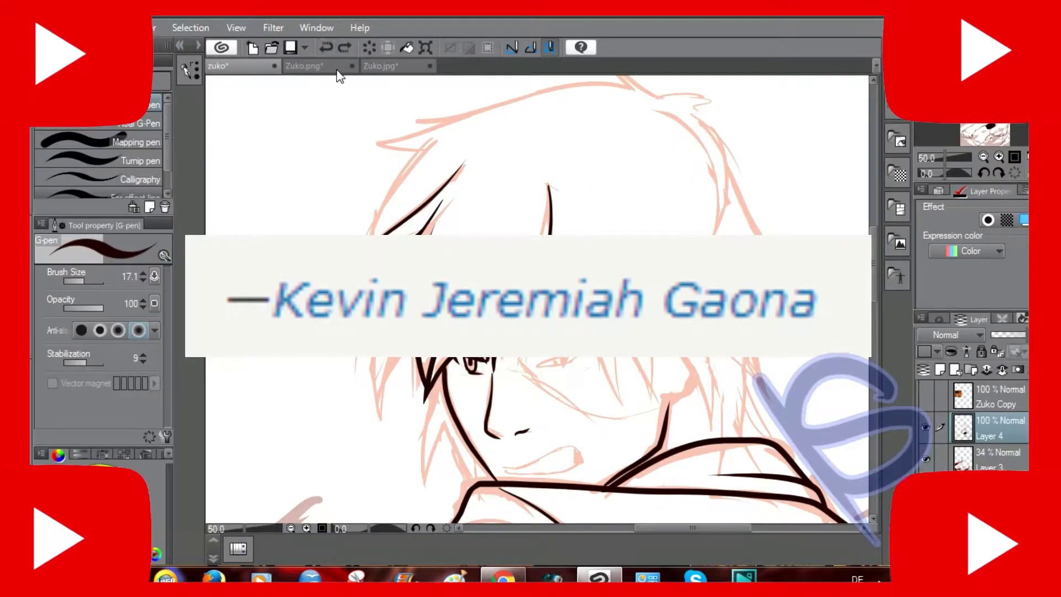
{"action": "left_click_drag", "start_coordinate": [541, 243], "coordinate": [544, 319]}
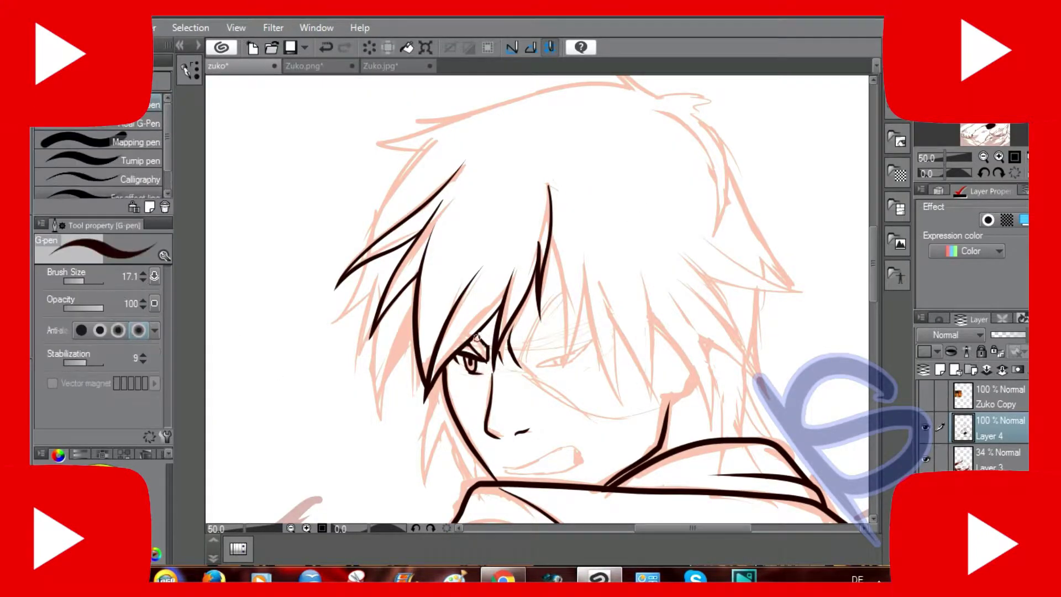
{"action": "key", "text": "e"}
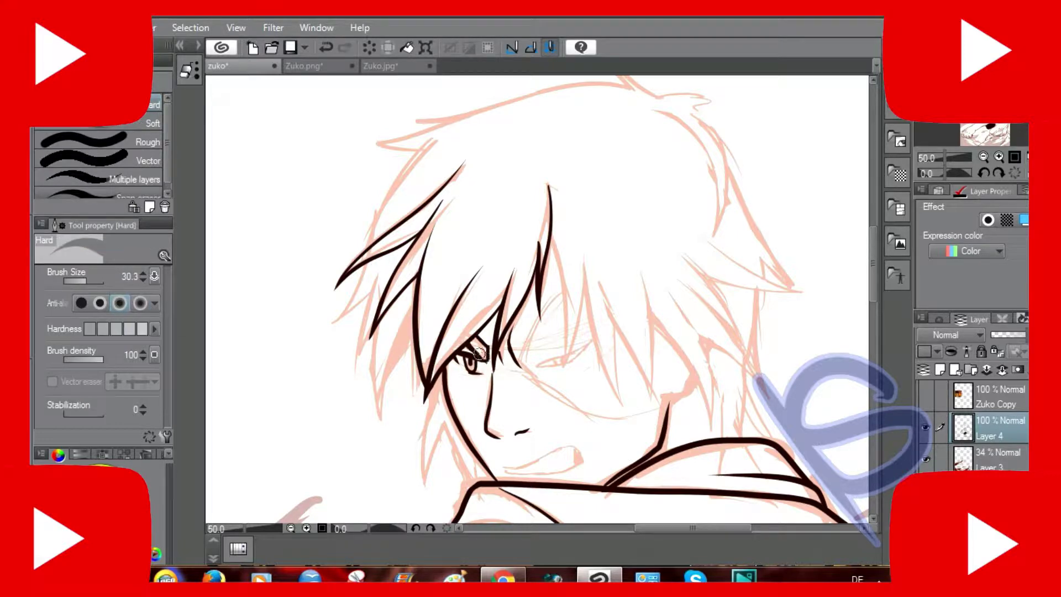
{"action": "key", "text": "p"}
Ink the pointed fringe strands falling over the scarred eye, with the short brow line between them.
{"action": "left_click_drag", "start_coordinate": [675, 328], "coordinate": [413, 347]}
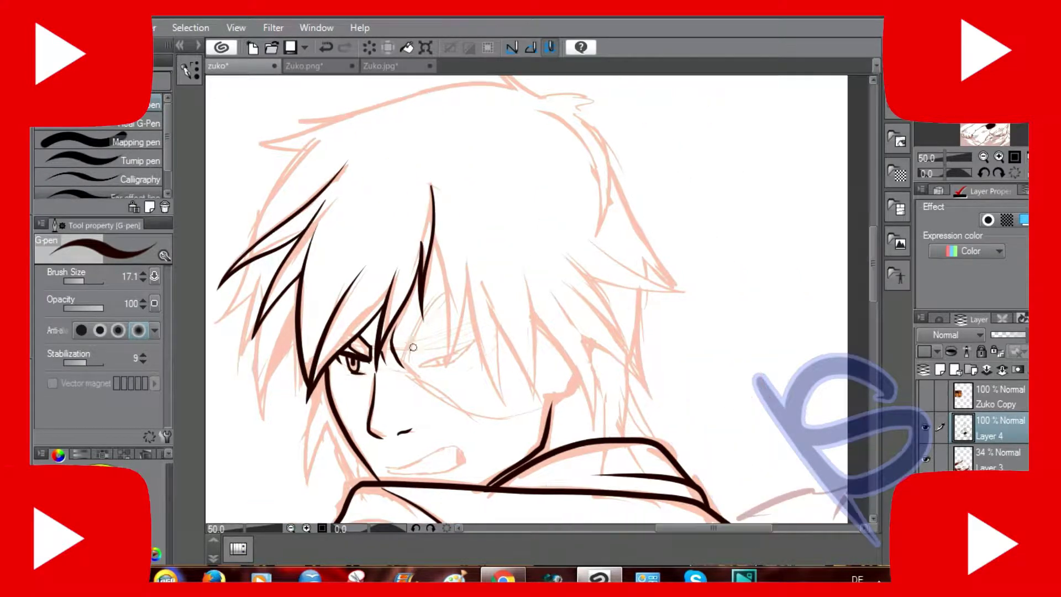
{"action": "left_click_drag", "start_coordinate": [432, 239], "coordinate": [446, 383]}
{"action": "key", "text": "ctrl+z"}
{"action": "left_click_drag", "start_coordinate": [431, 238], "coordinate": [446, 382]}
{"action": "mouse_move", "coordinate": [468, 261]}
{"action": "left_mouse_down"}
{"action": "mouse_move", "coordinate": [451, 403]}
{"action": "mouse_move", "coordinate": [509, 400]}
{"action": "left_mouse_up"}
{"action": "key", "text": "ctrl+z"}
{"action": "key", "text": "ctrl+z"}
{"action": "key", "text": "ctrl+z"}
{"action": "key", "text": "e"}
{"action": "key", "text": "p"}
{"action": "key", "text": "ctrl+z"}
{"action": "left_click_drag", "start_coordinate": [494, 321], "coordinate": [508, 406]}
{"action": "key", "text": "e"}
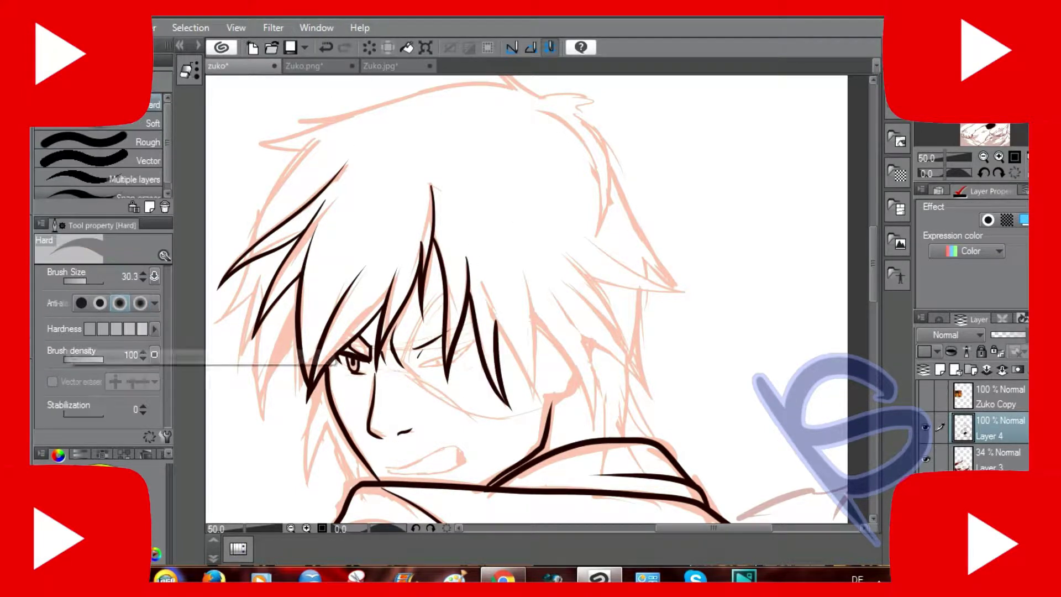
Ink the long fringe strands that taper down over the scarred cheek to the jaw.
{"action": "key", "text": "p"}
{"action": "left_click_drag", "start_coordinate": [483, 291], "coordinate": [514, 409]}
{"action": "key", "text": "ctrl+z"}
{"action": "left_click_drag", "start_coordinate": [481, 264], "coordinate": [538, 426]}
{"action": "key", "text": "ctrl+z"}
{"action": "left_click_drag", "start_coordinate": [522, 267], "coordinate": [538, 408]}
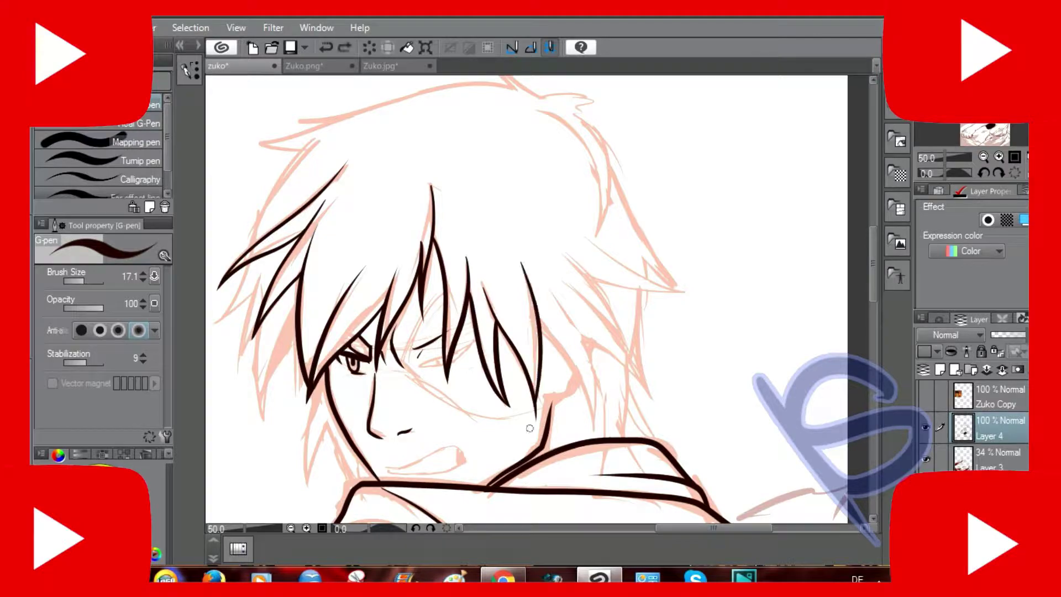
{"action": "key", "text": "e"}
{"action": "key", "text": "p"}
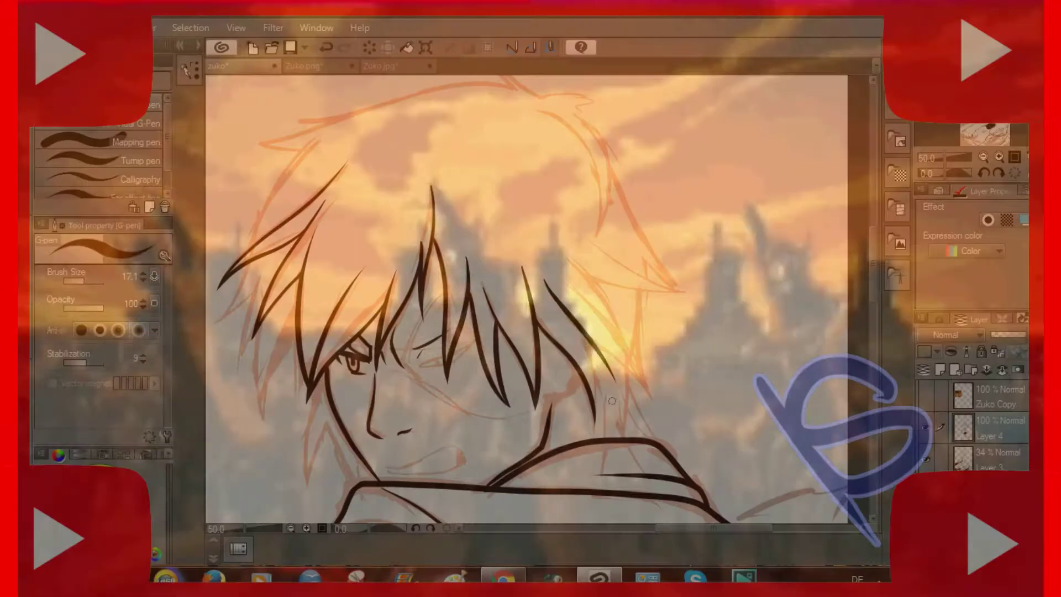
Ink the layered side strands over the ear and the wide pointed lock flicking outward above them.
{"action": "left_click_drag", "start_coordinate": [547, 281], "coordinate": [616, 380]}
{"action": "left_click_drag", "start_coordinate": [574, 331], "coordinate": [596, 417]}
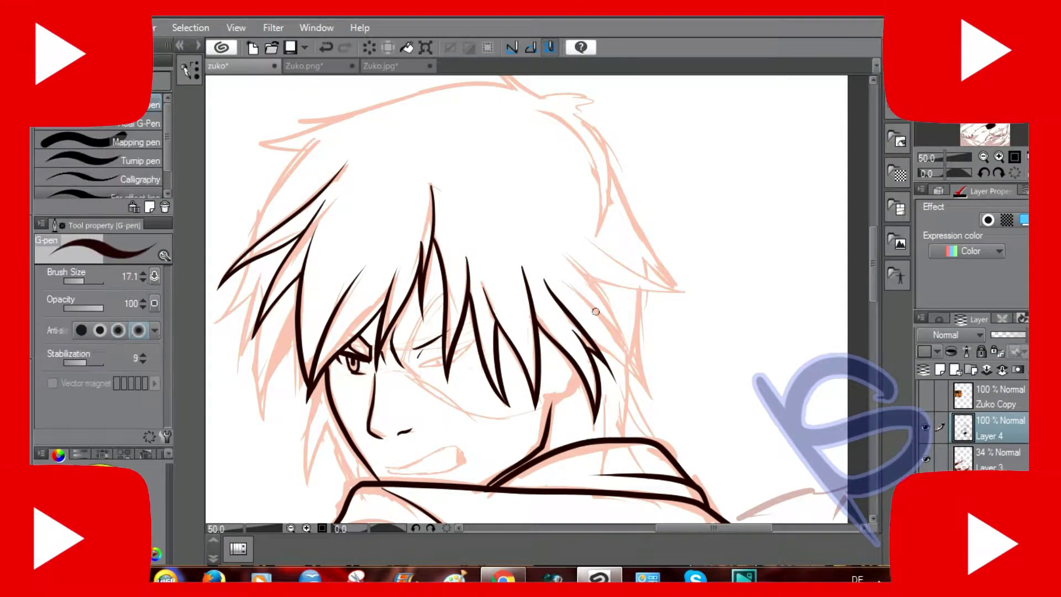
{"action": "left_click_drag", "start_coordinate": [563, 301], "coordinate": [647, 377]}
{"action": "key", "text": "ctrl+z"}
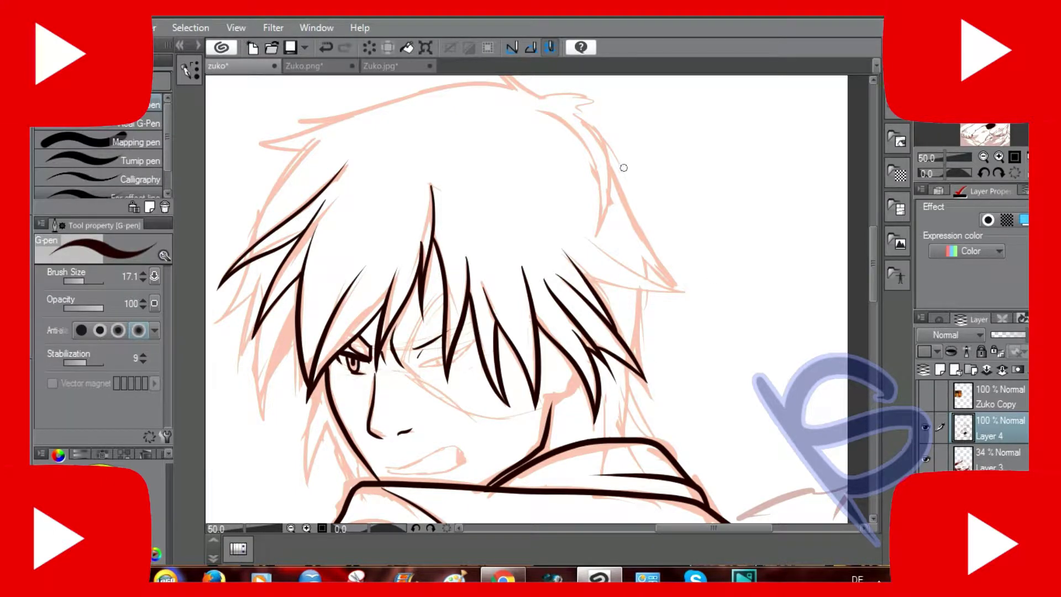
{"action": "left_click_drag", "start_coordinate": [585, 278], "coordinate": [687, 290]}
{"action": "left_click_drag", "start_coordinate": [576, 227], "coordinate": [687, 290]}
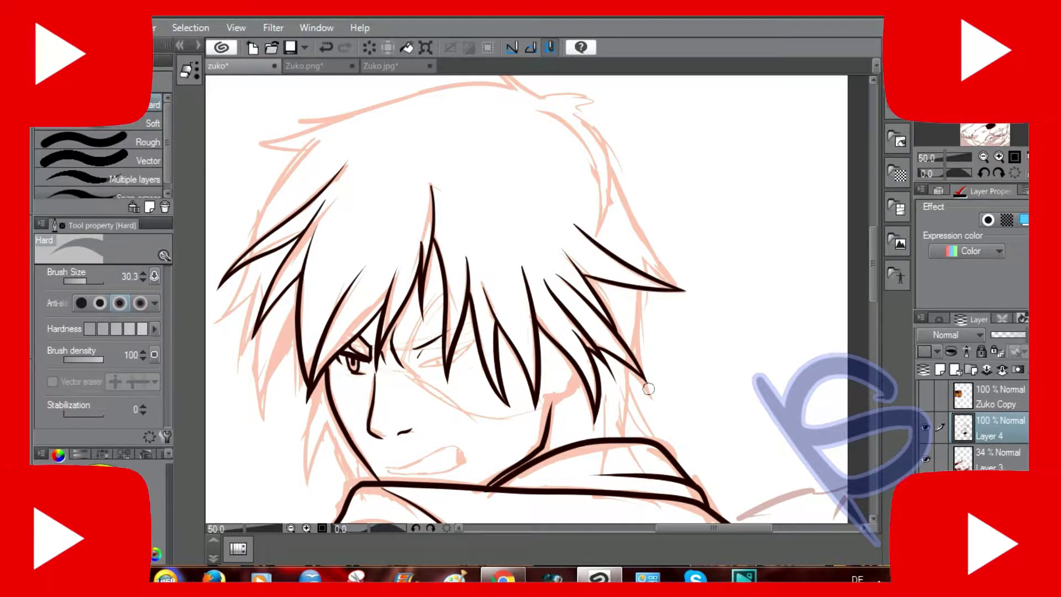
Ink the curved lock at the back of the head and the spiky tuft at the crown.
{"action": "mouse_move", "coordinate": [649, 388]}
{"action": "left_mouse_down"}
{"action": "mouse_move", "coordinate": [690, 420]}
{"action": "mouse_move", "coordinate": [732, 480]}
{"action": "left_mouse_up"}
{"action": "key", "text": "p"}
{"action": "left_click_drag", "start_coordinate": [649, 206], "coordinate": [685, 331]}
{"action": "key", "text": "ctrl+z"}
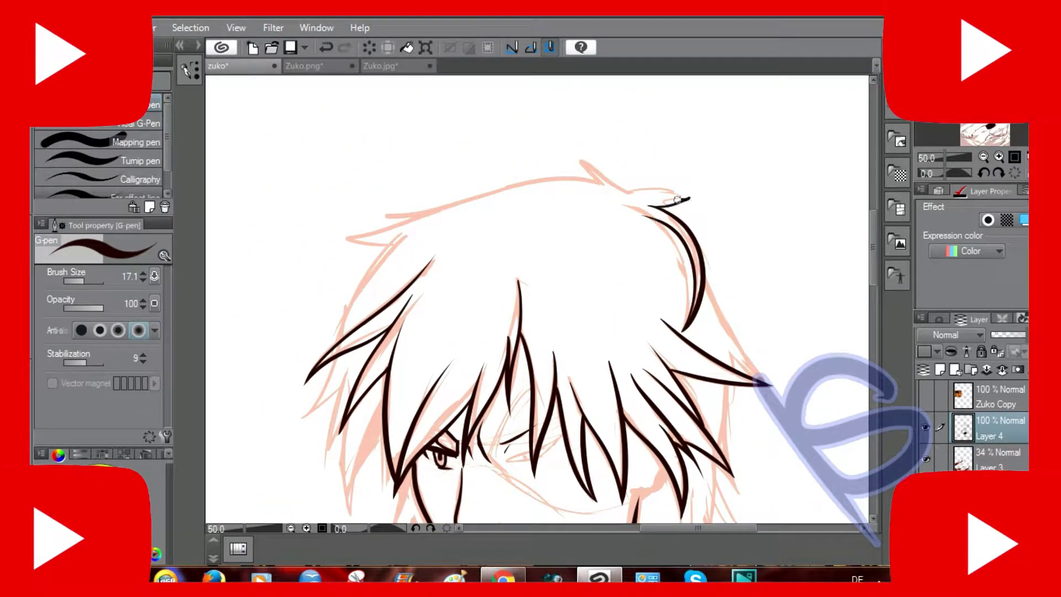
{"action": "key", "text": "ctrl+z"}
{"action": "key", "text": "ctrl+z"}
{"action": "mouse_move", "coordinate": [707, 213]}
{"action": "left_mouse_down"}
{"action": "mouse_move", "coordinate": [629, 191]}
{"action": "mouse_move", "coordinate": [570, 138]}
{"action": "left_mouse_up"}
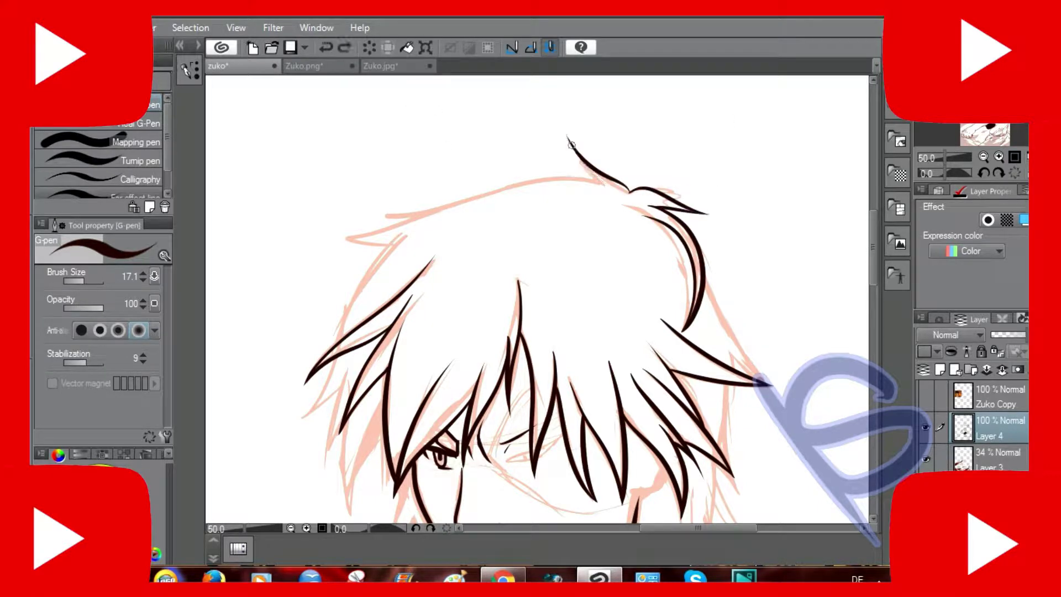
Ink the top hair outline from the crown tuft to the forehead spikes and down the front contour, trimming the spike tips.
{"action": "key", "text": "e"}
{"action": "key", "text": "p"}
{"action": "mouse_move", "coordinate": [589, 177]}
{"action": "left_mouse_down"}
{"action": "mouse_move", "coordinate": [387, 204]}
{"action": "mouse_move", "coordinate": [338, 245]}
{"action": "left_mouse_up"}
{"action": "key", "text": "ctrl+z"}
{"action": "key", "text": "e"}
{"action": "key", "text": "p"}
{"action": "left_click_drag", "start_coordinate": [409, 232], "coordinate": [297, 423]}
{"action": "key", "text": "e"}
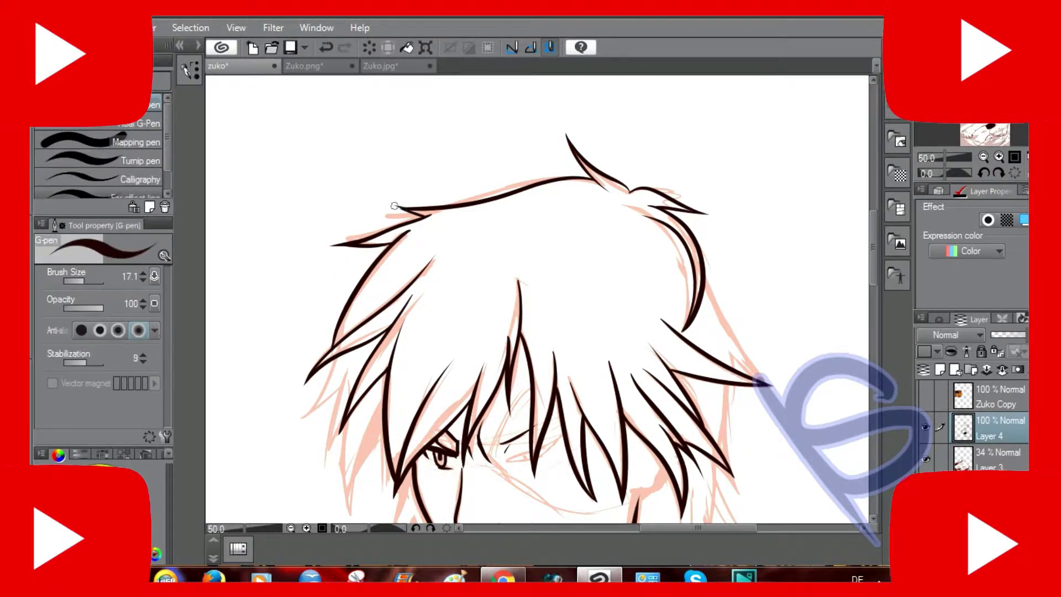
{"action": "left_click_drag", "start_coordinate": [393, 206], "coordinate": [408, 198]}
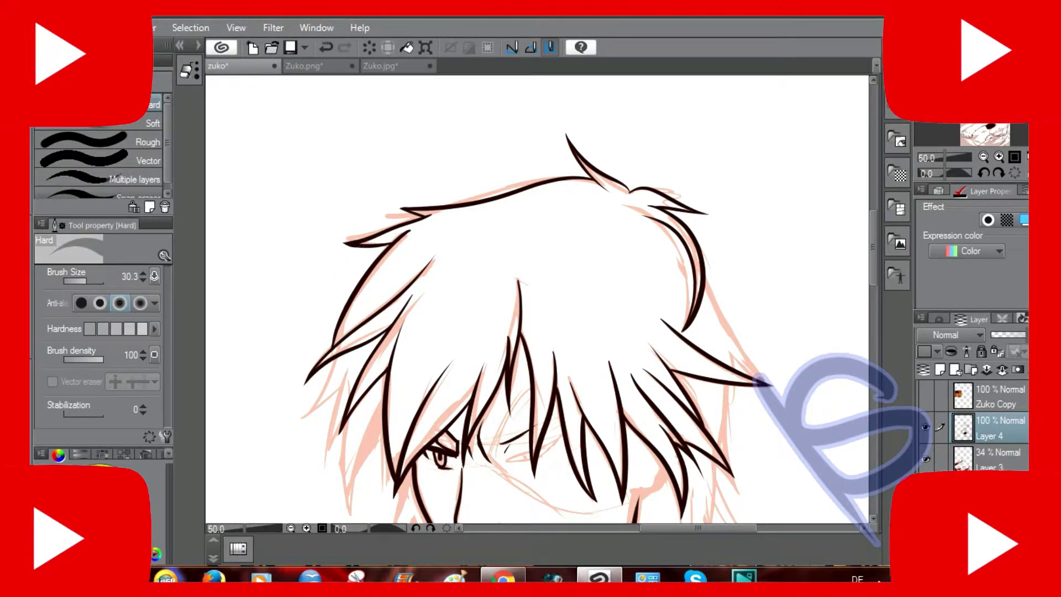
Ink the long pointed side strands hanging below the front hair contour on the unscarred side.
{"action": "key", "text": "p"}
{"action": "mouse_move", "coordinate": [345, 360]}
{"action": "left_mouse_down"}
{"action": "mouse_move", "coordinate": [300, 425]}
{"action": "mouse_move", "coordinate": [324, 469]}
{"action": "left_mouse_up"}
{"action": "key", "text": "ctrl+z"}
{"action": "left_click_drag", "start_coordinate": [383, 418], "coordinate": [343, 514]}
{"action": "scroll", "coordinate": [389, 243], "scroll_direction": "down", "scroll_amount": 3}
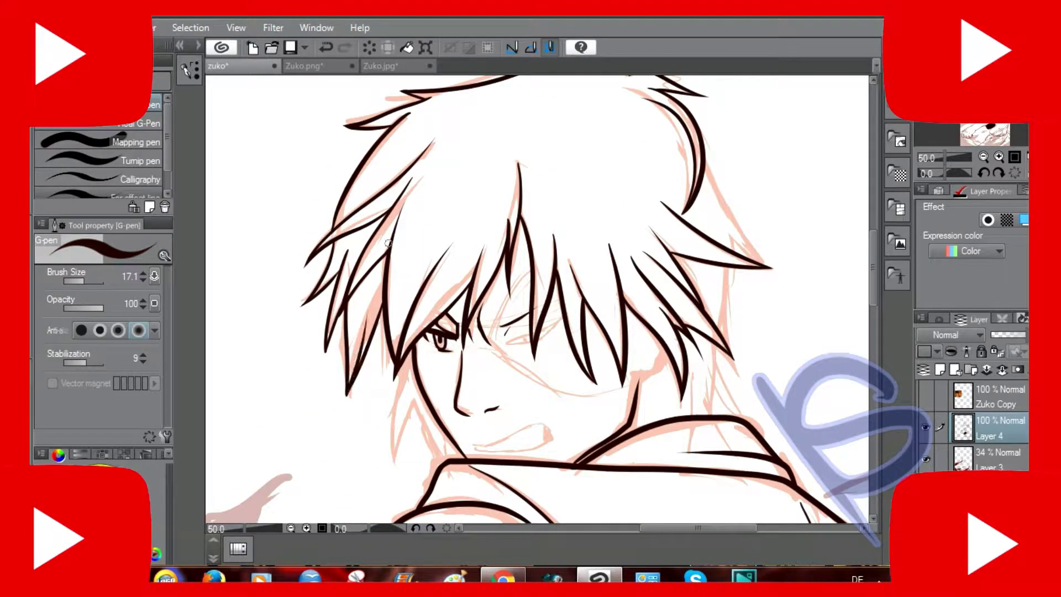
{"action": "key", "text": "ctrl+z"}
{"action": "key", "text": "ctrl+z"}
{"action": "mouse_move", "coordinate": [381, 303]}
{"action": "left_mouse_down"}
{"action": "mouse_move", "coordinate": [347, 397]}
{"action": "mouse_move", "coordinate": [361, 460]}
{"action": "left_mouse_up"}
{"action": "key", "text": "ctrl+z"}
{"action": "scroll", "coordinate": [359, 387], "scroll_direction": "up", "scroll_amount": 3}
{"action": "scroll", "coordinate": [361, 460], "scroll_direction": "left", "scroll_amount": 3}
{"action": "left_click_drag", "start_coordinate": [466, 381], "coordinate": [441, 469]}
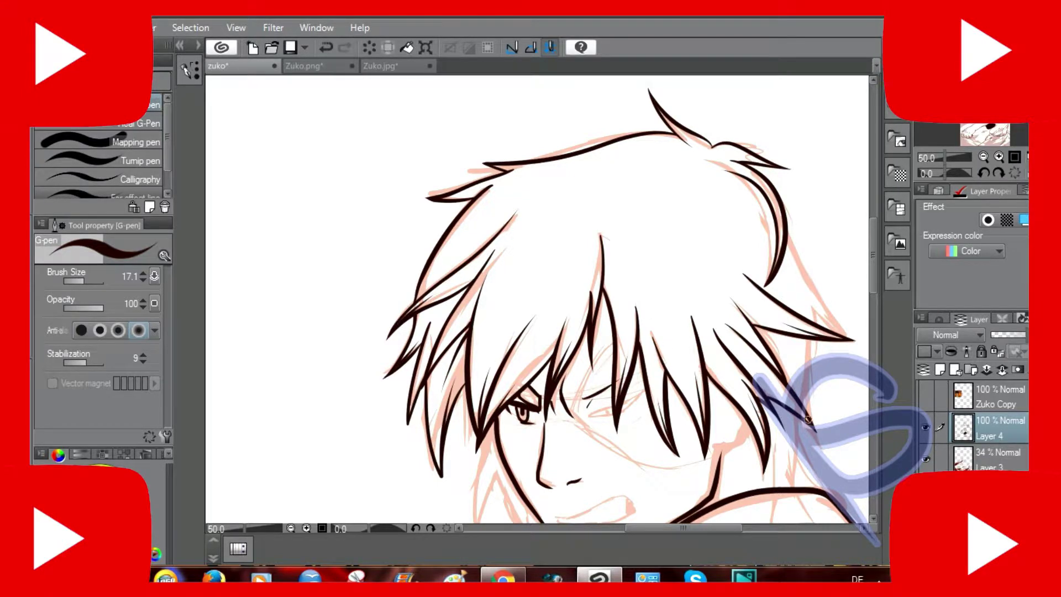
Fill in the smaller strands between the long side lock and the unscarred eye, cleaning up their ends.
{"action": "scroll", "coordinate": [808, 420], "scroll_direction": "down", "scroll_amount": 4}
{"action": "scroll", "coordinate": [808, 420], "scroll_direction": "right", "scroll_amount": 4}
{"action": "scroll", "coordinate": [553, 409], "scroll_direction": "up", "scroll_amount": 1}
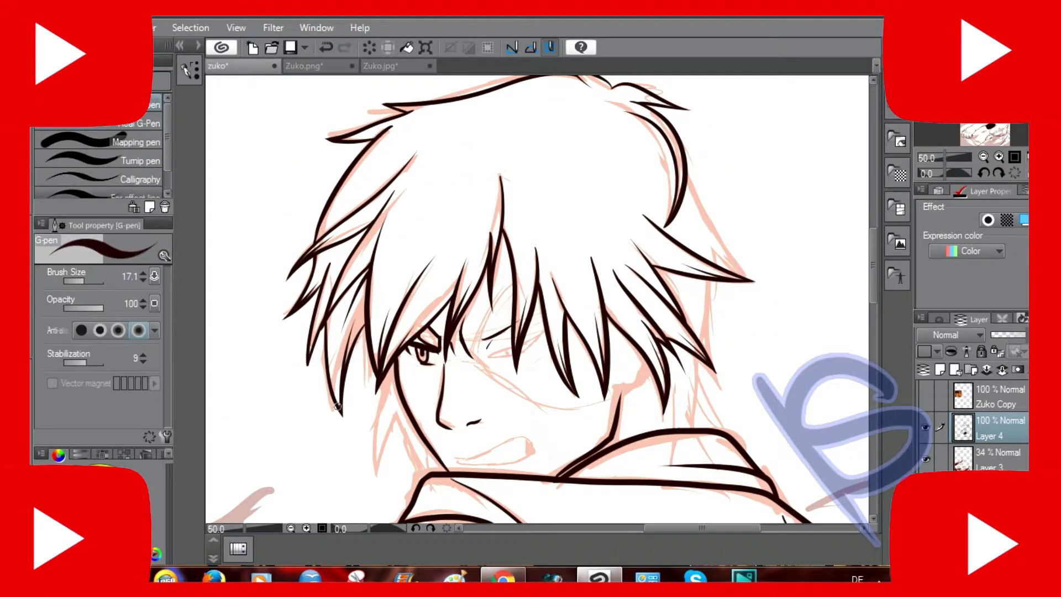
{"action": "key", "text": "e"}
{"action": "key", "text": "p"}
{"action": "key", "text": "e"}
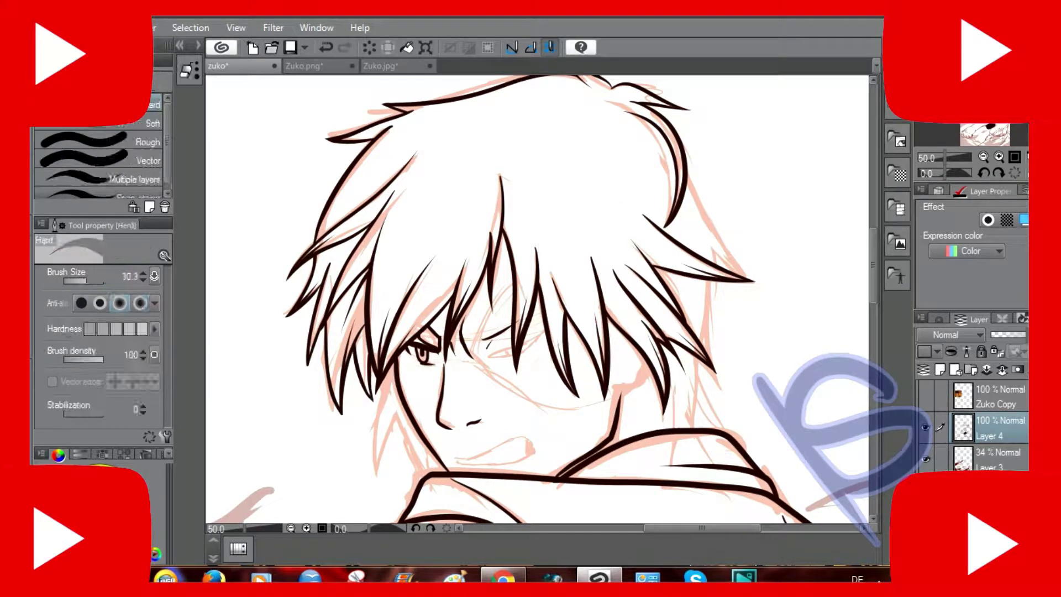
{"action": "key", "text": "p"}
Ink the narrow pointed strand below the side hair, beside the unscarred cheek.
{"action": "scroll", "coordinate": [278, 356], "scroll_direction": "right", "scroll_amount": 2}
{"action": "mouse_move", "coordinate": [339, 394]}
{"action": "left_mouse_down"}
{"action": "mouse_move", "coordinate": [331, 485]}
{"action": "mouse_move", "coordinate": [339, 421]}
{"action": "mouse_move", "coordinate": [393, 477]}
{"action": "left_mouse_up"}
{"action": "key", "text": "ctrl+z"}
{"action": "key", "text": "ctrl+z"}
{"action": "key", "text": "ctrl+z"}
{"action": "key", "text": "ctrl+z"}
{"action": "left_click_drag", "start_coordinate": [348, 397], "coordinate": [404, 477]}
{"action": "key", "text": "ctrl+z"}
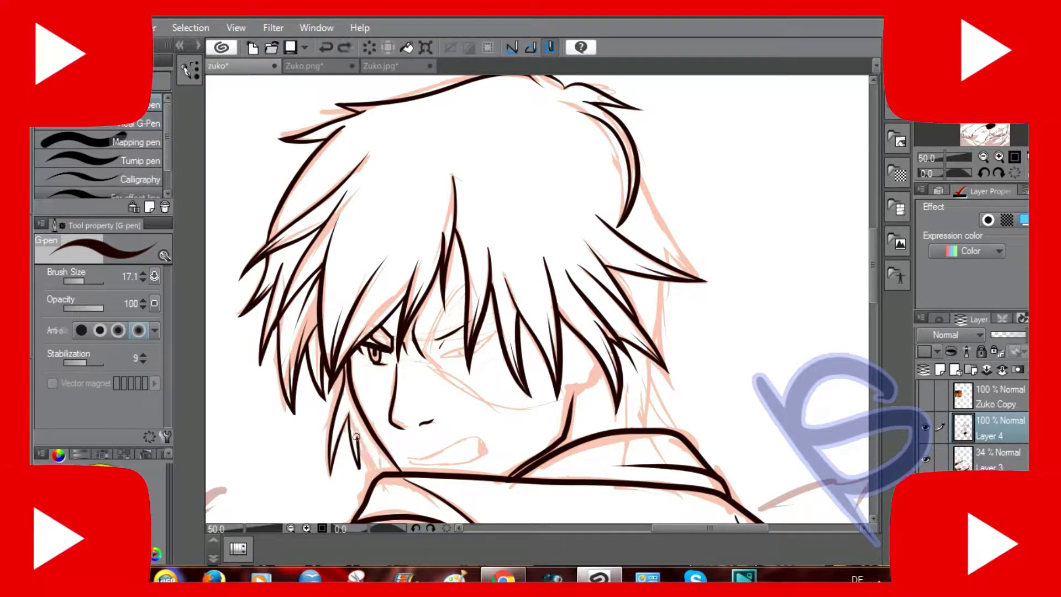
Redraw the inner strand along the unscarred cheek down to the collar and tidy the neighbouring tips.
{"action": "key", "text": "ctrl+z"}
{"action": "mouse_move", "coordinate": [348, 398]}
{"action": "left_mouse_down"}
{"action": "mouse_move", "coordinate": [394, 473]}
{"action": "mouse_move", "coordinate": [334, 398]}
{"action": "left_mouse_up"}
{"action": "key", "text": "ctrl+z"}
{"action": "key", "text": "e"}
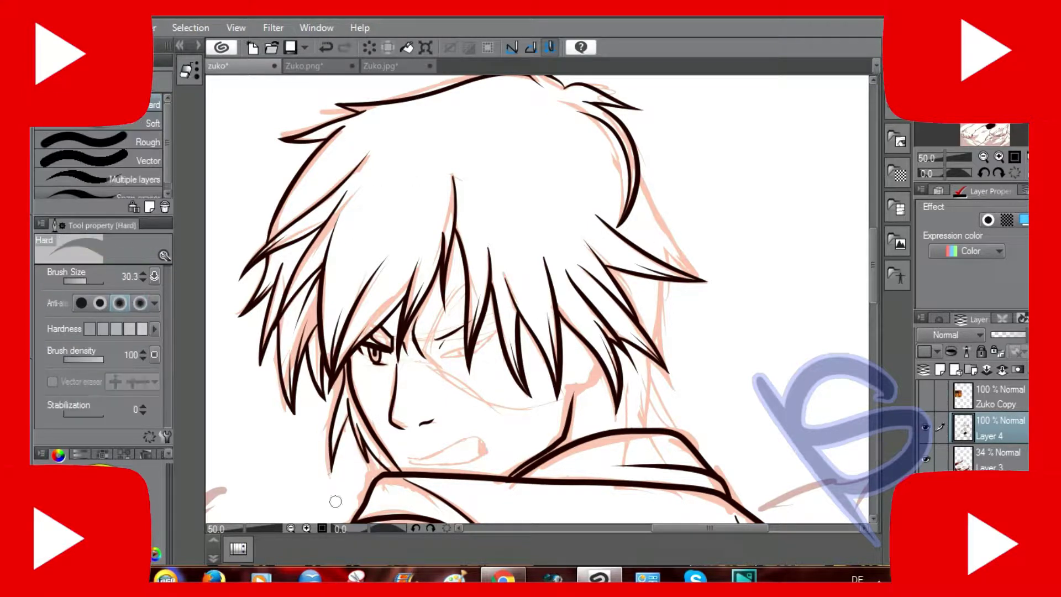
{"action": "key", "text": "p"}
{"action": "mouse_move", "coordinate": [332, 434]}
{"action": "left_mouse_down"}
{"action": "mouse_move", "coordinate": [331, 464]}
{"action": "mouse_move", "coordinate": [362, 464]}
{"action": "mouse_move", "coordinate": [374, 422]}
{"action": "left_mouse_up"}
{"action": "key", "text": "e"}
{"action": "key", "text": "p"}
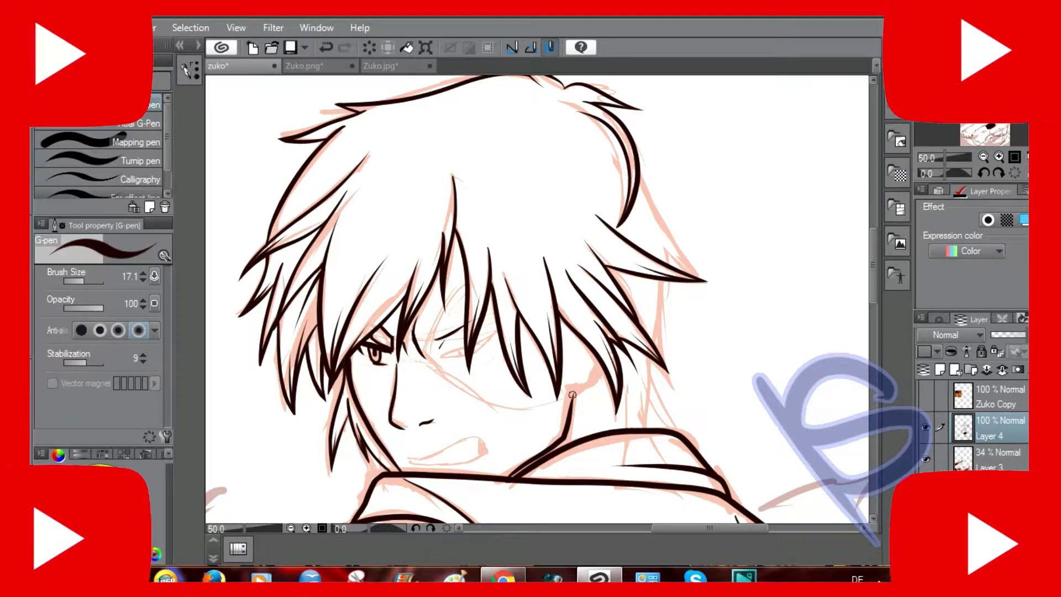
Ink the snarling mouth with its corner crease, and the ear beneath the side hair.
{"action": "mouse_move", "coordinate": [409, 460]}
{"action": "left_mouse_down"}
{"action": "mouse_move", "coordinate": [487, 442]}
{"action": "mouse_move", "coordinate": [485, 459]}
{"action": "mouse_move", "coordinate": [481, 436]}
{"action": "left_mouse_up"}
{"action": "key", "text": "ctrl+z"}
{"action": "left_click_drag", "start_coordinate": [471, 430], "coordinate": [487, 453]}
{"action": "left_click_drag", "start_coordinate": [408, 462], "coordinate": [484, 457]}
{"action": "left_click_drag", "start_coordinate": [473, 423], "coordinate": [490, 439]}
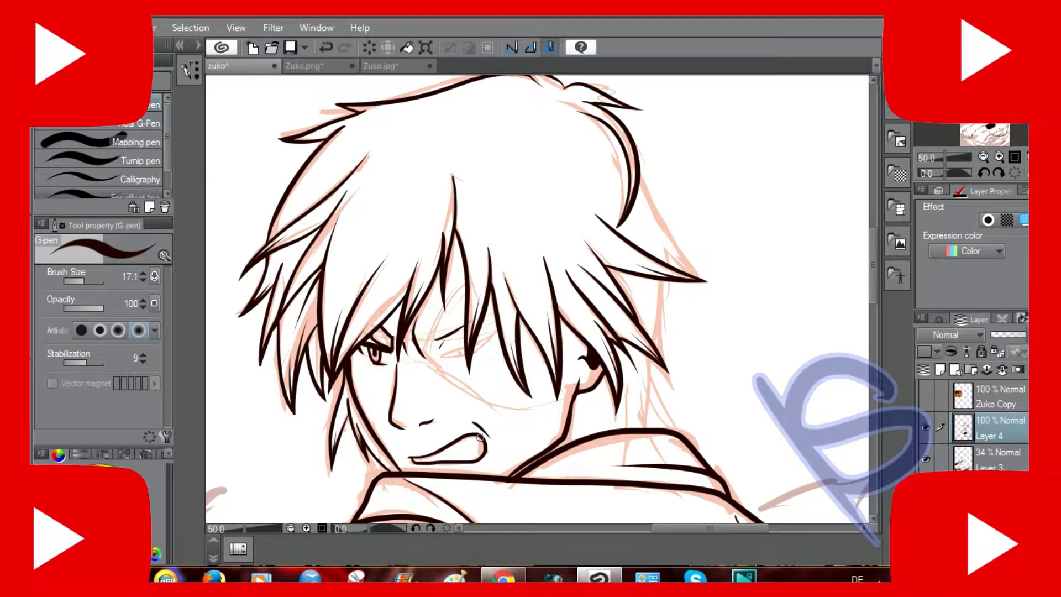
Outline the scar with a thin line curving across the cheek to the ear, and ink the narrowed scarred eye.
{"action": "left_click_drag", "start_coordinate": [423, 351], "coordinate": [570, 409]}
{"action": "key", "text": "ctrl+z"}
{"action": "key", "text": "ctrl+z"}
{"action": "left_click_drag", "start_coordinate": [466, 277], "coordinate": [423, 354]}
{"action": "key", "text": "ctrl+z"}
{"action": "key", "text": "e"}
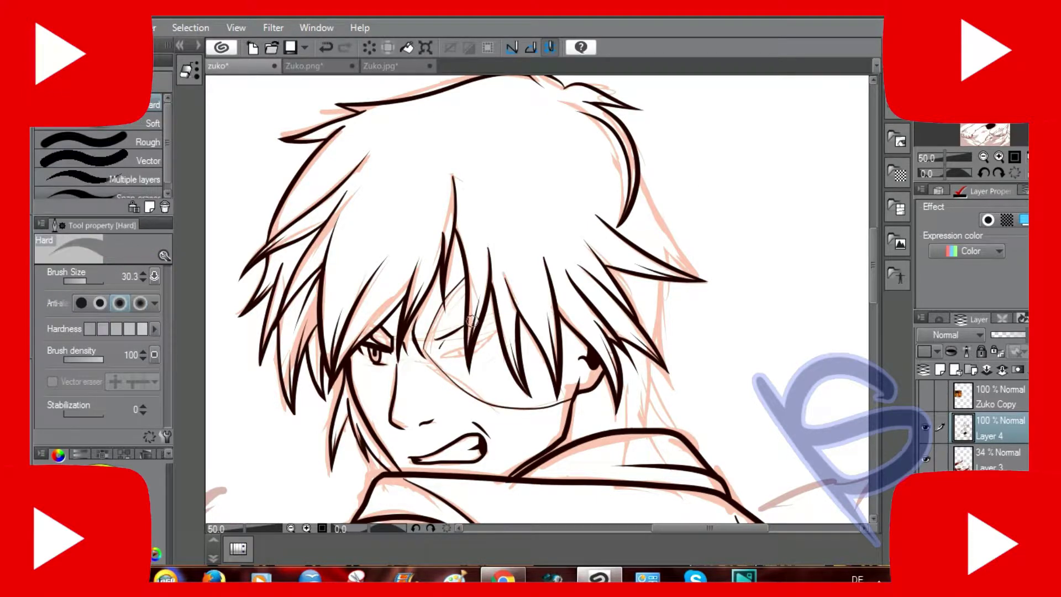
{"action": "key", "text": "p"}
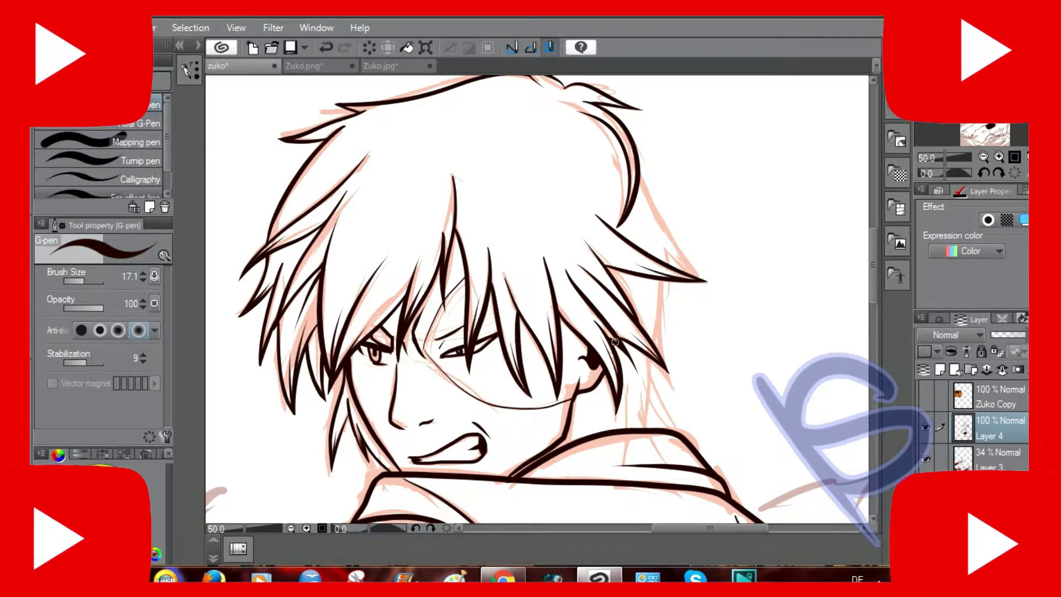
Ink the back hair contour down to the outward-pointing lock and add the small spike inside it.
{"action": "left_click_drag", "start_coordinate": [523, 467], "coordinate": [376, 467]}
{"action": "key", "text": "e"}
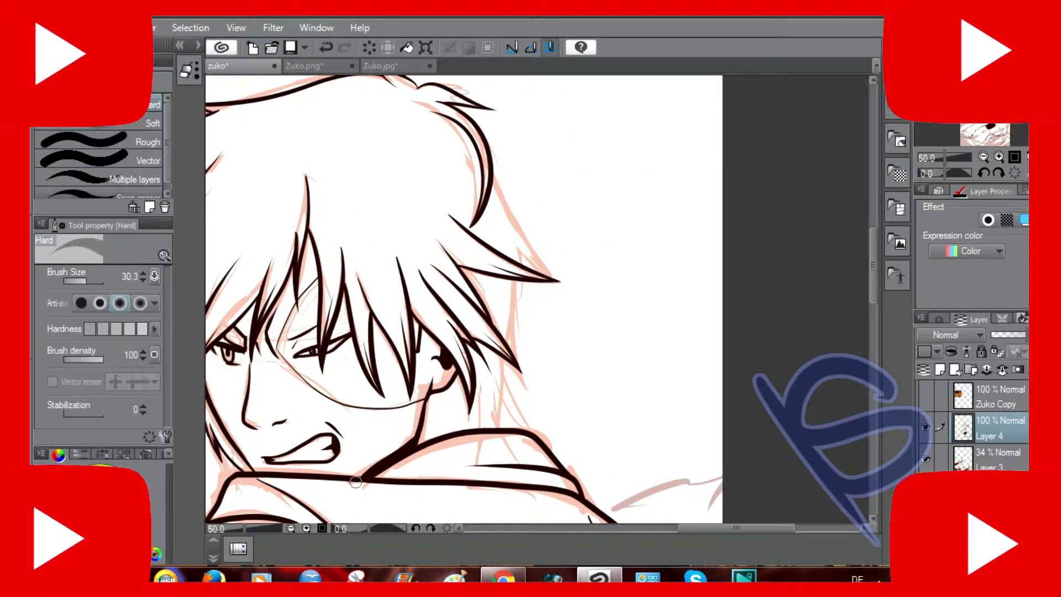
{"action": "key", "text": "p"}
{"action": "left_click_drag", "start_coordinate": [489, 163], "coordinate": [569, 286]}
{"action": "left_click_drag", "start_coordinate": [520, 252], "coordinate": [575, 288]}
{"action": "key", "text": "e"}
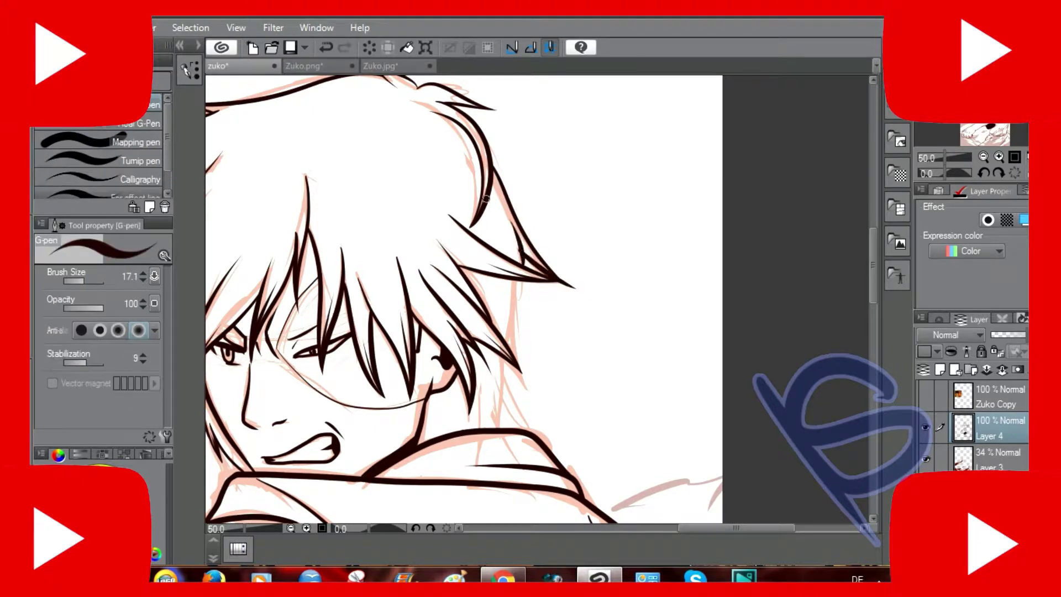
Ink the nape strands running from the pointed lock down behind the ear to the collar.
{"action": "key", "text": "p"}
{"action": "left_click_drag", "start_coordinate": [517, 230], "coordinate": [531, 401]}
{"action": "left_click_drag", "start_coordinate": [519, 282], "coordinate": [500, 429]}
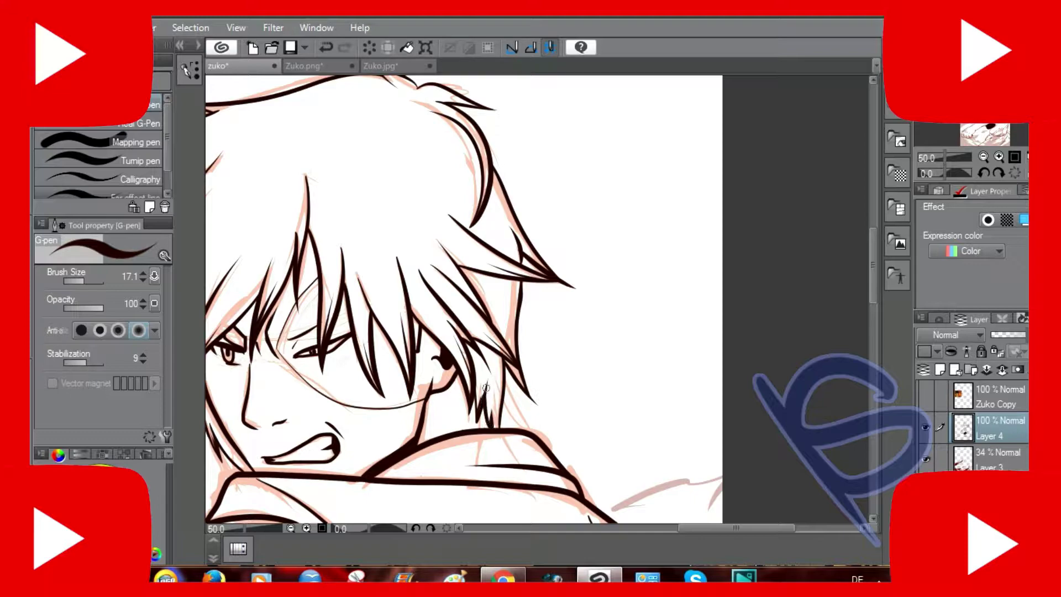
{"action": "key", "text": "e"}
Add thin loose strands along the outer hair contour, around the crown, front and back locks.
{"action": "left_click_drag", "start_coordinate": [540, 386], "coordinate": [711, 533]}
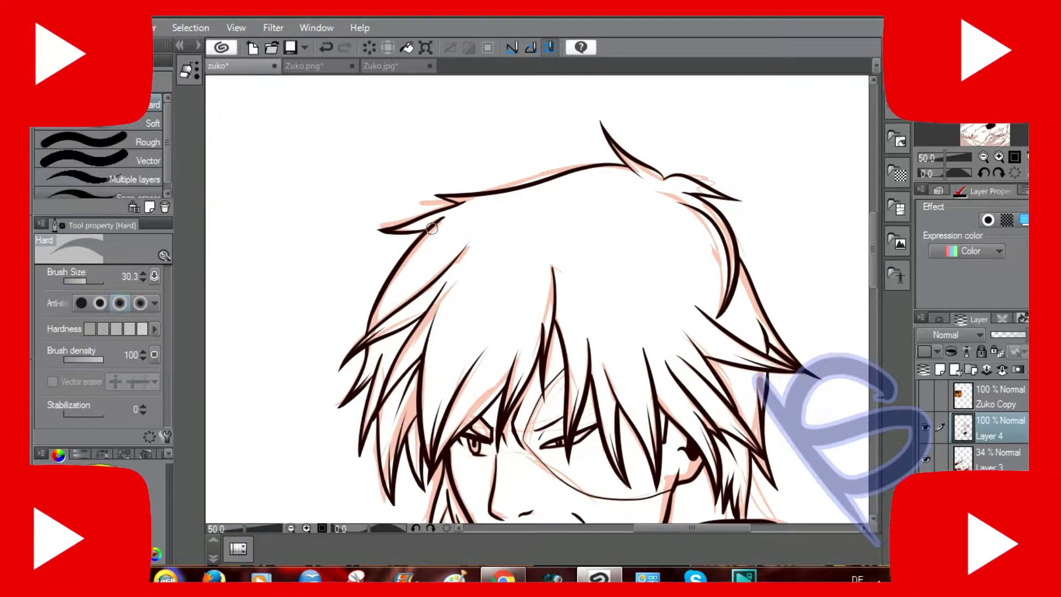
{"action": "key", "text": "p"}
{"action": "scroll", "coordinate": [598, 231], "scroll_direction": "right", "scroll_amount": 3}
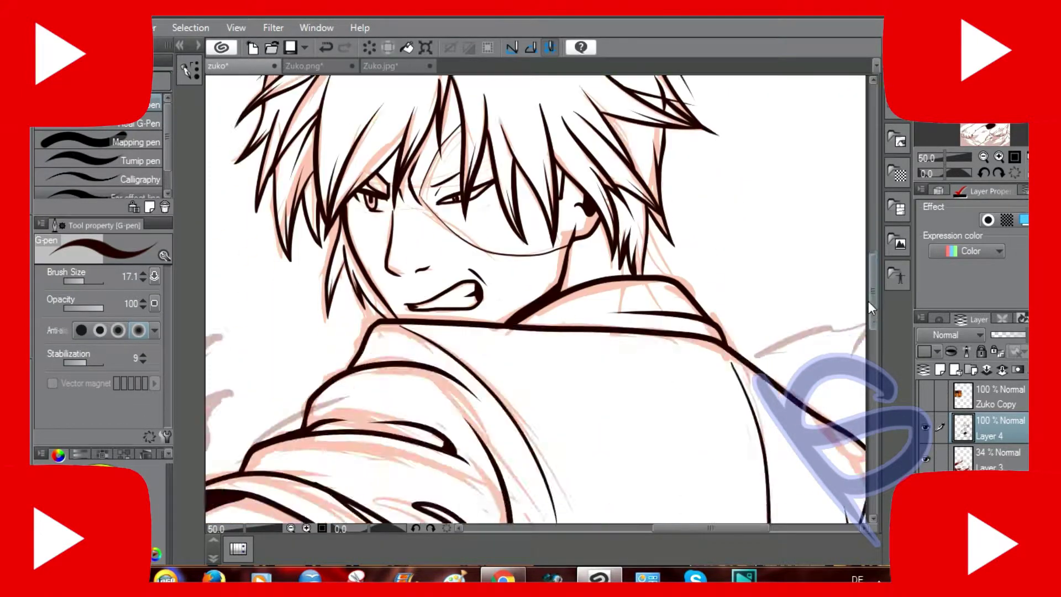
{"action": "scroll", "coordinate": [746, 308], "scroll_direction": "down", "scroll_amount": 5}
{"action": "scroll", "coordinate": [553, 437], "scroll_direction": "up", "scroll_amount": 3}
{"action": "scroll", "coordinate": [387, 365], "scroll_direction": "down", "scroll_amount": 2}
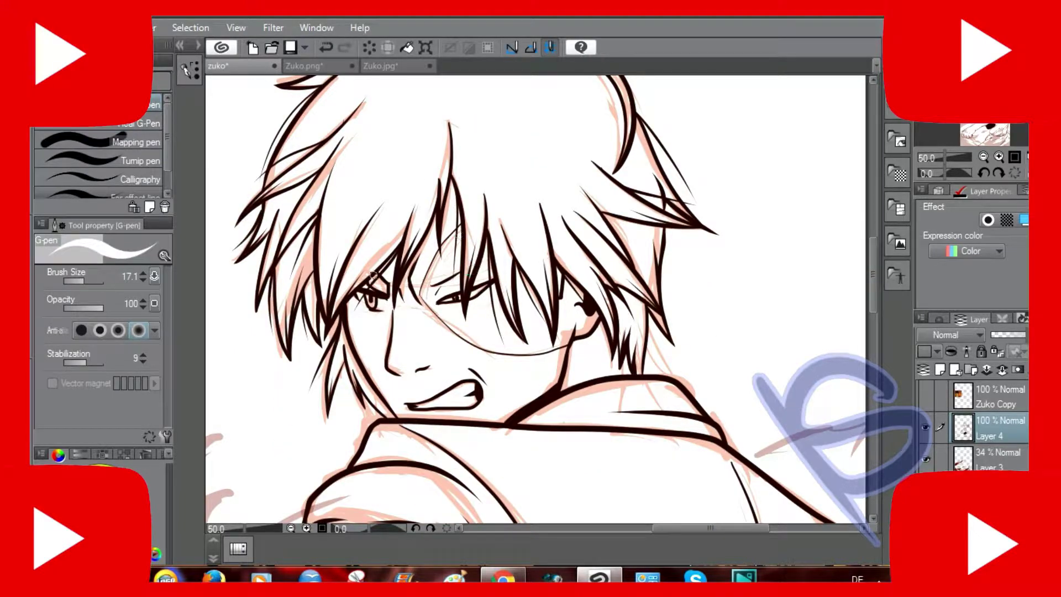
{"action": "scroll", "coordinate": [876, 251], "scroll_direction": "up", "scroll_amount": 3}
{"action": "scroll", "coordinate": [876, 251], "scroll_direction": "down", "scroll_amount": 2}
{"action": "scroll", "coordinate": [876, 251], "scroll_direction": "up", "scroll_amount": 1}
{"action": "left_click_drag", "start_coordinate": [591, 196], "coordinate": [633, 242]}
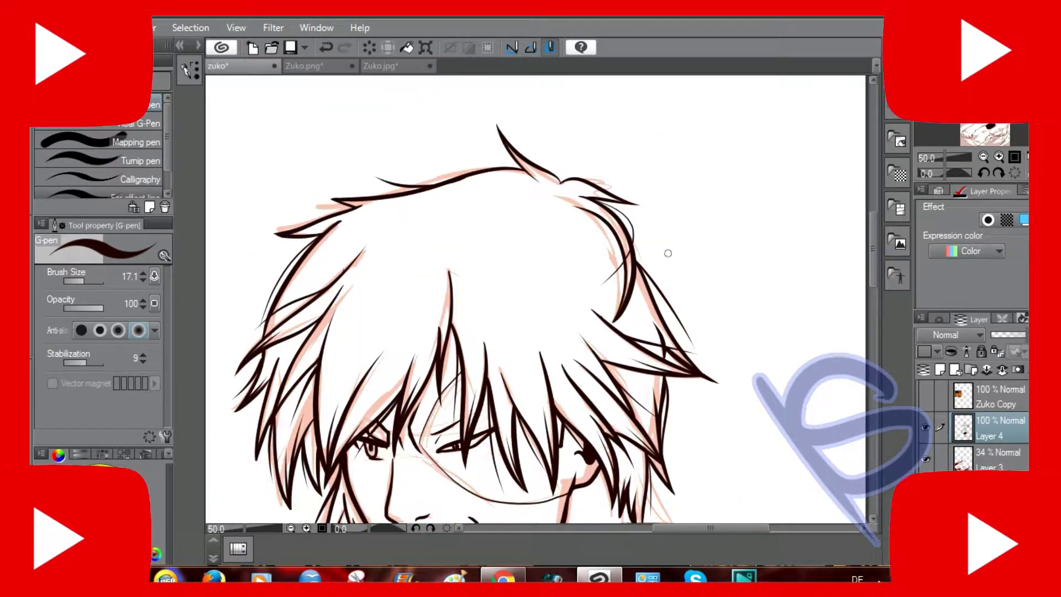
{"action": "scroll", "coordinate": [414, 191], "scroll_direction": "down", "scroll_amount": 5}
{"action": "key", "text": "ctrl+z"}
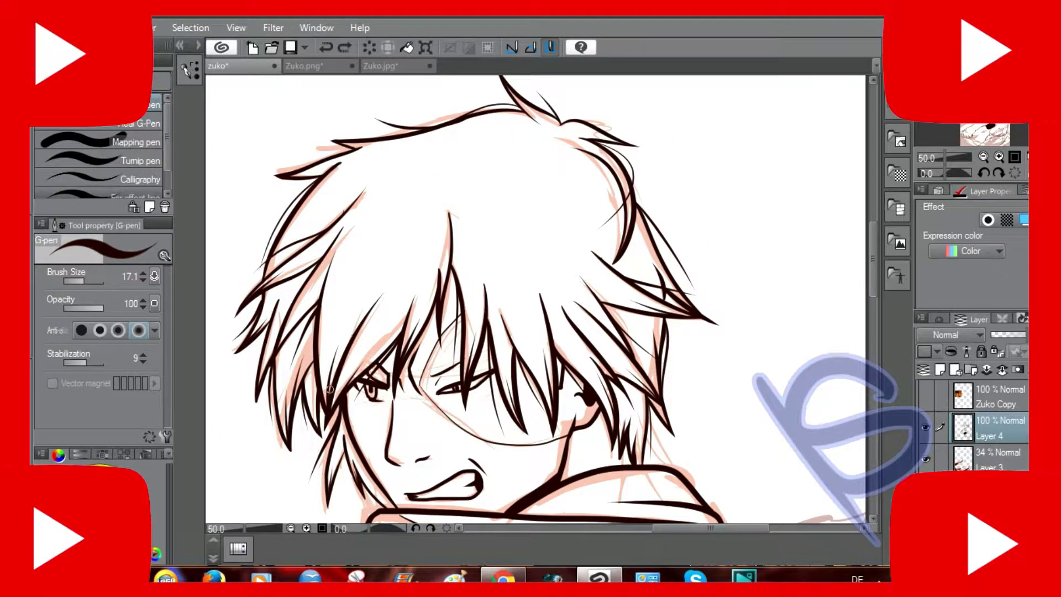
Touch up the fold lines of the upper sleeve with the eraser.
{"action": "scroll", "coordinate": [867, 290], "scroll_direction": "down", "scroll_amount": 5}
{"action": "scroll", "coordinate": [552, 409], "scroll_direction": "down", "scroll_amount": 2}
{"action": "scroll", "coordinate": [552, 409], "scroll_direction": "left", "scroll_amount": 5}
{"action": "key", "text": "e"}
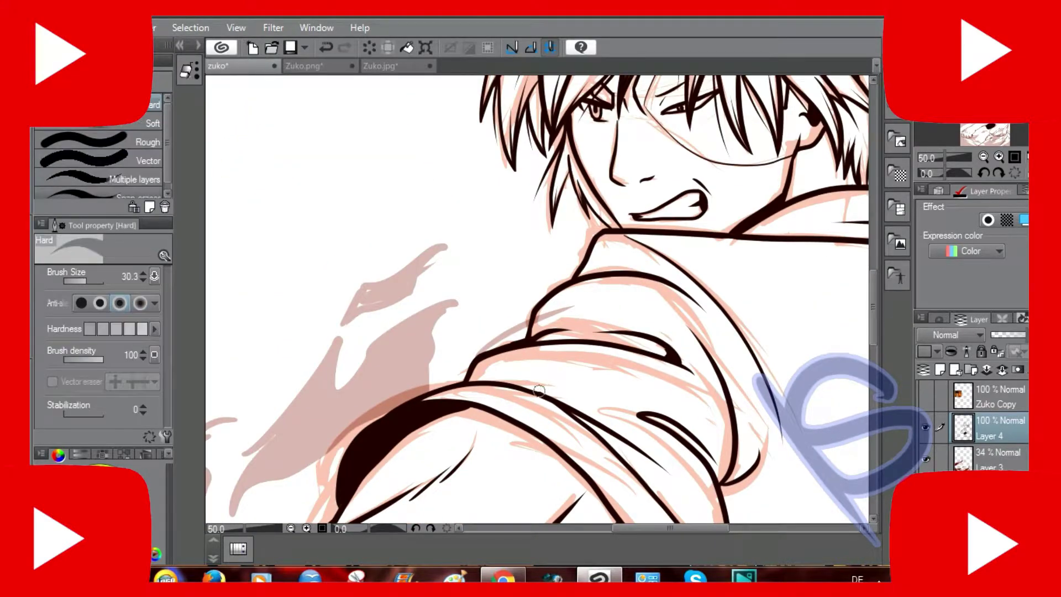
{"action": "left_click_drag", "start_coordinate": [539, 390], "coordinate": [550, 393]}
{"action": "key", "text": "p"}
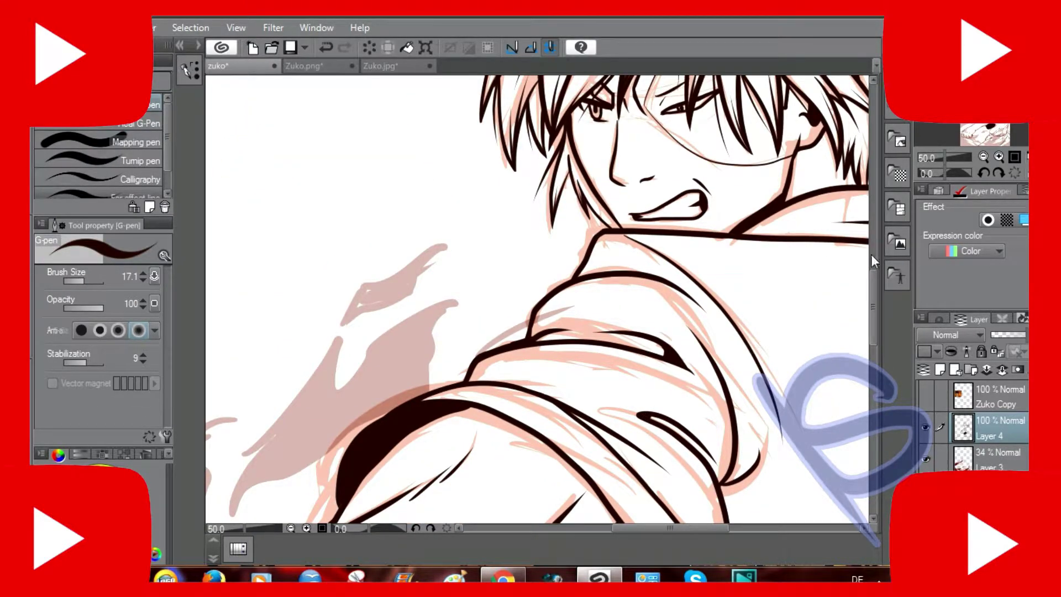
Refine the fold line tips on the back of the shirt and around the belt with the pen and eraser.
{"action": "scroll", "coordinate": [315, 426], "scroll_direction": "down", "scroll_amount": 3}
{"action": "scroll", "coordinate": [497, 332], "scroll_direction": "down", "scroll_amount": 3}
{"action": "scroll", "coordinate": [498, 332], "scroll_direction": "right", "scroll_amount": 3}
{"action": "scroll", "coordinate": [619, 287], "scroll_direction": "up", "scroll_amount": 2}
{"action": "scroll", "coordinate": [619, 287], "scroll_direction": "left", "scroll_amount": 3}
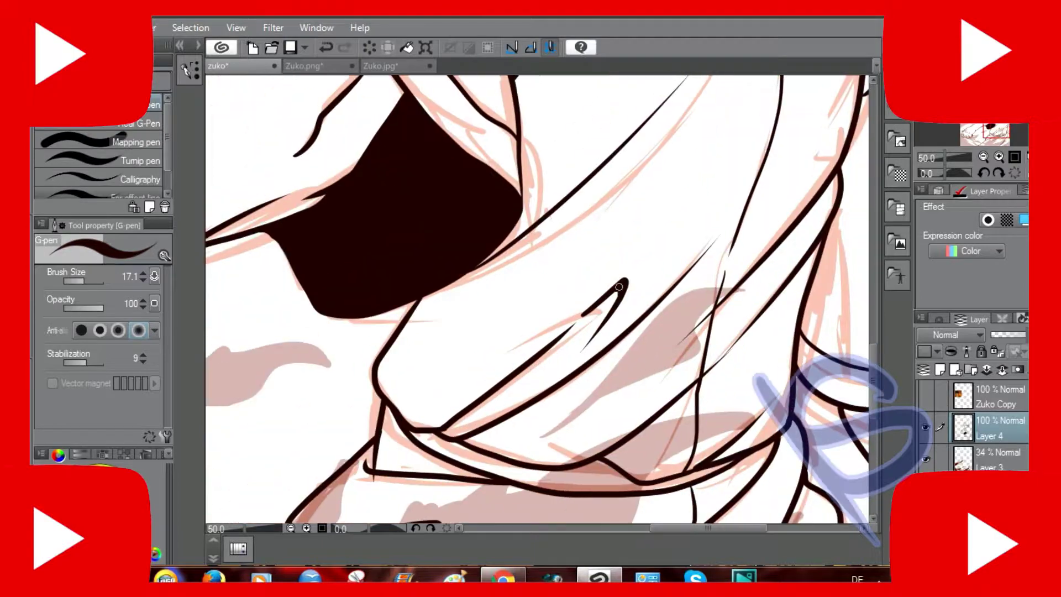
{"action": "scroll", "coordinate": [746, 382], "scroll_direction": "down", "scroll_amount": 3}
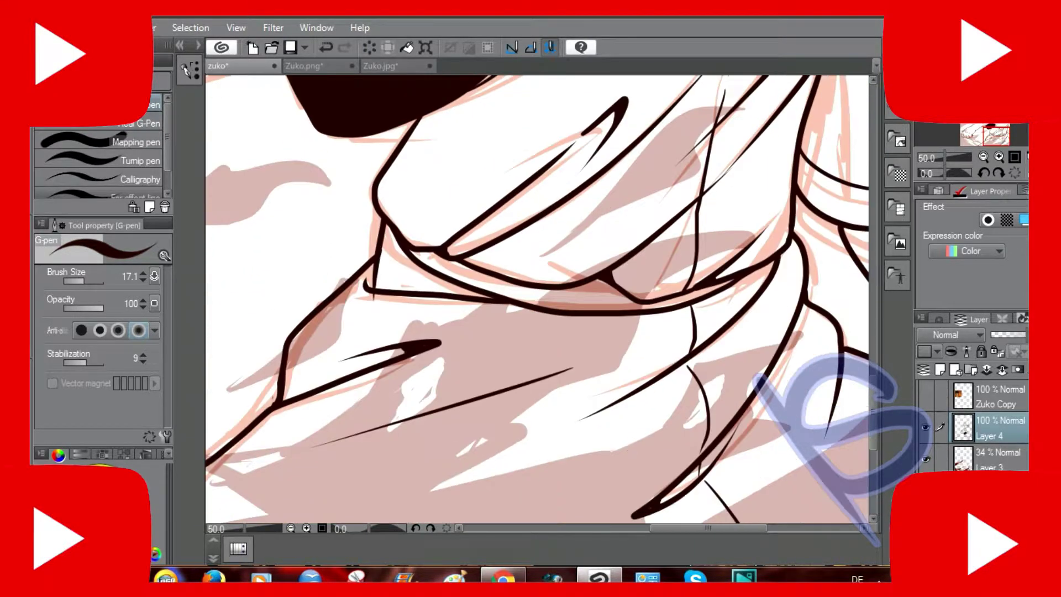
{"action": "key", "text": "e"}
{"action": "key", "text": "p"}
{"action": "scroll", "coordinate": [663, 443], "scroll_direction": "down", "scroll_amount": 3}
{"action": "scroll", "coordinate": [691, 360], "scroll_direction": "right", "scroll_amount": 3}
{"action": "scroll", "coordinate": [704, 341], "scroll_direction": "down", "scroll_amount": 5}
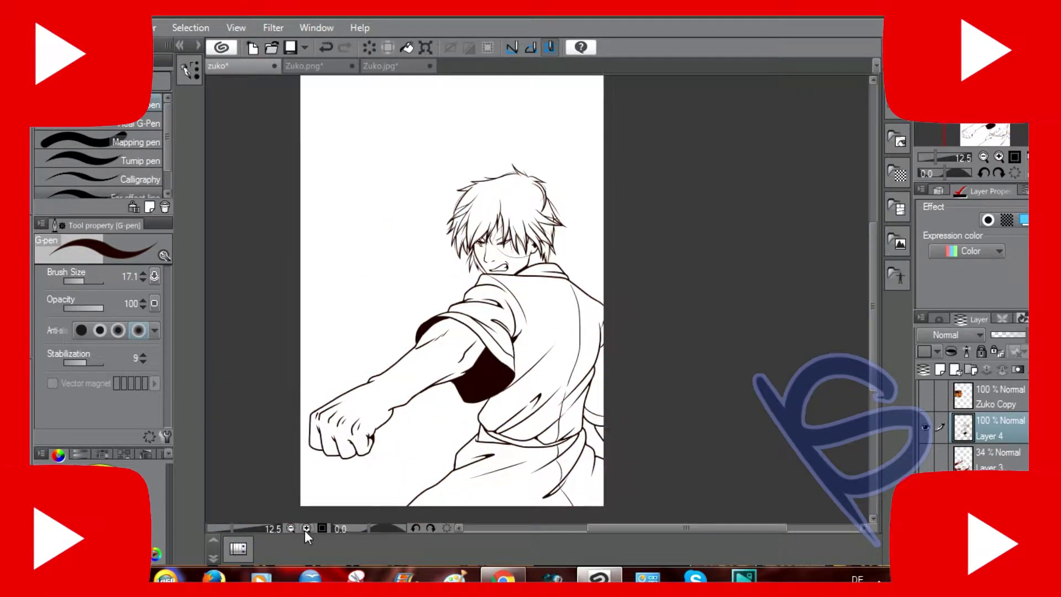
Fill the canvas background with solid orange-red behind the line art.
{"action": "key", "text": "ctrl+plus"}
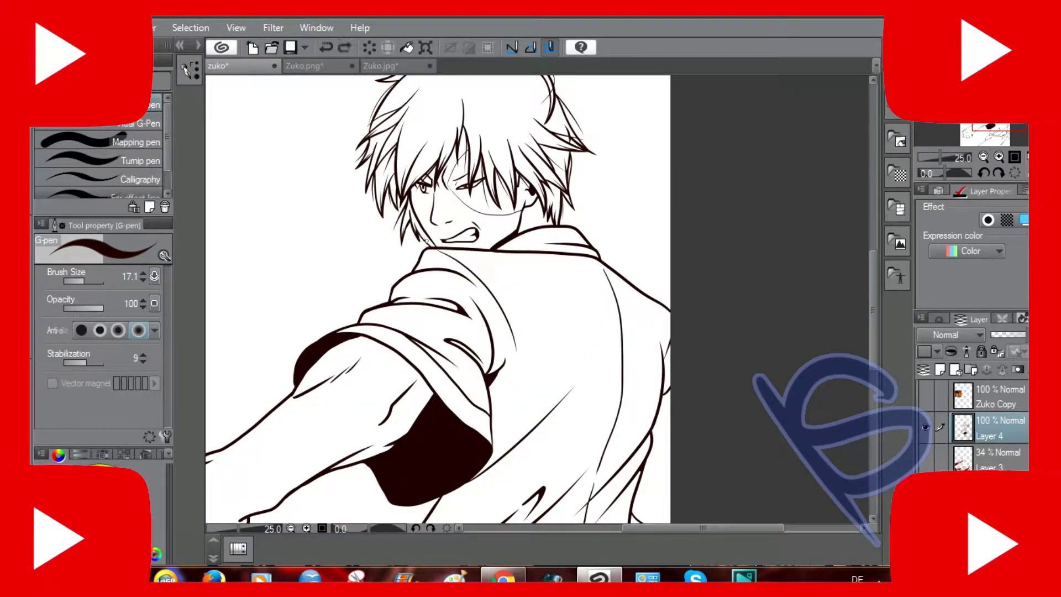
{"action": "scroll", "coordinate": [438, 299], "scroll_direction": "down", "scroll_amount": 2}
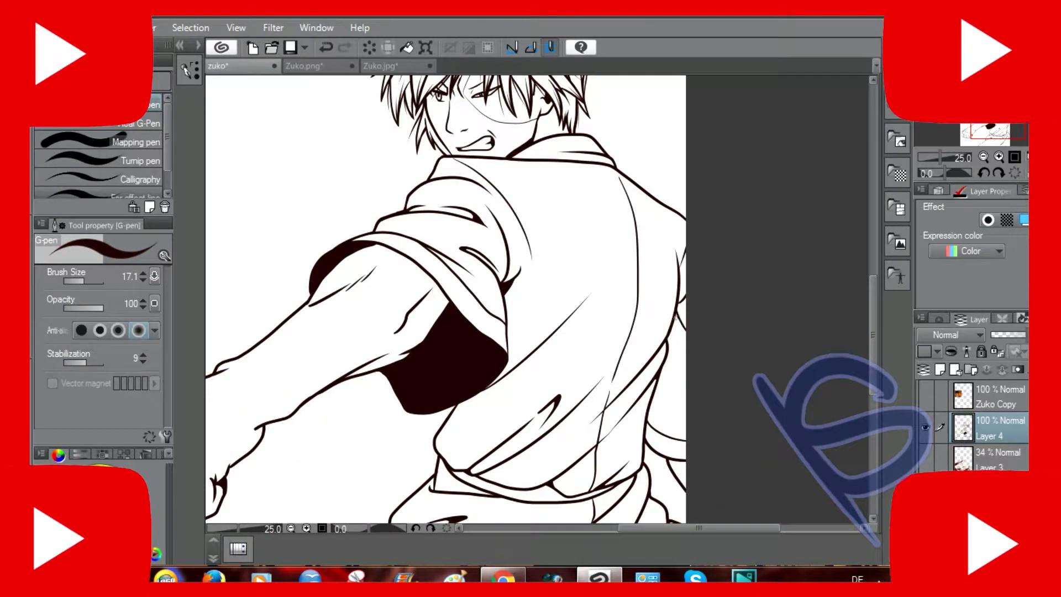
{"action": "scroll", "coordinate": [445, 299], "scroll_direction": "up", "scroll_amount": 4}
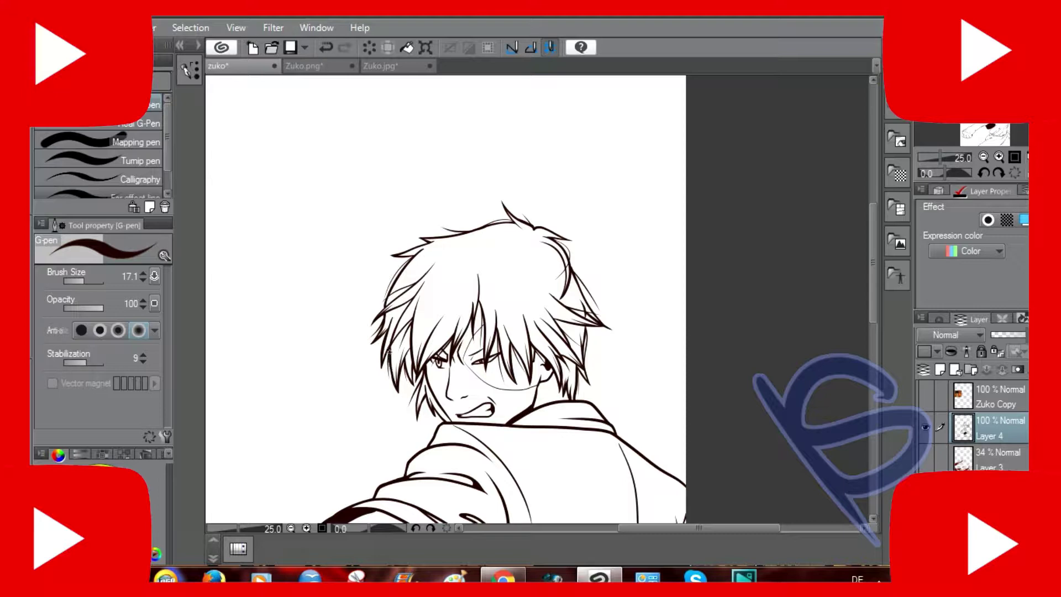
{"action": "scroll", "coordinate": [268, 499], "scroll_direction": "down", "scroll_amount": 3}
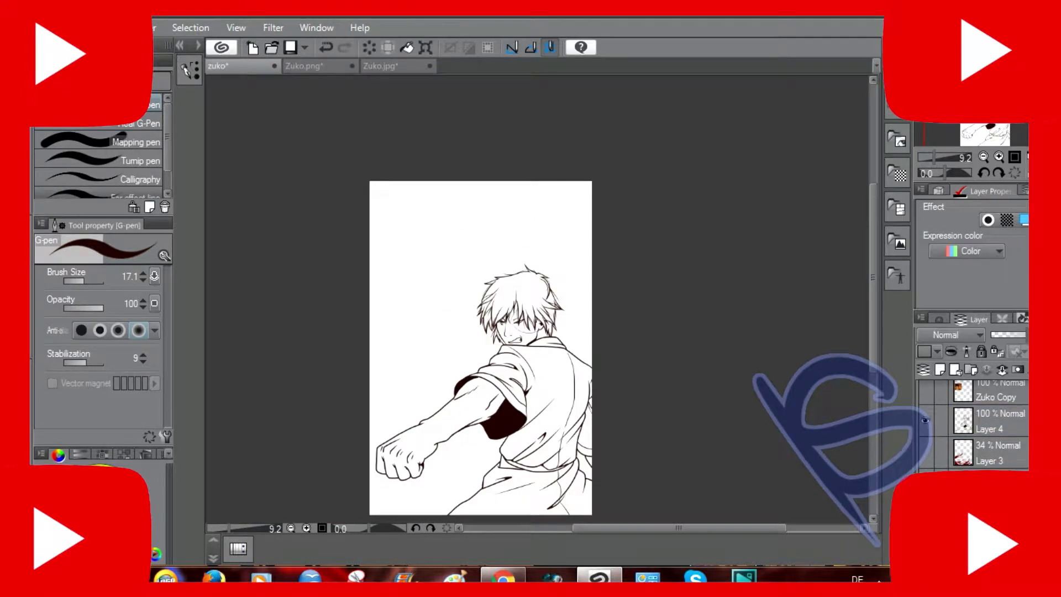
{"action": "key", "text": "g"}
{"action": "left_click", "coordinate": [398, 486]}
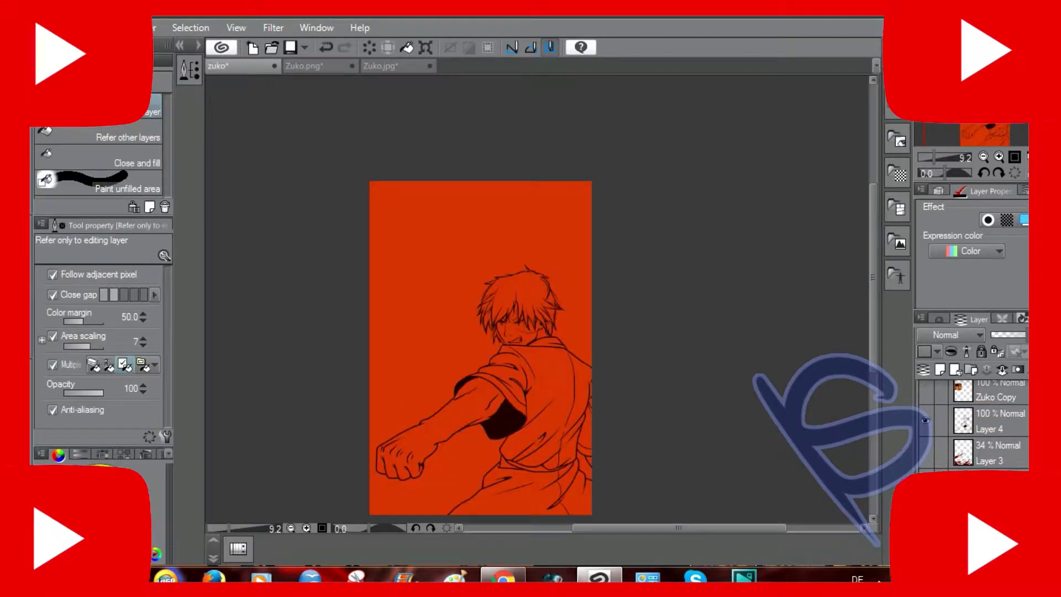
Apply a dark purple foreground-to-transparent gradient from the top of the canvas down over the orange-red background.
{"action": "key", "text": "g"}
{"action": "left_click_drag", "start_coordinate": [412, 209], "coordinate": [410, 474]}
{"action": "key", "text": "ctrl+z"}
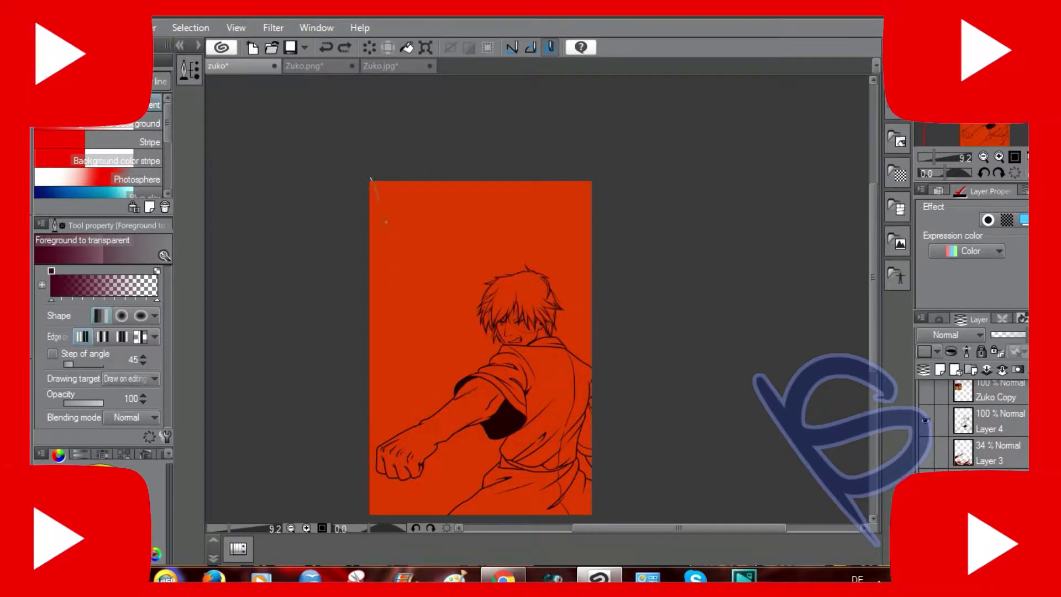
{"action": "left_click_drag", "start_coordinate": [386, 224], "coordinate": [447, 490]}
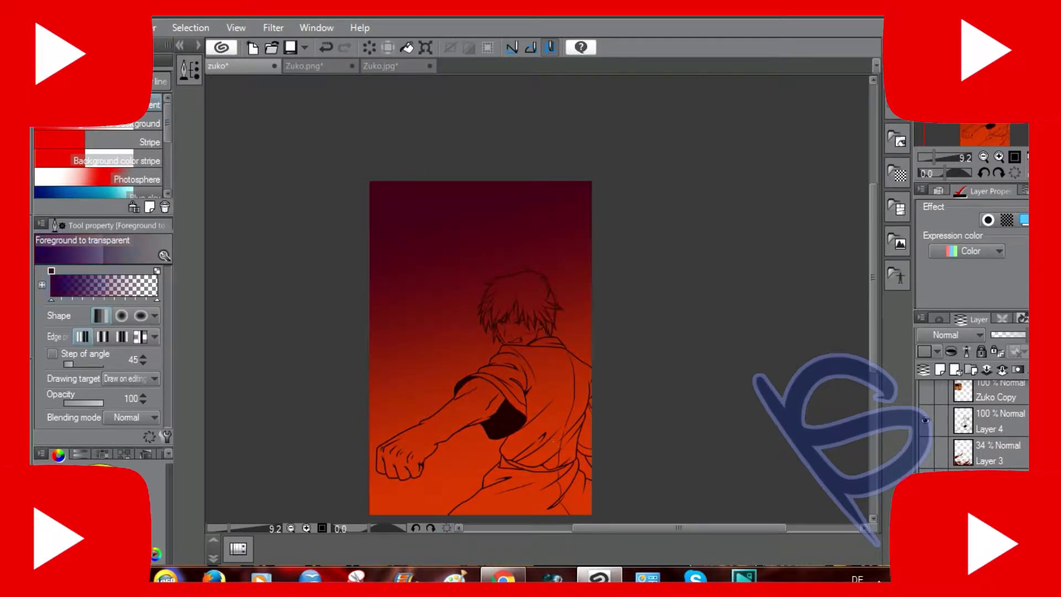
{"action": "key", "text": "ctrl+z"}
{"action": "key", "text": "ctrl+y"}
{"action": "key", "text": "ctrl+z"}
{"action": "key", "text": "ctrl+y"}
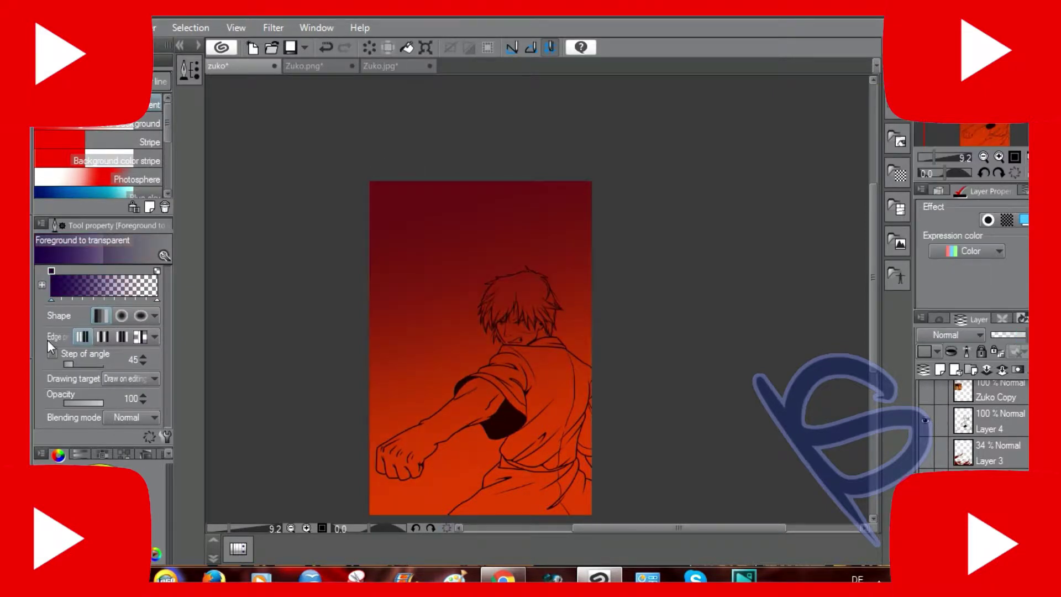
Darken the upper corners of the background with the Soft airbrush at size 1129.5 and lower that layer's opacity.
{"action": "key", "text": "b"}
{"action": "mouse_move", "coordinate": [420, 187]}
{"action": "left_mouse_down"}
{"action": "mouse_move", "coordinate": [485, 161]}
{"action": "mouse_move", "coordinate": [531, 166]}
{"action": "mouse_move", "coordinate": [420, 215]}
{"action": "mouse_move", "coordinate": [458, 211]}
{"action": "left_mouse_up"}
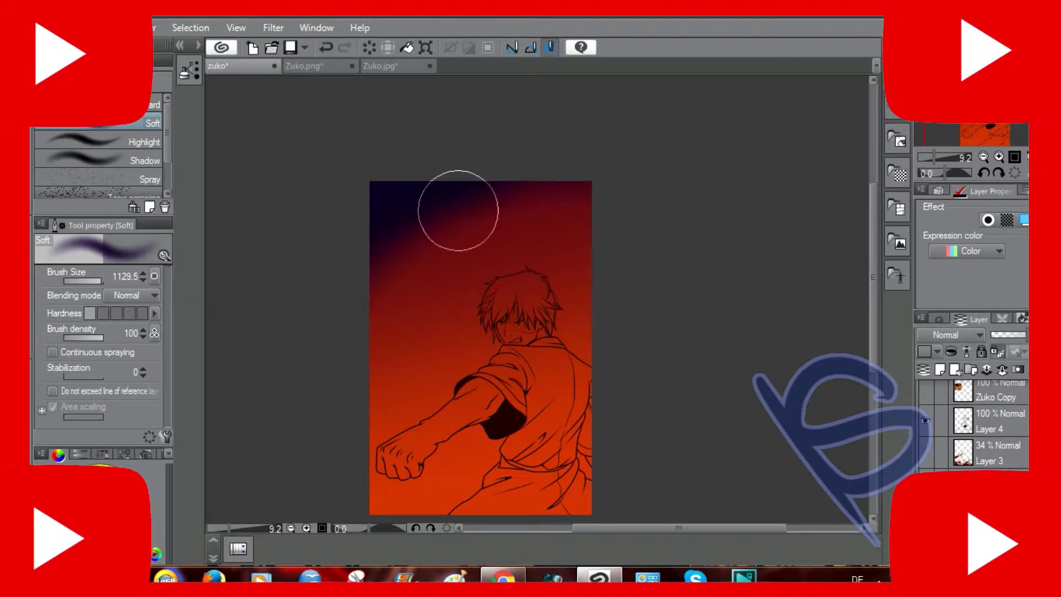
{"action": "left_click_drag", "start_coordinate": [1010, 334], "coordinate": [1006, 335]}
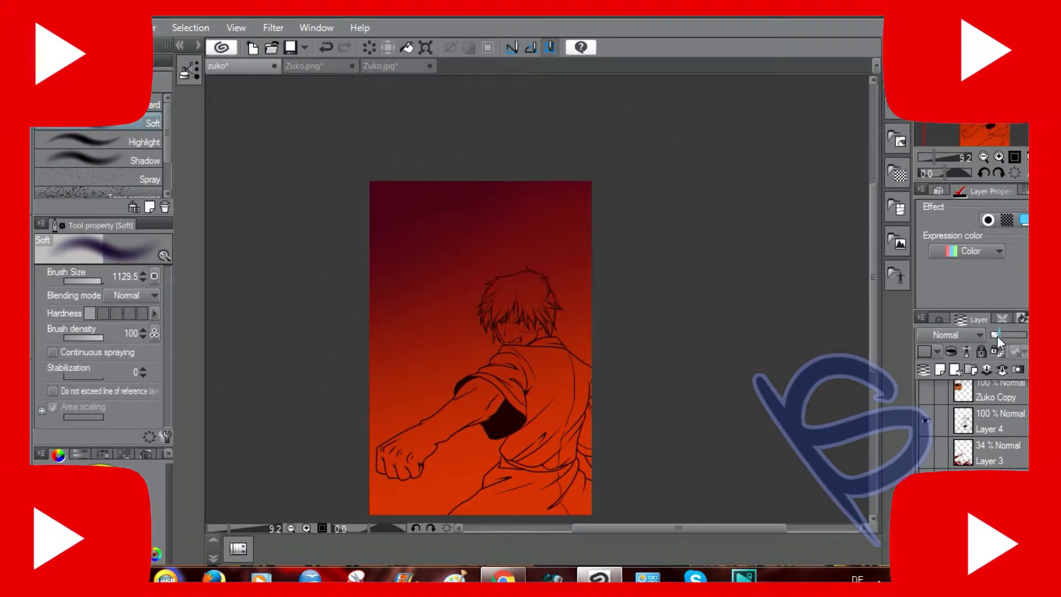
{"action": "mouse_move", "coordinate": [336, 253]}
{"action": "left_mouse_down"}
{"action": "mouse_move", "coordinate": [481, 158]}
{"action": "mouse_move", "coordinate": [480, 180]}
{"action": "left_mouse_up"}
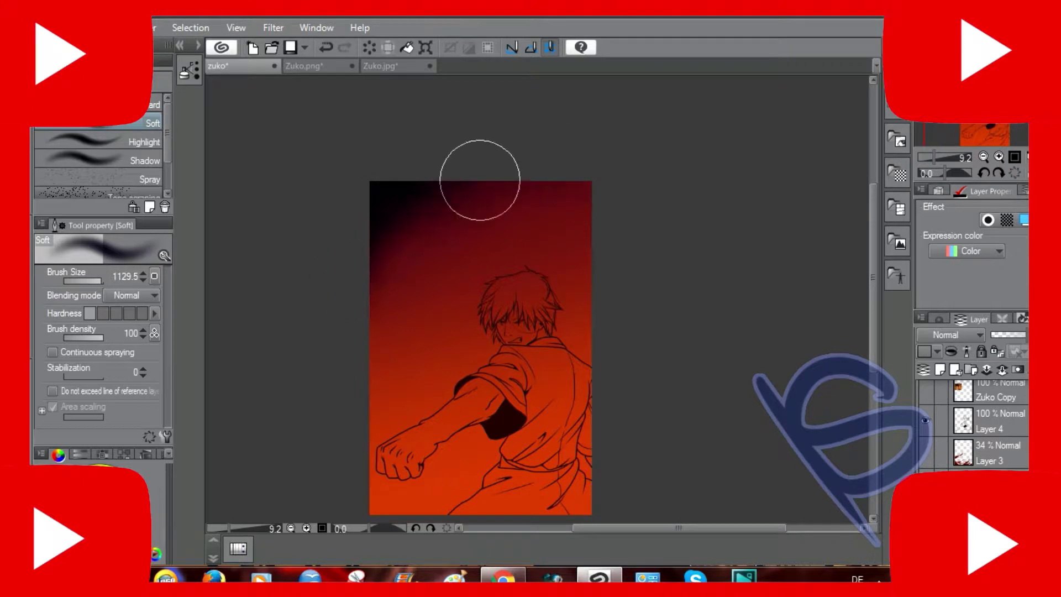
{"action": "key", "text": "ctrl+z"}
{"action": "scroll", "coordinate": [746, 310], "scroll_direction": "up", "scroll_amount": 1}
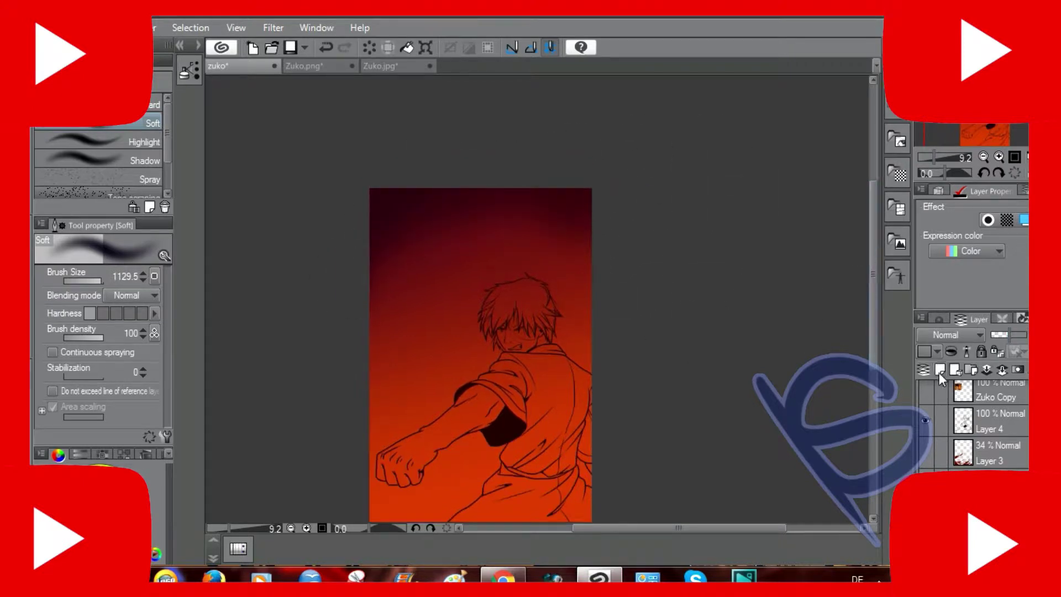
Airbrush a soft yellow glow across the lower background on an Add (Glow) layer and reduce its opacity.
{"action": "scroll", "coordinate": [480, 332], "scroll_direction": "down", "scroll_amount": 2}
{"action": "mouse_move", "coordinate": [387, 453]}
{"action": "left_mouse_down"}
{"action": "mouse_move", "coordinate": [553, 443]}
{"action": "mouse_move", "coordinate": [442, 431]}
{"action": "left_mouse_up"}
{"action": "left_click_drag", "start_coordinate": [1010, 334], "coordinate": [1008, 341]}
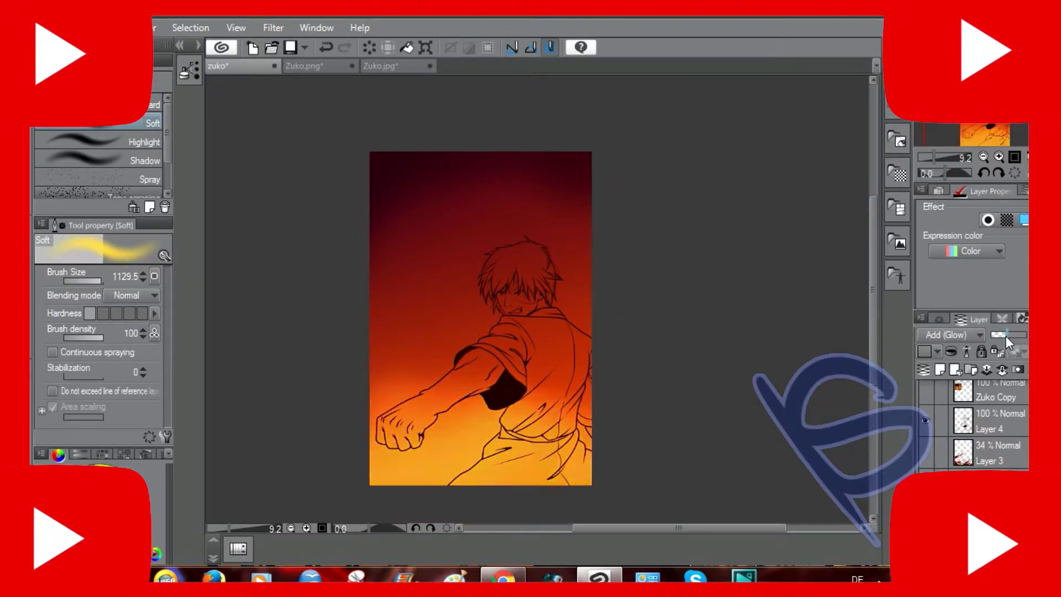
On a new layer above Layer 4, outline red flames around the fist with the G-pen at size 64.9 and fill them.
{"action": "left_click", "coordinate": [1011, 437]}
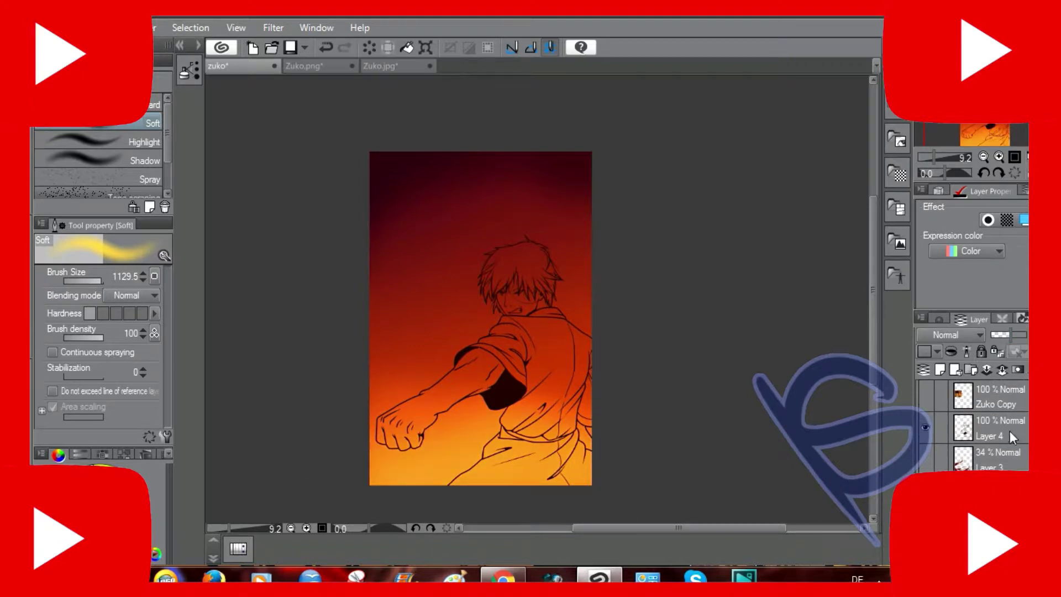
{"action": "key", "text": "ctrl+shift+n"}
{"action": "key", "text": "p"}
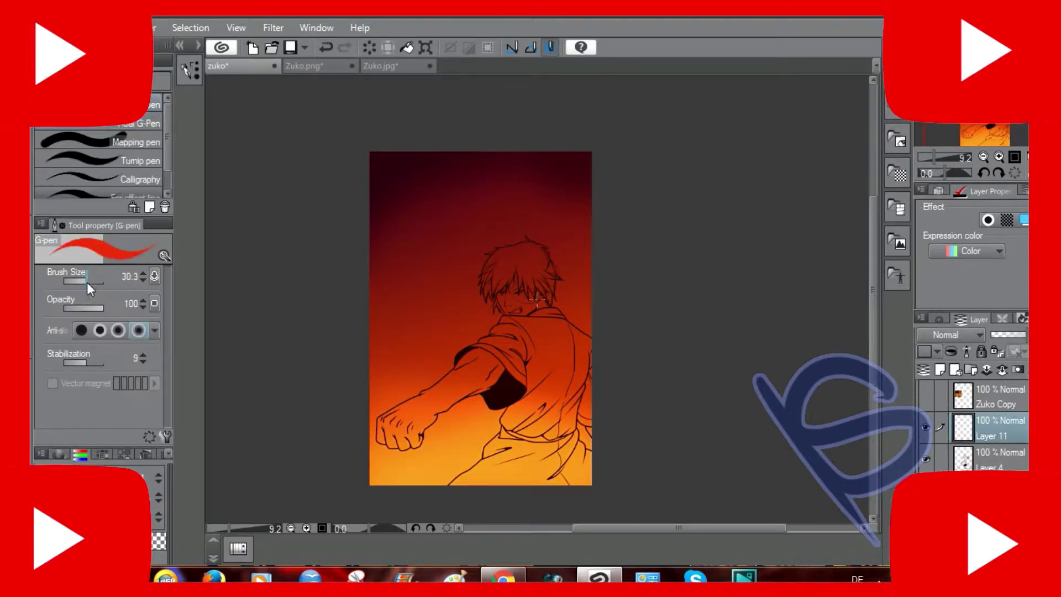
{"action": "left_click_drag", "start_coordinate": [372, 424], "coordinate": [390, 470]}
{"action": "key", "text": "ctrl+z"}
{"action": "mouse_move", "coordinate": [412, 406]}
{"action": "left_mouse_down"}
{"action": "mouse_move", "coordinate": [445, 456]}
{"action": "mouse_move", "coordinate": [466, 412]}
{"action": "left_mouse_up"}
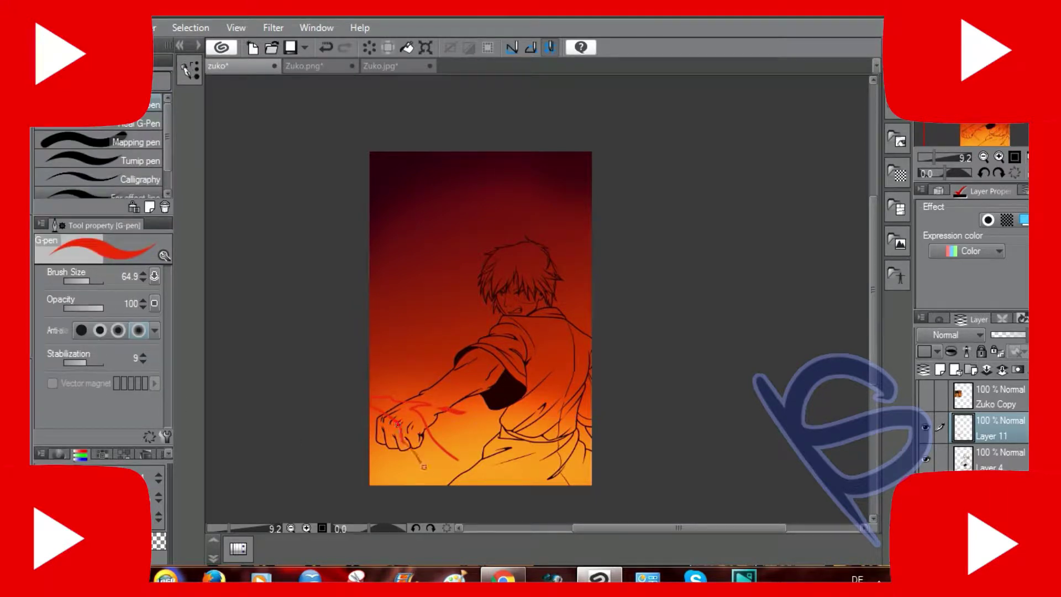
{"action": "key", "text": "g"}
{"action": "left_click", "coordinate": [409, 437]}
{"action": "left_click", "coordinate": [390, 459]}
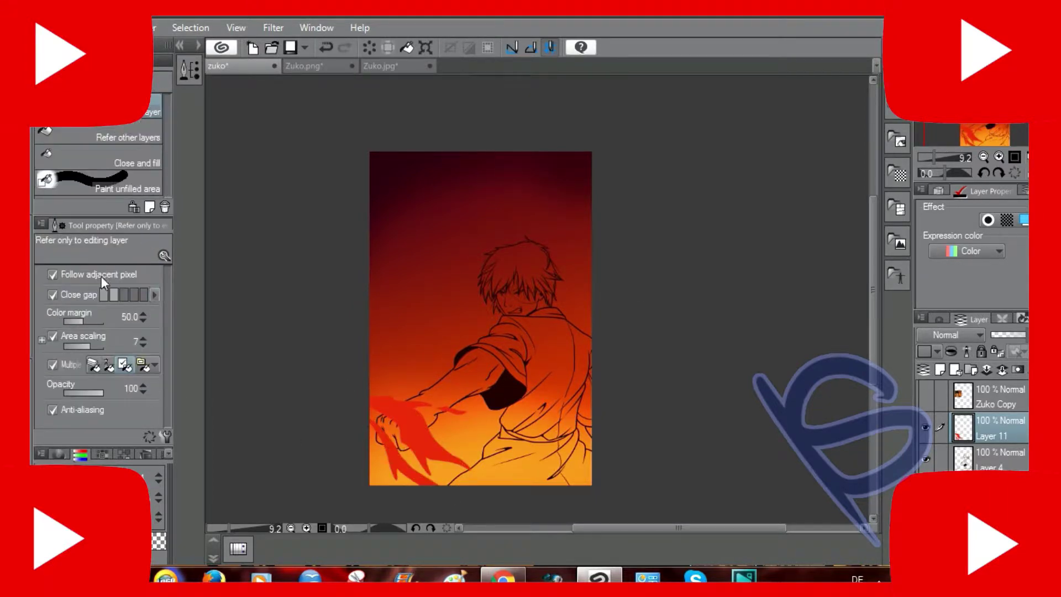
Draw and fill another red flame tongue along the canvas bottom beneath the fist.
{"action": "key", "text": "p"}
{"action": "left_click_drag", "start_coordinate": [433, 467], "coordinate": [495, 484]}
{"action": "key", "text": "g"}
{"action": "left_click", "coordinate": [469, 478]}
Outline red flames sweeping across the lower body to the right canvas edge and fill their interior.
{"action": "key", "text": "p"}
{"action": "left_click_drag", "start_coordinate": [437, 456], "coordinate": [508, 425]}
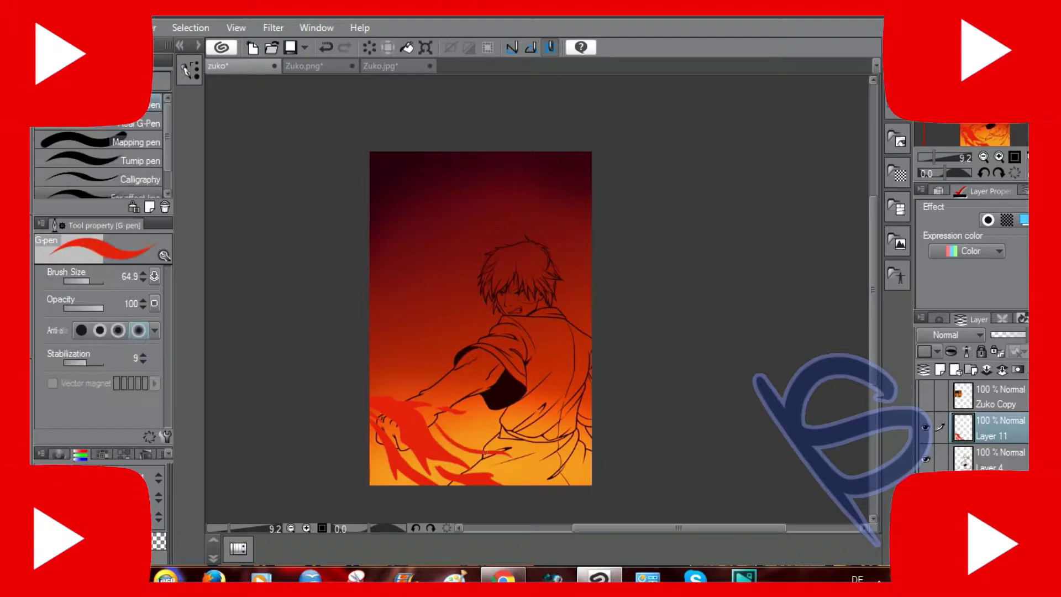
{"action": "key", "text": "g"}
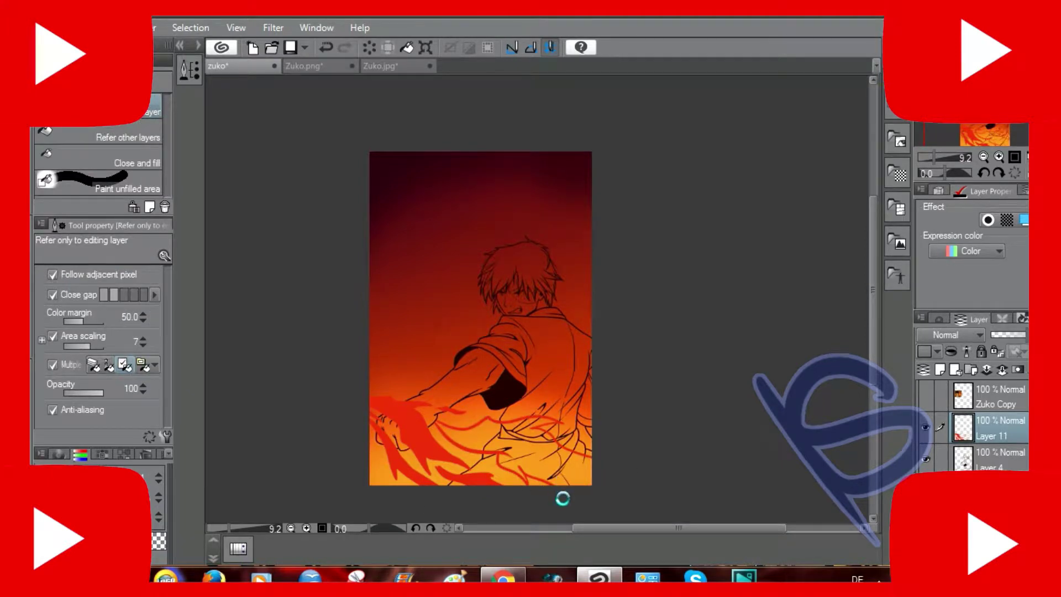
{"action": "key", "text": "p"}
{"action": "key", "text": "g"}
{"action": "key", "text": "p"}
{"action": "left_click_drag", "start_coordinate": [442, 441], "coordinate": [468, 426]}
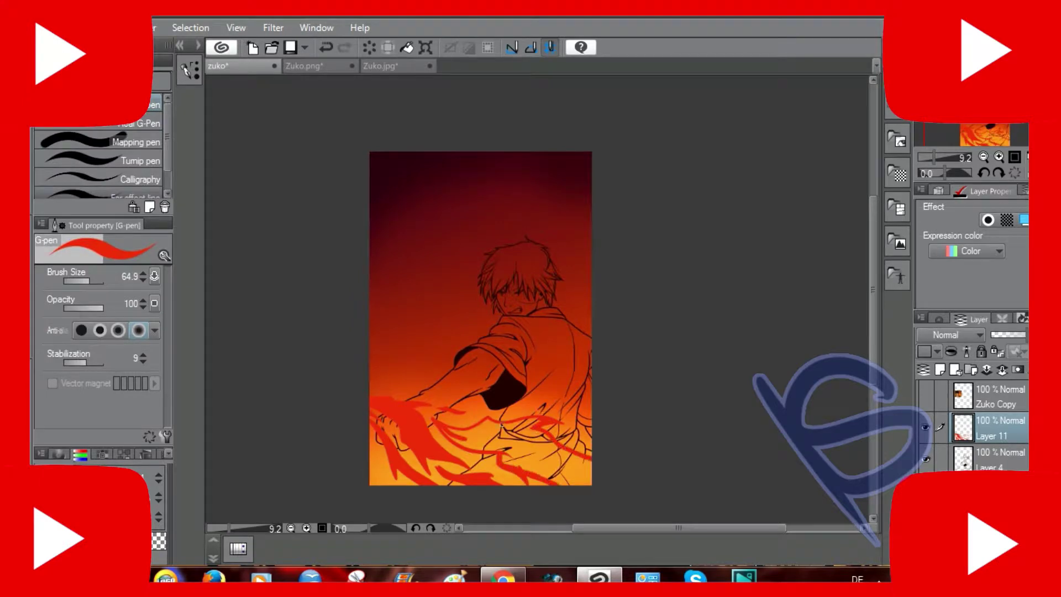
{"action": "key", "text": "g"}
{"action": "left_click", "coordinate": [458, 443]}
{"action": "key", "text": "p"}
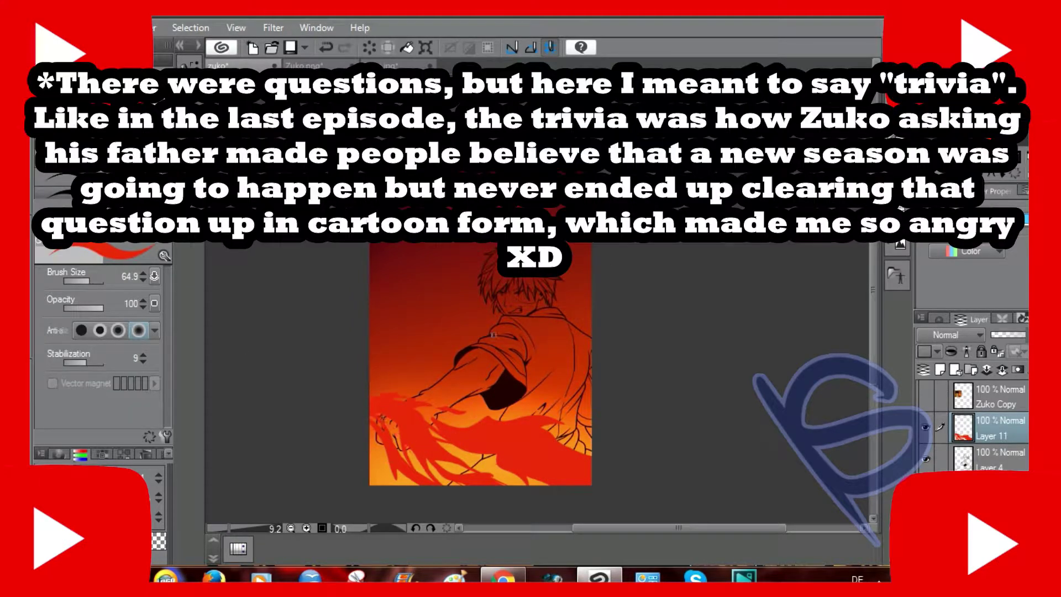
Add thin wavy flame wisps to the red fire shape and carve gaps between its tongues with the eraser.
{"action": "key", "text": "ctrl+z"}
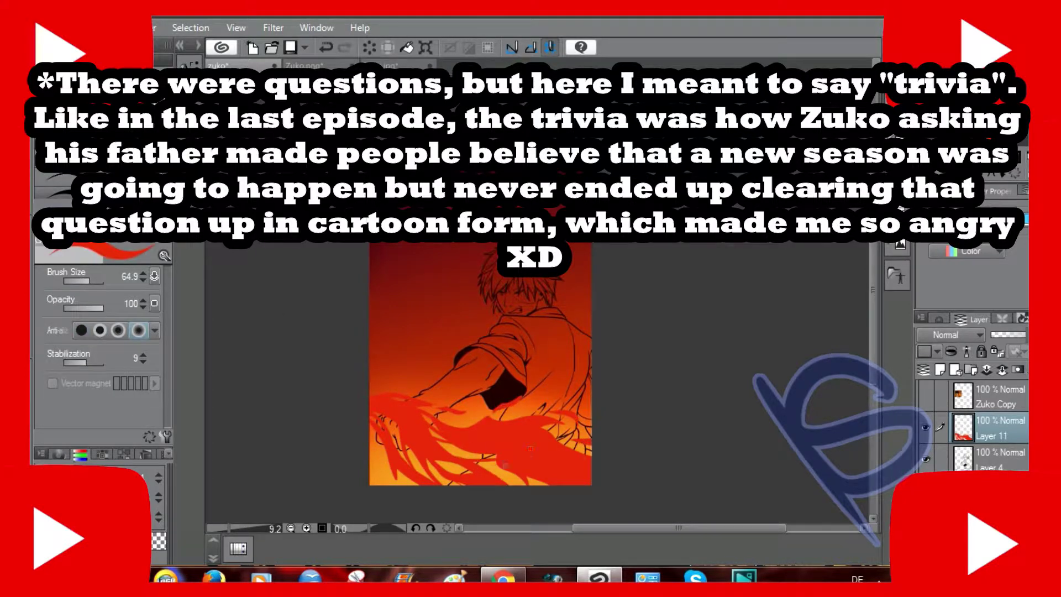
{"action": "key", "text": "e"}
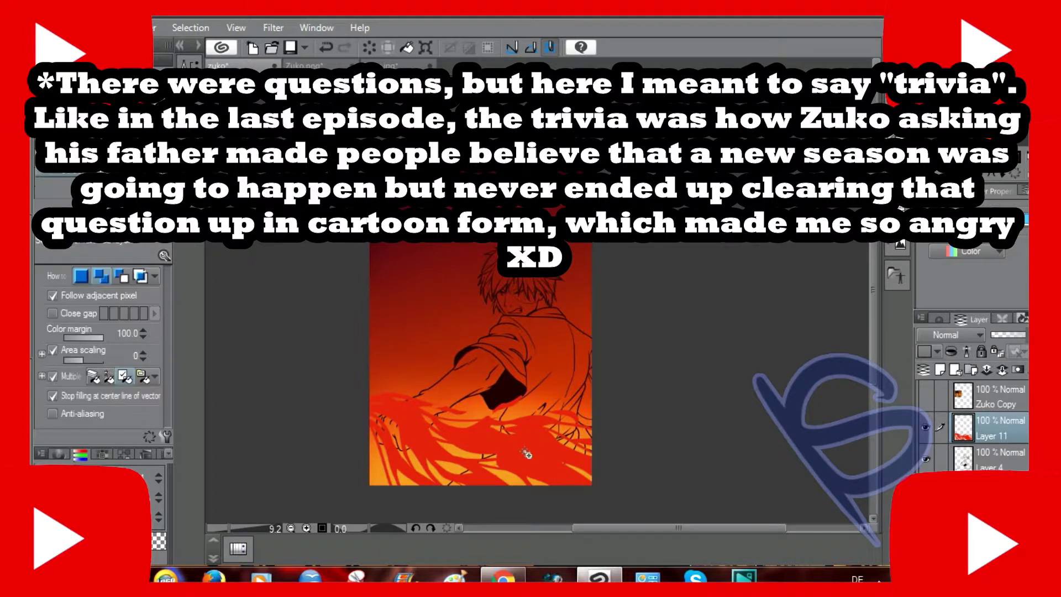
{"action": "key", "text": "ctrl+z"}
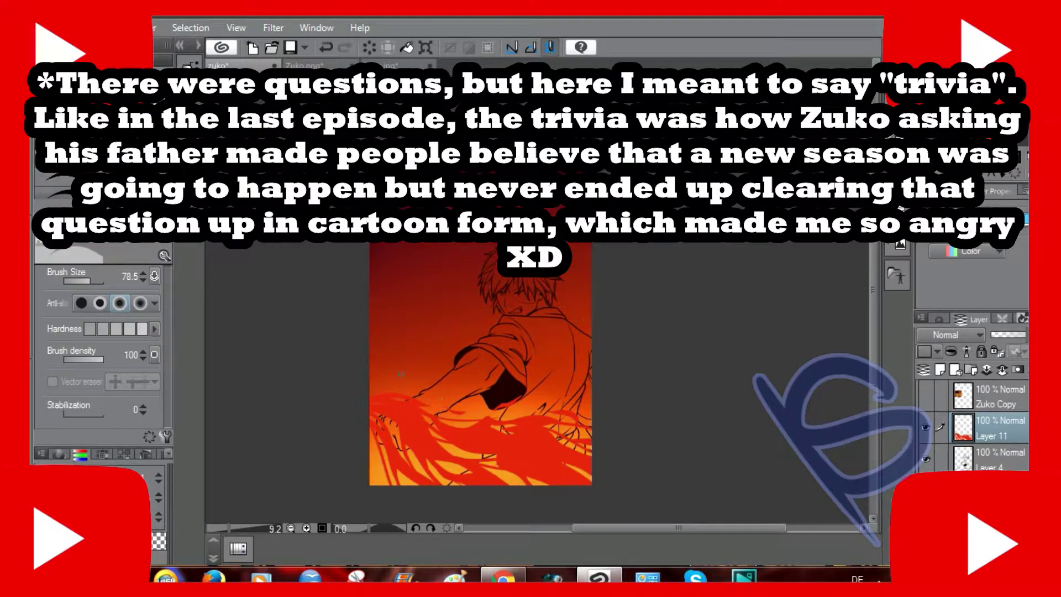
{"action": "key", "text": "p"}
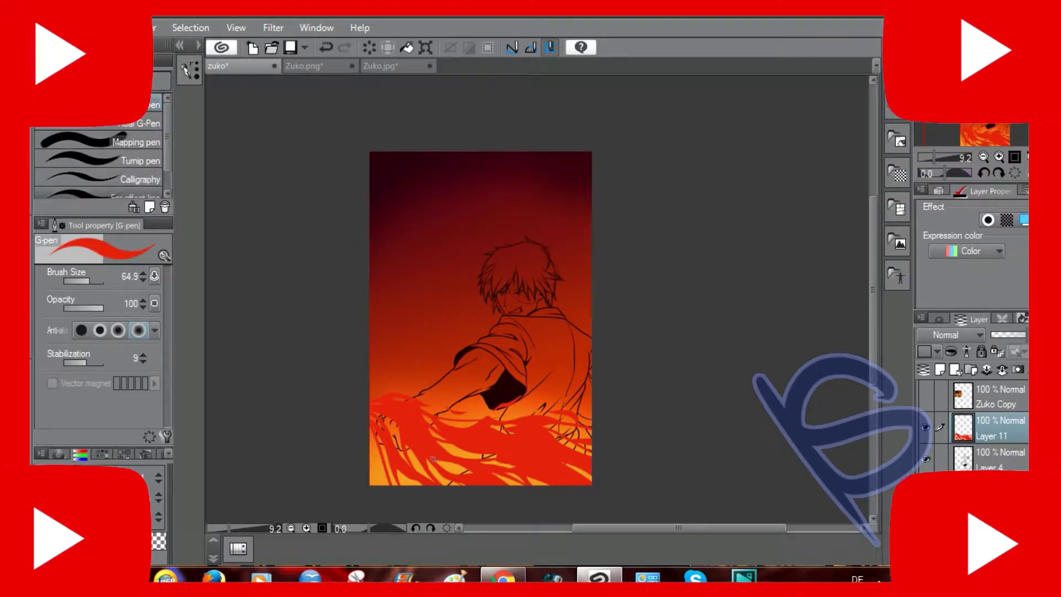
{"action": "key", "text": "e"}
{"action": "key", "text": "p"}
Auto-select the red flame shapes on Layer 11 and shrink the selection.
{"action": "key", "text": "w"}
{"action": "left_click", "coordinate": [387, 437]}
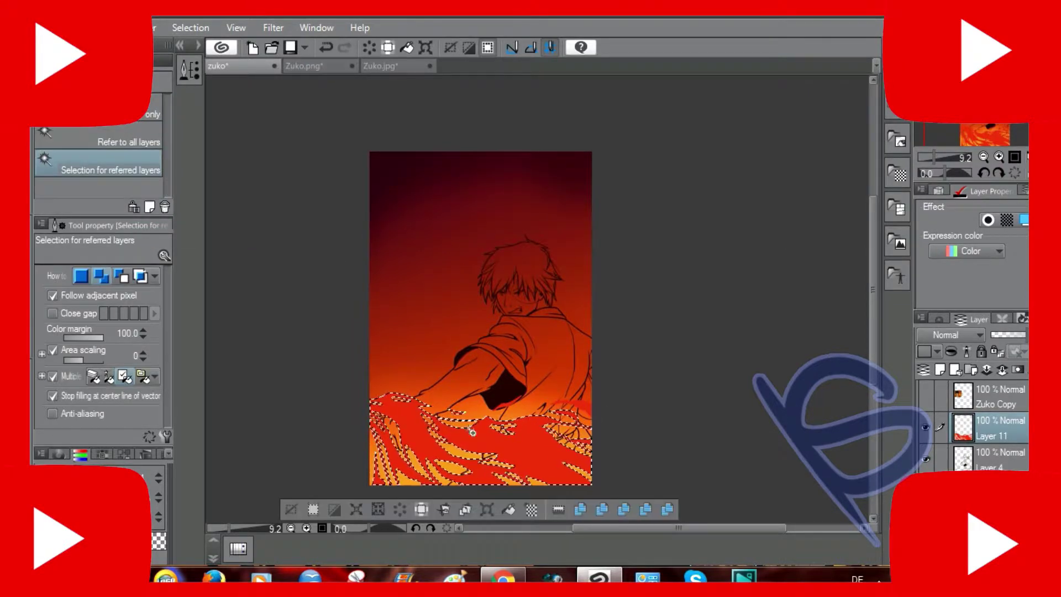
{"action": "left_click", "coordinate": [592, 427]}
{"action": "left_click", "coordinate": [431, 436]}
{"action": "left_click", "coordinate": [403, 442]}
{"action": "left_click", "coordinate": [379, 509]}
{"action": "left_click", "coordinate": [619, 257]}
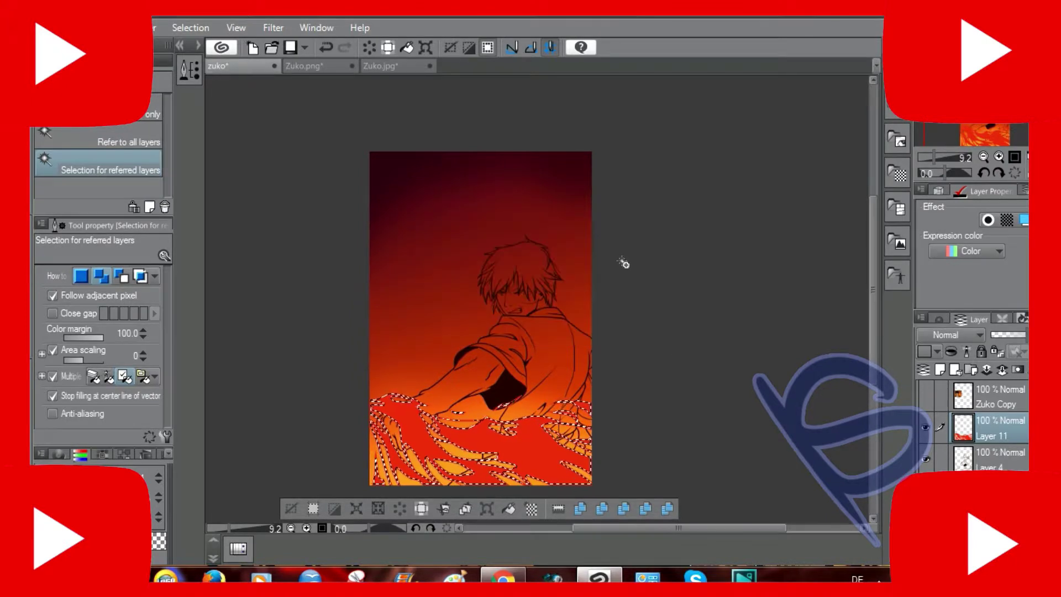
On a new layer, shrink the flame selection by 5, fill it with orange and deselect.
{"action": "key", "text": "ctrl+shift+n"}
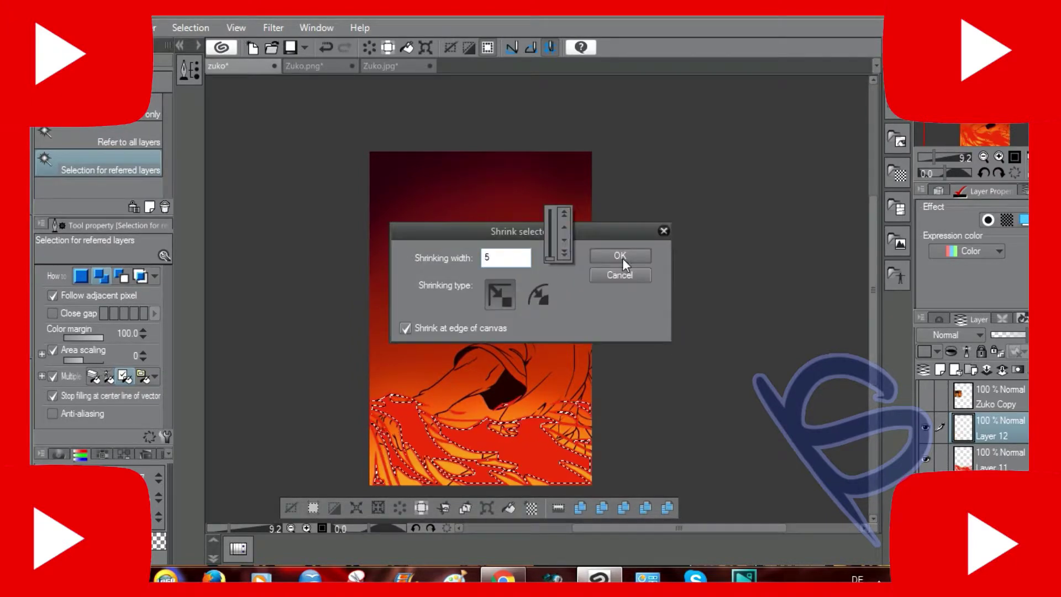
{"action": "left_click", "coordinate": [620, 260]}
{"action": "key", "text": "alt+BackSpace"}
{"action": "key", "text": "ctrl+d"}
Set the inner flame layer's blending mode to Add (Glow) and its opacity to 55%.
{"action": "left_click", "coordinate": [948, 335]}
{"action": "left_click", "coordinate": [945, 182]}
{"action": "left_click_drag", "start_coordinate": [1025, 335], "coordinate": [1012, 335]}
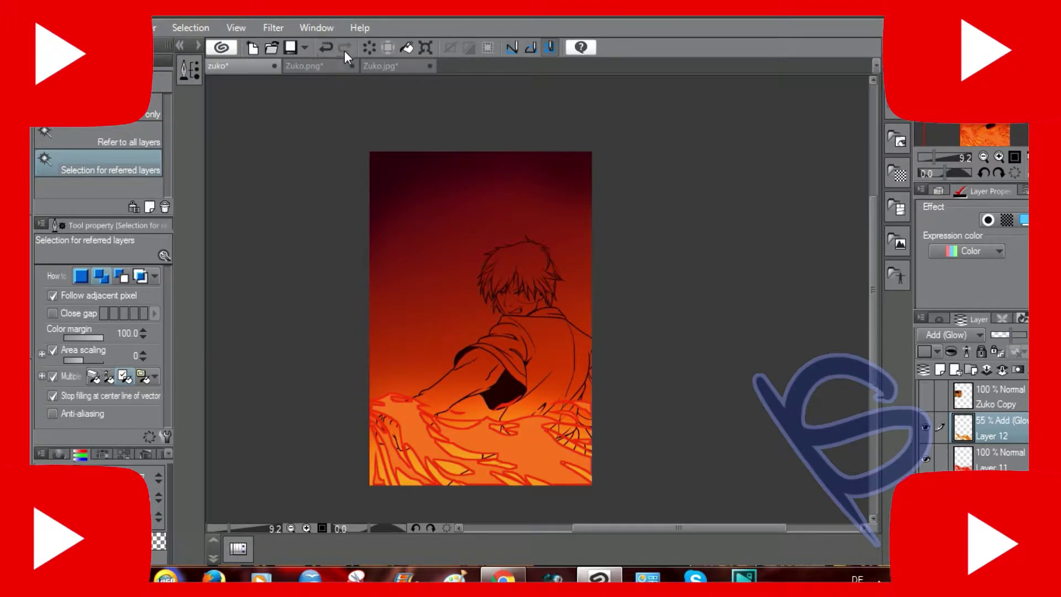
Restore the flame selection, create another layer above Layer 12 and shrink the selection by 40.
{"action": "key", "text": "ctrl+shift+d"}
{"action": "left_click", "coordinate": [995, 459]}
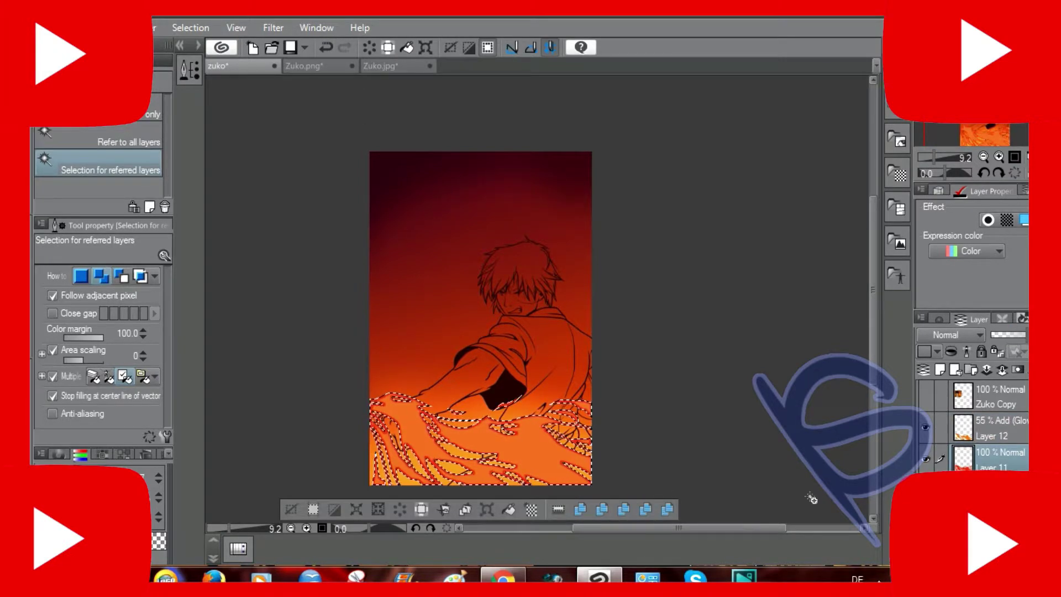
{"action": "key", "text": "ctrl+shift+n"}
{"action": "left_click", "coordinate": [421, 509]}
{"action": "key", "text": "Return"}
{"action": "left_click", "coordinate": [378, 509]}
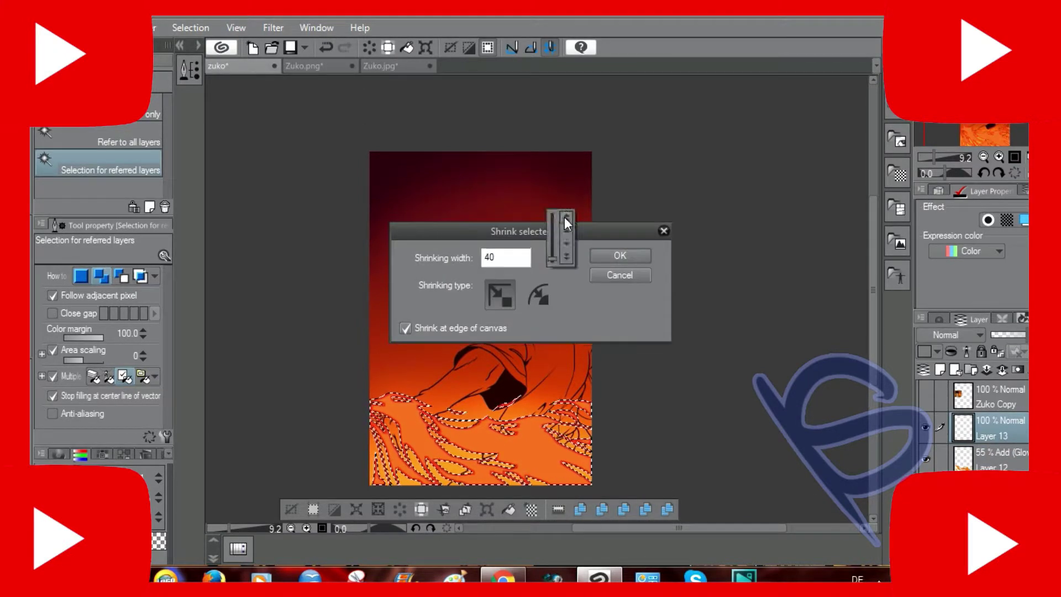
{"action": "left_click", "coordinate": [616, 254]}
Fill the shrunken selection as the bright flame core and set its layer to Add (Glow) at 45% opacity.
{"action": "key", "text": "alt+BackSpace"}
{"action": "key", "text": "ctrl+d"}
{"action": "left_click", "coordinate": [962, 334]}
{"action": "left_click", "coordinate": [954, 299]}
{"action": "left_click_drag", "start_coordinate": [1007, 336], "coordinate": [993, 336]}
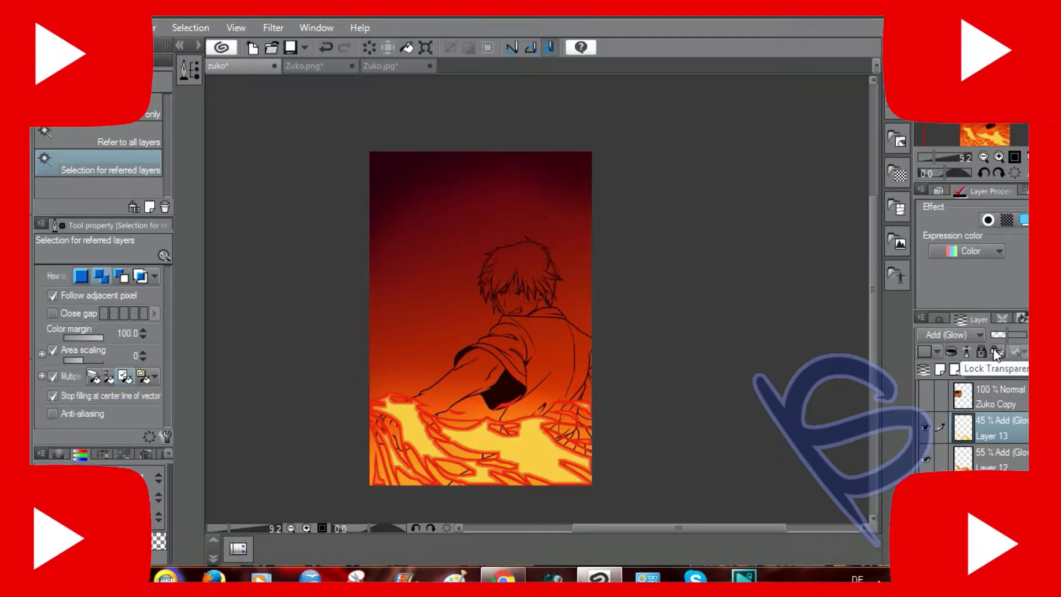
On a new layer above Layer 13, airbrush soft yellow over the flames along the lower part of the canvas.
{"action": "key", "text": "ctrl+shift+n"}
{"action": "key", "text": "b"}
{"action": "mouse_move", "coordinate": [374, 408]}
{"action": "left_mouse_down"}
{"action": "mouse_move", "coordinate": [398, 442]}
{"action": "mouse_move", "coordinate": [357, 329]}
{"action": "left_mouse_up"}
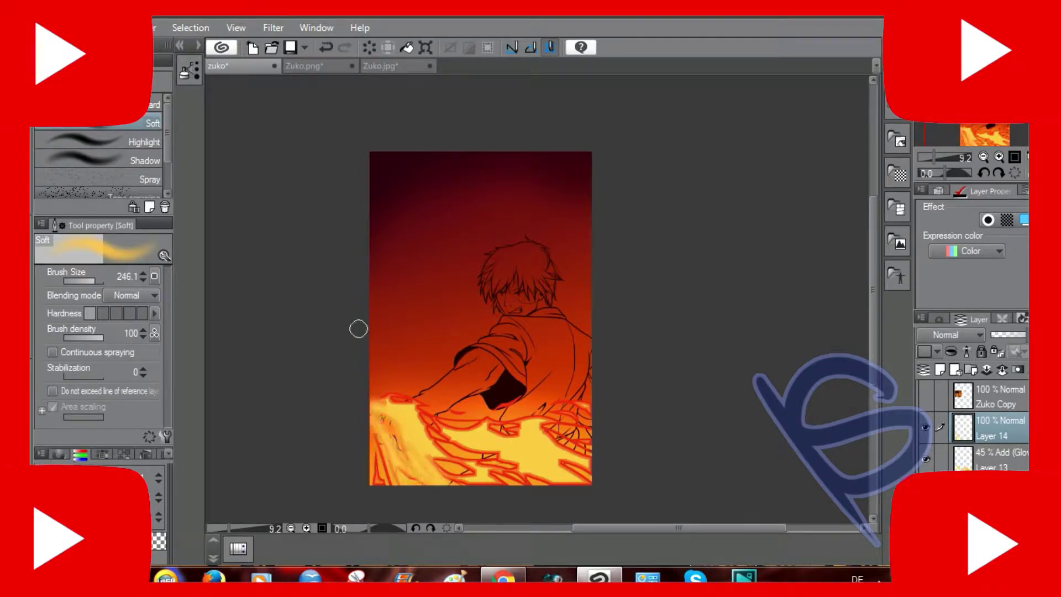
{"action": "key", "text": "ctrl+z"}
{"action": "mouse_move", "coordinate": [387, 412]}
{"action": "left_mouse_down"}
{"action": "mouse_move", "coordinate": [408, 411]}
{"action": "mouse_move", "coordinate": [496, 487]}
{"action": "mouse_move", "coordinate": [533, 464]}
{"action": "mouse_move", "coordinate": [515, 441]}
{"action": "mouse_move", "coordinate": [598, 414]}
{"action": "left_mouse_up"}
Set the yellow airbrush layer (Layer 14) to Add (Glow) at 64% opacity.
{"action": "left_click", "coordinate": [961, 334]}
{"action": "left_click", "coordinate": [950, 381]}
{"action": "left_click_drag", "start_coordinate": [1022, 335], "coordinate": [1007, 335]}
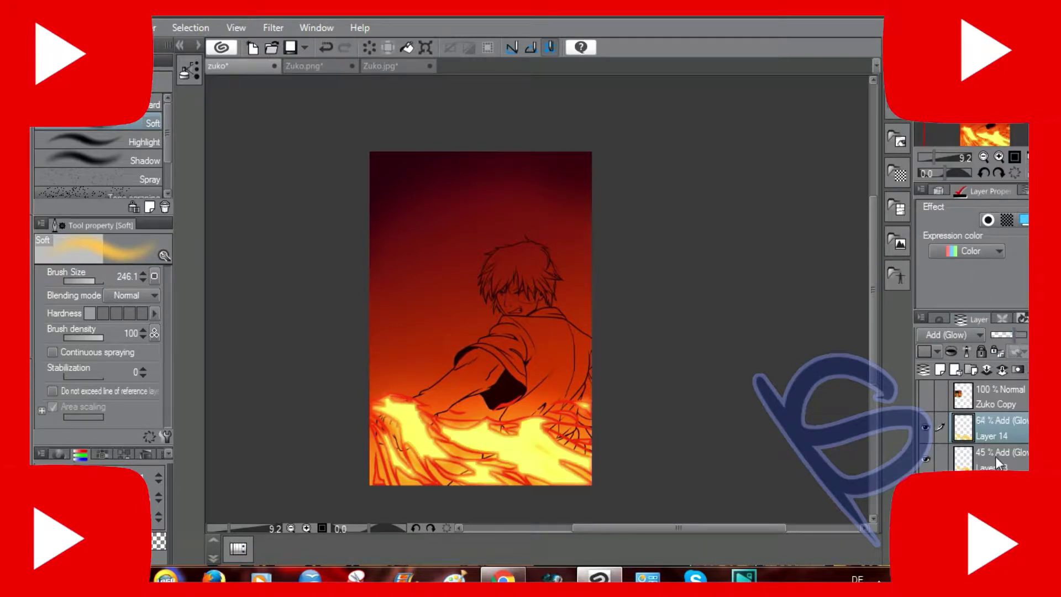
Create a new layer beneath Layer 14 and airbrush soft orange across the flames at brush size 139.
{"action": "left_click", "coordinate": [954, 369]}
{"action": "key", "text": "i"}
{"action": "key", "text": "b"}
{"action": "mouse_move", "coordinate": [378, 428]}
{"action": "left_mouse_down"}
{"action": "mouse_move", "coordinate": [395, 465]}
{"action": "mouse_move", "coordinate": [413, 408]}
{"action": "left_mouse_up"}
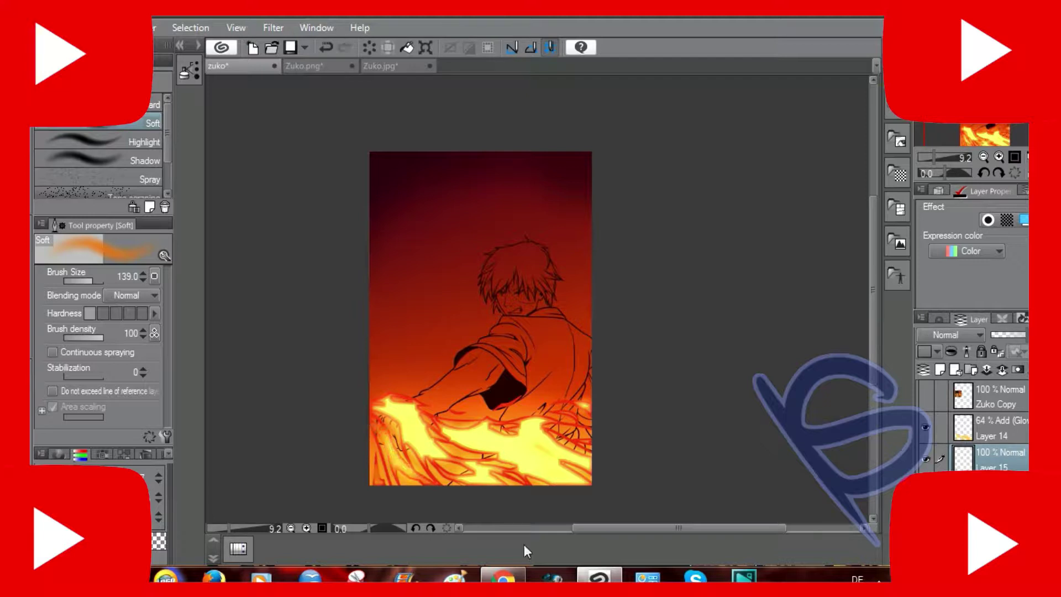
{"action": "left_click", "coordinate": [926, 428]}
{"action": "left_click", "coordinate": [926, 428]}
{"action": "mouse_move", "coordinate": [379, 412]}
{"action": "left_mouse_down"}
{"action": "mouse_move", "coordinate": [430, 456]}
{"action": "mouse_move", "coordinate": [415, 404]}
{"action": "mouse_move", "coordinate": [452, 464]}
{"action": "mouse_move", "coordinate": [510, 484]}
{"action": "mouse_move", "coordinate": [515, 470]}
{"action": "mouse_move", "coordinate": [574, 479]}
{"action": "mouse_move", "coordinate": [505, 461]}
{"action": "mouse_move", "coordinate": [437, 423]}
{"action": "mouse_move", "coordinate": [506, 428]}
{"action": "mouse_move", "coordinate": [589, 464]}
{"action": "left_mouse_up"}
Soften the orange airbrushing around the flames with the Soft eraser at size 297.8.
{"action": "key", "text": "e"}
{"action": "left_click", "coordinate": [91, 281]}
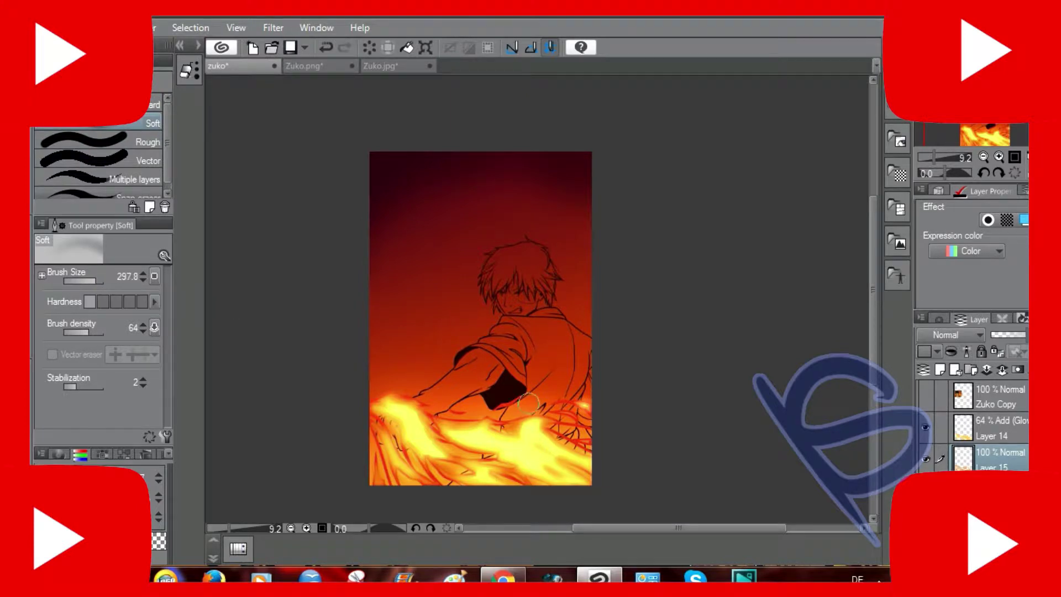
{"action": "left_click_drag", "start_coordinate": [528, 403], "coordinate": [586, 448]}
{"action": "left_click", "coordinate": [927, 428]}
{"action": "left_click", "coordinate": [989, 428]}
{"action": "key", "text": "p"}
{"action": "key", "text": "b"}
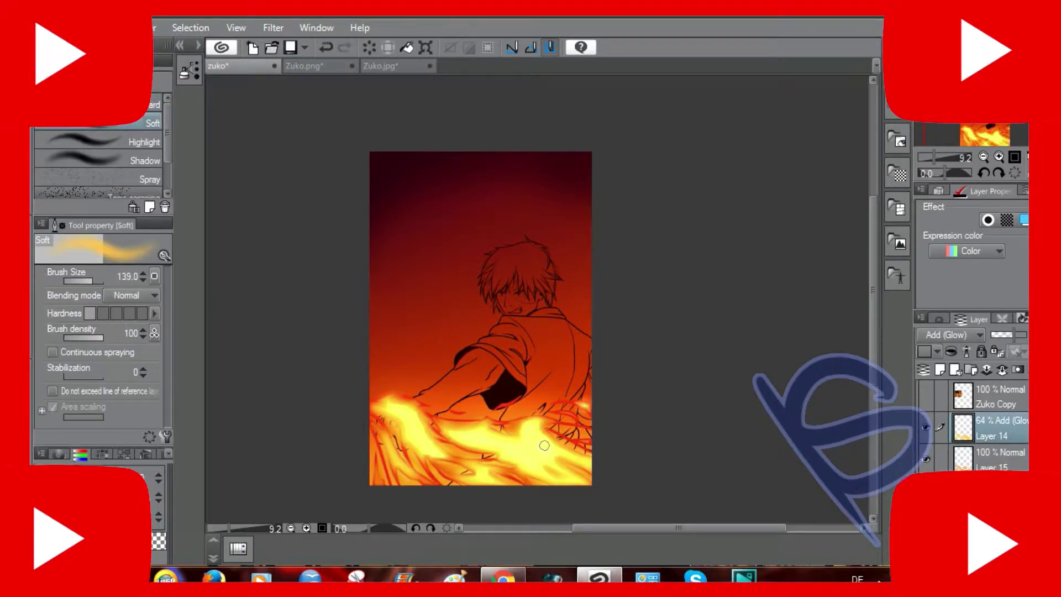
{"action": "key", "text": "e"}
{"action": "key", "text": "ctrl+z"}
{"action": "left_click", "coordinate": [927, 427]}
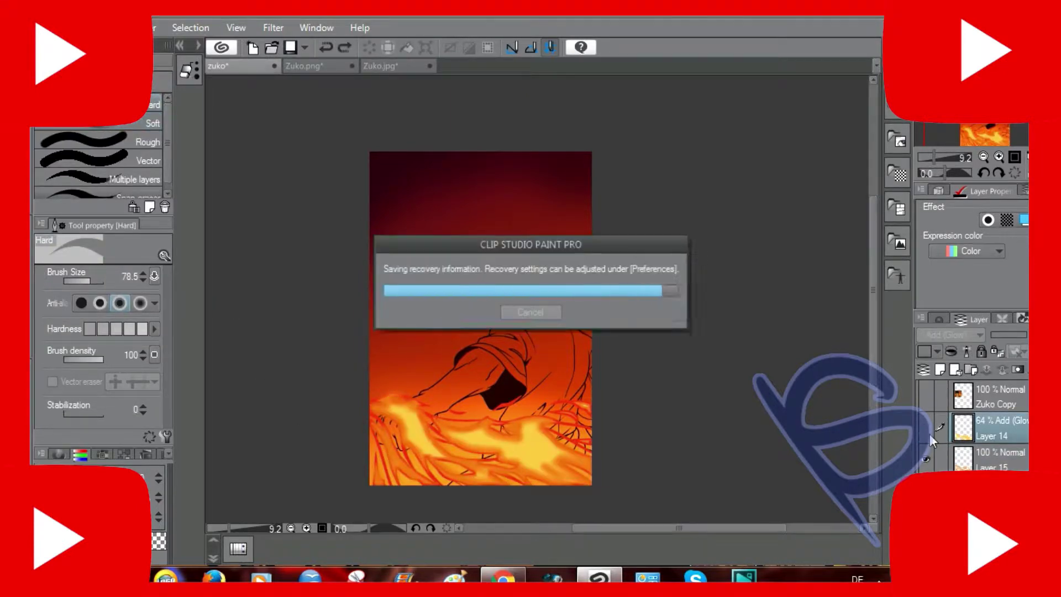
Set the orange airbrush layer (Layer 15) to Add (Glow) at 55% opacity.
{"action": "left_click", "coordinate": [989, 458]}
{"action": "key", "text": "b"}
{"action": "left_click", "coordinate": [948, 335]}
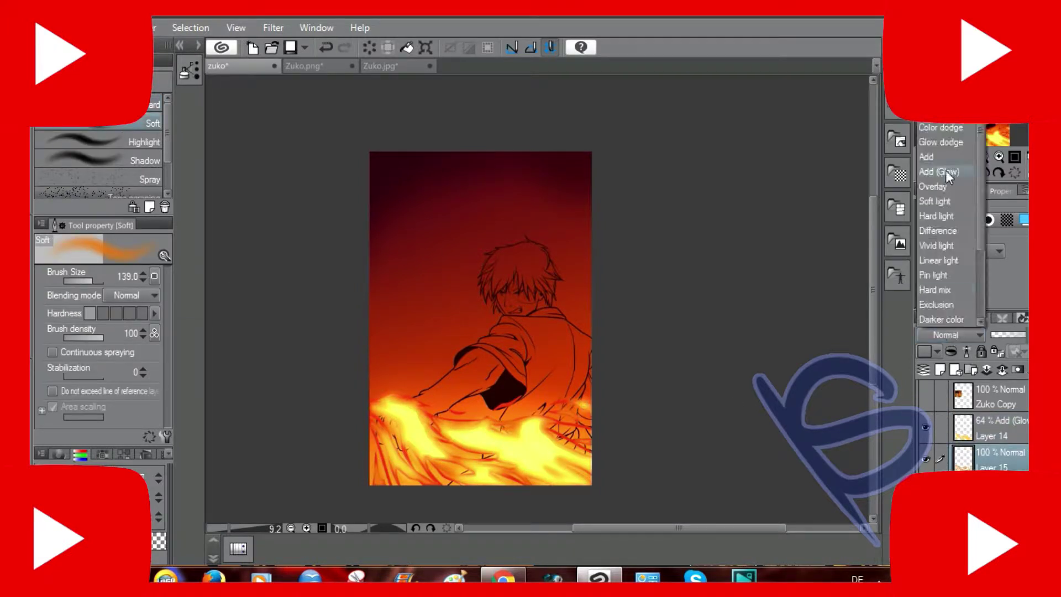
{"action": "left_click", "coordinate": [946, 170]}
{"action": "left_click", "coordinate": [1009, 334]}
Create a new layer beneath Layer 15 and airbrush soft red along the flames at brush size 203.5.
{"action": "scroll", "coordinate": [1000, 441], "scroll_direction": "down", "scroll_amount": 1}
{"action": "left_click", "coordinate": [1000, 441]}
{"action": "key", "text": "bracketright"}
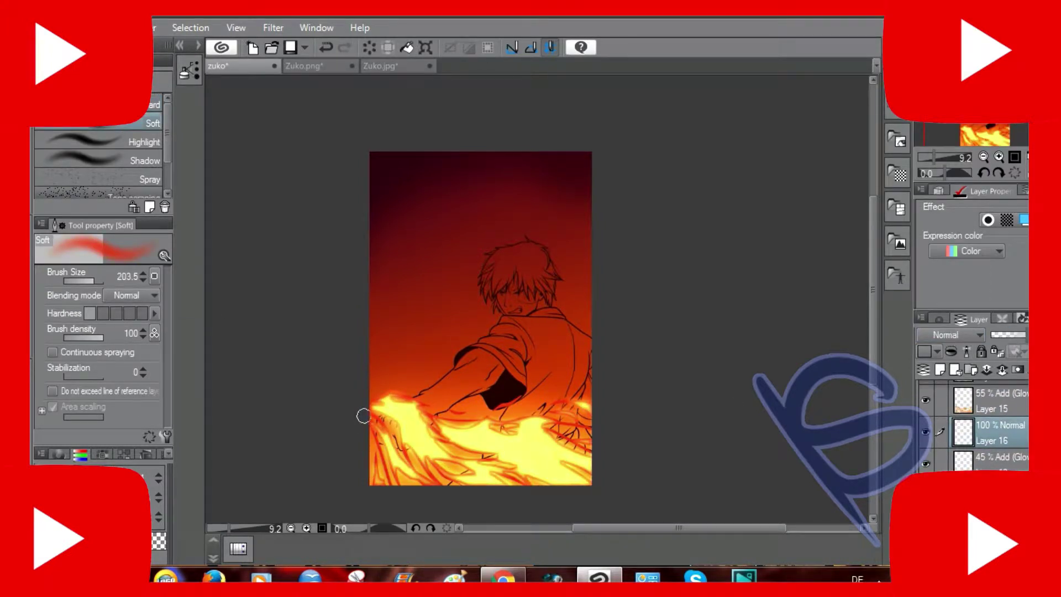
{"action": "mouse_move", "coordinate": [362, 417]}
{"action": "left_mouse_down"}
{"action": "mouse_move", "coordinate": [386, 449]}
{"action": "mouse_move", "coordinate": [418, 442]}
{"action": "mouse_move", "coordinate": [409, 442]}
{"action": "mouse_move", "coordinate": [480, 474]}
{"action": "mouse_move", "coordinate": [383, 399]}
{"action": "mouse_move", "coordinate": [549, 497]}
{"action": "mouse_move", "coordinate": [431, 437]}
{"action": "mouse_move", "coordinate": [457, 409]}
{"action": "mouse_move", "coordinate": [489, 424]}
{"action": "mouse_move", "coordinate": [567, 405]}
{"action": "left_mouse_up"}
Set the red airbrush layer (Layer 16) to Add (Glow) at 40% opacity.
{"action": "left_click", "coordinate": [942, 336]}
{"action": "left_click", "coordinate": [946, 171]}
{"action": "left_click", "coordinate": [1006, 334]}
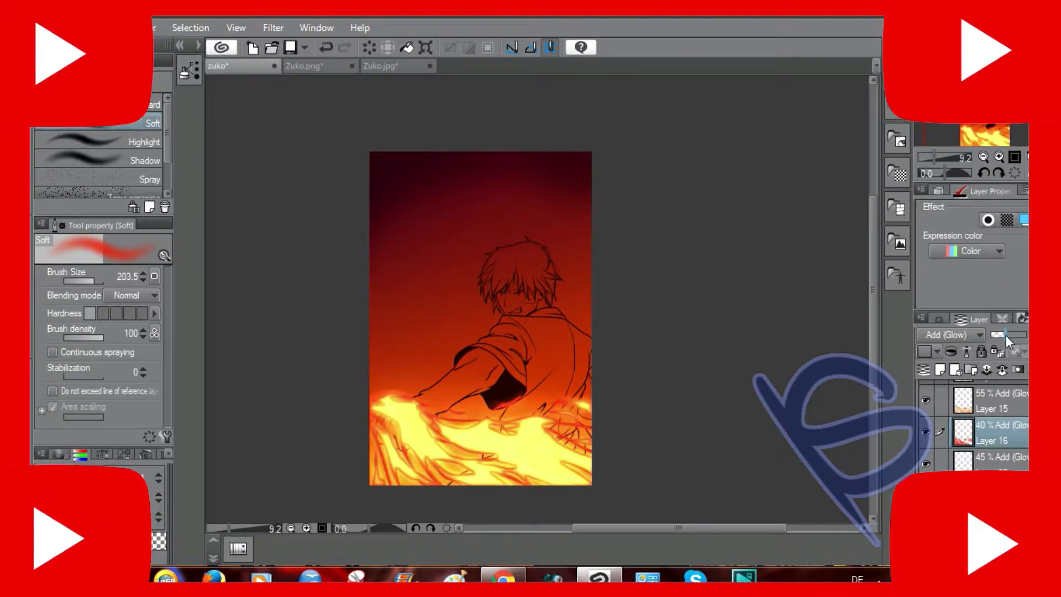
Apply a Gaussian blur to the base flame layer (Layer 11) and reduce Layer 16's opacity to 0%.
{"action": "left_click", "coordinate": [995, 432]}
{"action": "left_click", "coordinate": [273, 27]}
{"action": "left_click", "coordinate": [437, 52]}
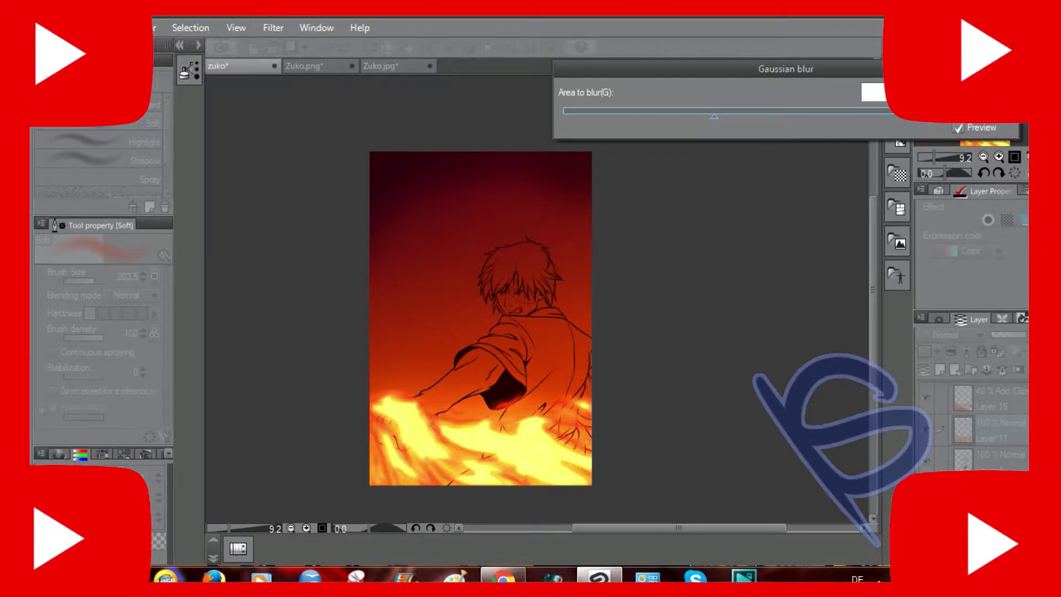
{"action": "left_click", "coordinate": [989, 78]}
{"action": "left_click_drag", "start_coordinate": [1012, 336], "coordinate": [1000, 340]}
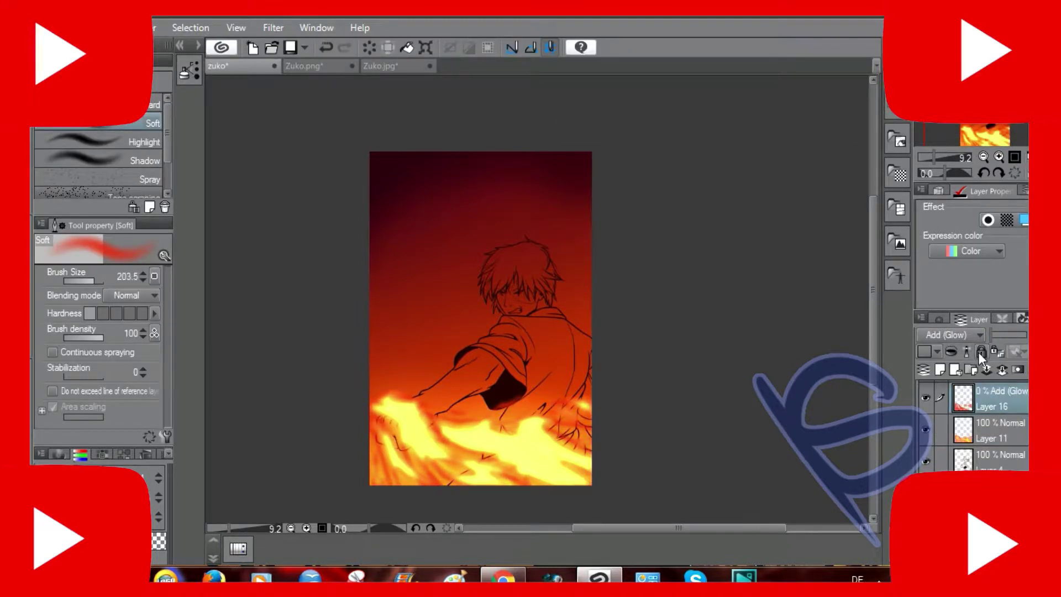
Add new layers above the flame layers, set Layer 13 to Add (Glow) and sample yellow from the flames.
{"action": "scroll", "coordinate": [990, 415], "scroll_direction": "up", "scroll_amount": 3}
{"action": "left_click", "coordinate": [990, 420]}
{"action": "key", "text": "ctrl+shift+n"}
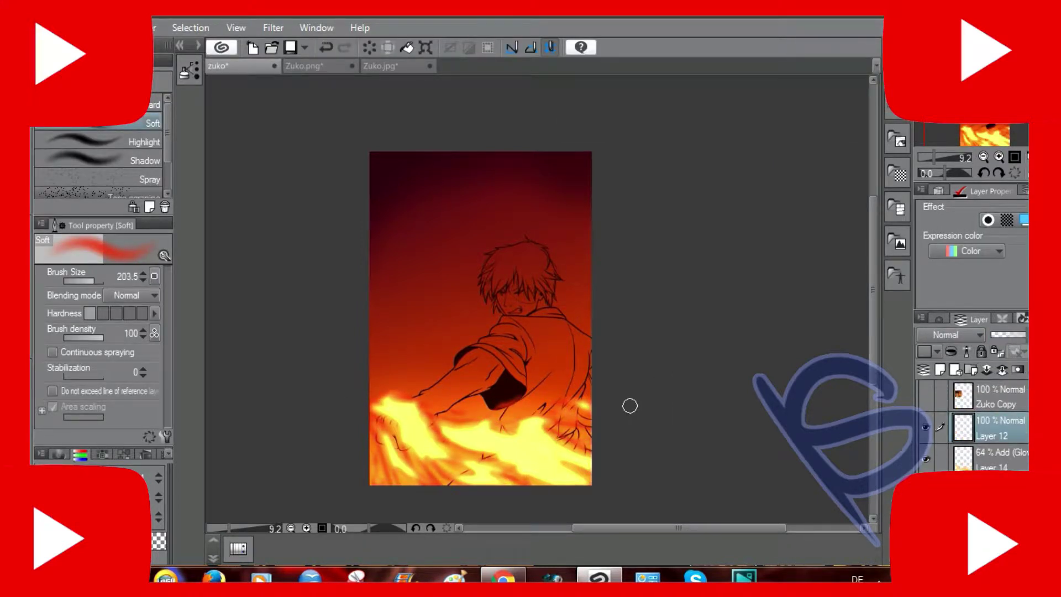
{"action": "left_click", "coordinate": [387, 473], "text": "alt"}
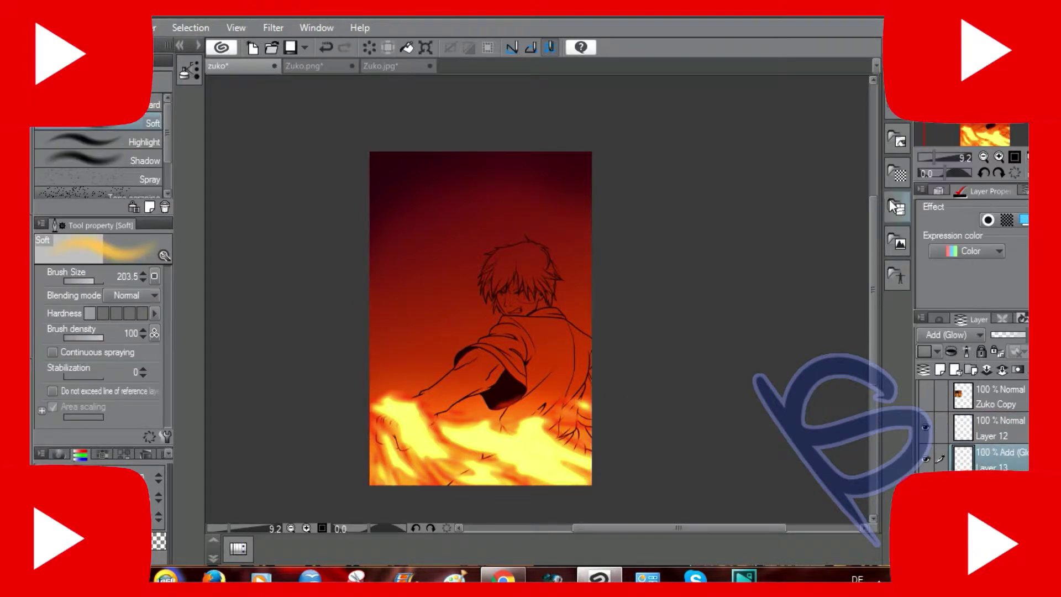
Airbrush glowing yellow strokes across the whole flame area on Layer 13 at brush size 168.2.
{"action": "key", "text": "bracketleft"}
{"action": "left_click_drag", "start_coordinate": [382, 475], "coordinate": [403, 437]}
{"action": "left_click_drag", "start_coordinate": [586, 404], "coordinate": [547, 437]}
{"action": "left_click_drag", "start_coordinate": [442, 470], "coordinate": [475, 448]}
{"action": "mouse_move", "coordinate": [376, 481]}
{"action": "left_mouse_down"}
{"action": "mouse_move", "coordinate": [453, 420]}
{"action": "mouse_move", "coordinate": [442, 414]}
{"action": "mouse_move", "coordinate": [470, 409]}
{"action": "left_mouse_up"}
{"action": "mouse_move", "coordinate": [586, 409]}
{"action": "left_mouse_down"}
{"action": "mouse_move", "coordinate": [586, 437]}
{"action": "mouse_move", "coordinate": [596, 419]}
{"action": "mouse_move", "coordinate": [420, 409]}
{"action": "left_mouse_up"}
{"action": "left_click_drag", "start_coordinate": [398, 450], "coordinate": [368, 412]}
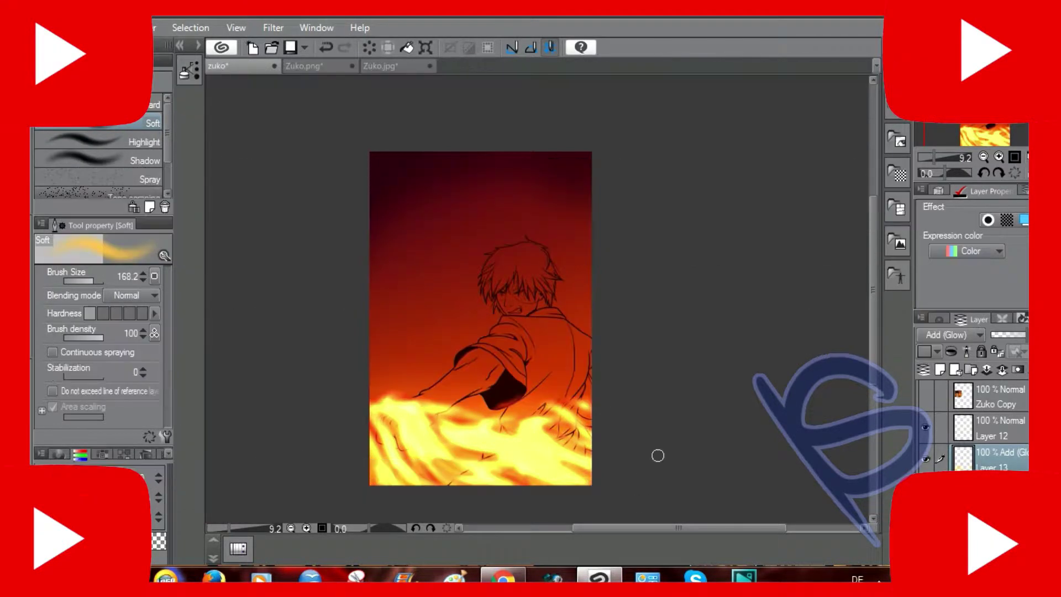
{"action": "left_click", "coordinate": [989, 461]}
{"action": "key", "text": "w"}
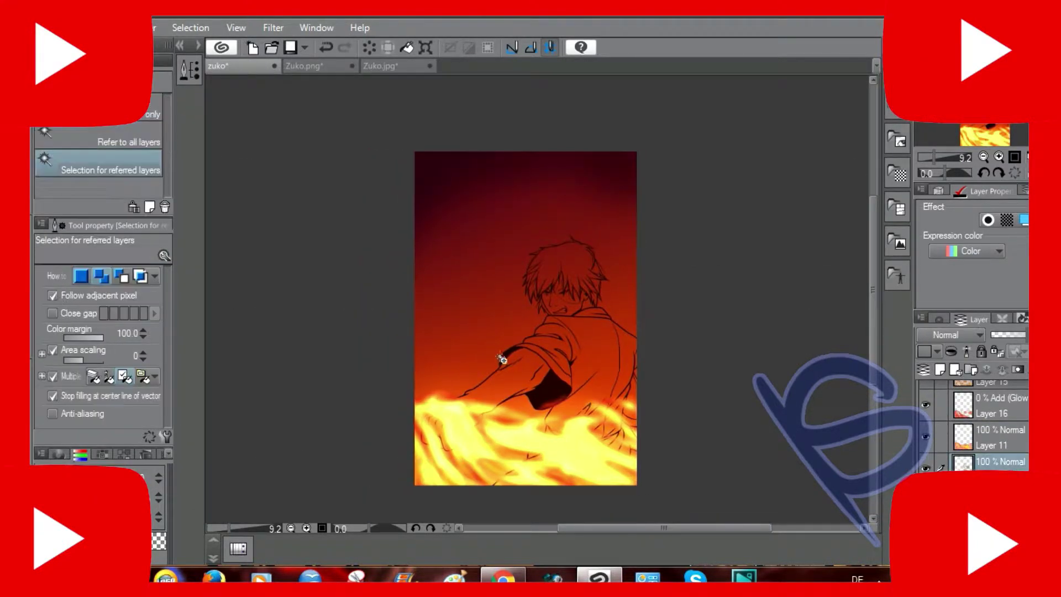
{"action": "left_click", "coordinate": [552, 287]}
{"action": "left_click", "coordinate": [306, 528]}
{"action": "left_click", "coordinate": [529, 314]}
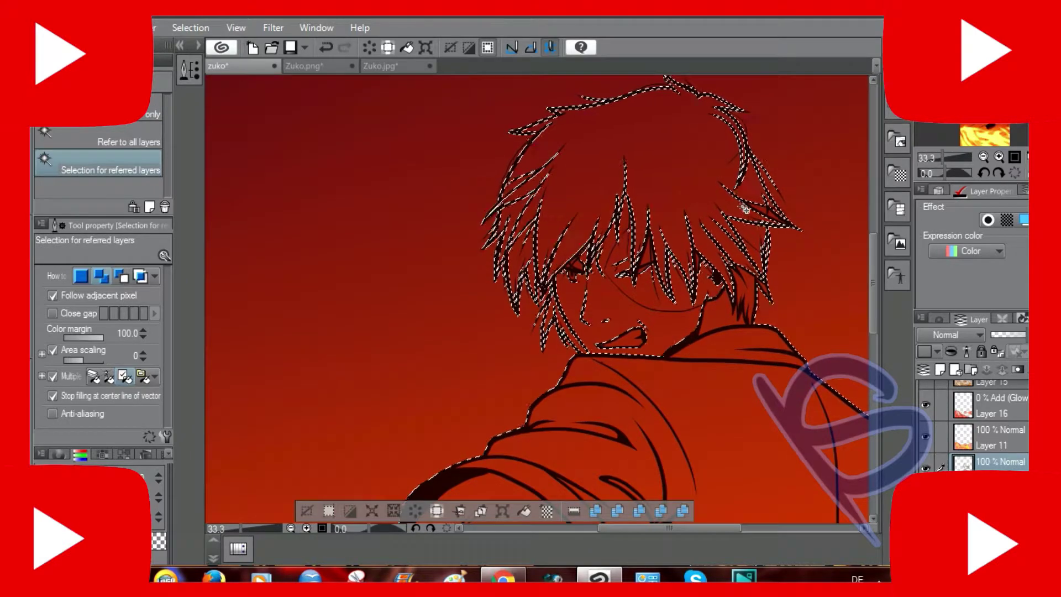
{"action": "key", "text": "ctrl+d"}
Select the character's silhouette along the hair and shoulder outlines and fill the selection.
{"action": "left_click_drag", "start_coordinate": [623, 212], "coordinate": [623, 334]}
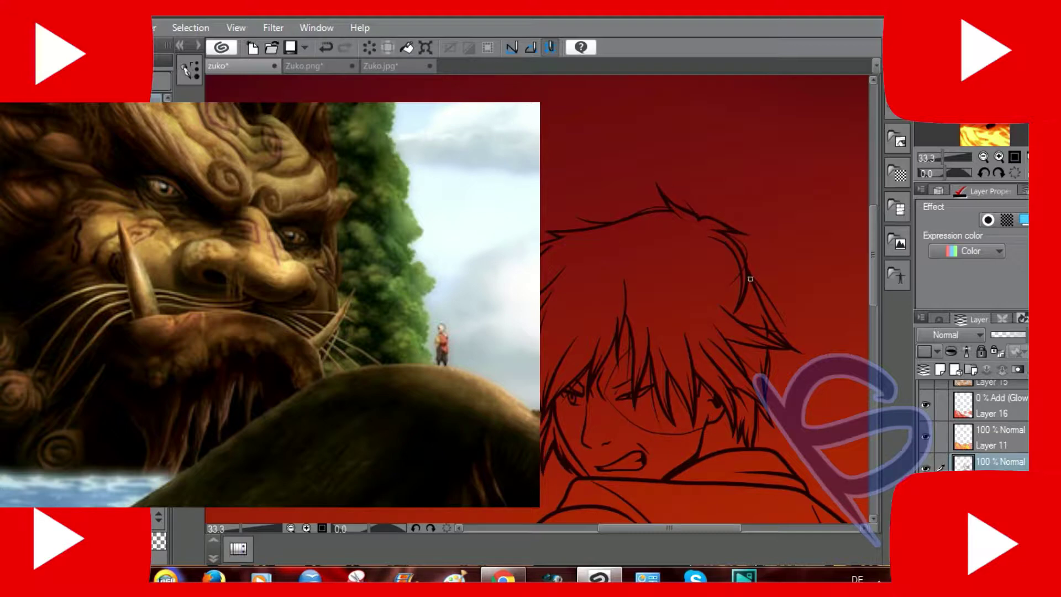
{"action": "left_click", "coordinate": [523, 509]}
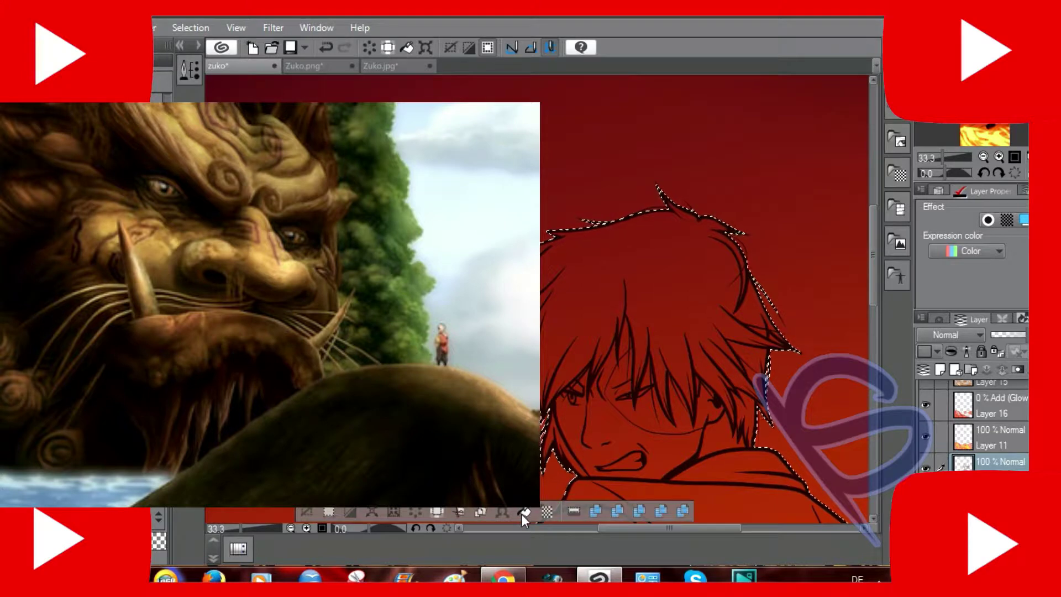
{"action": "left_click_drag", "start_coordinate": [243, 528], "coordinate": [233, 530]}
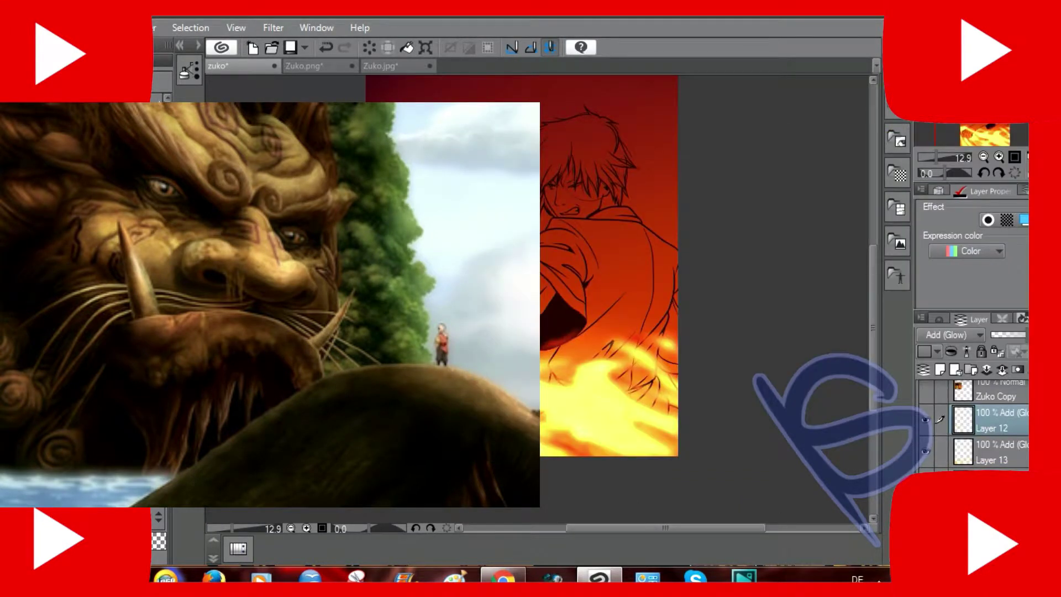
On a new 50% opacity layer beneath the line art, pen the first shadows on the hair and neck.
{"action": "key", "text": "ctrl+shift+n"}
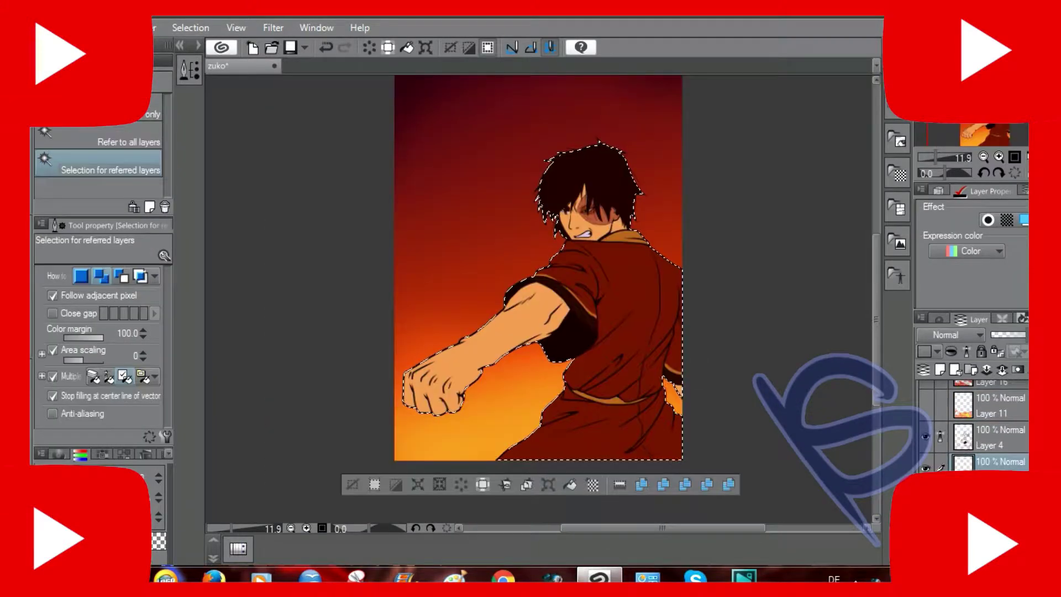
{"action": "key", "text": "p"}
{"action": "left_click", "coordinate": [306, 529]}
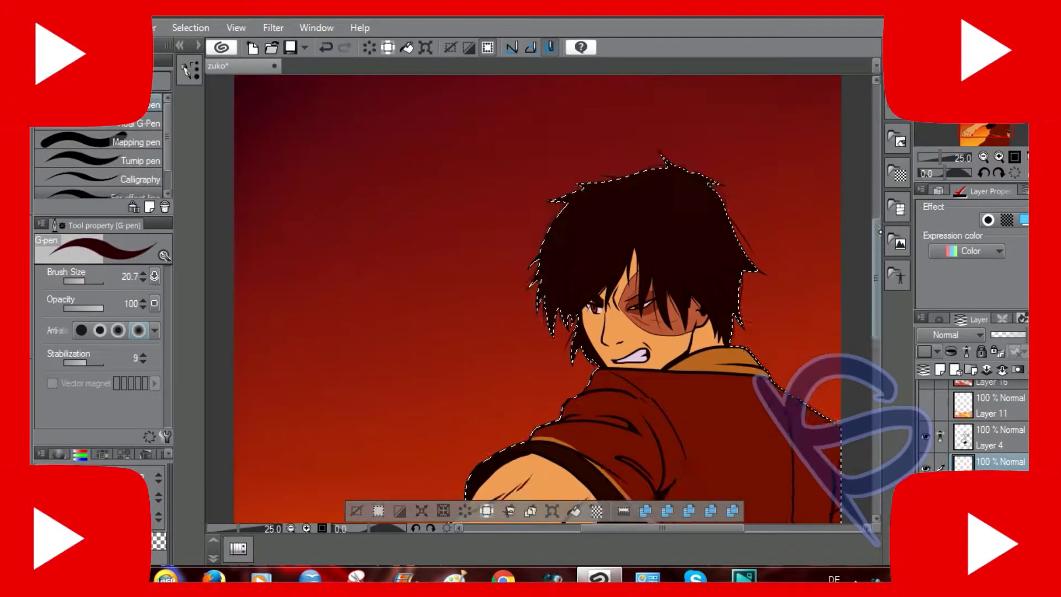
{"action": "key", "text": "ctrl+z"}
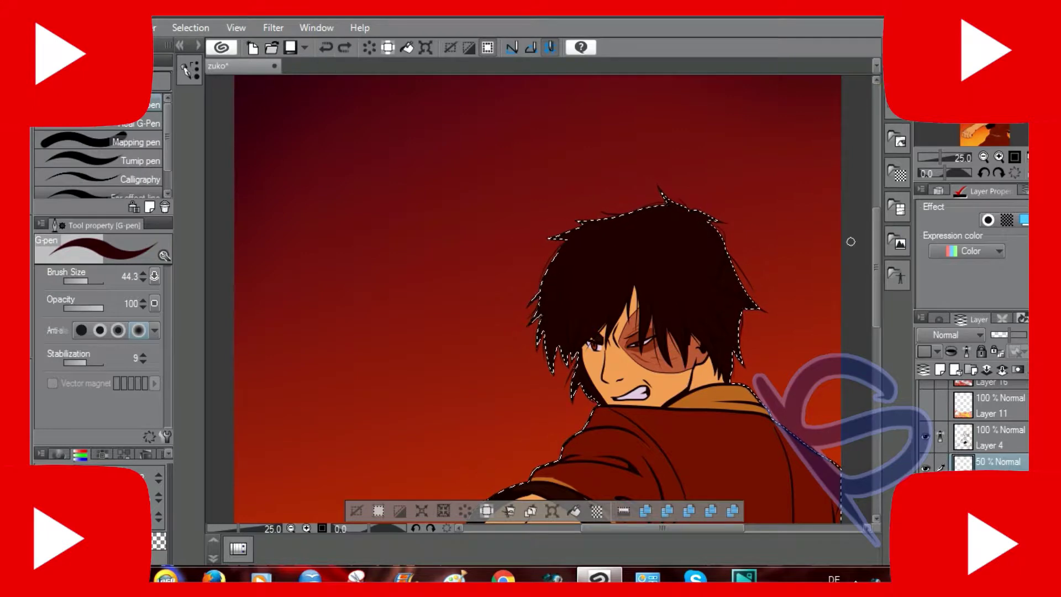
{"action": "scroll", "coordinate": [642, 391], "scroll_direction": "right", "scroll_amount": 3}
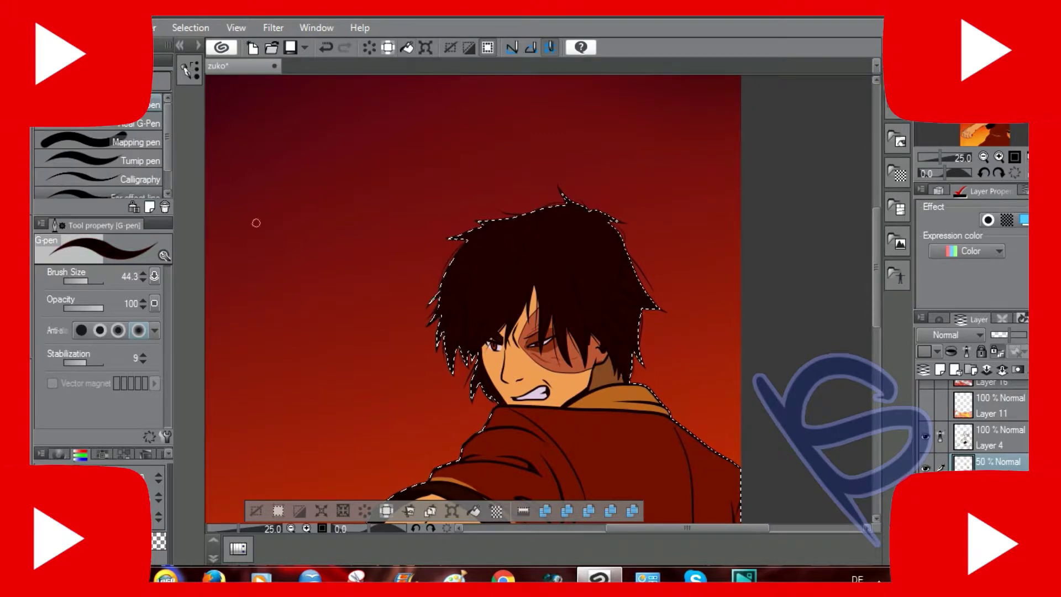
{"action": "scroll", "coordinate": [256, 223], "scroll_direction": "up", "scroll_amount": 1}
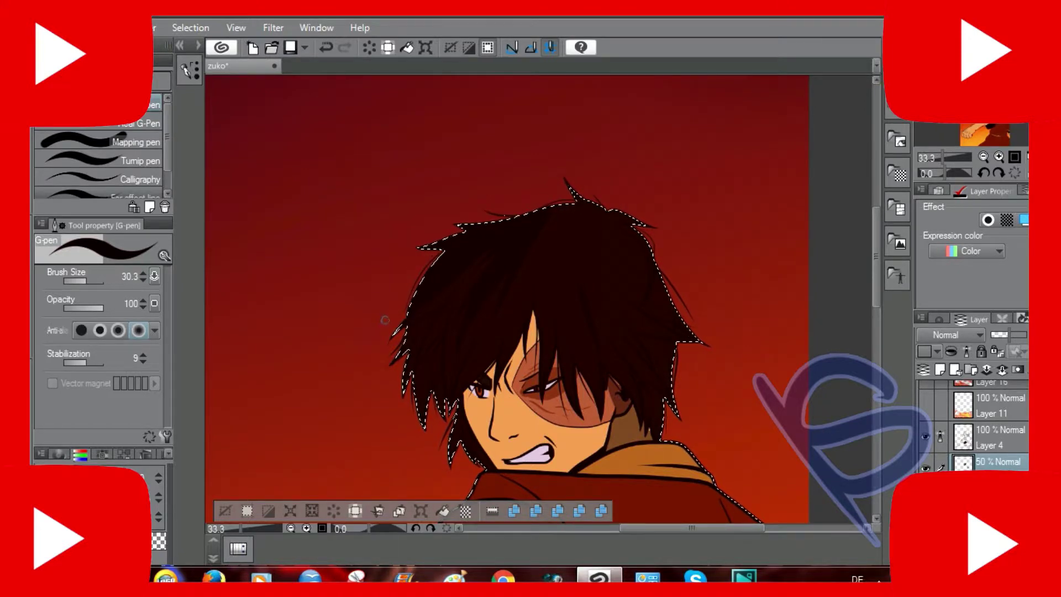
Draw G-pen shadow strands through the front of the hair and shade beside the nose, cleaning up with the eraser.
{"action": "key", "text": "e"}
{"action": "key", "text": "p"}
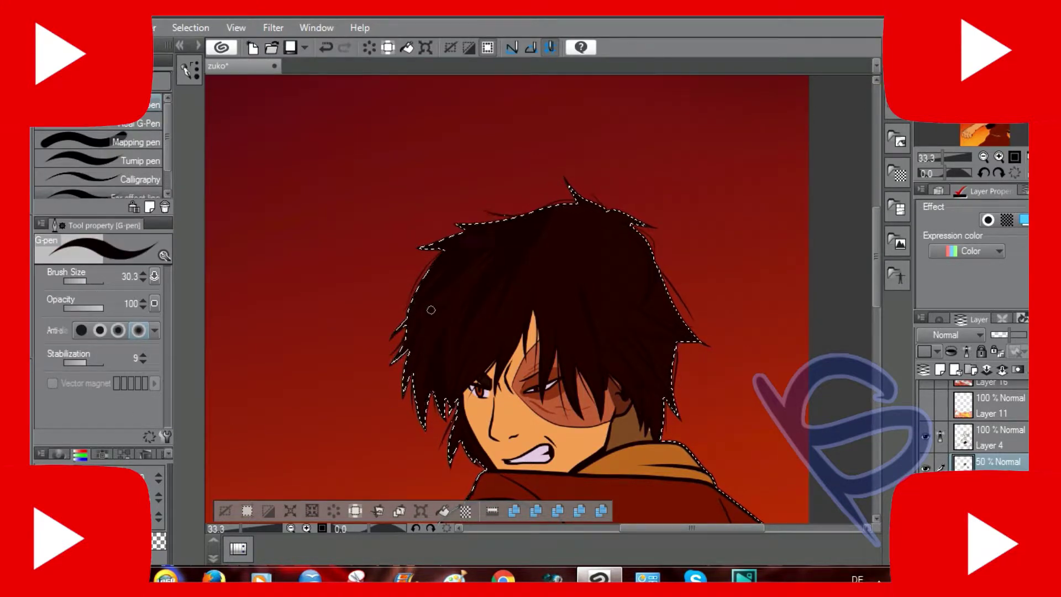
{"action": "left_click_drag", "start_coordinate": [458, 280], "coordinate": [435, 324]}
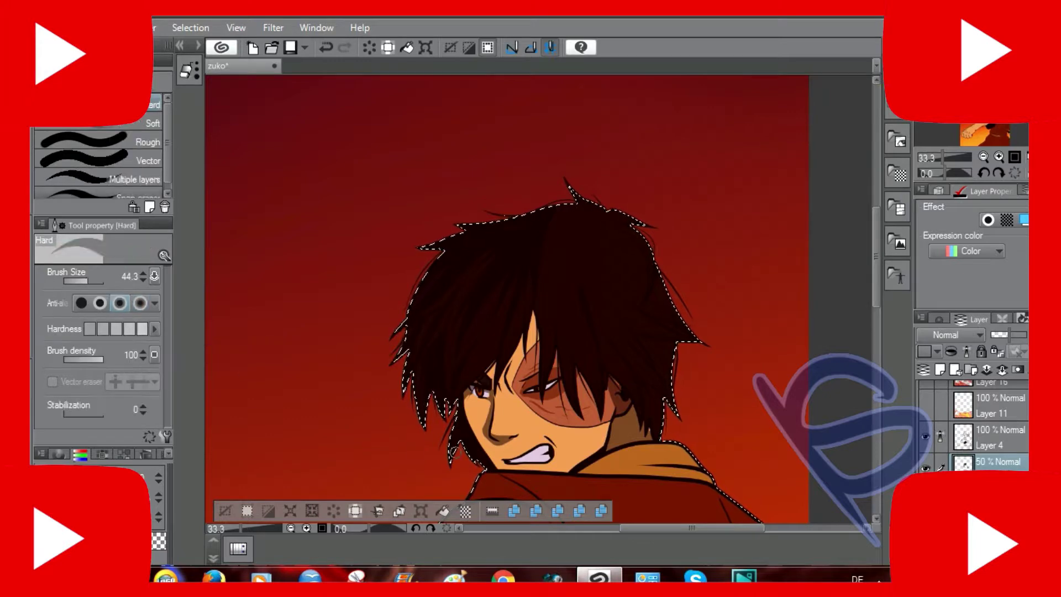
{"action": "key", "text": "e"}
{"action": "key", "text": "p"}
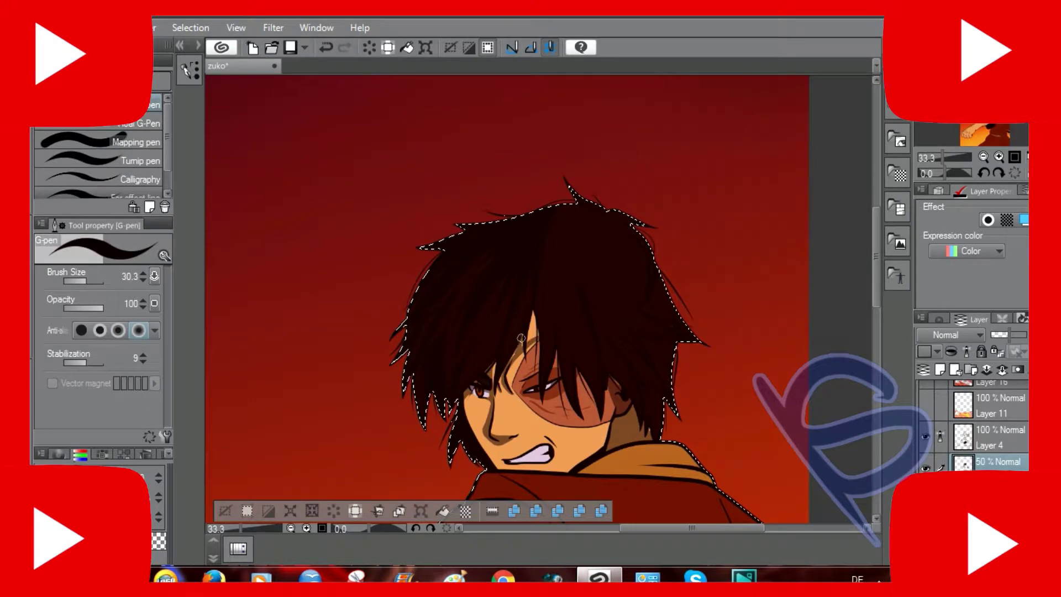
Refine the forehead shadow beneath the fringe and shade the cheek and jaw around the scar.
{"action": "key", "text": "e"}
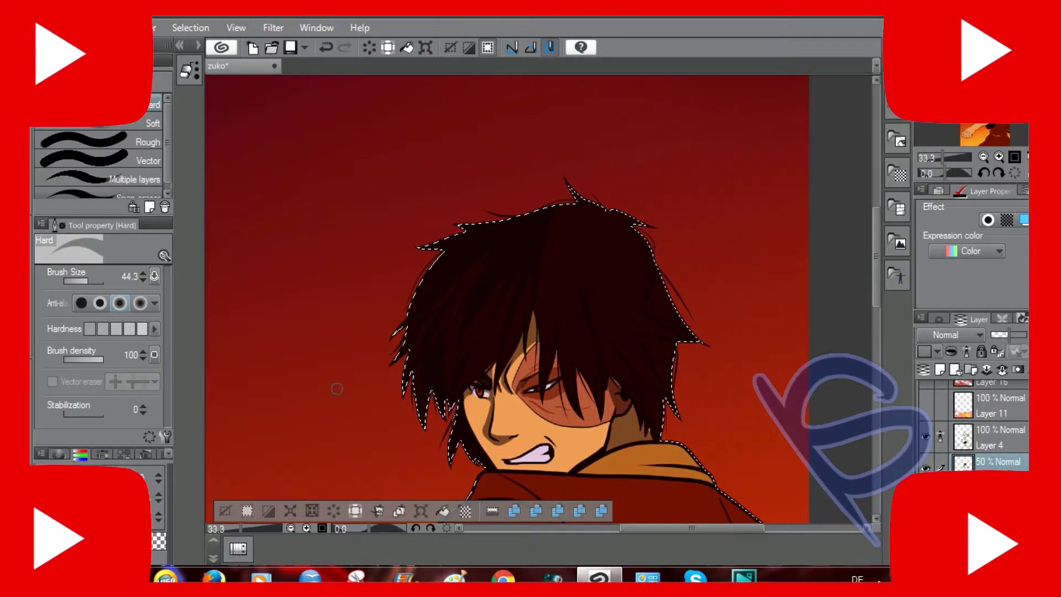
{"action": "key", "text": "p"}
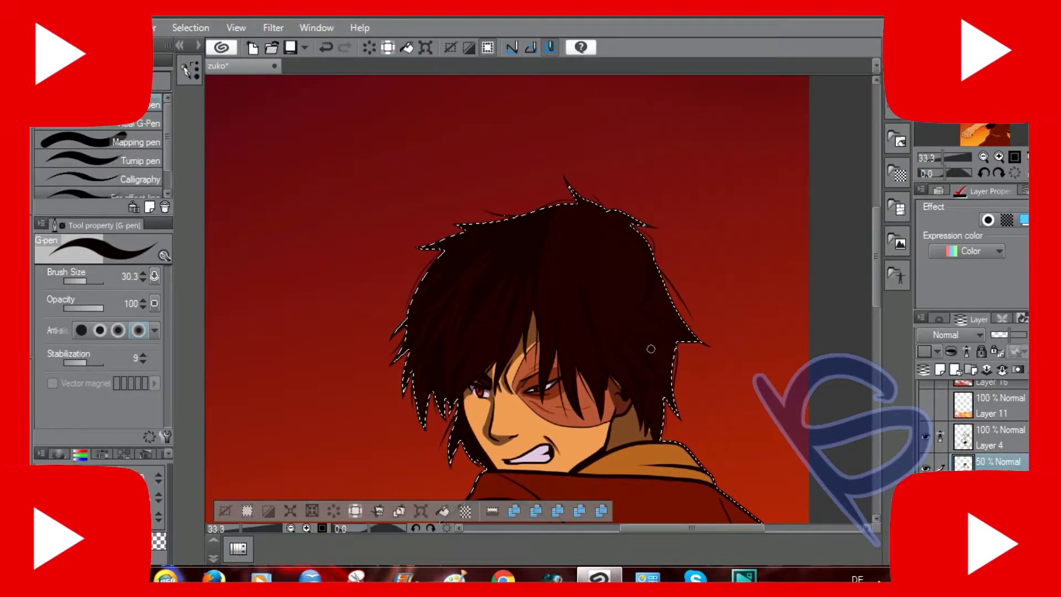
{"action": "mouse_move", "coordinate": [575, 398]}
{"action": "left_mouse_down"}
{"action": "mouse_move", "coordinate": [597, 467]}
{"action": "mouse_move", "coordinate": [591, 448]}
{"action": "left_mouse_up"}
{"action": "scroll", "coordinate": [566, 284], "scroll_direction": "up", "scroll_amount": 1}
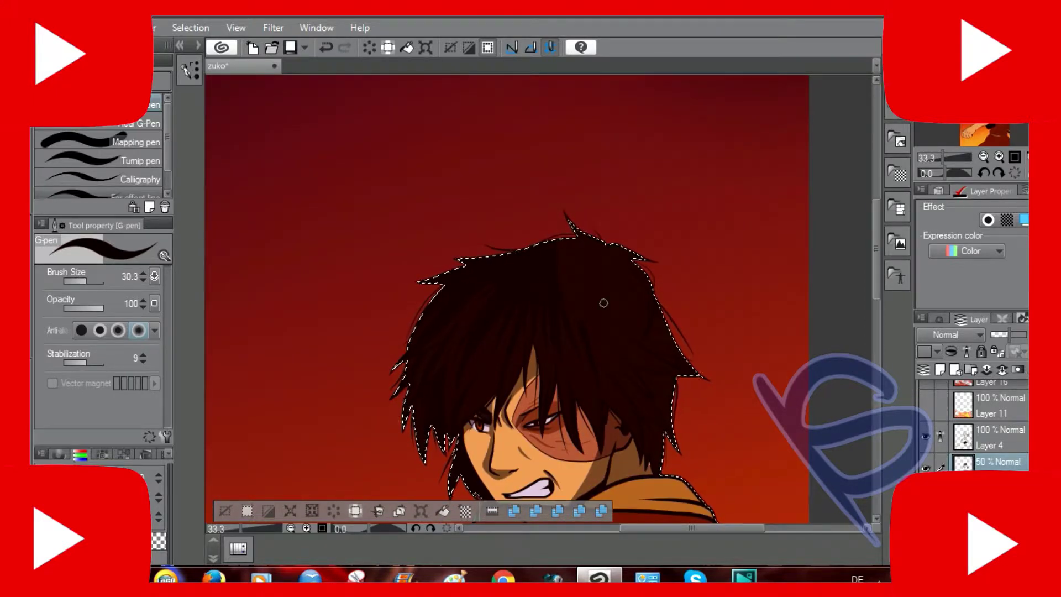
Extend the shadow over the crown and back of the hair and fill in the remaining lighter area.
{"action": "key", "text": "e"}
{"action": "key", "text": "p"}
{"action": "scroll", "coordinate": [569, 348], "scroll_direction": "right", "scroll_amount": 3}
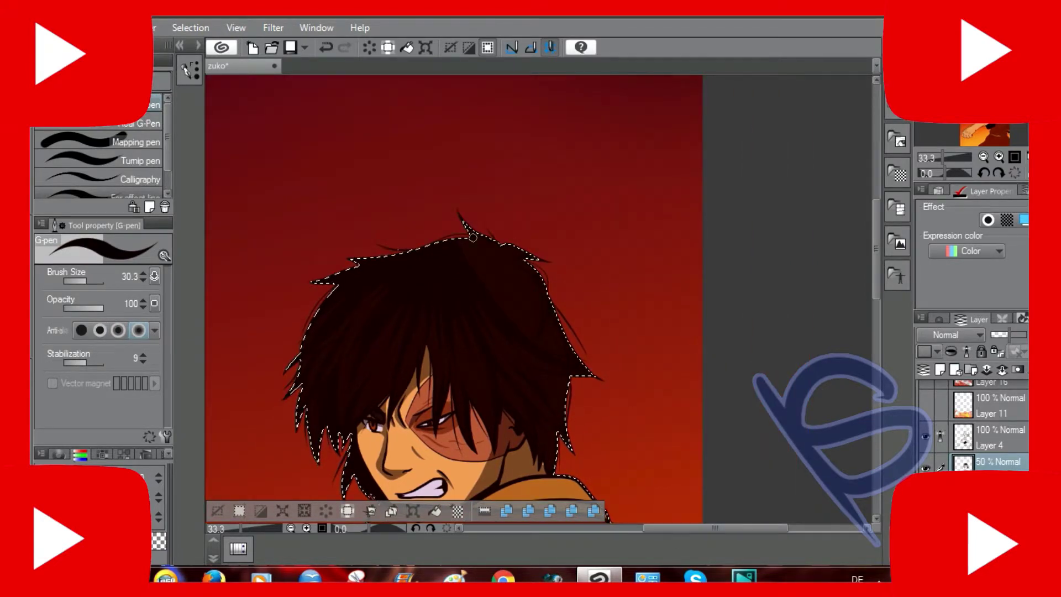
{"action": "key", "text": "g"}
{"action": "key", "text": "e"}
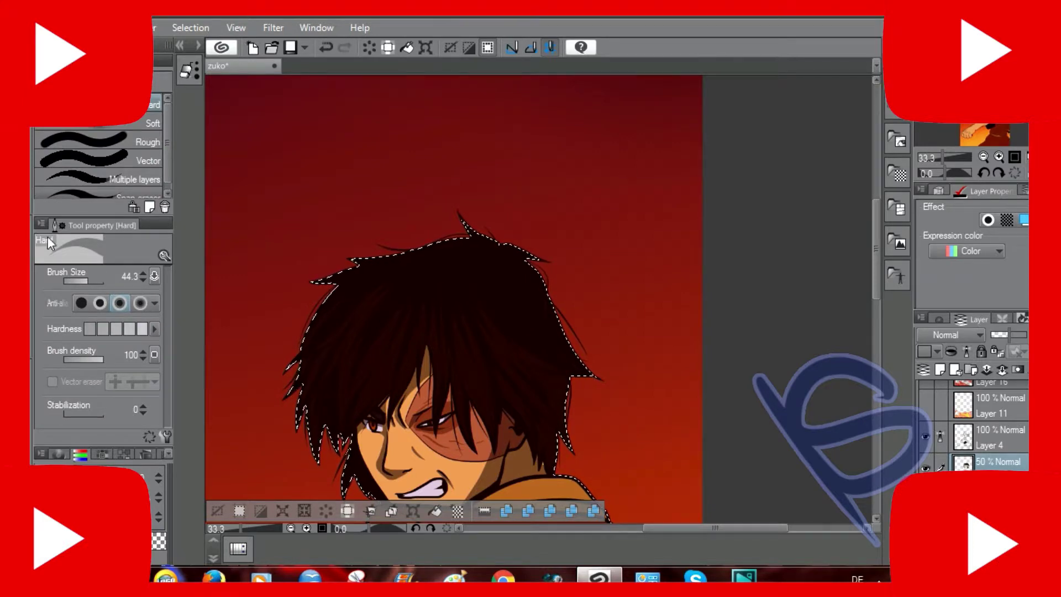
{"action": "key", "text": "p"}
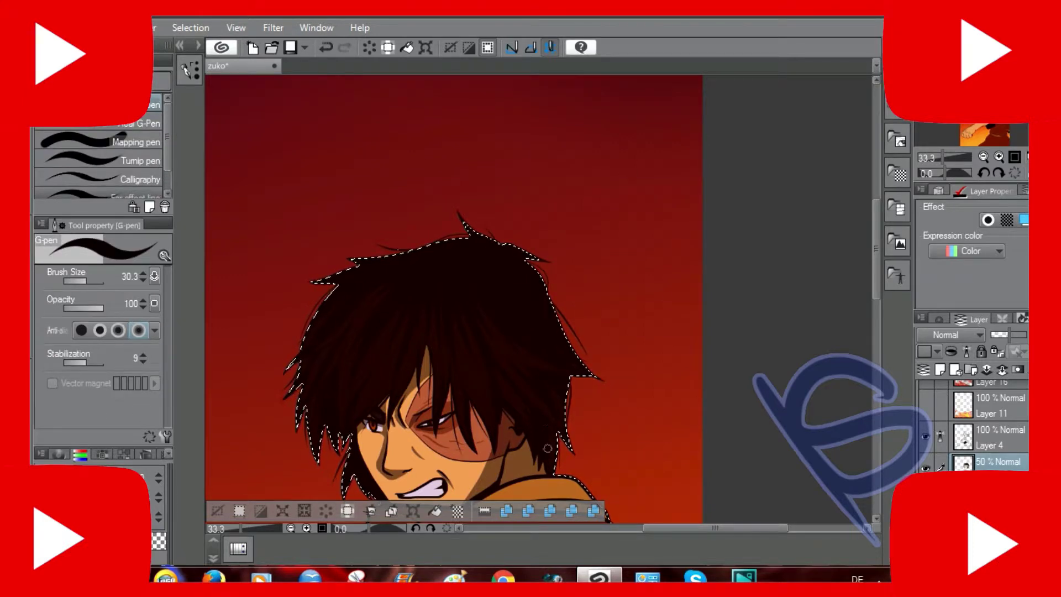
Shade the inner corner of the teeth with the G-pen.
{"action": "scroll", "coordinate": [548, 447], "scroll_direction": "down", "scroll_amount": 3}
{"action": "scroll", "coordinate": [468, 366], "scroll_direction": "up", "scroll_amount": 2}
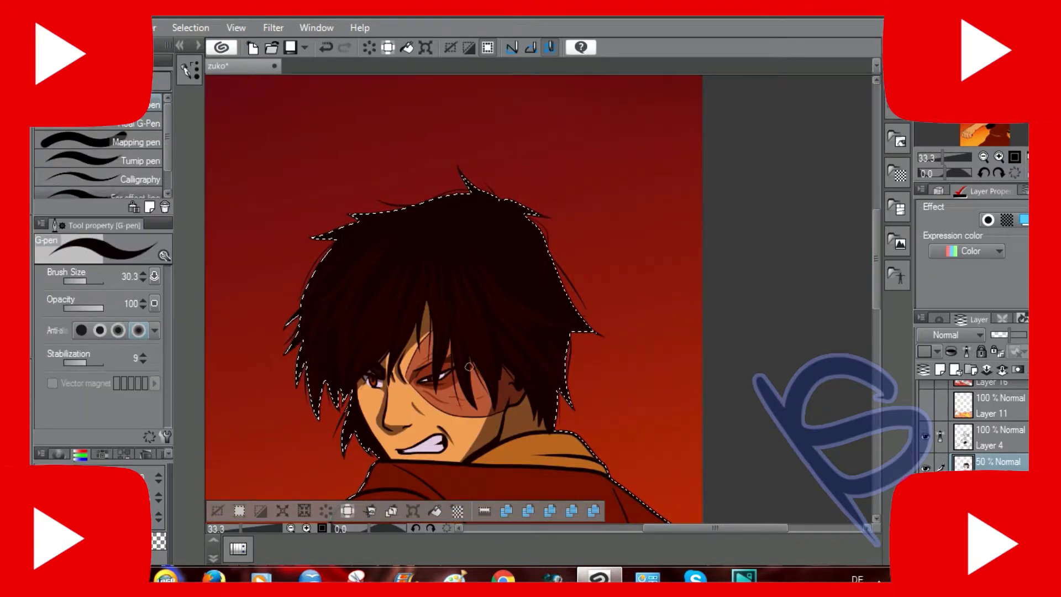
{"action": "scroll", "coordinate": [870, 333], "scroll_direction": "down", "scroll_amount": 5}
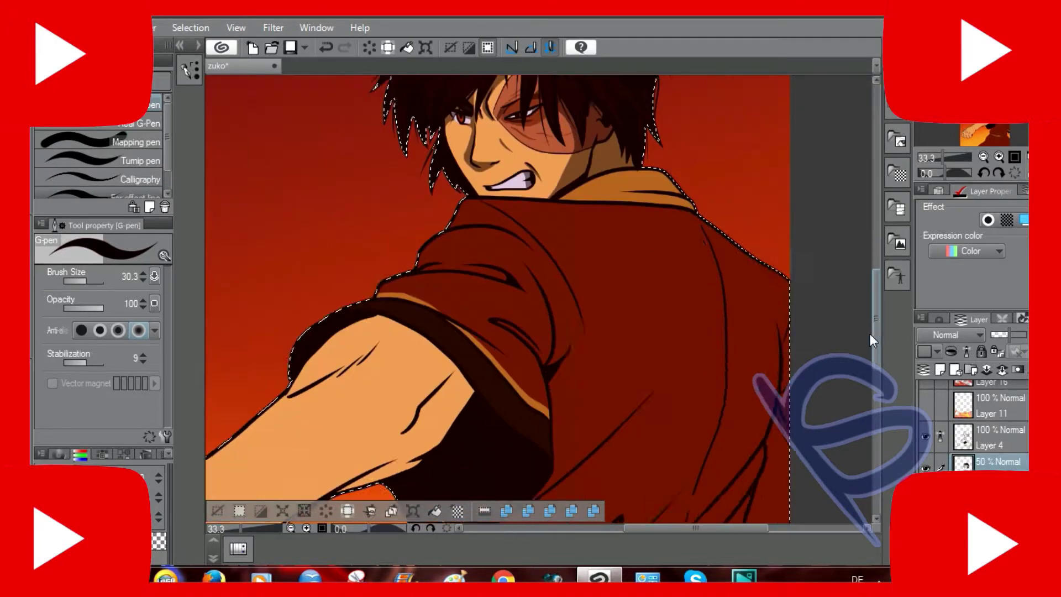
Shade the near sleeve's cuff and the folds along the upper sleeve and shoulder with the G-pen.
{"action": "scroll", "coordinate": [870, 333], "scroll_direction": "down", "scroll_amount": 2}
{"action": "mouse_move", "coordinate": [500, 265]}
{"action": "left_mouse_down"}
{"action": "mouse_move", "coordinate": [475, 277]}
{"action": "mouse_move", "coordinate": [511, 333]}
{"action": "mouse_move", "coordinate": [532, 341]}
{"action": "left_mouse_up"}
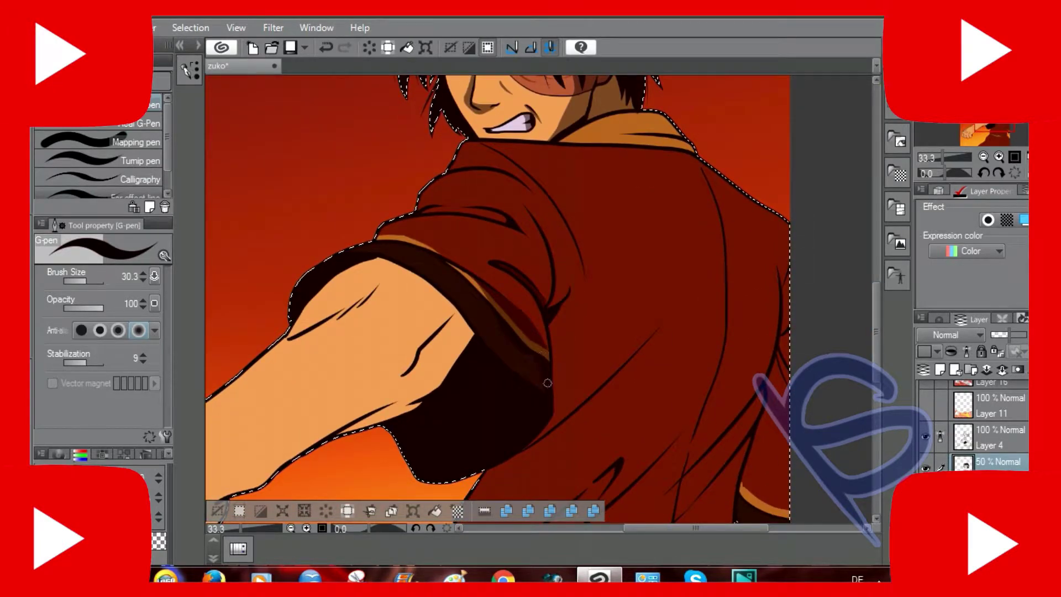
{"action": "mouse_move", "coordinate": [359, 262]}
{"action": "left_mouse_down"}
{"action": "mouse_move", "coordinate": [500, 221]}
{"action": "mouse_move", "coordinate": [559, 305]}
{"action": "left_mouse_up"}
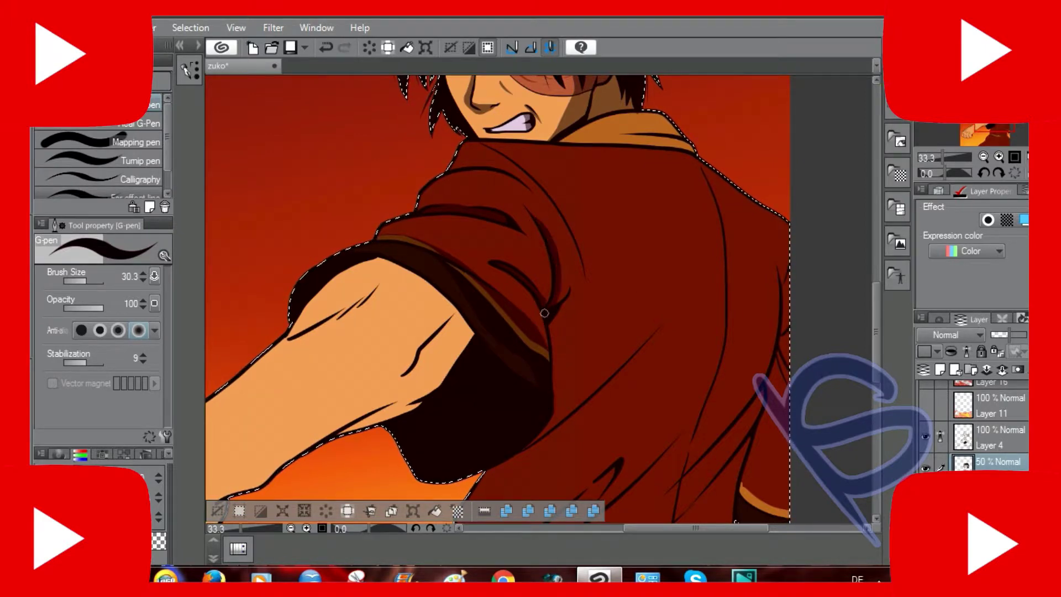
{"action": "left_click_drag", "start_coordinate": [448, 166], "coordinate": [536, 189]}
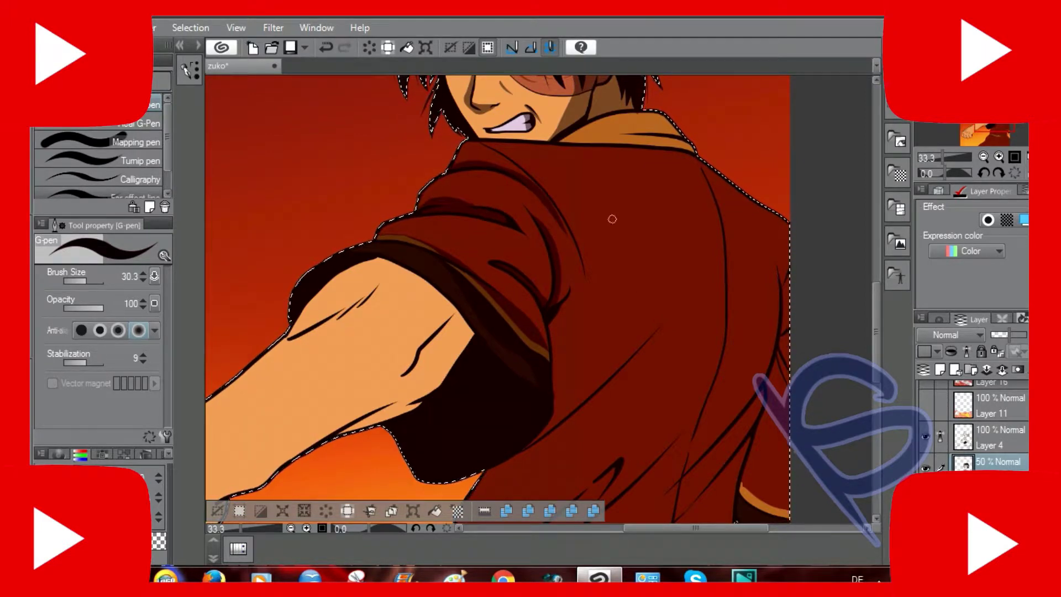
Shade the collar and the tunic folds running from the underarm across the lower back.
{"action": "scroll", "coordinate": [874, 257], "scroll_direction": "up", "scroll_amount": 2}
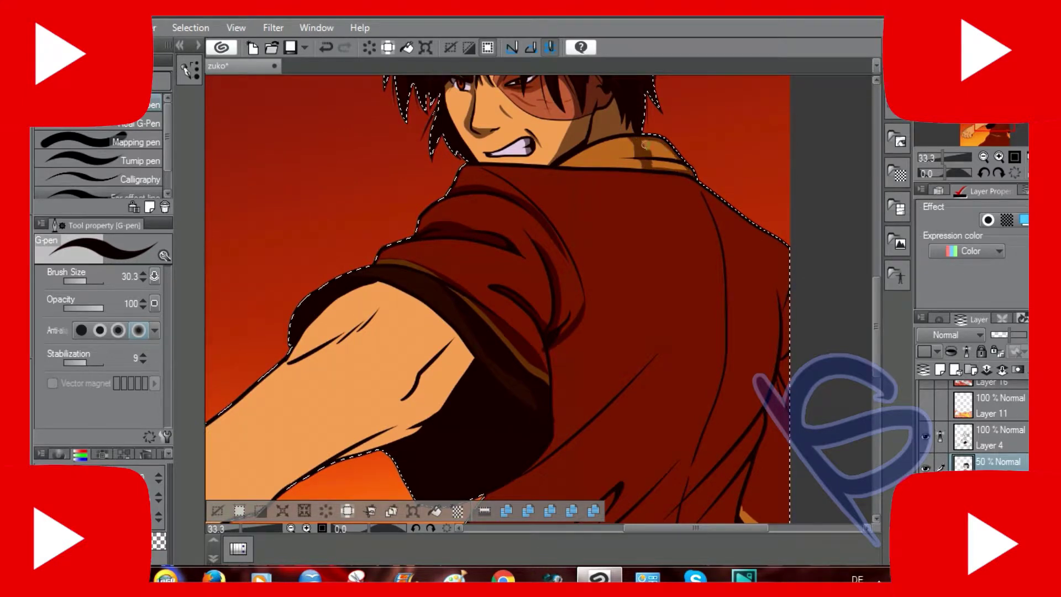
{"action": "scroll", "coordinate": [663, 162], "scroll_direction": "down", "scroll_amount": 3}
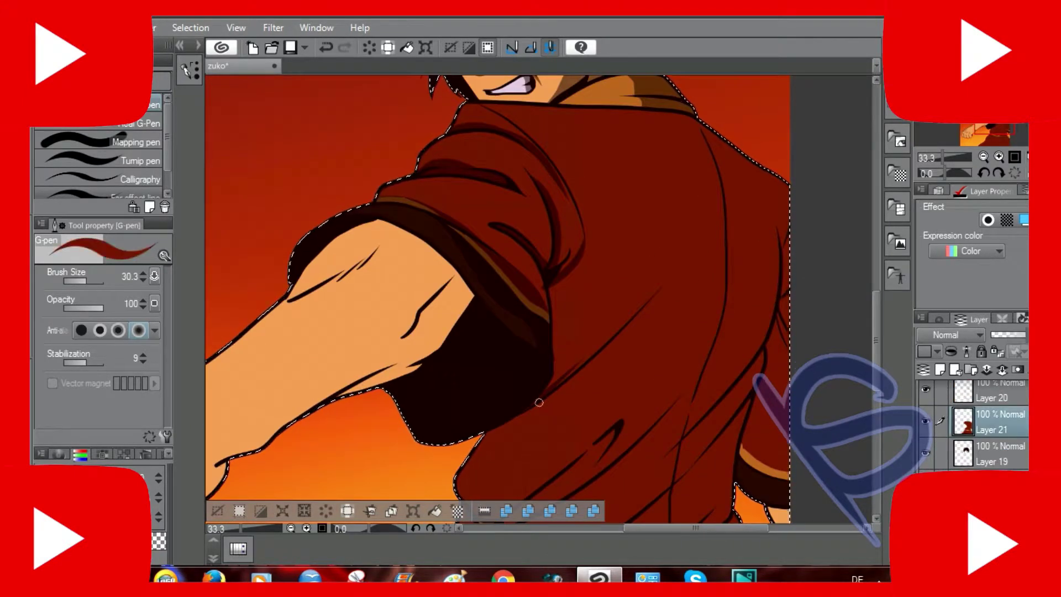
{"action": "left_click", "coordinate": [350, 340], "text": "alt"}
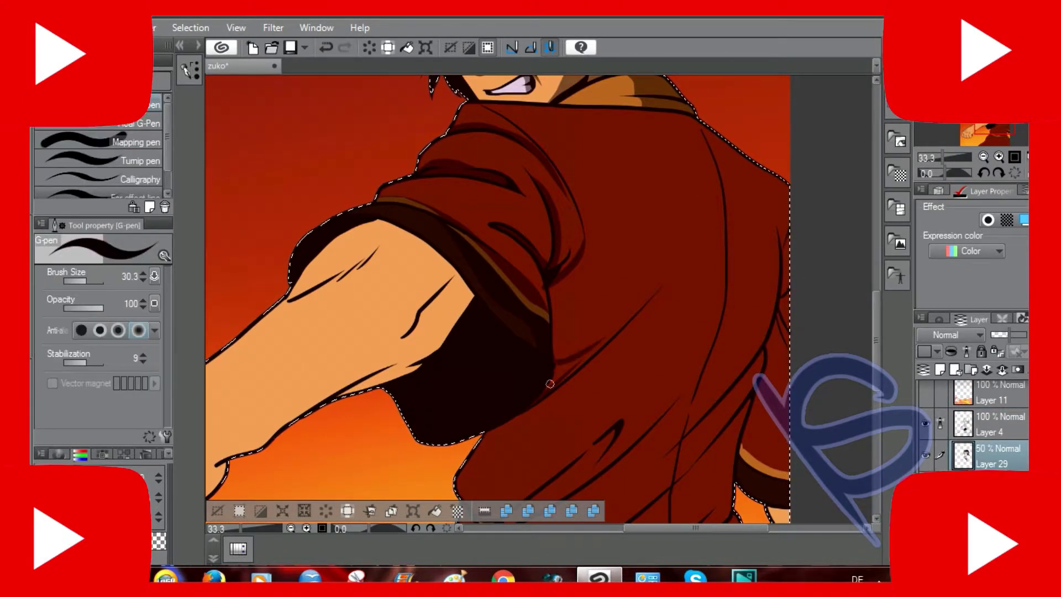
{"action": "scroll", "coordinate": [573, 367], "scroll_direction": "down", "scroll_amount": 5}
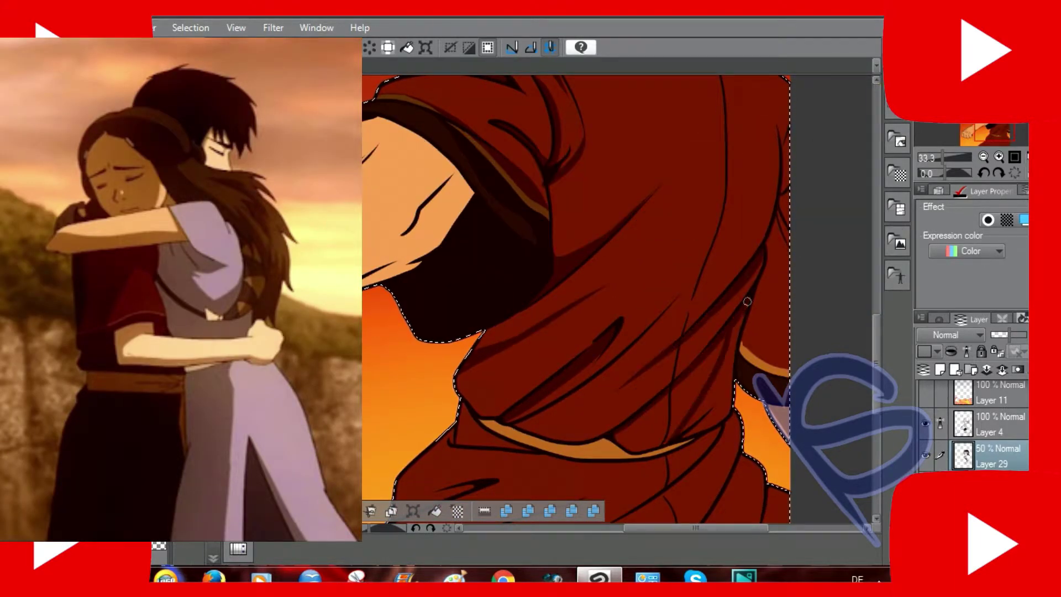
{"action": "mouse_move", "coordinate": [709, 426]}
{"action": "left_mouse_down"}
{"action": "mouse_move", "coordinate": [733, 352]}
{"action": "mouse_move", "coordinate": [712, 418]}
{"action": "mouse_move", "coordinate": [711, 348]}
{"action": "left_mouse_up"}
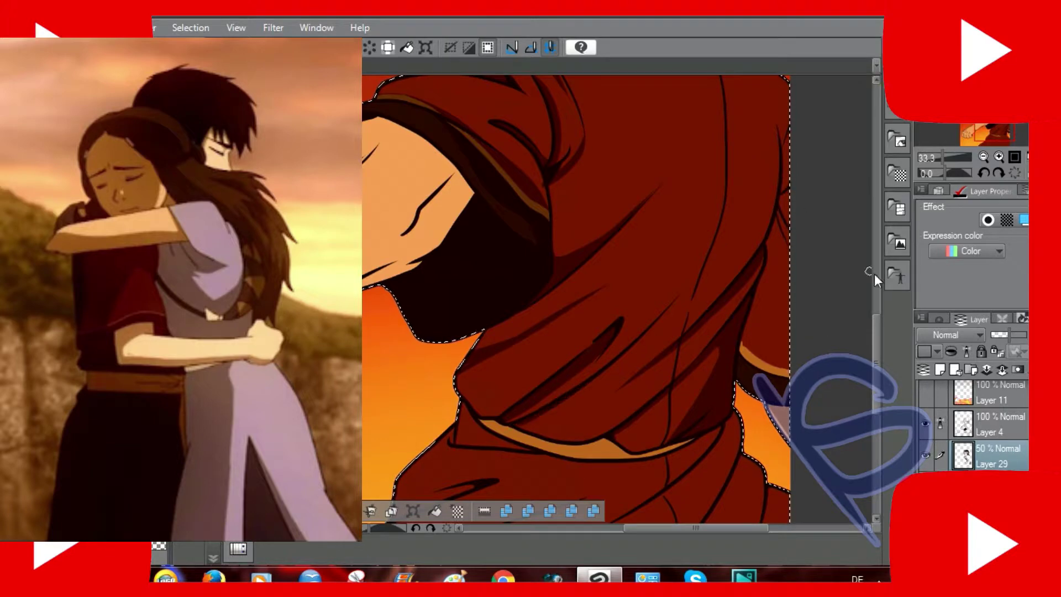
Draw and fill the broad shadow down the far side of the back, the far shoulder and the far sleeve on Layer 29.
{"action": "scroll", "coordinate": [875, 274], "scroll_direction": "up", "scroll_amount": 12}
{"action": "scroll", "coordinate": [576, 299], "scroll_direction": "down", "scroll_amount": 10}
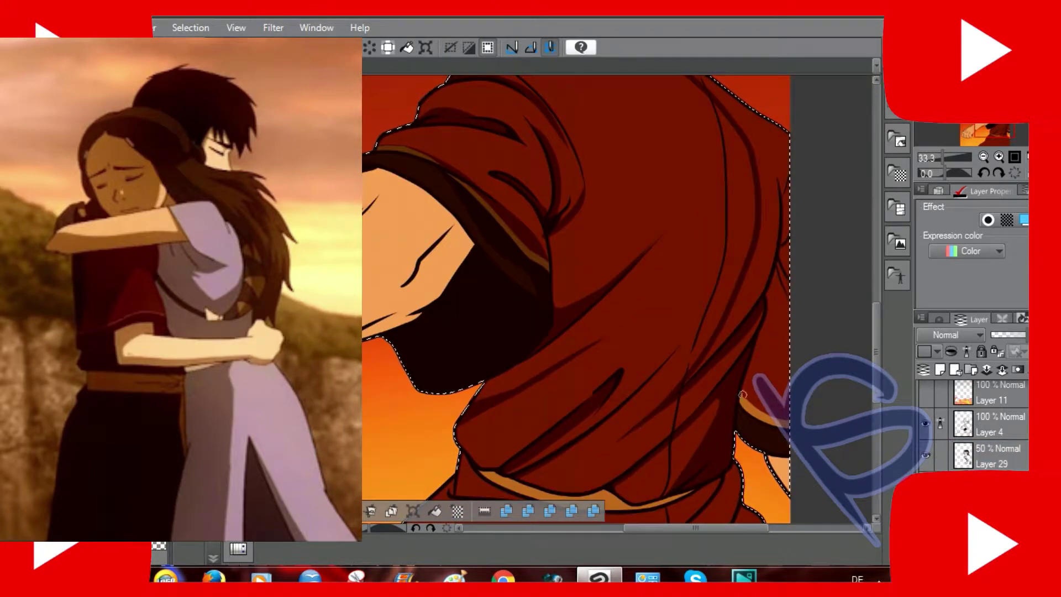
{"action": "left_click", "coordinate": [993, 456]}
{"action": "scroll", "coordinate": [576, 298], "scroll_direction": "up", "scroll_amount": 2}
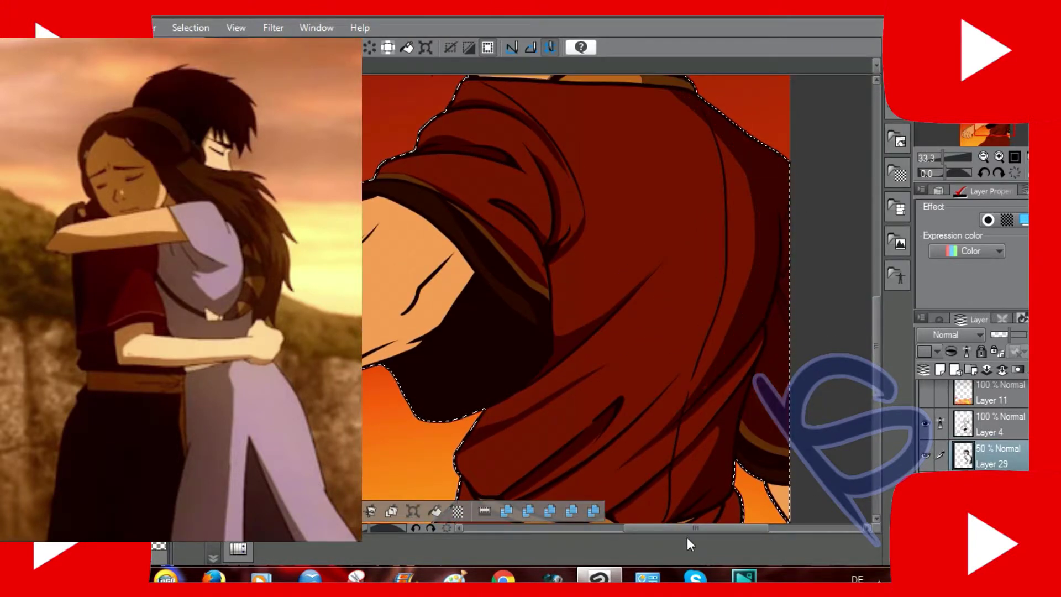
{"action": "scroll", "coordinate": [688, 538], "scroll_direction": "right", "scroll_amount": 5}
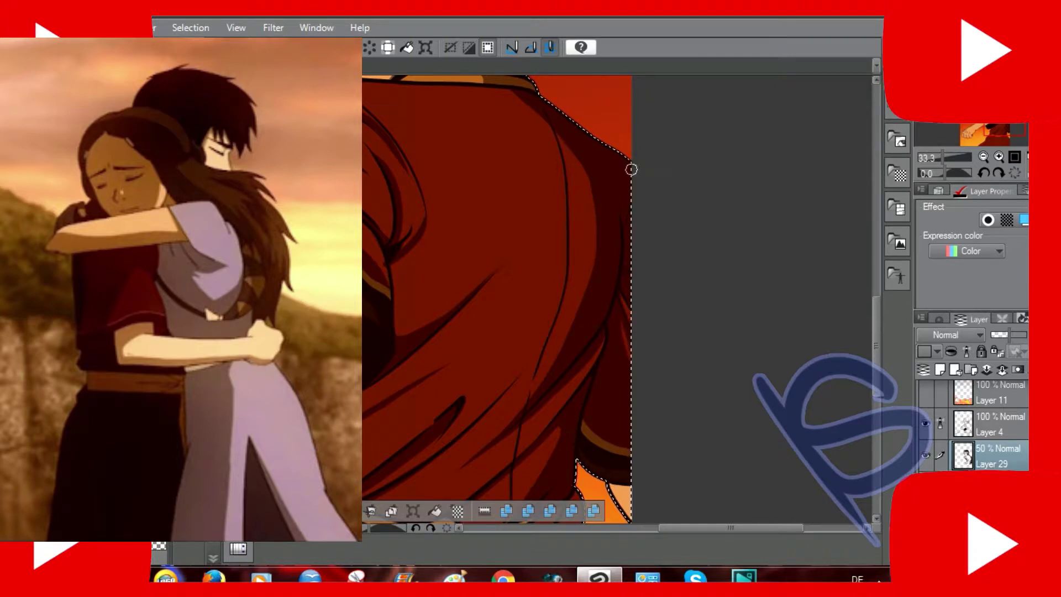
{"action": "scroll", "coordinate": [877, 276], "scroll_direction": "up", "scroll_amount": 10}
Shade the waist sash and the robe folds below it down to the canvas edge.
{"action": "scroll", "coordinate": [735, 488], "scroll_direction": "down", "scroll_amount": 8}
{"action": "scroll", "coordinate": [633, 358], "scroll_direction": "left", "scroll_amount": 4}
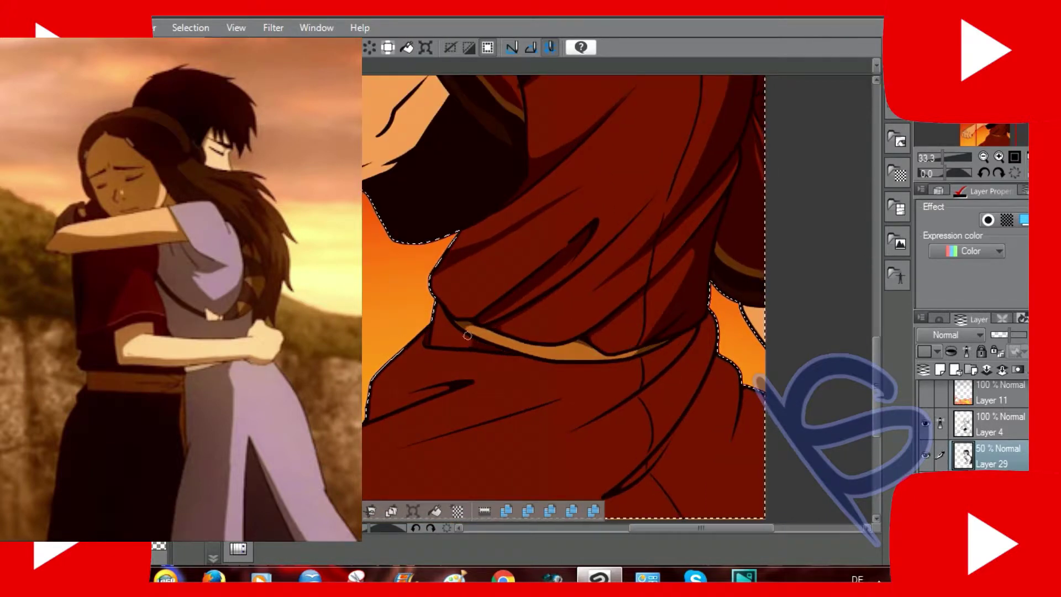
{"action": "scroll", "coordinate": [429, 328], "scroll_direction": "left", "scroll_amount": 3}
{"action": "scroll", "coordinate": [674, 421], "scroll_direction": "down", "scroll_amount": 2}
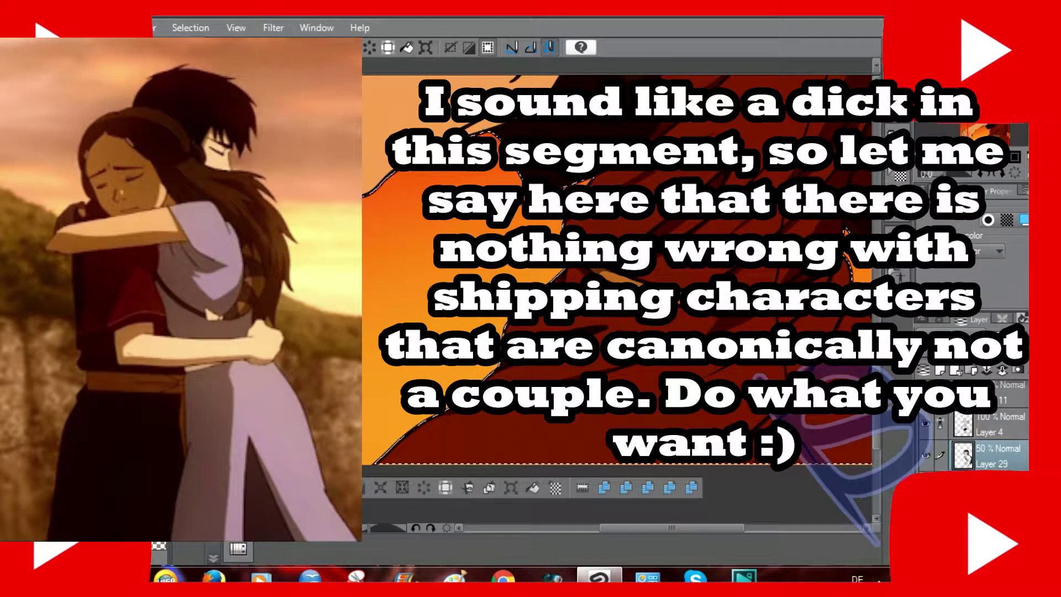
{"action": "scroll", "coordinate": [408, 497], "scroll_direction": "right", "scroll_amount": 3}
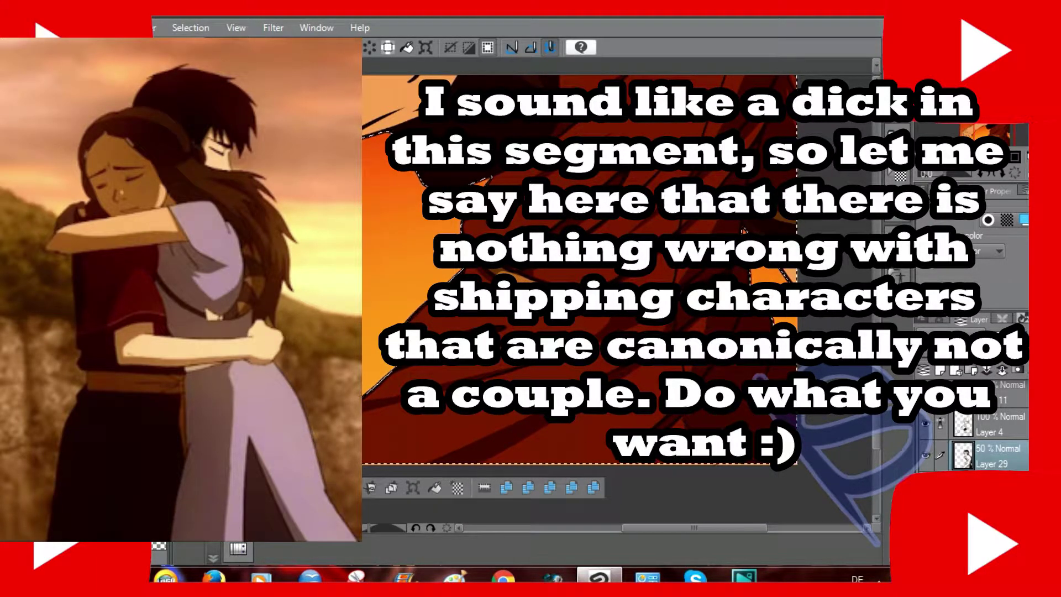
Shade the outstretched arm and fist, leaving light areas along the edges, elbow and knuckles.
{"action": "scroll", "coordinate": [685, 283], "scroll_direction": "up", "scroll_amount": 3}
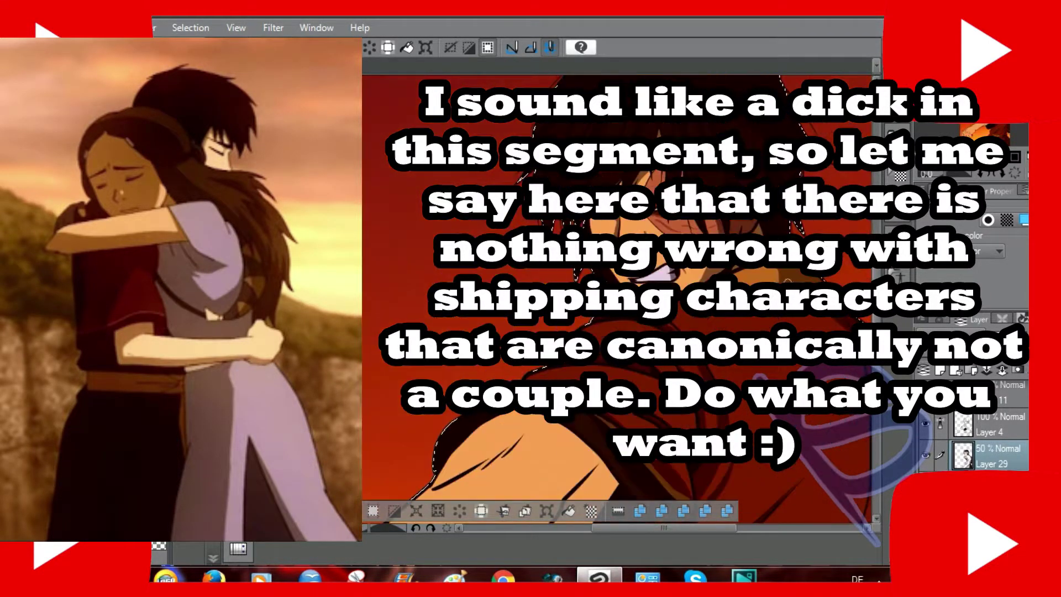
{"action": "scroll", "coordinate": [688, 322], "scroll_direction": "up", "scroll_amount": 5}
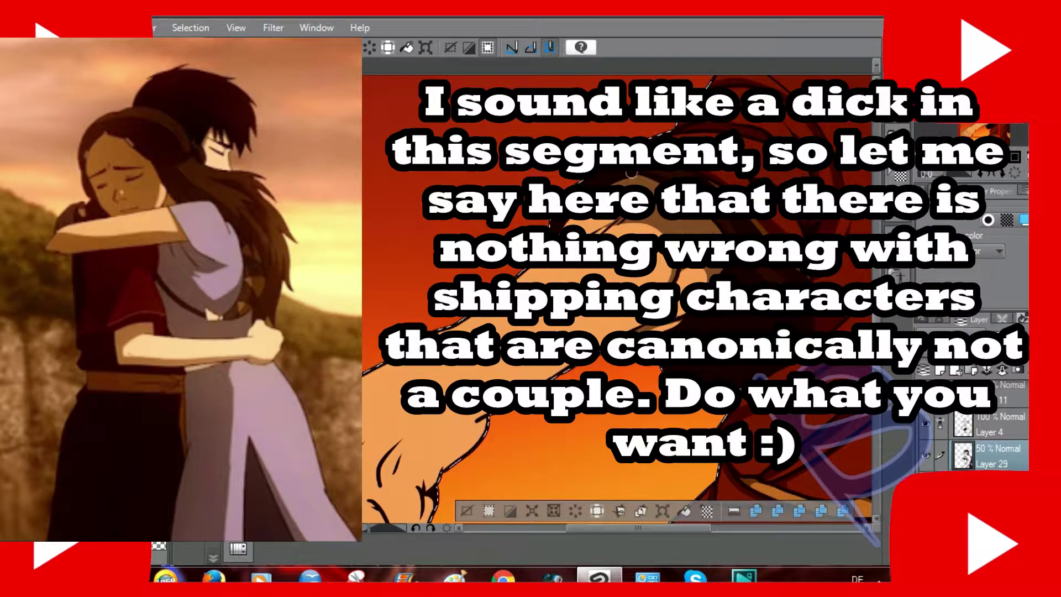
{"action": "scroll", "coordinate": [616, 299], "scroll_direction": "left", "scroll_amount": 3}
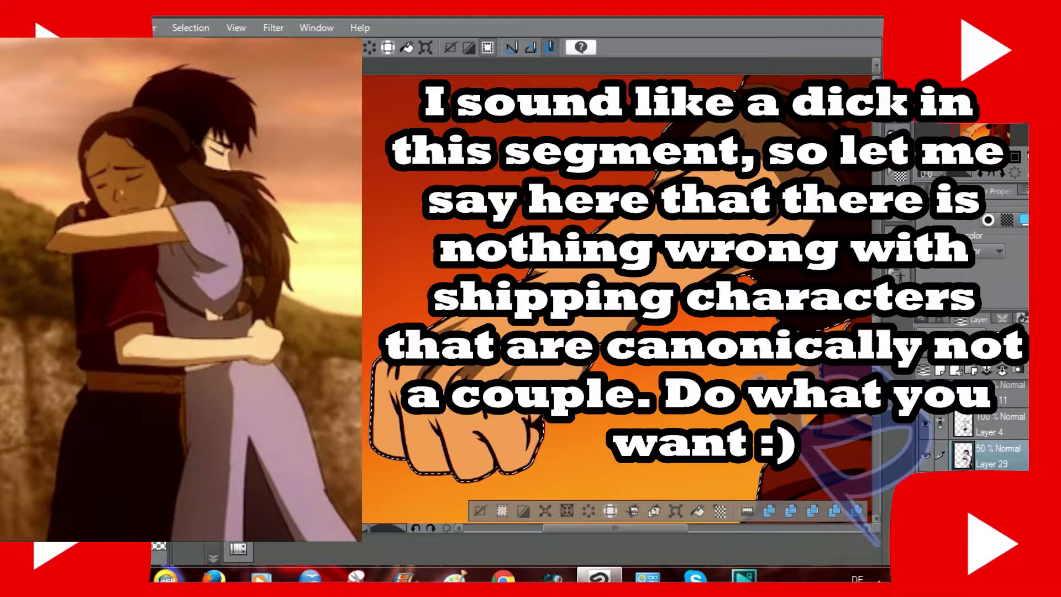
{"action": "left_click", "coordinate": [425, 426]}
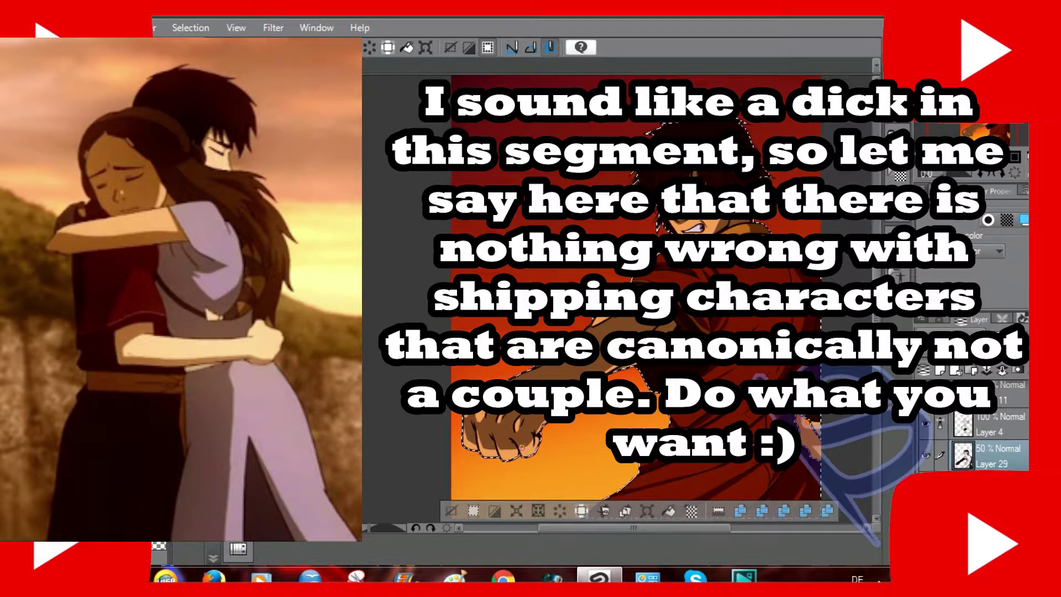
Touch up the shadow along the forearm's underside and fist with the G-pen at size 64.9.
{"action": "scroll", "coordinate": [591, 299], "scroll_direction": "down", "scroll_amount": 3}
{"action": "scroll", "coordinate": [591, 298], "scroll_direction": "right", "scroll_amount": 3}
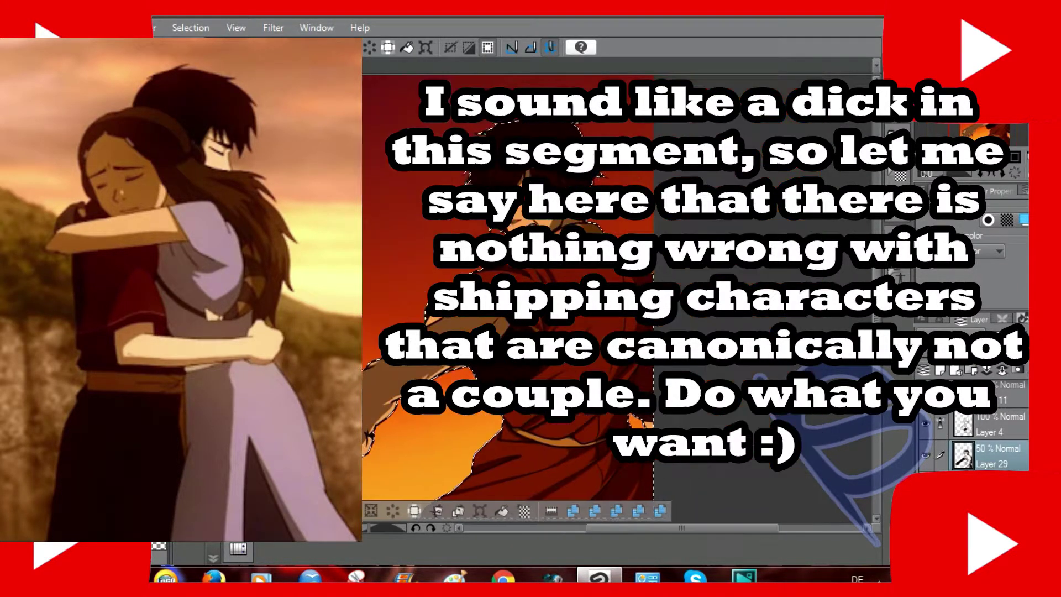
{"action": "scroll", "coordinate": [508, 298], "scroll_direction": "up", "scroll_amount": 2}
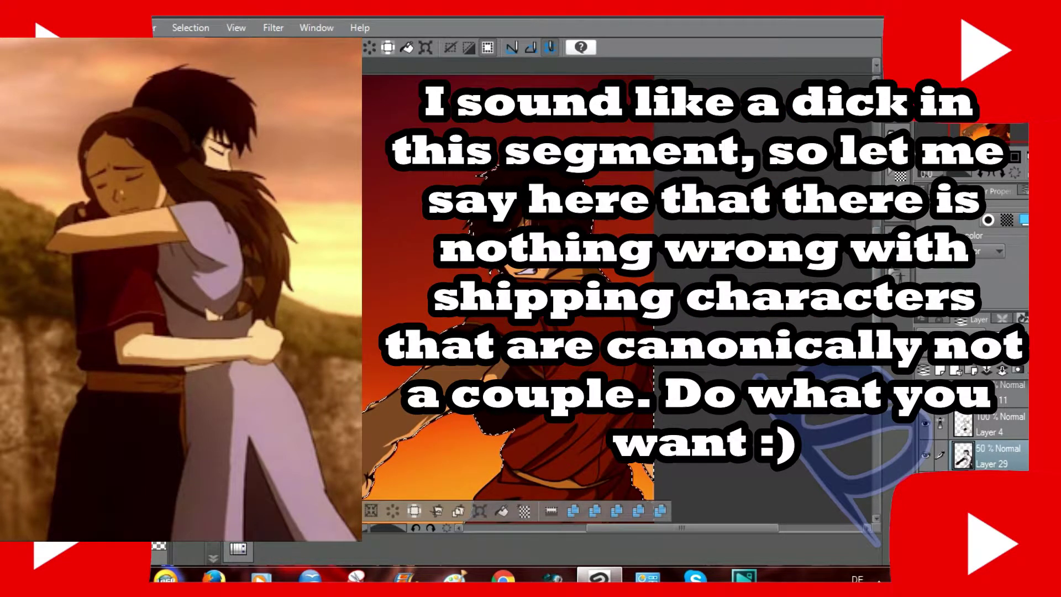
{"action": "scroll", "coordinate": [508, 298], "scroll_direction": "up", "scroll_amount": 2}
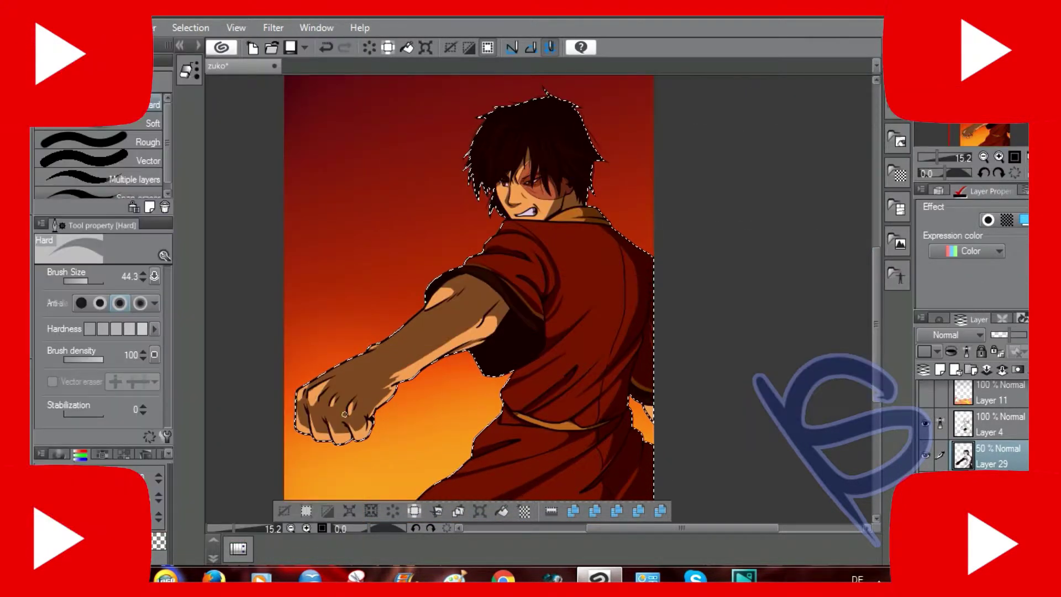
{"action": "key", "text": "bracketright"}
{"action": "key", "text": "bracketright"}
{"action": "key", "text": "bracketright"}
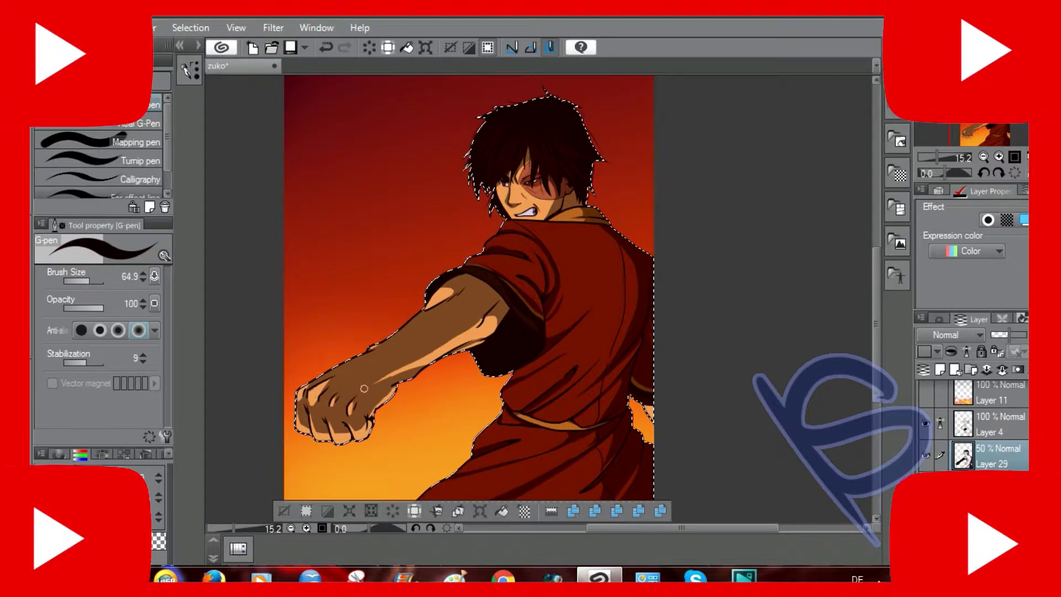
Add a second shadow layer at 50% opacity and deepen the hair shading with the G-pen at size 17.1.
{"action": "key", "text": "e"}
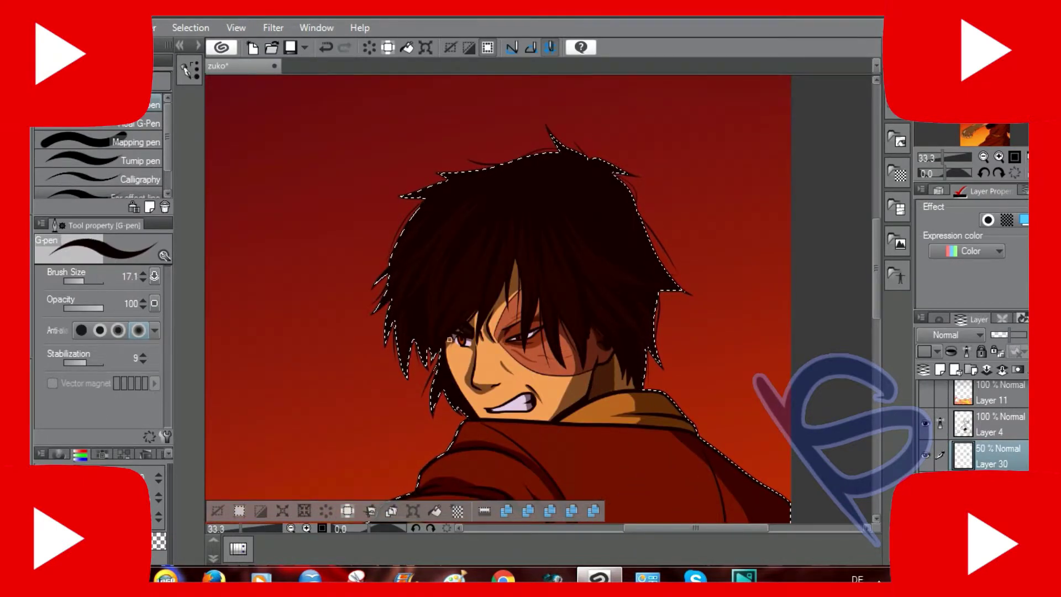
{"action": "key", "text": "ctrl+z"}
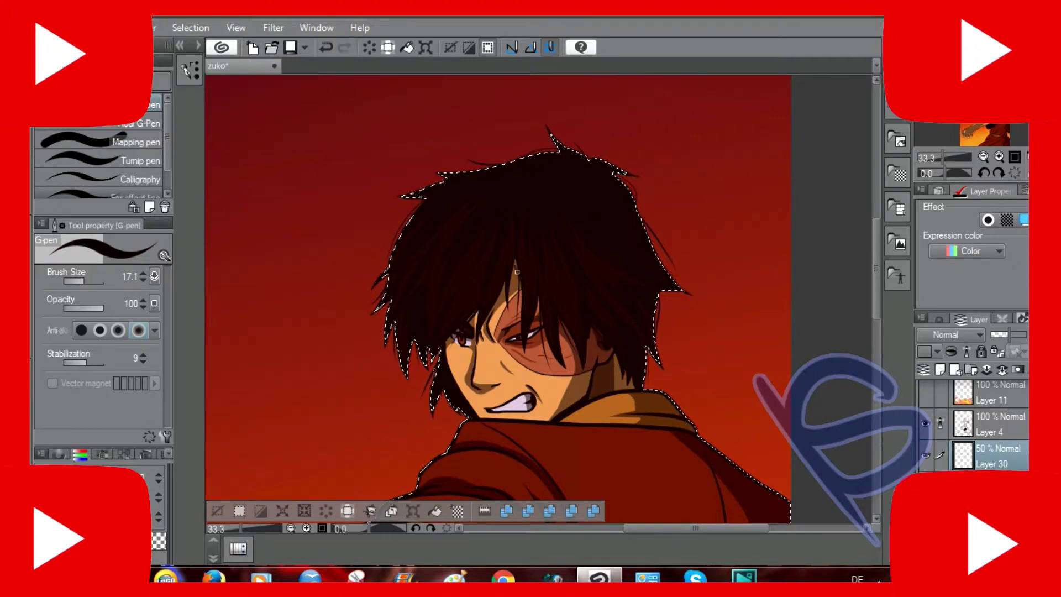
{"action": "left_click", "coordinate": [477, 292], "text": "ctrl+shift"}
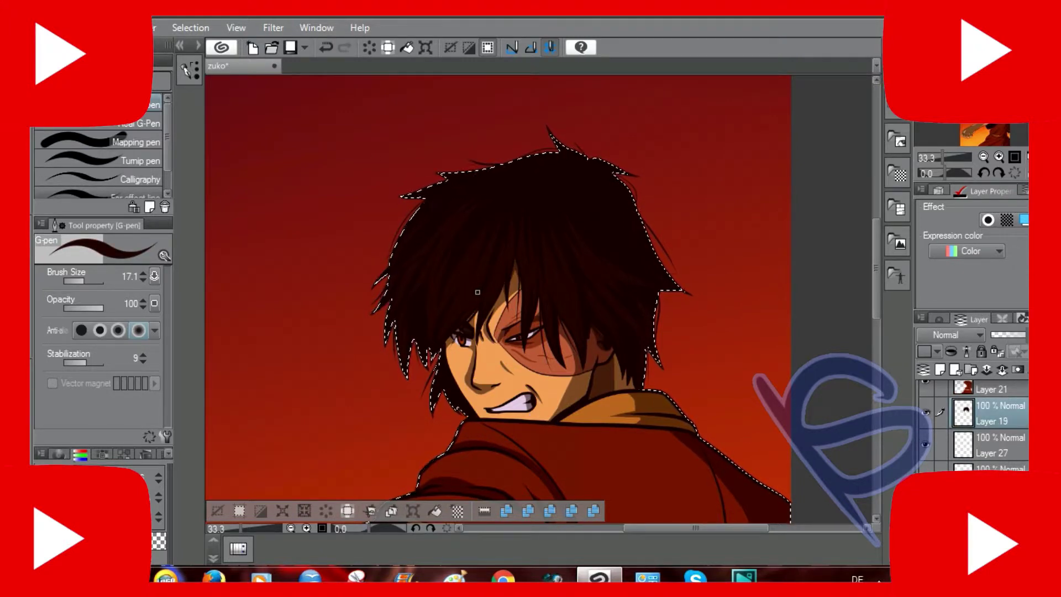
{"action": "left_click", "coordinate": [608, 281], "text": "ctrl+shift"}
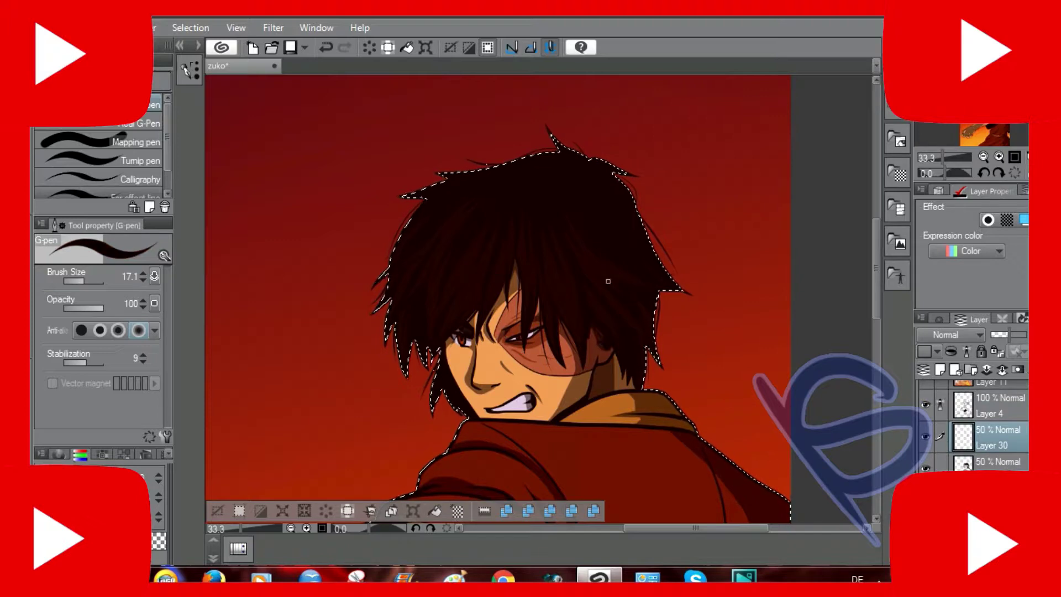
Outline and fill deeper shadows on the far shoulder and far sleeve of the tunic on Layer 30.
{"action": "key", "text": "g"}
{"action": "left_click_drag", "start_coordinate": [876, 269], "coordinate": [869, 326]}
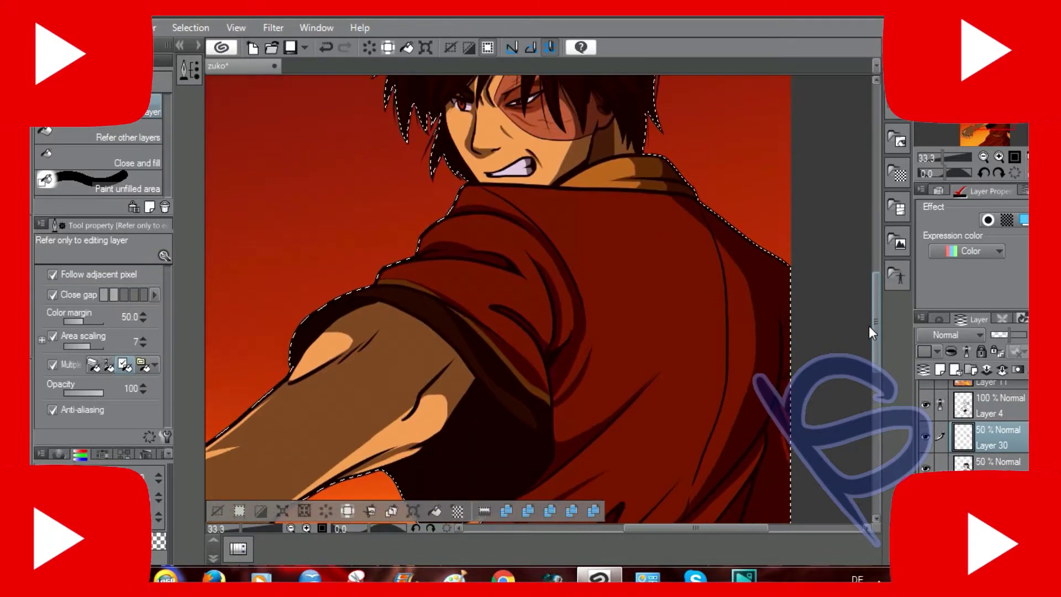
{"action": "key", "text": "p"}
{"action": "key", "text": "g"}
{"action": "key", "text": "p"}
{"action": "scroll", "coordinate": [793, 205], "scroll_direction": "down", "scroll_amount": 5}
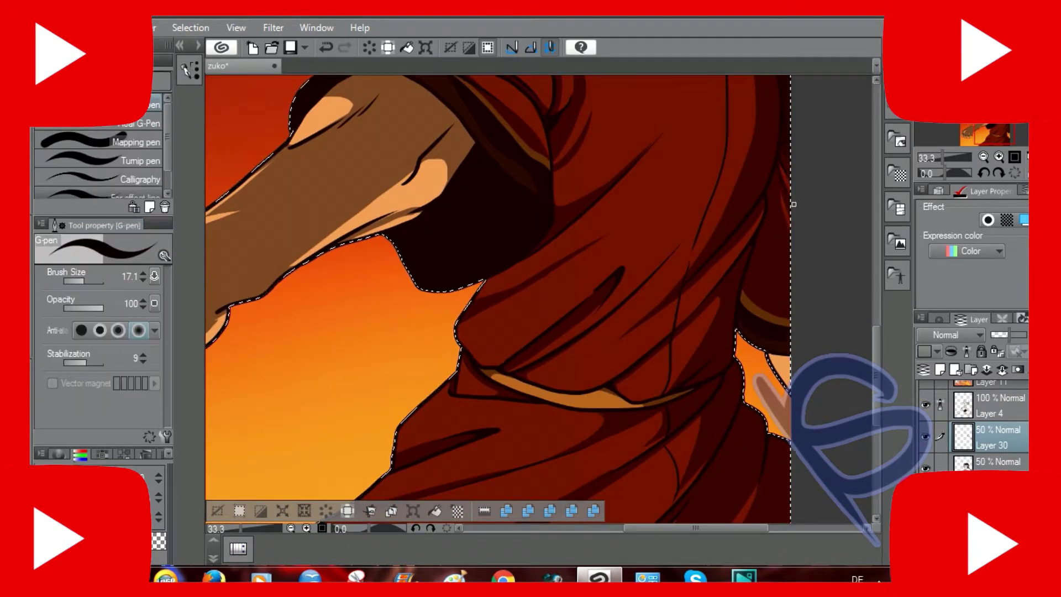
{"action": "key", "text": "g"}
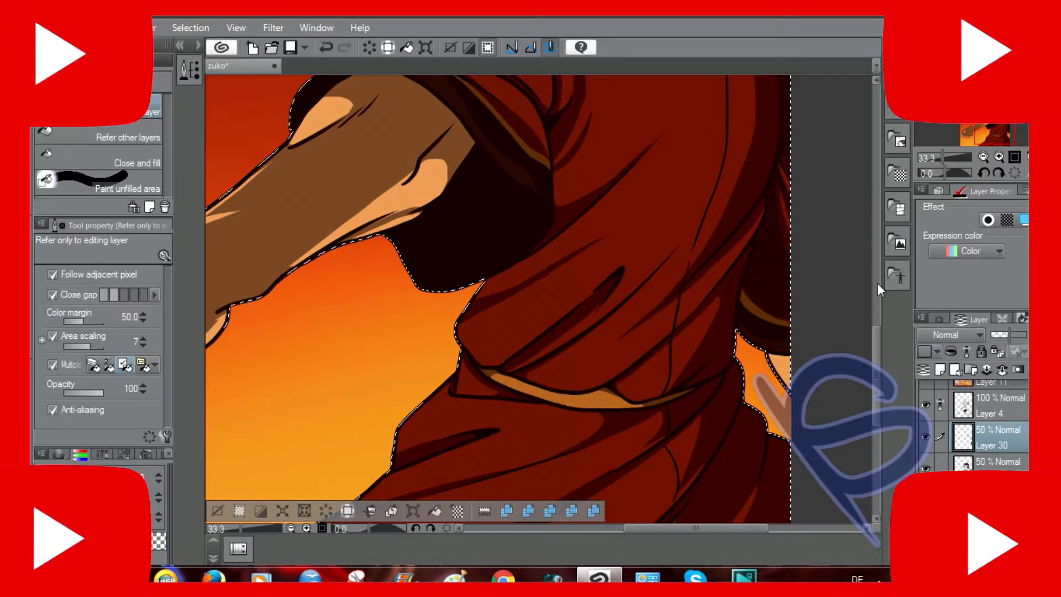
{"action": "key", "text": "p"}
{"action": "scroll", "coordinate": [734, 381], "scroll_direction": "up", "scroll_amount": 5}
{"action": "scroll", "coordinate": [734, 381], "scroll_direction": "down", "scroll_amount": 4}
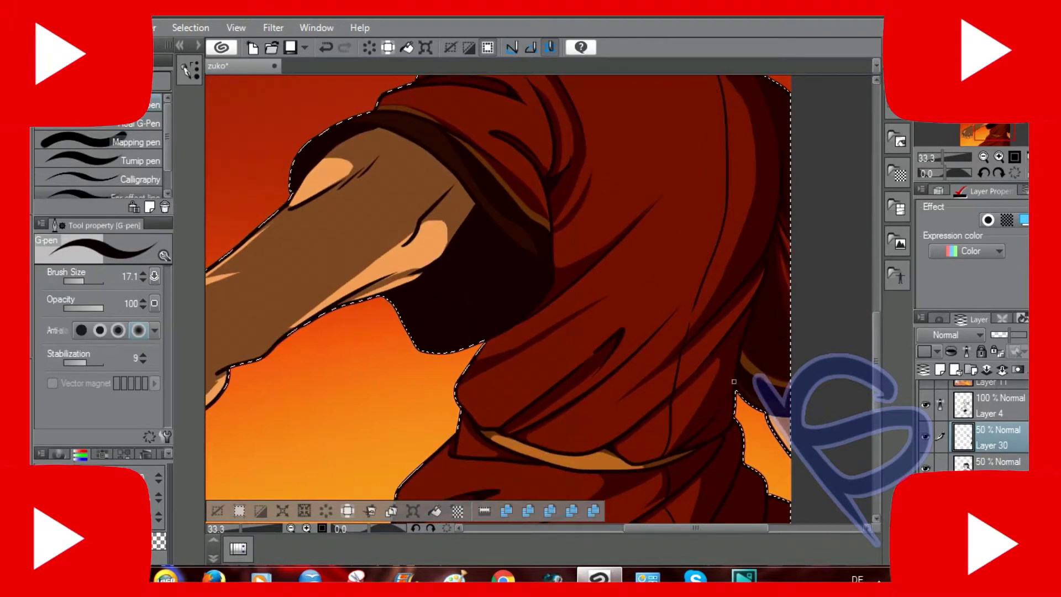
Add deeper shadows to the tunic's side and lower-back folds with the G-pen and fill, undoing the last change.
{"action": "key", "text": "g"}
{"action": "key", "text": "p"}
{"action": "key", "text": "g"}
{"action": "key", "text": "p"}
{"action": "scroll", "coordinate": [606, 360], "scroll_direction": "up", "scroll_amount": 3}
{"action": "scroll", "coordinate": [478, 412], "scroll_direction": "down", "scroll_amount": 3}
{"action": "key", "text": "g"}
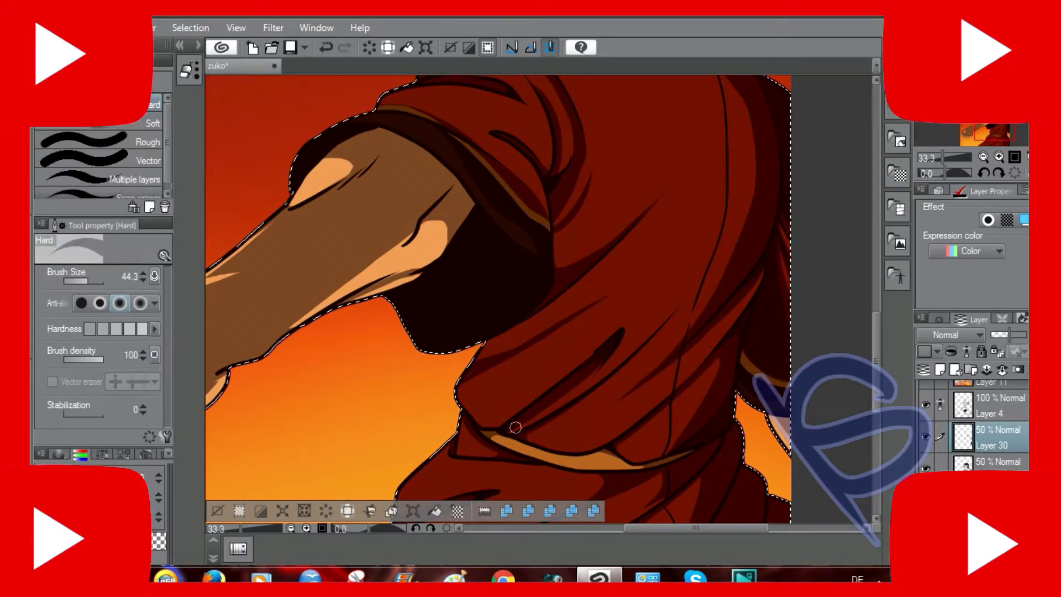
{"action": "key", "text": "p"}
{"action": "left_click", "coordinate": [326, 48]}
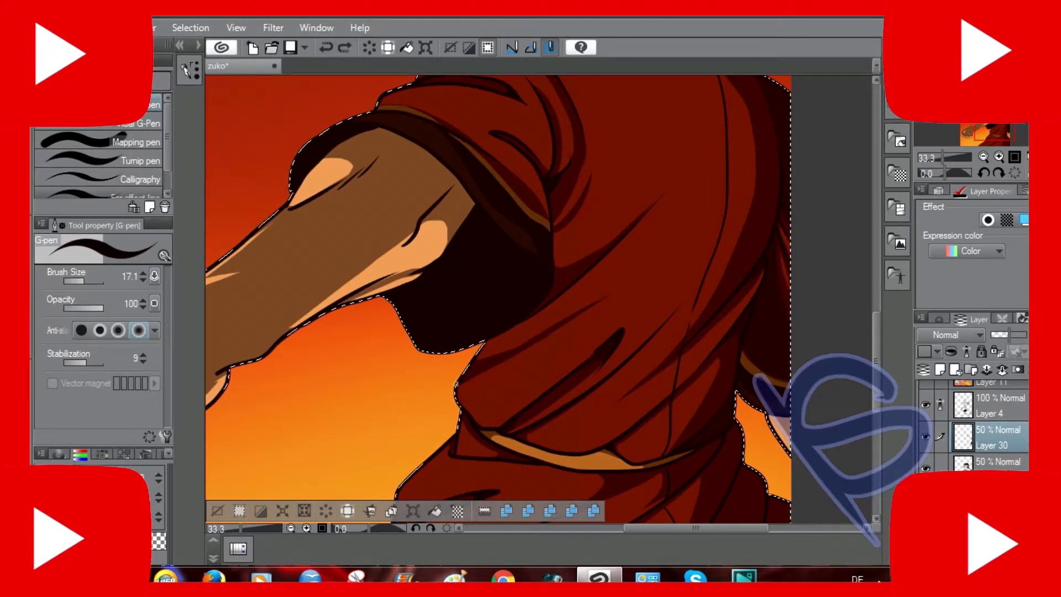
Deepen the shadows on the tunic's lower folds below the belt with the G-pen at size 17.1 and the Hard eraser.
{"action": "scroll", "coordinate": [618, 300], "scroll_direction": "down", "scroll_amount": 5}
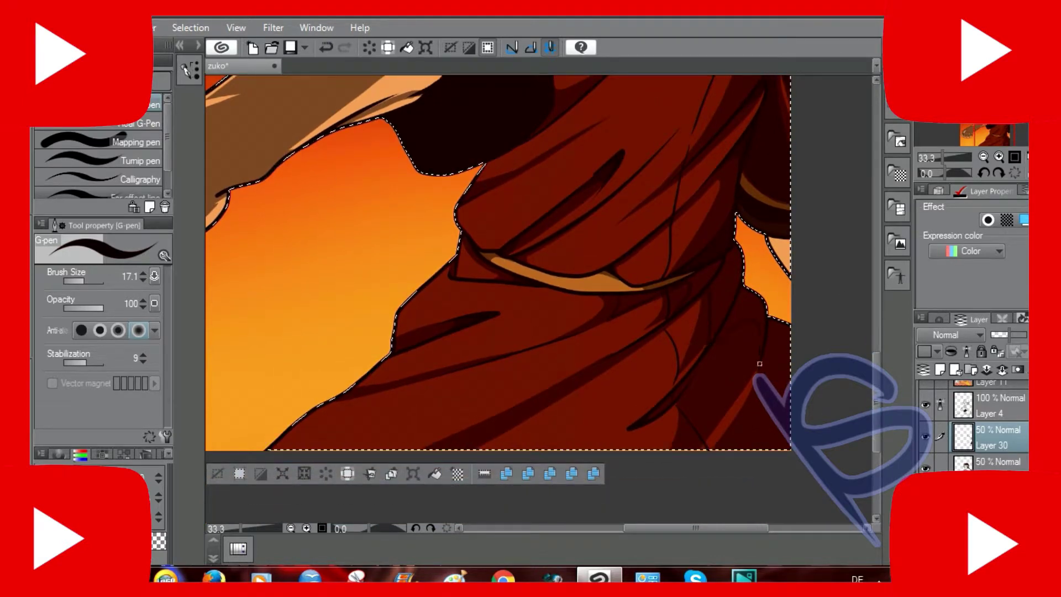
{"action": "key", "text": "g"}
{"action": "key", "text": "e"}
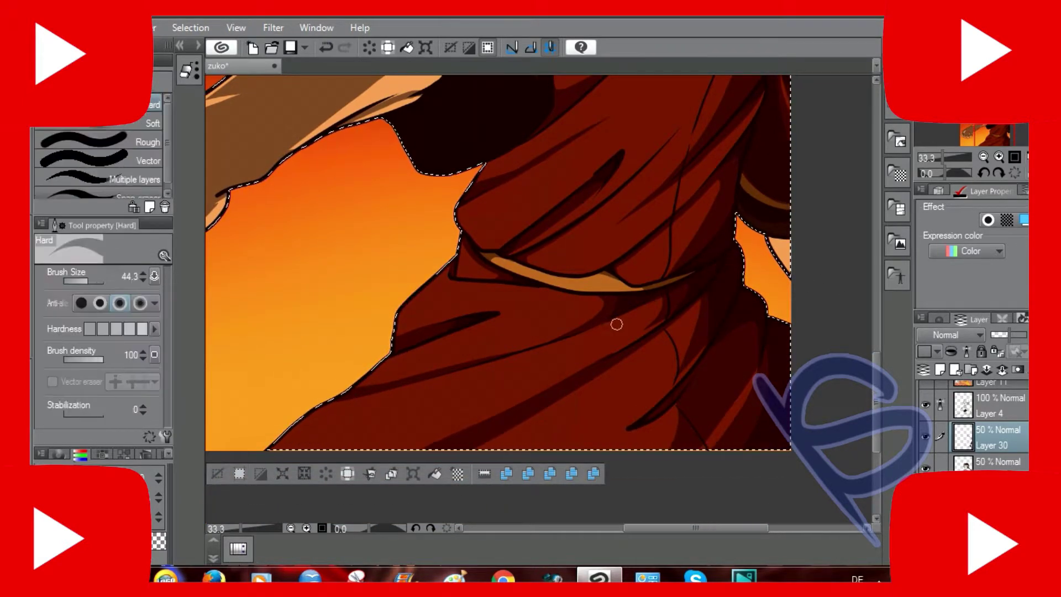
{"action": "key", "text": "p"}
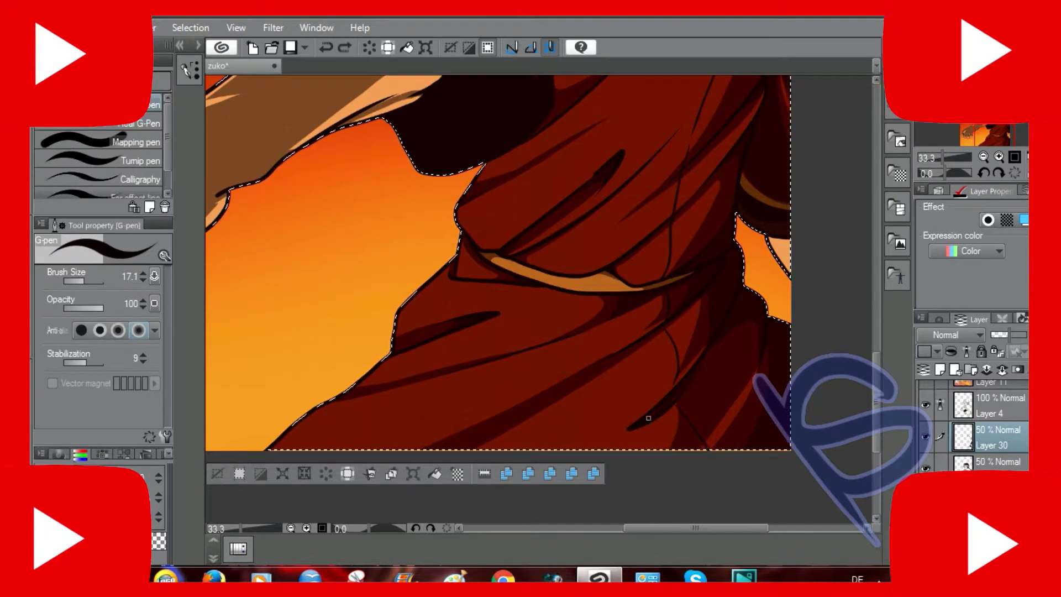
{"action": "key", "text": "c"}
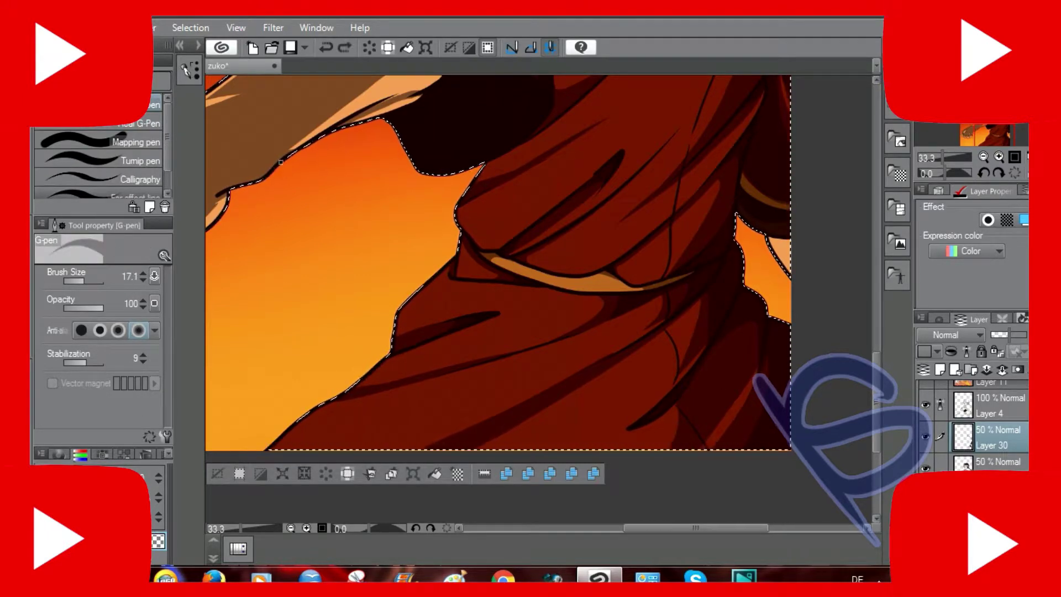
{"action": "key", "text": "e"}
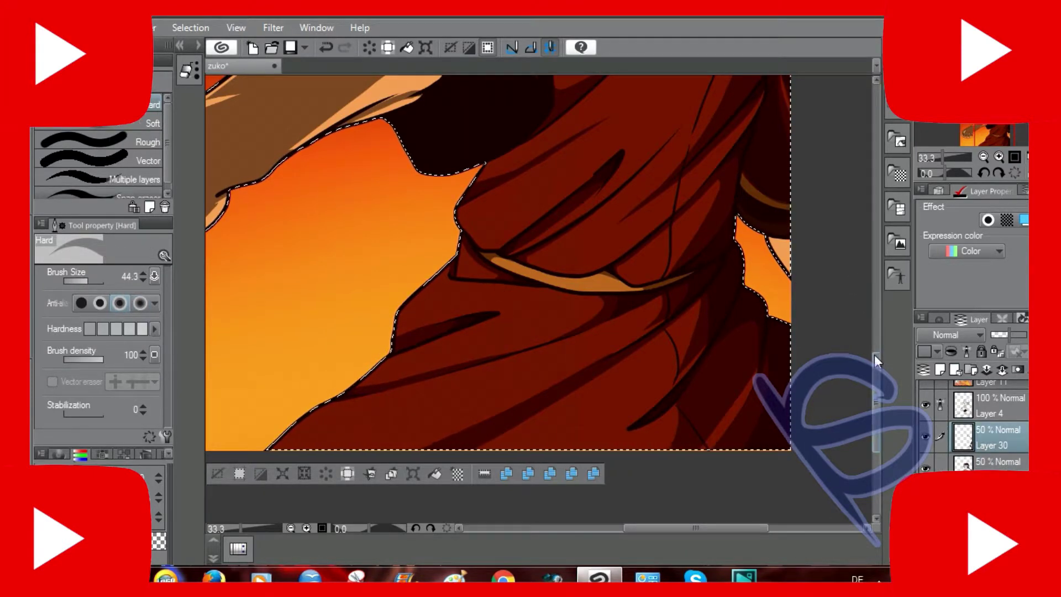
Refine the deeper shadows on the near sleeve and its cuff with the G-pen at size 17.1.
{"action": "left_click_drag", "start_coordinate": [875, 354], "coordinate": [874, 283]}
{"action": "key", "text": "p"}
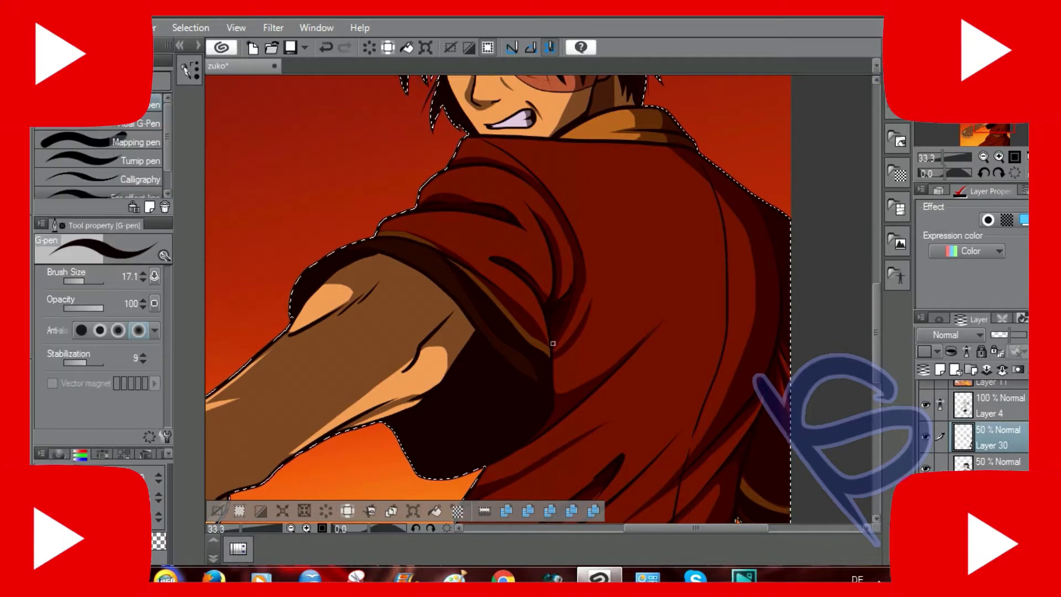
{"action": "key", "text": "ctrl+z"}
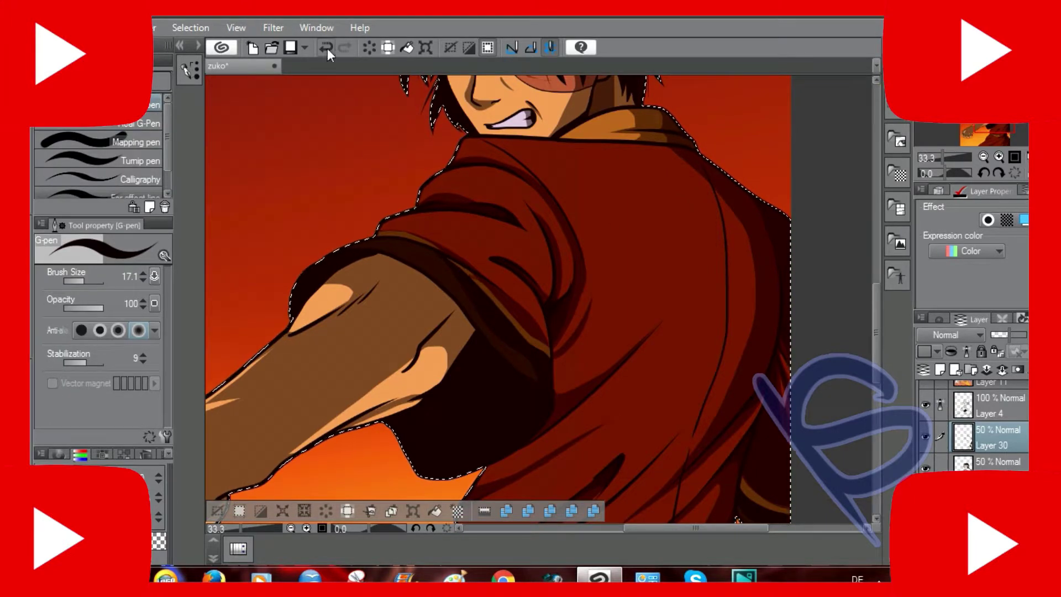
{"action": "key", "text": "ctrl+y"}
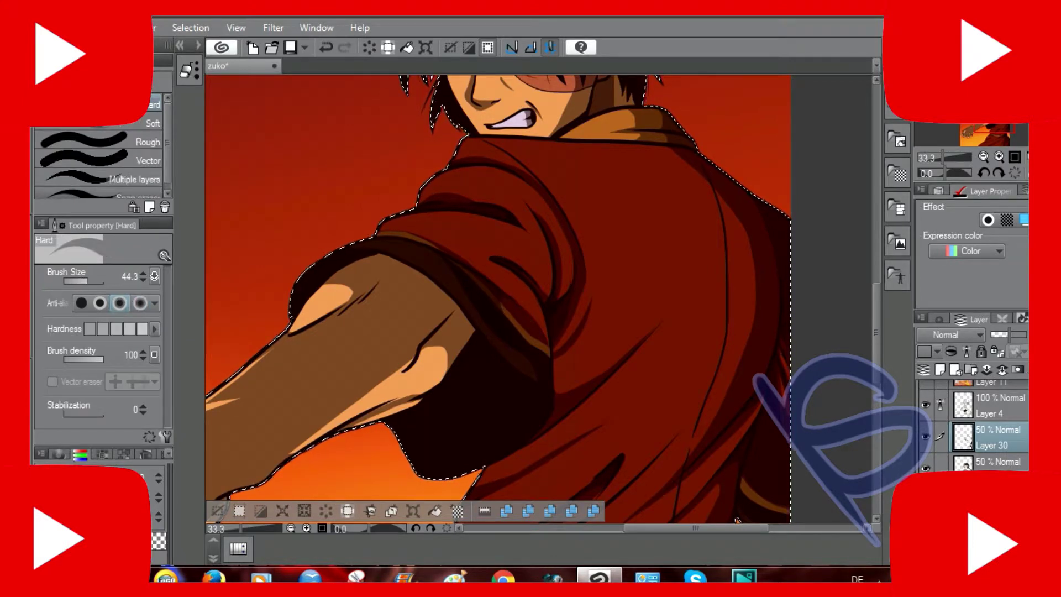
Shade the upper arm beneath the sleeve and outline and fill a small triangular shadow on the wrist.
{"action": "left_click_drag", "start_coordinate": [501, 301], "coordinate": [633, 350]}
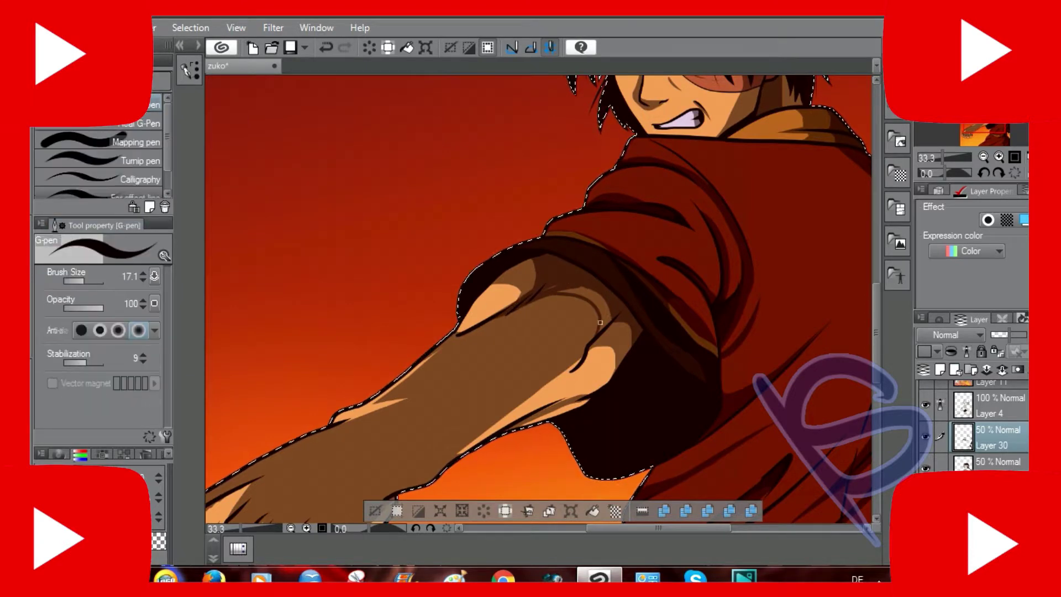
{"action": "left_click_drag", "start_coordinate": [600, 322], "coordinate": [783, 244]}
{"action": "left_click_drag", "start_coordinate": [548, 358], "coordinate": [545, 362]}
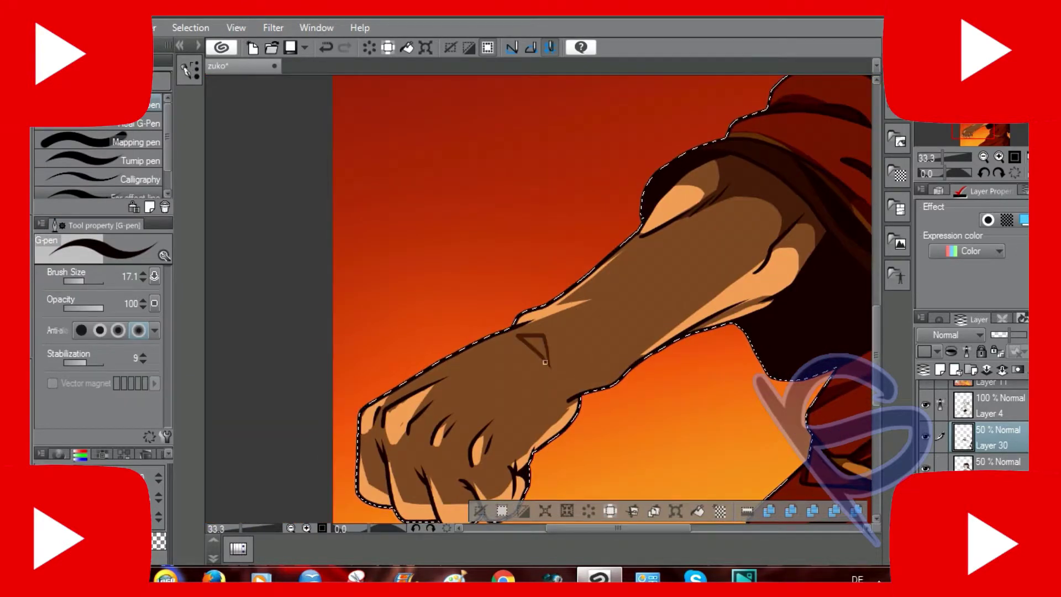
{"action": "left_click", "coordinate": [534, 345]}
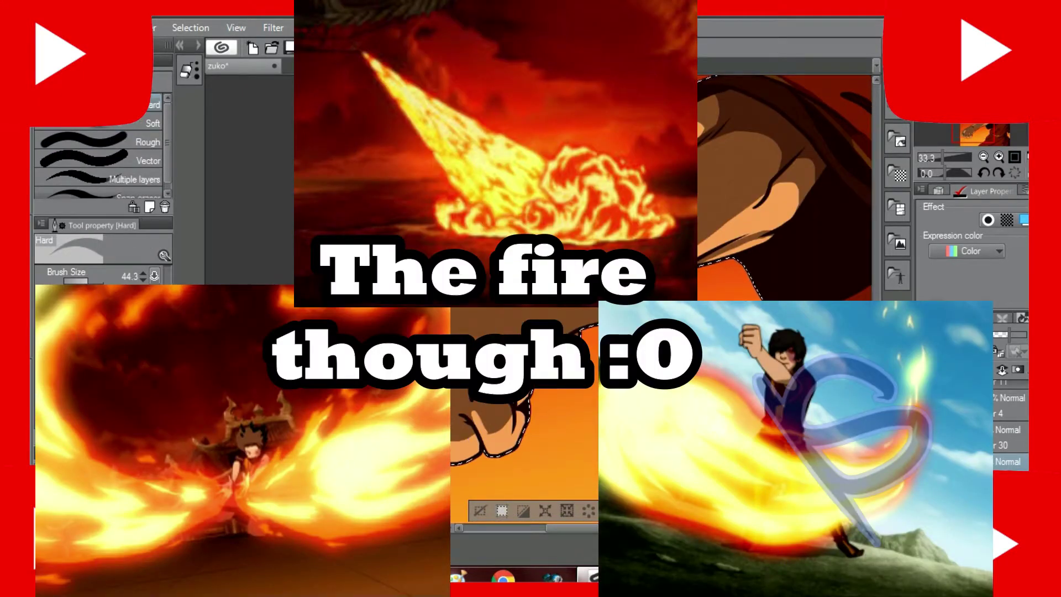
Add deeper shadows between the knuckles and along the wrist's underside on Layer 30 with the G-pen at size 30.3.
{"action": "key", "text": "e"}
{"action": "left_click", "coordinate": [1006, 438]}
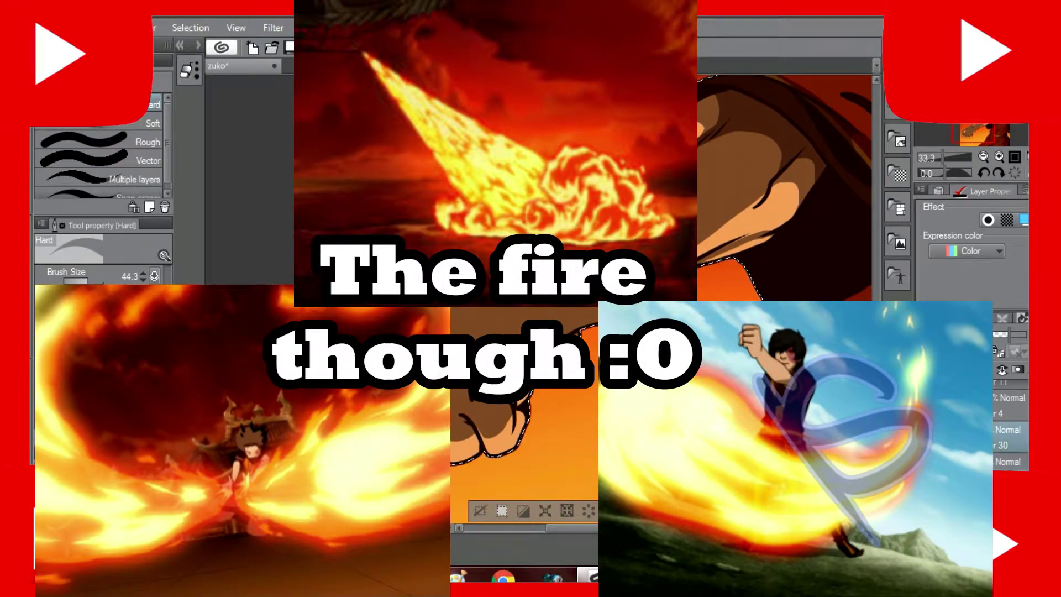
{"action": "key", "text": "p"}
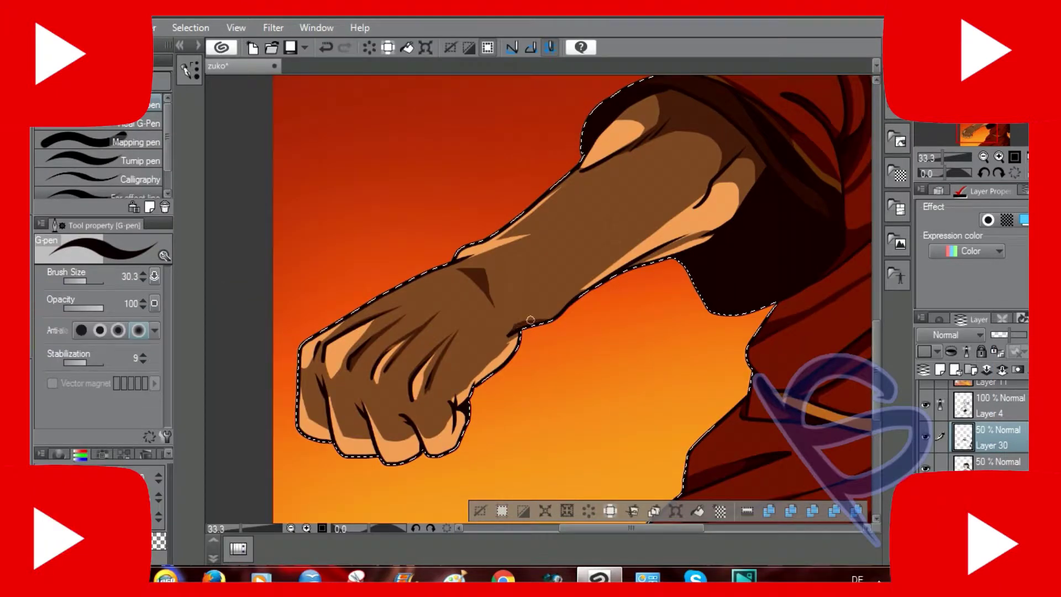
{"action": "scroll", "coordinate": [663, 363], "scroll_direction": "up", "scroll_amount": 3}
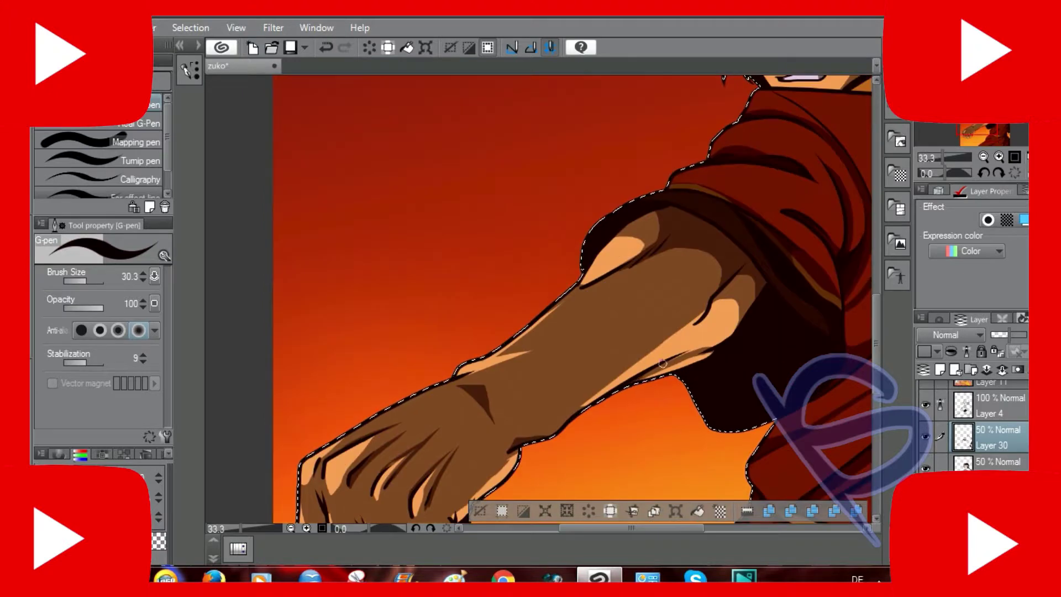
Deepen the hair shading around the crown with the G-pen at size 30.3, tidying it with the Hard eraser.
{"action": "scroll", "coordinate": [554, 349], "scroll_direction": "up", "scroll_amount": 10}
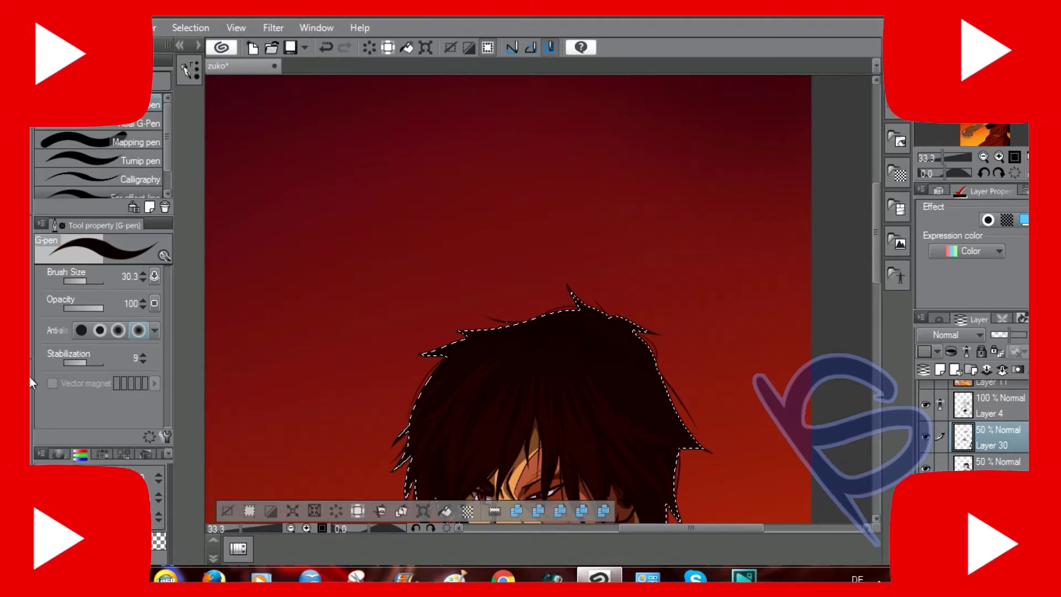
{"action": "scroll", "coordinate": [654, 334], "scroll_direction": "down", "scroll_amount": 3}
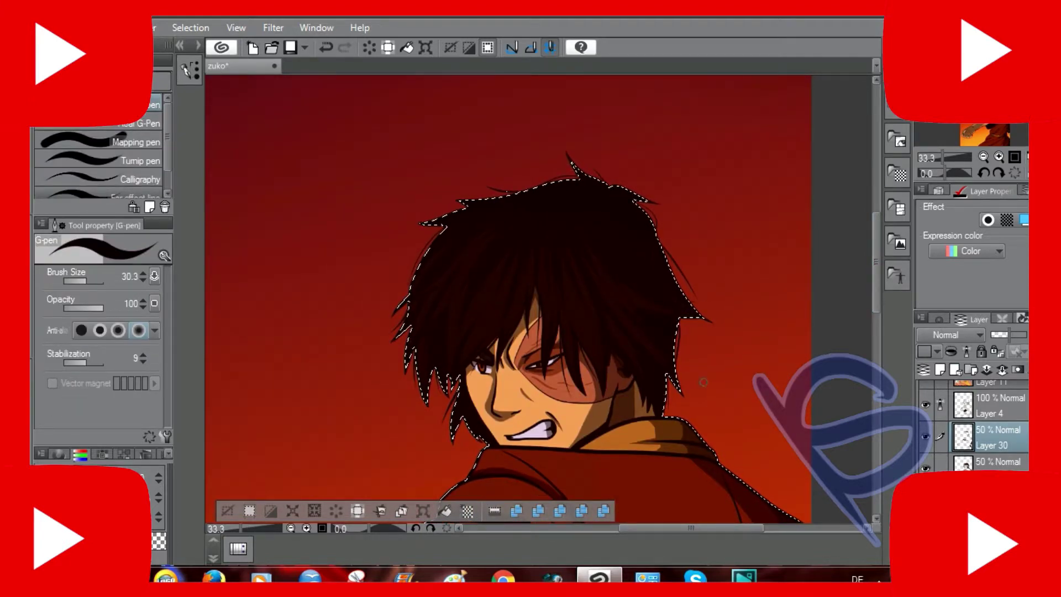
{"action": "key", "text": "e"}
{"action": "left_click_drag", "start_coordinate": [651, 406], "coordinate": [511, 461]}
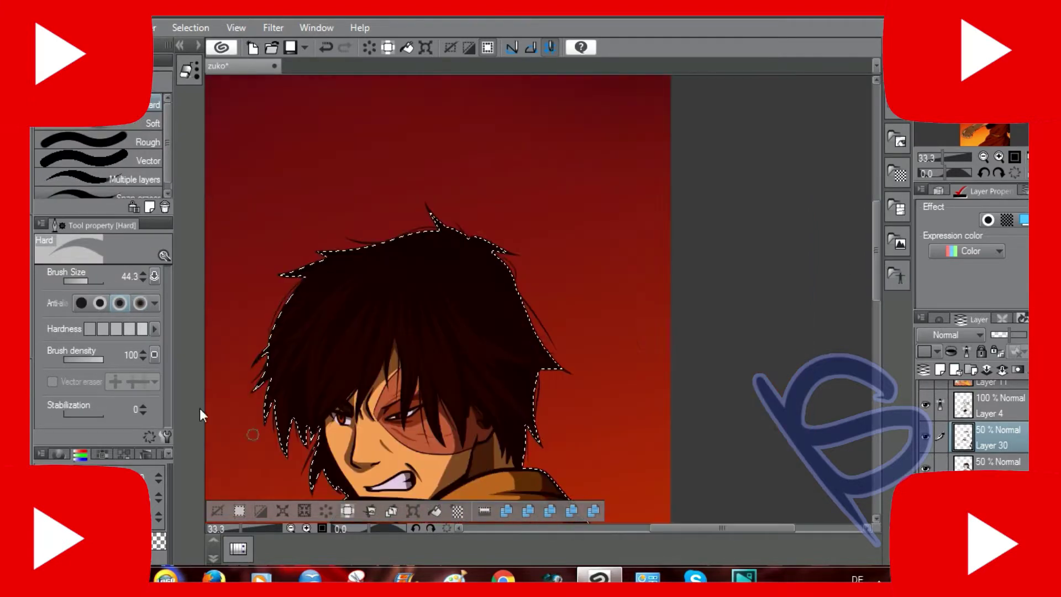
{"action": "key", "text": "p"}
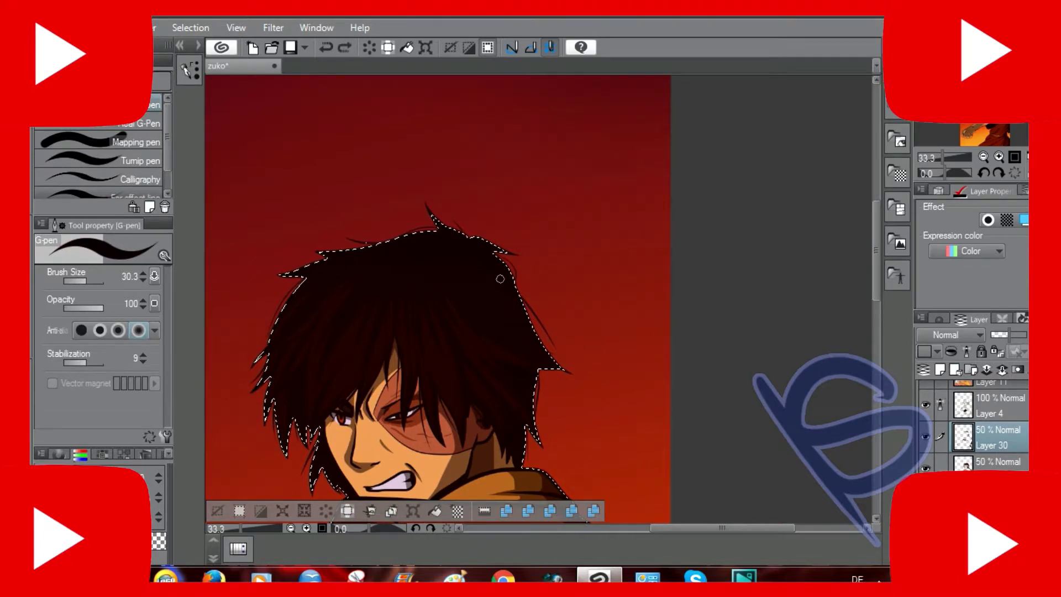
{"action": "left_click_drag", "start_coordinate": [443, 246], "coordinate": [466, 270]}
Add a new layer above the shadow layers and set its blending mode to Add (Glow).
{"action": "left_click", "coordinate": [875, 324]}
{"action": "left_click", "coordinate": [875, 323]}
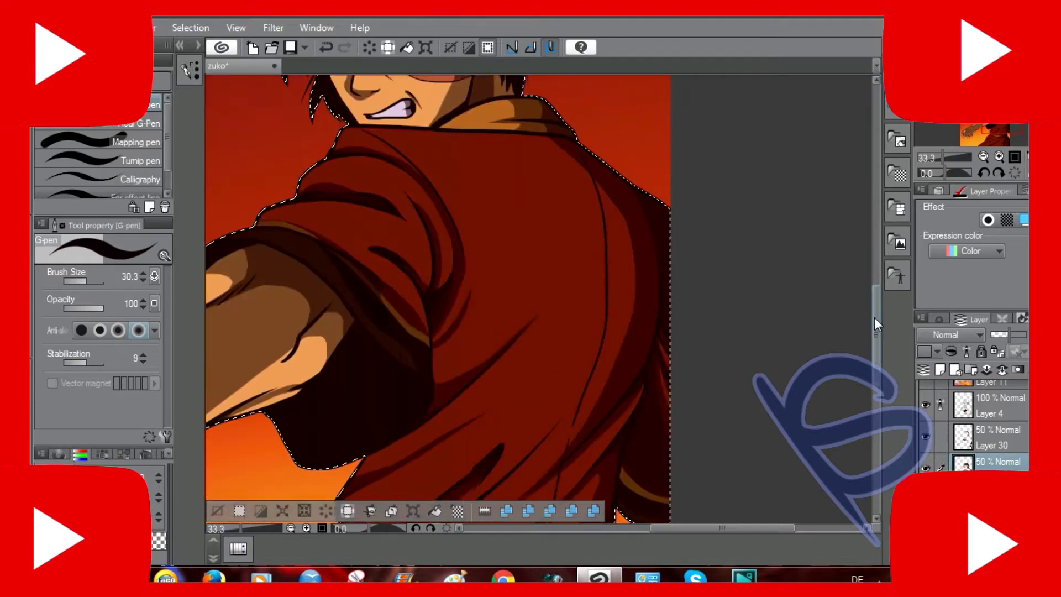
{"action": "left_click_drag", "start_coordinate": [276, 529], "coordinate": [237, 526]}
{"action": "left_click", "coordinate": [990, 445]}
{"action": "key", "text": "ctrl+shift+n"}
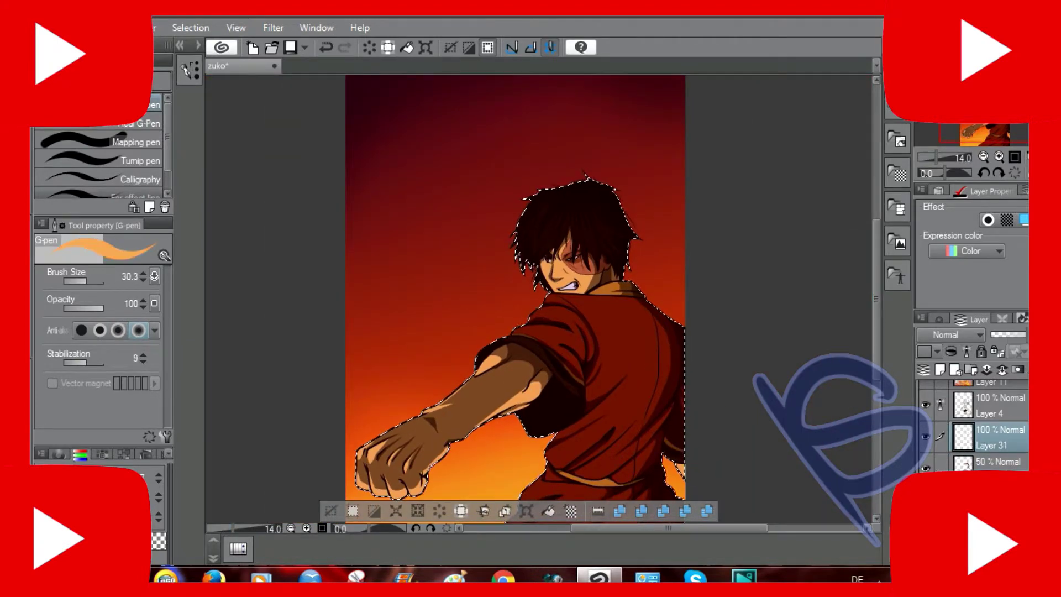
{"action": "left_click", "coordinate": [949, 335]}
{"action": "left_click", "coordinate": [948, 216]}
Paint glowing orange rim highlights along the fist, wrist and forearm on Layer 31 with the G-pen at size 30.3.
{"action": "scroll", "coordinate": [401, 519], "scroll_direction": "up", "scroll_amount": 3}
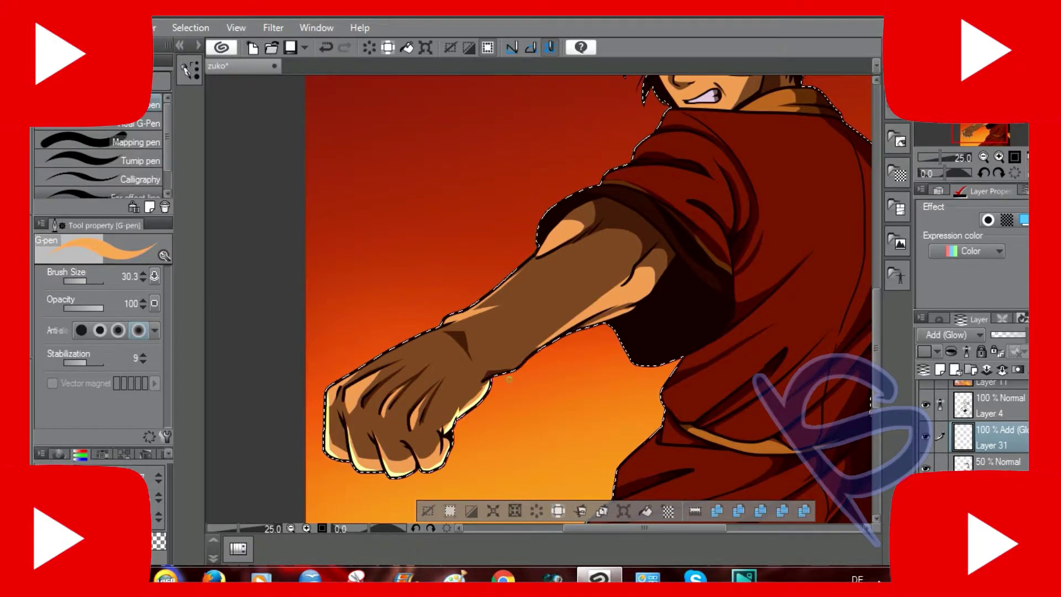
{"action": "left_click_drag", "start_coordinate": [490, 377], "coordinate": [470, 386]}
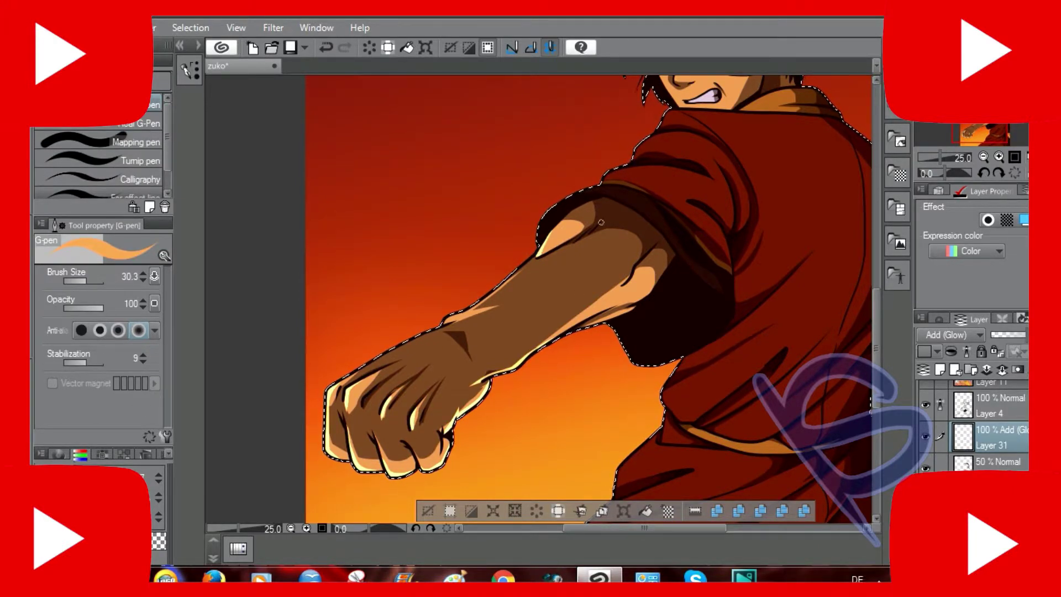
{"action": "key", "text": "alt+bracketright"}
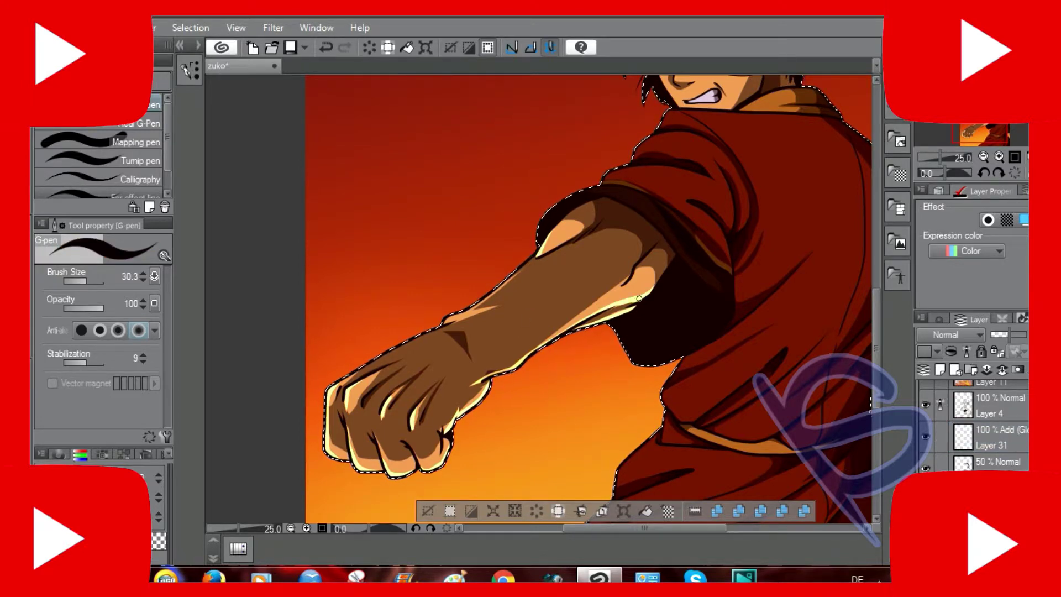
Touch up the fist's shading on the 50% shadow layers beneath the glow and return to the Add (Glow) layer.
{"action": "key", "text": "alt+bracketleft"}
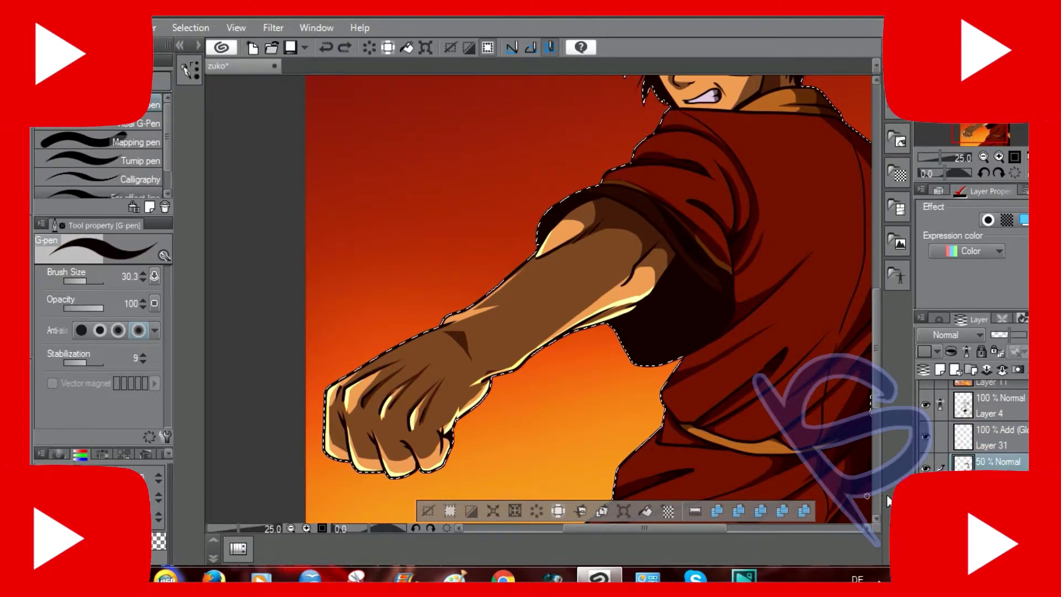
{"action": "key", "text": "alt+bracketleft"}
{"action": "key", "text": "e"}
{"action": "key", "text": "p"}
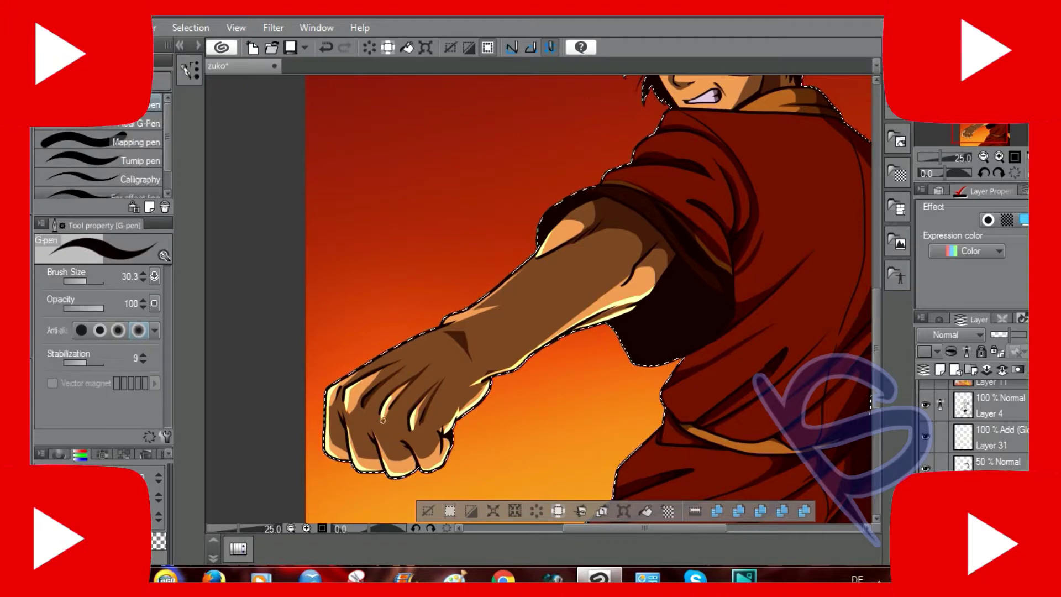
{"action": "key", "text": "alt+bracketright"}
{"action": "key", "text": "alt+bracketright"}
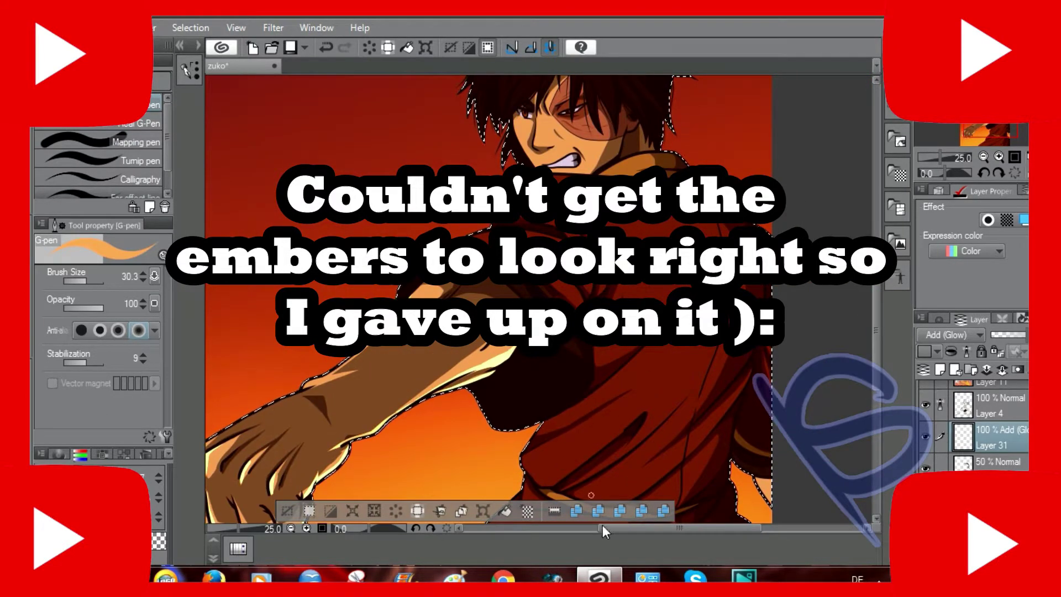
Paint glowing orange highlights along the tunic's side edge and lower folds with the G-pen at size 36.7.
{"action": "left_click_drag", "start_coordinate": [605, 532], "coordinate": [619, 532]}
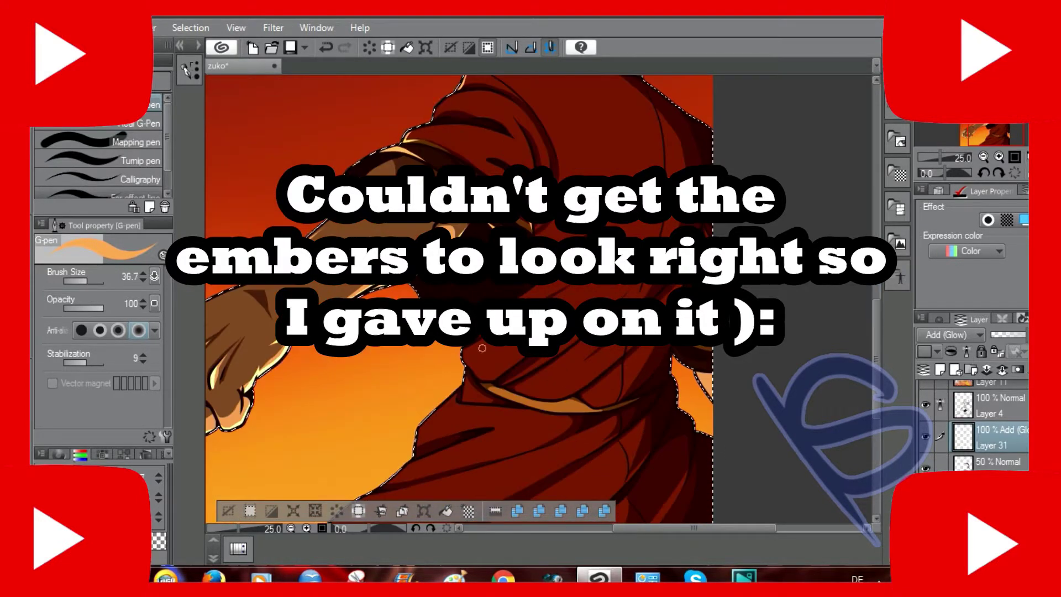
{"action": "scroll", "coordinate": [417, 365], "scroll_direction": "down", "scroll_amount": 2}
{"action": "mouse_move", "coordinate": [417, 363]}
{"action": "left_mouse_down"}
{"action": "mouse_move", "coordinate": [406, 387]}
{"action": "mouse_move", "coordinate": [331, 445]}
{"action": "left_mouse_up"}
{"action": "left_click_drag", "start_coordinate": [616, 336], "coordinate": [483, 382]}
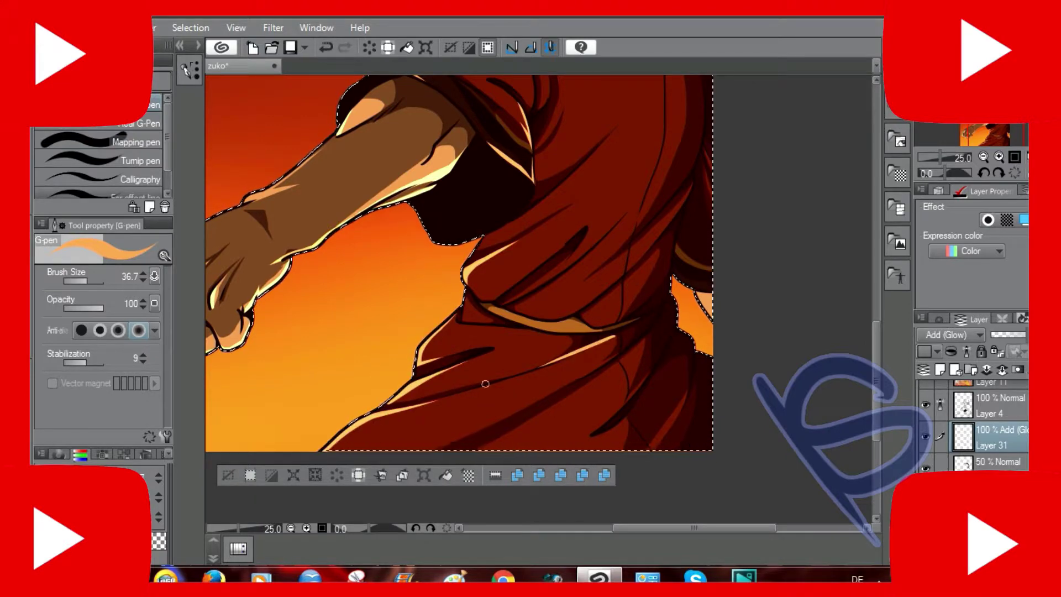
{"action": "mouse_move", "coordinate": [611, 368]}
{"action": "left_mouse_down"}
{"action": "mouse_move", "coordinate": [455, 440]}
{"action": "mouse_move", "coordinate": [386, 450]}
{"action": "left_mouse_up"}
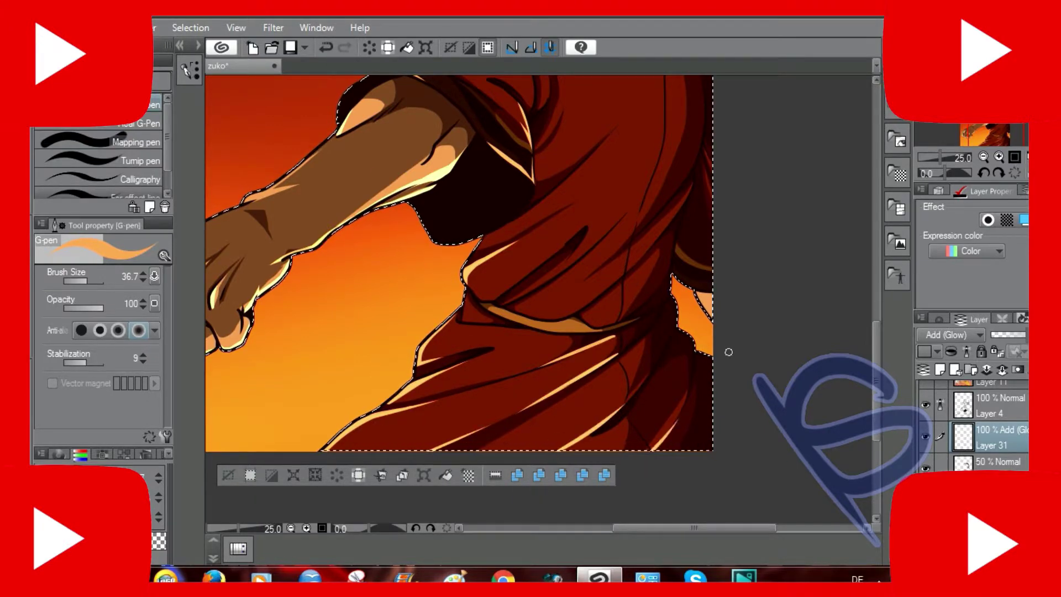
Paint glowing orange highlights on Layer 31 along the sleeve hem, shoulder folds and back folds of the tunic with the size 36.7 G-pen.
{"action": "scroll", "coordinate": [522, 417], "scroll_direction": "up", "scroll_amount": 3}
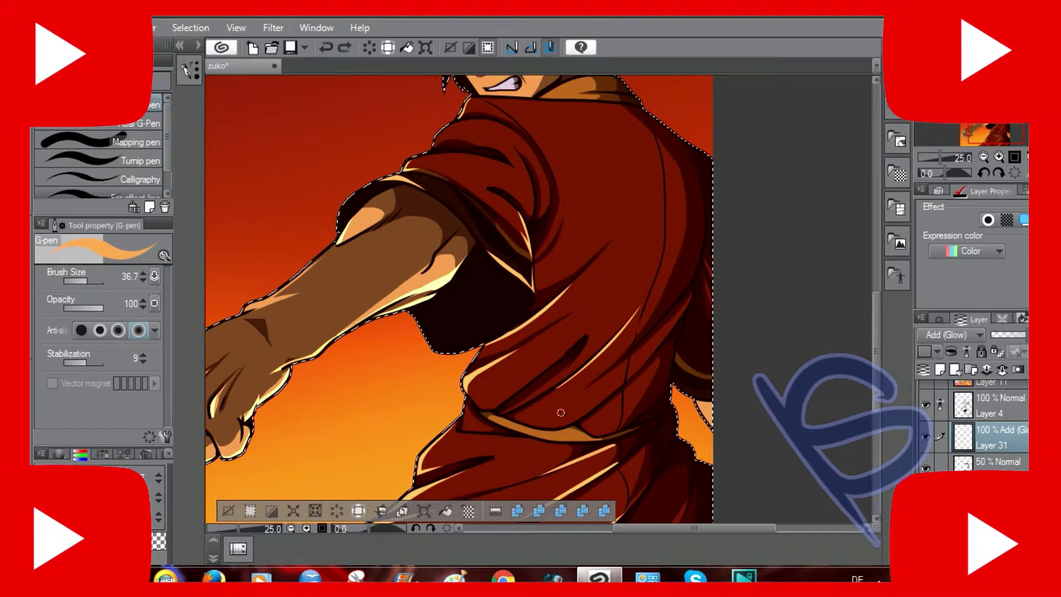
{"action": "scroll", "coordinate": [881, 335], "scroll_direction": "down", "scroll_amount": 1}
{"action": "scroll", "coordinate": [881, 336], "scroll_direction": "up", "scroll_amount": 1}
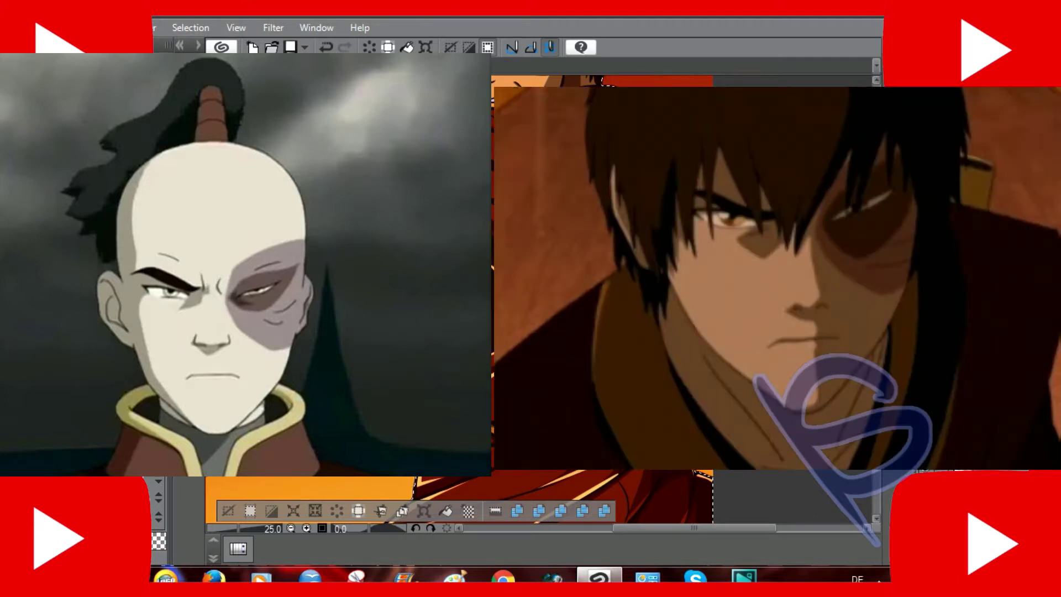
{"action": "scroll", "coordinate": [881, 336], "scroll_direction": "down", "scroll_amount": 1}
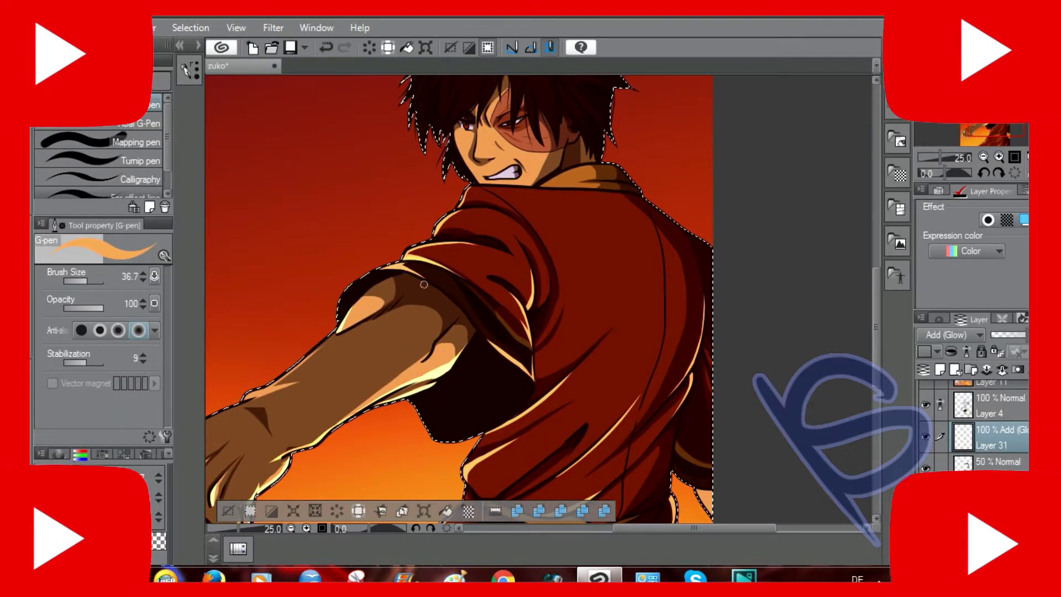
{"action": "scroll", "coordinate": [344, 330], "scroll_direction": "down", "scroll_amount": 2}
{"action": "scroll", "coordinate": [345, 330], "scroll_direction": "right", "scroll_amount": 2}
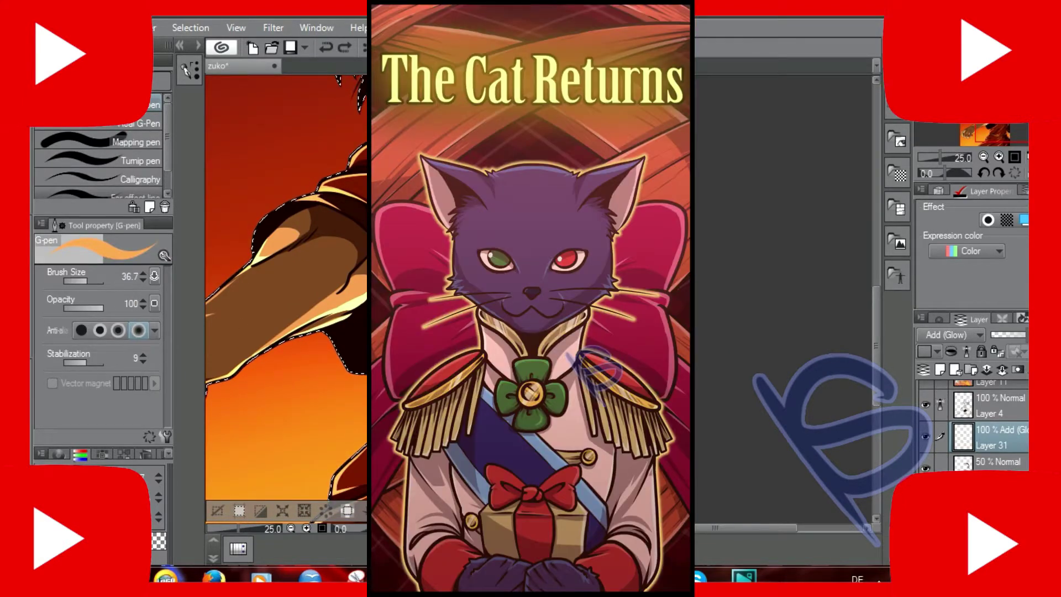
Paint glowing rim highlights along the face, neck and collar on the Add (Glow) layer, erasing the excess.
{"action": "key", "text": "e"}
{"action": "key", "text": "p"}
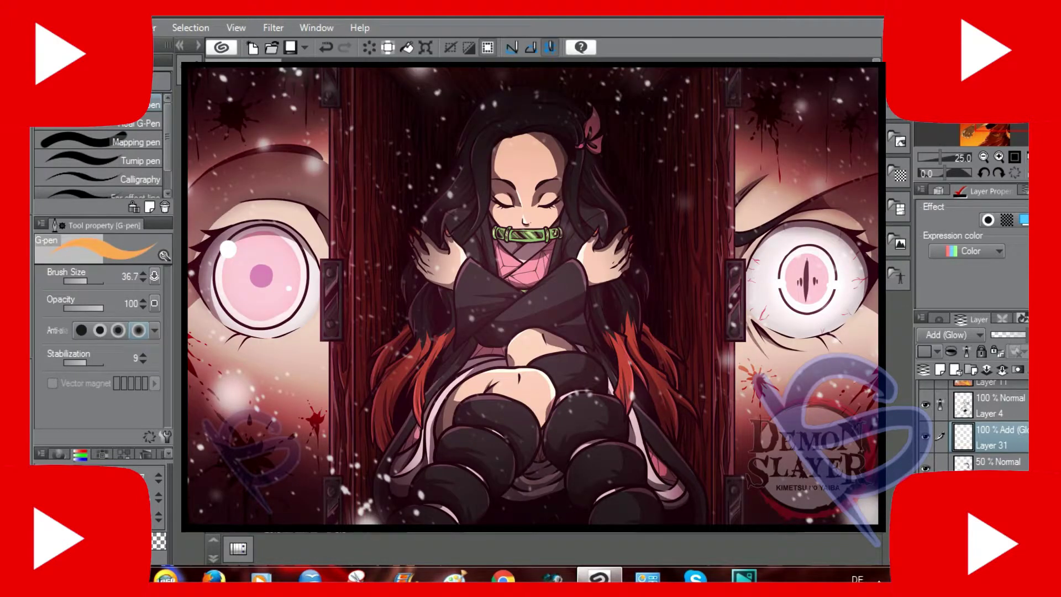
{"action": "key", "text": "e"}
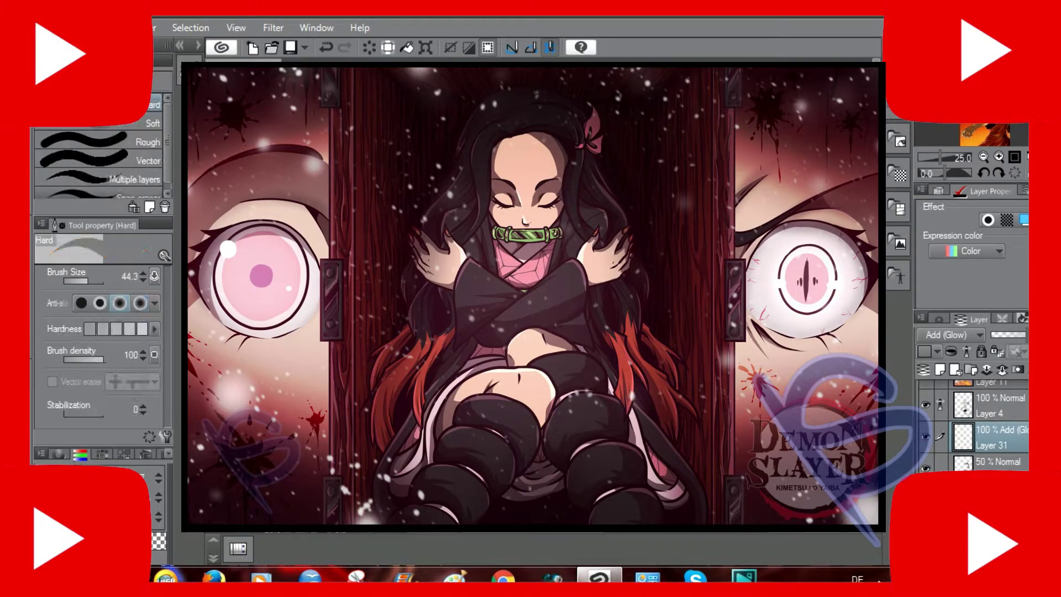
{"action": "key", "text": "p"}
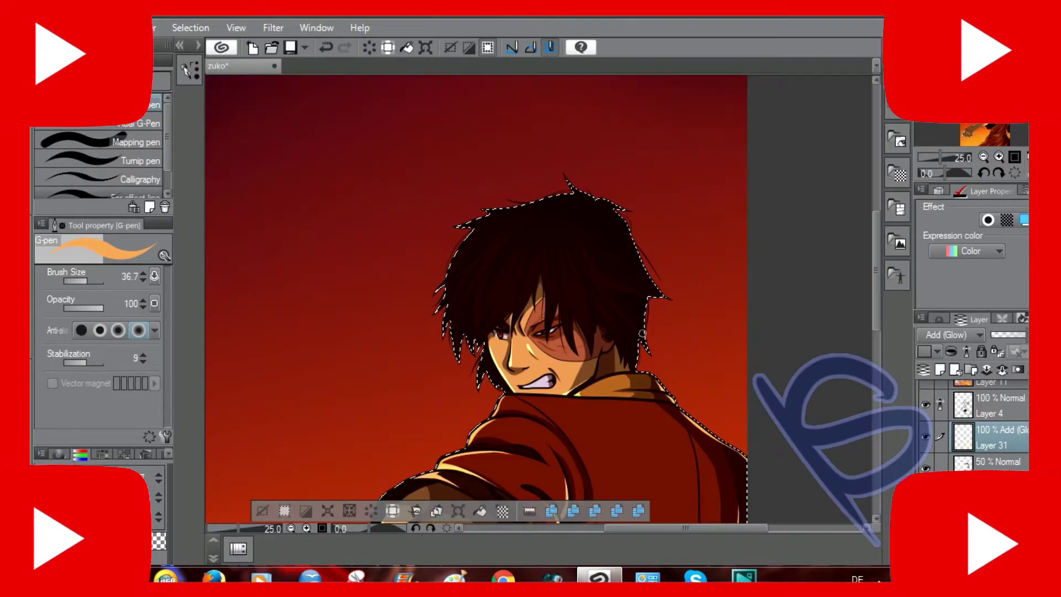
Paint tapered glowing orange strands along the outer fringe and the locks beside the unscarred eye, trimming their ends with the hard eraser.
{"action": "scroll", "coordinate": [883, 290], "scroll_direction": "up", "scroll_amount": 2}
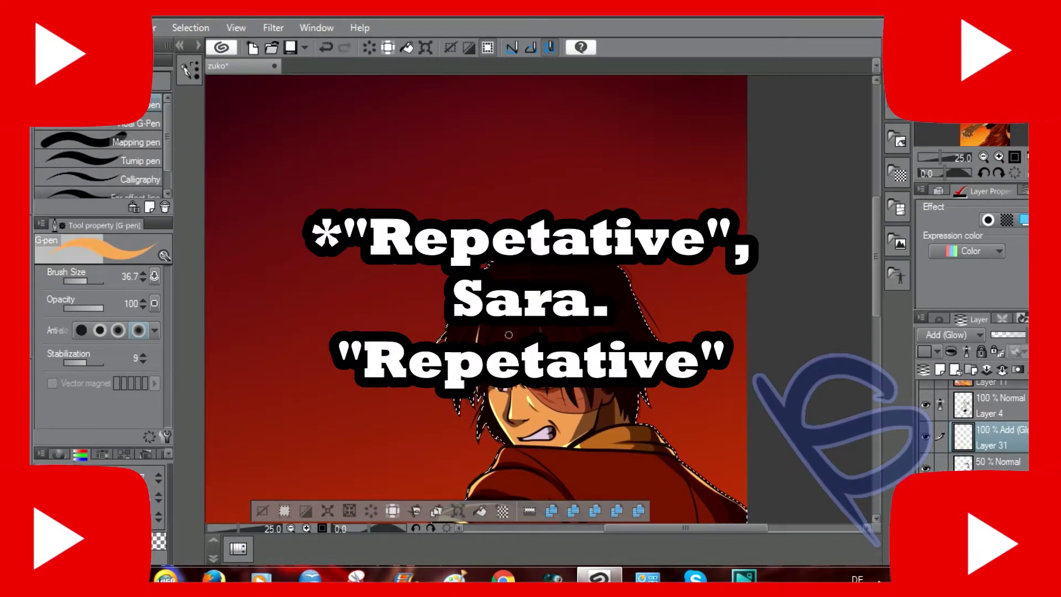
{"action": "scroll", "coordinate": [509, 335], "scroll_direction": "up", "scroll_amount": 2}
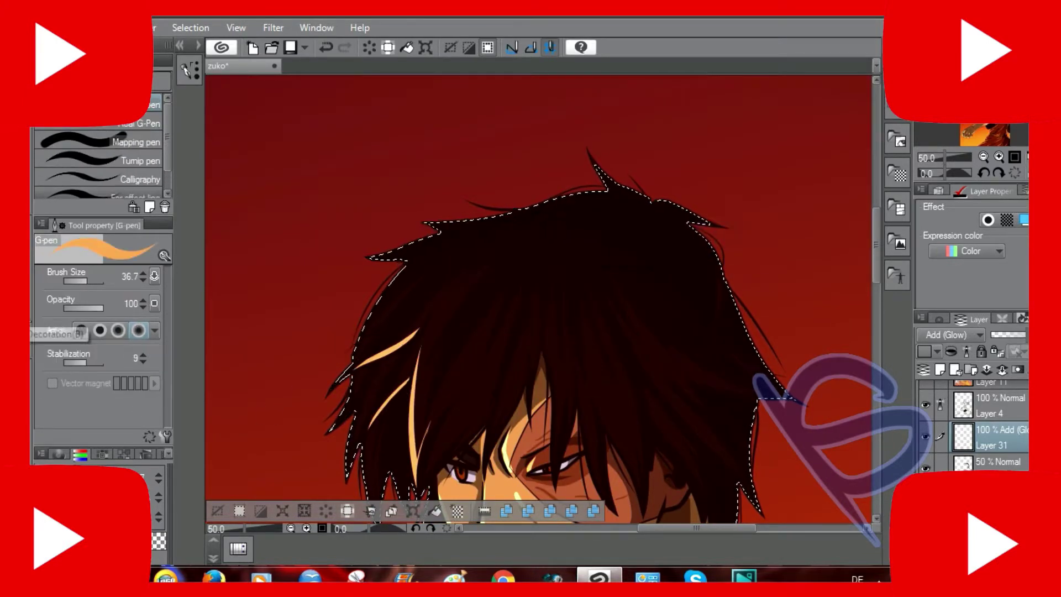
{"action": "scroll", "coordinate": [593, 203], "scroll_direction": "down", "scroll_amount": 4}
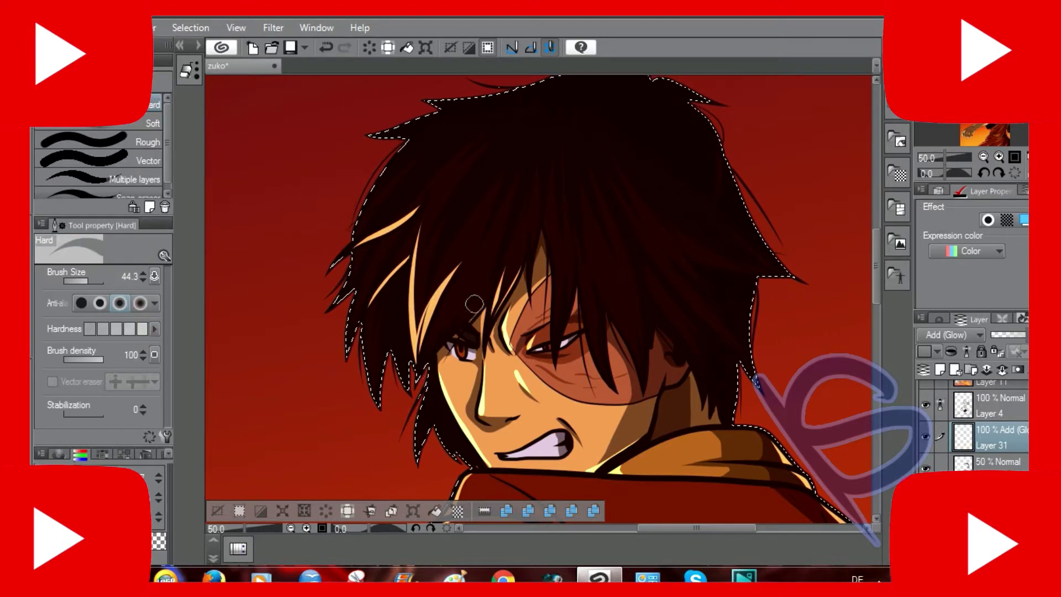
{"action": "key", "text": "e"}
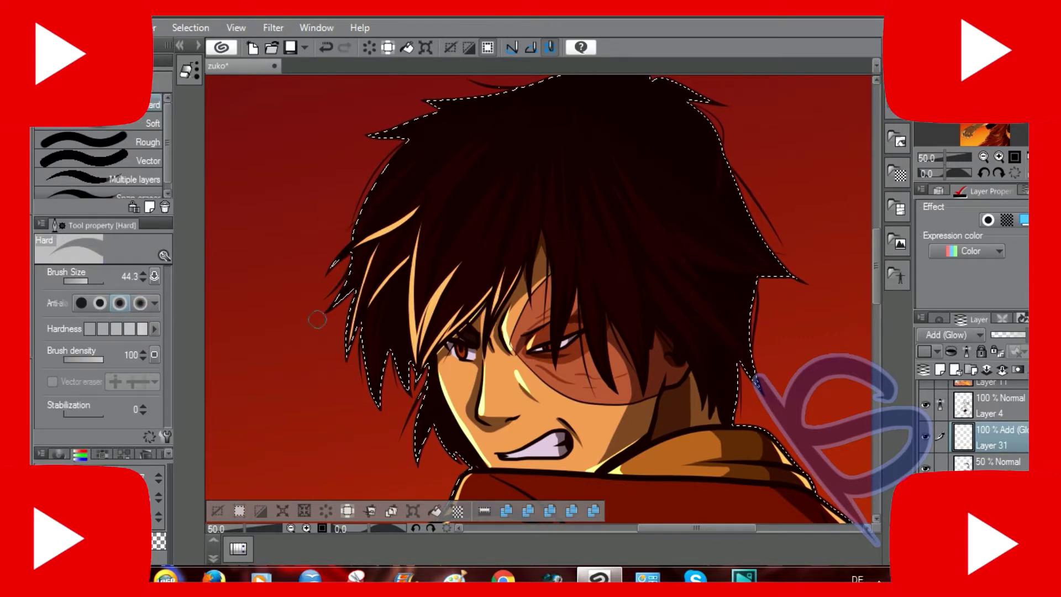
{"action": "key", "text": "p"}
{"action": "key", "text": "e"}
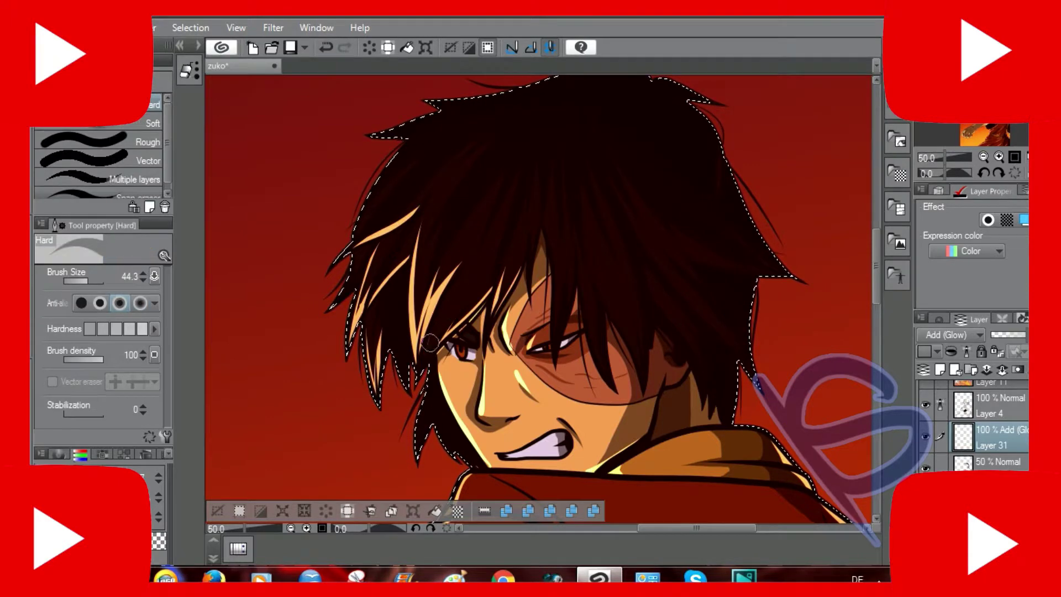
{"action": "key", "text": "p"}
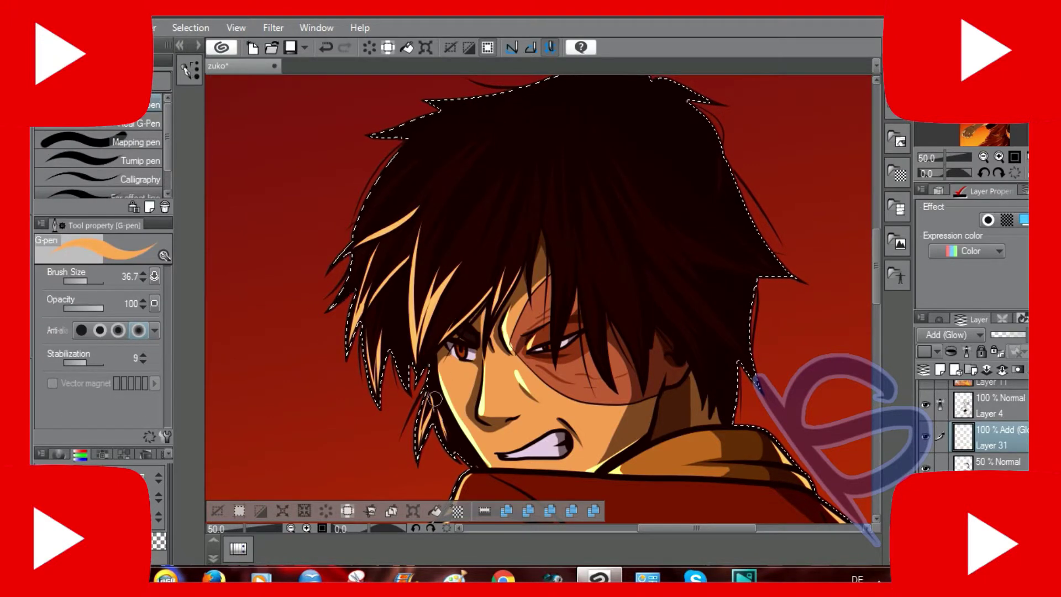
{"action": "key", "text": "e"}
{"action": "key", "text": "p"}
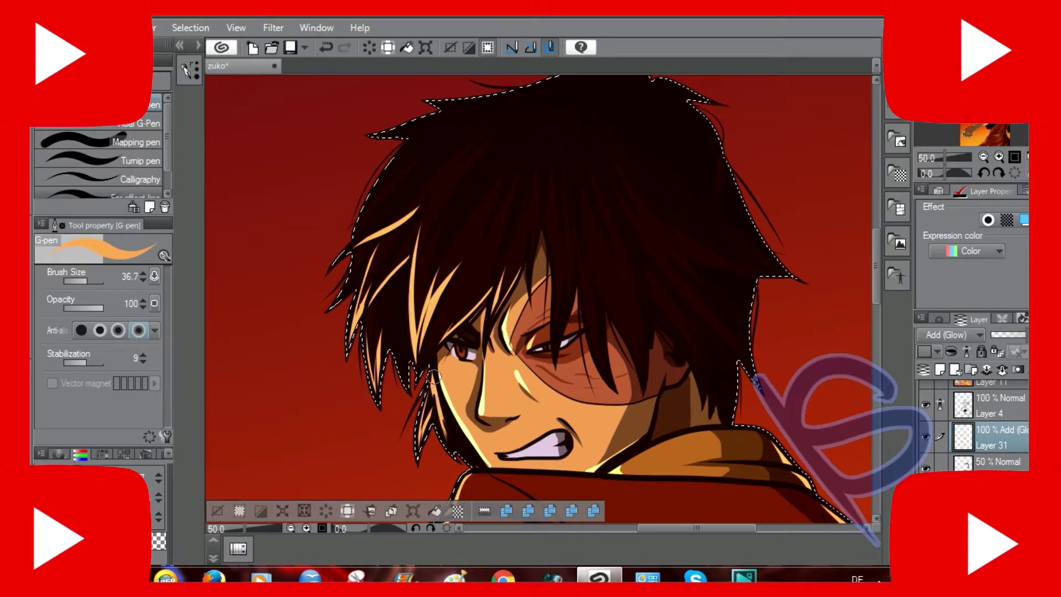
{"action": "key", "text": "e"}
{"action": "key", "text": "p"}
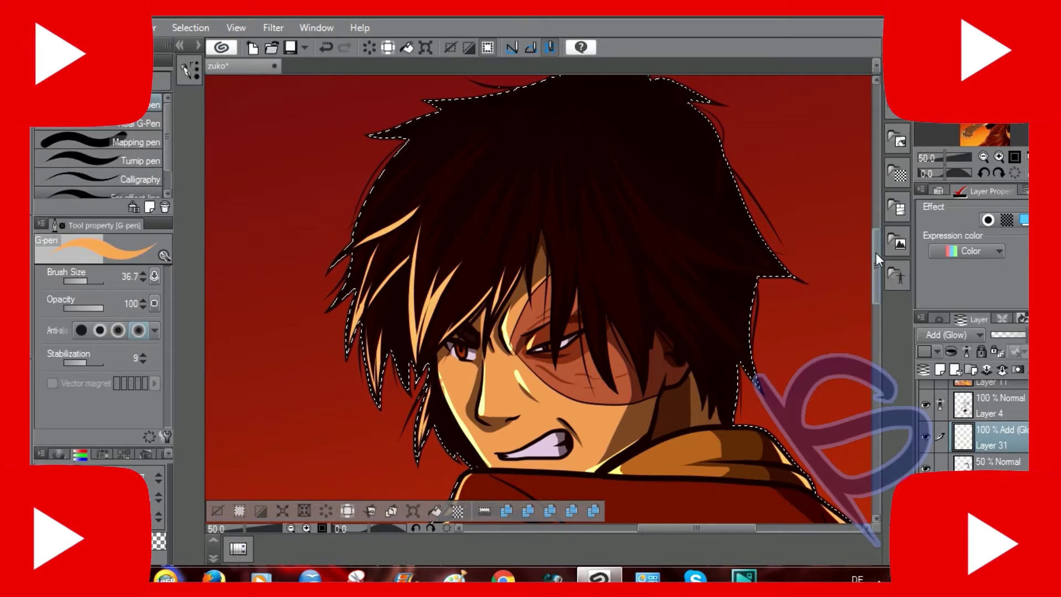
Extend the glowing strands up the outer edge of the hair toward the crown and refine them with the hard eraser.
{"action": "scroll", "coordinate": [876, 259], "scroll_direction": "up", "scroll_amount": 3}
{"action": "key", "text": "e"}
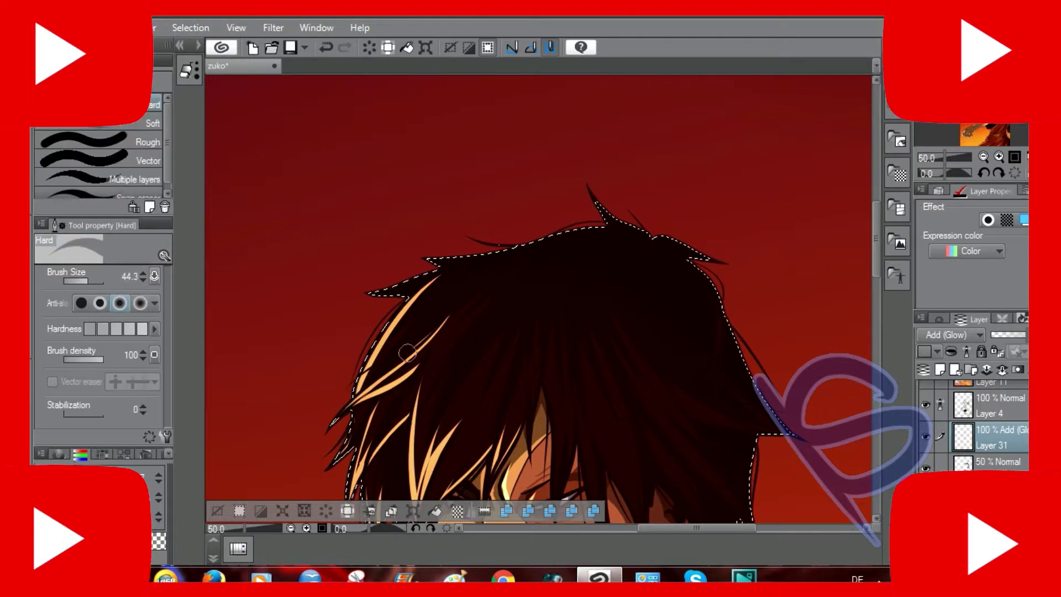
{"action": "key", "text": "p"}
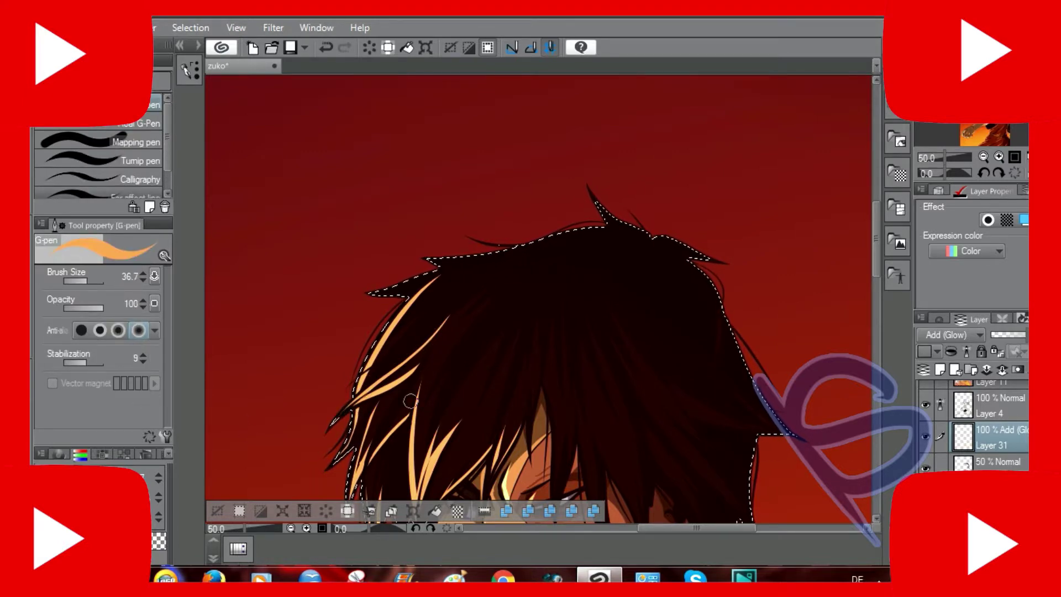
{"action": "key", "text": "e"}
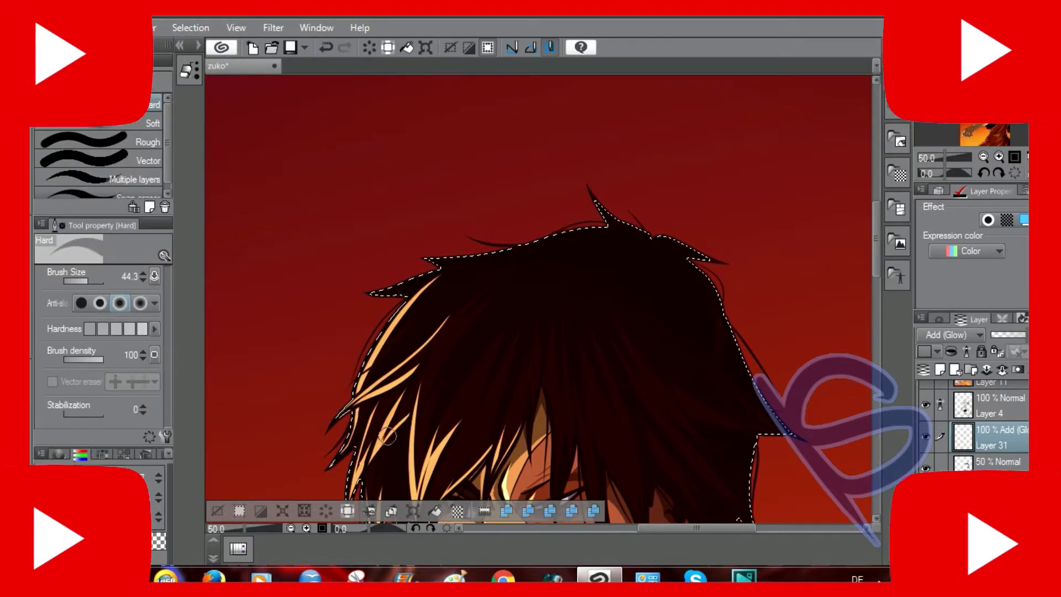
{"action": "key", "text": "p"}
Paint thin glowing strands at the centre parting and over the scarred eye with the G-pen at size 20.7, cleaning them with the eraser.
{"action": "scroll", "coordinate": [399, 403], "scroll_direction": "down", "scroll_amount": 2}
{"action": "scroll", "coordinate": [399, 404], "scroll_direction": "right", "scroll_amount": 2}
{"action": "key", "text": "e"}
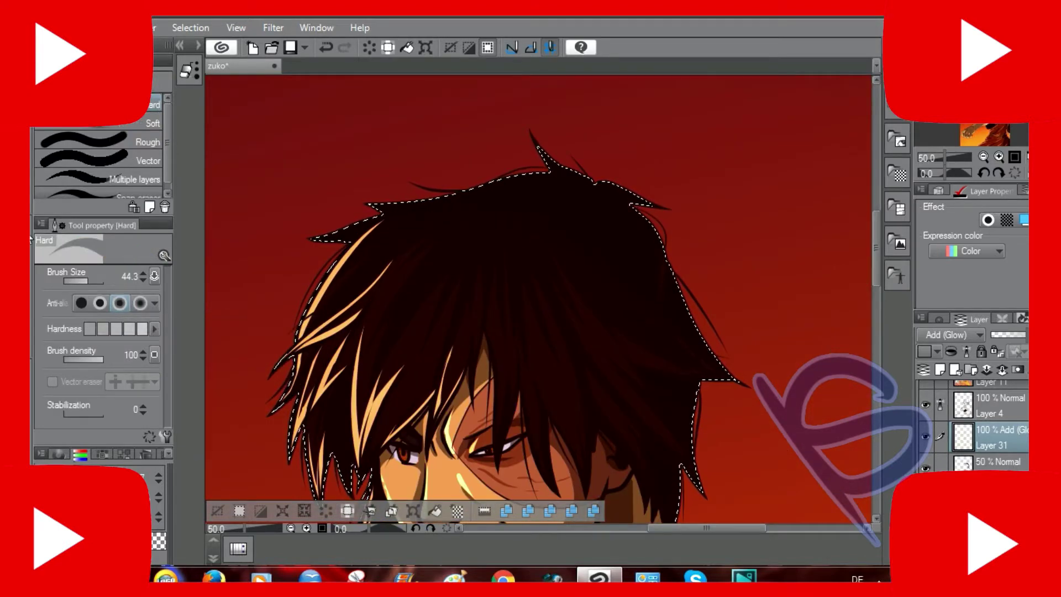
{"action": "key", "text": "p"}
{"action": "key", "text": "e"}
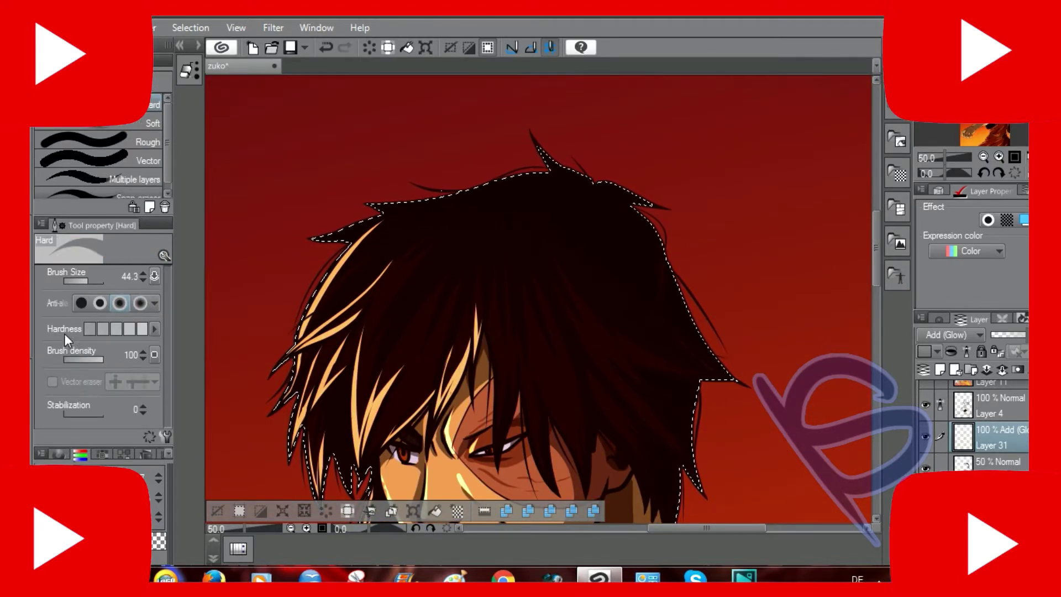
{"action": "key", "text": "p"}
{"action": "key", "text": "e"}
{"action": "key", "text": "p"}
{"action": "scroll", "coordinate": [493, 342], "scroll_direction": "down", "scroll_amount": 5}
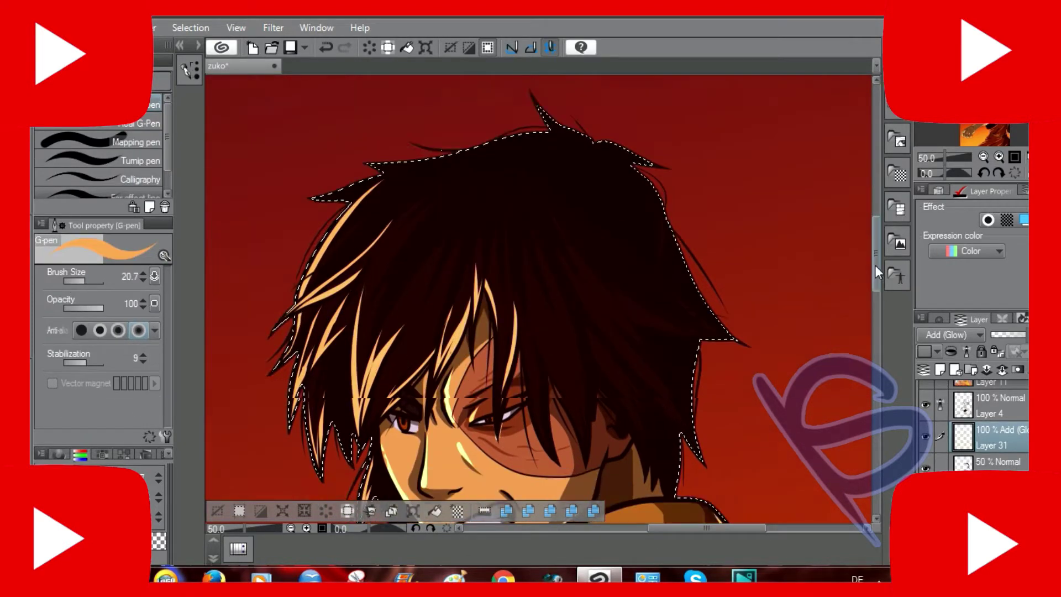
{"action": "key", "text": "e"}
{"action": "key", "text": "p"}
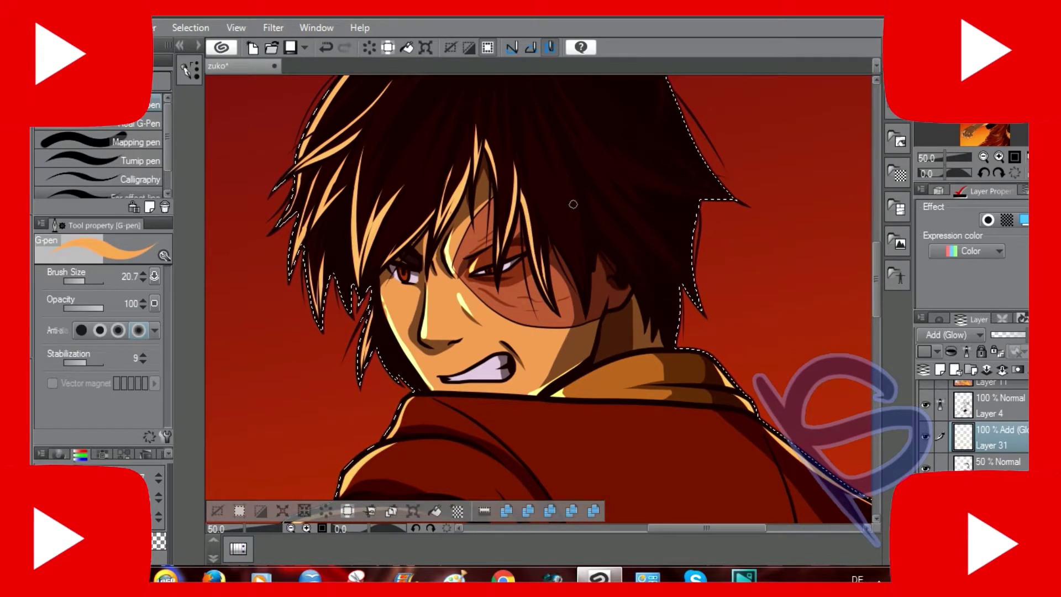
Add thin glowing strands to the hair locks falling over the scar toward the ear, sharpening them with the hard eraser.
{"action": "scroll", "coordinate": [494, 276], "scroll_direction": "up", "scroll_amount": 2}
{"action": "scroll", "coordinate": [494, 276], "scroll_direction": "right", "scroll_amount": 2}
{"action": "key", "text": "e"}
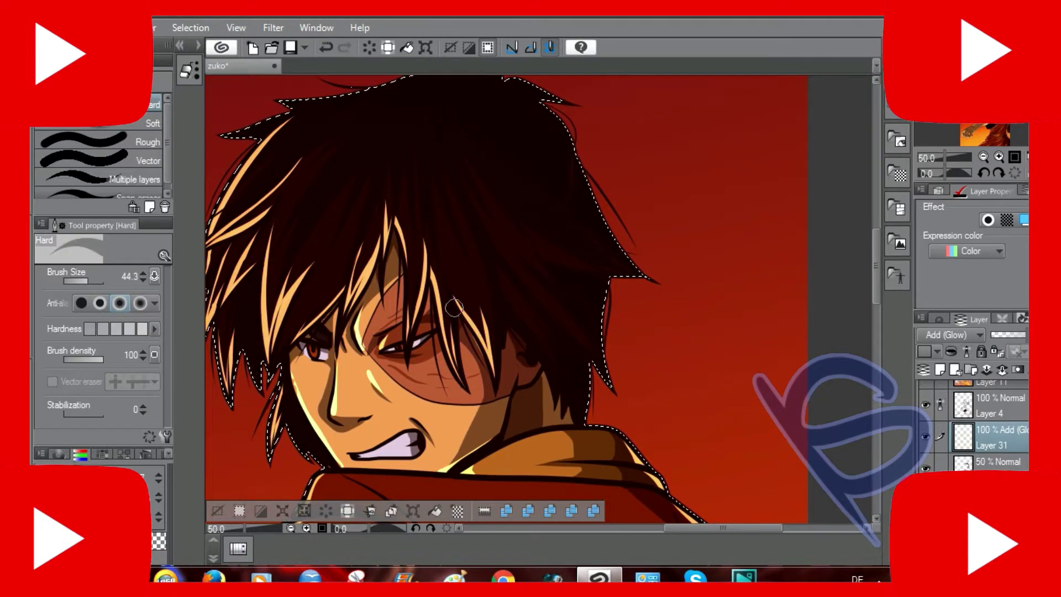
{"action": "key", "text": "p"}
{"action": "left_click", "coordinate": [517, 279], "text": "ctrl+shift"}
{"action": "left_click", "coordinate": [517, 280], "text": "alt"}
{"action": "key", "text": "e"}
{"action": "key", "text": "p"}
Touch up the head's shading on the 50% shadow layer, return to the Add (Glow) layer and pick up the orange highlight colour.
{"action": "left_click", "coordinate": [466, 341], "text": "ctrl+shift"}
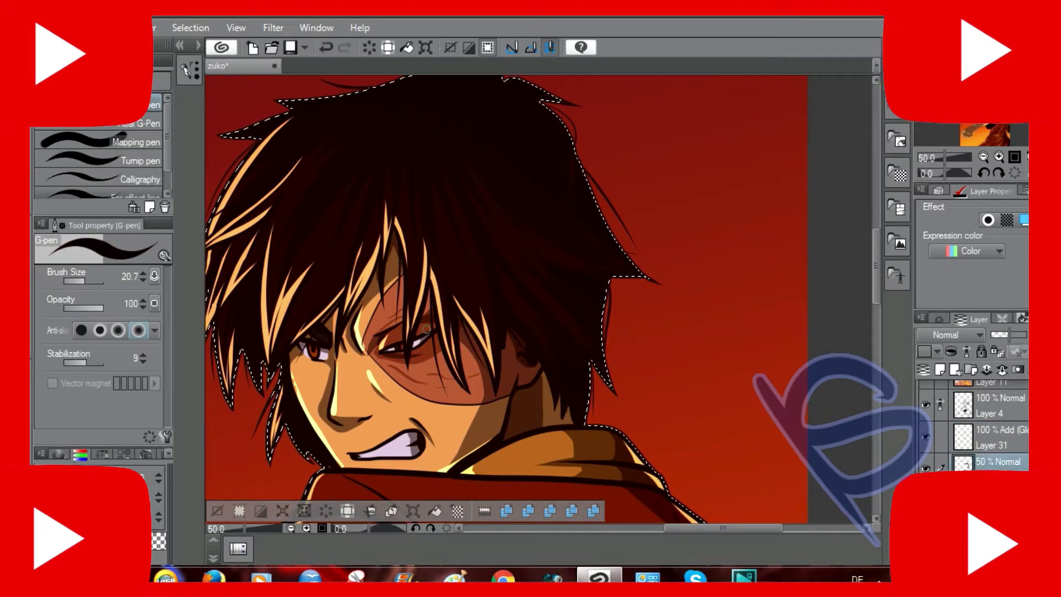
{"action": "left_click", "coordinate": [989, 437]}
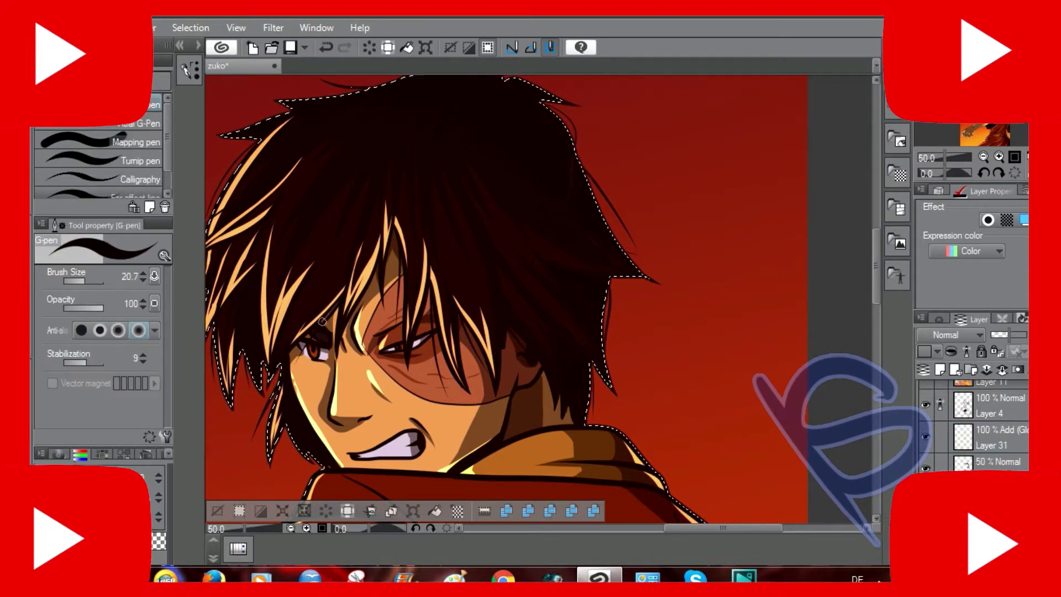
{"action": "key", "text": "i"}
{"action": "scroll", "coordinate": [457, 298], "scroll_direction": "up", "scroll_amount": 1}
Paint glowing orange strands on the hair behind the ear and along the nape's outer edge with the size 20.7 G-pen.
{"action": "key", "text": "p"}
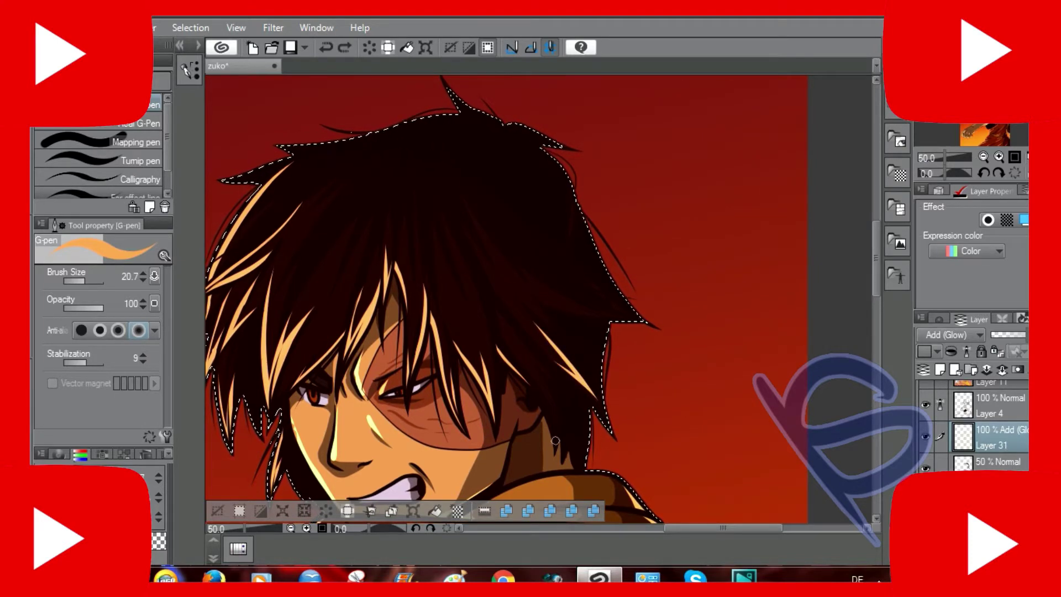
{"action": "key", "text": "e"}
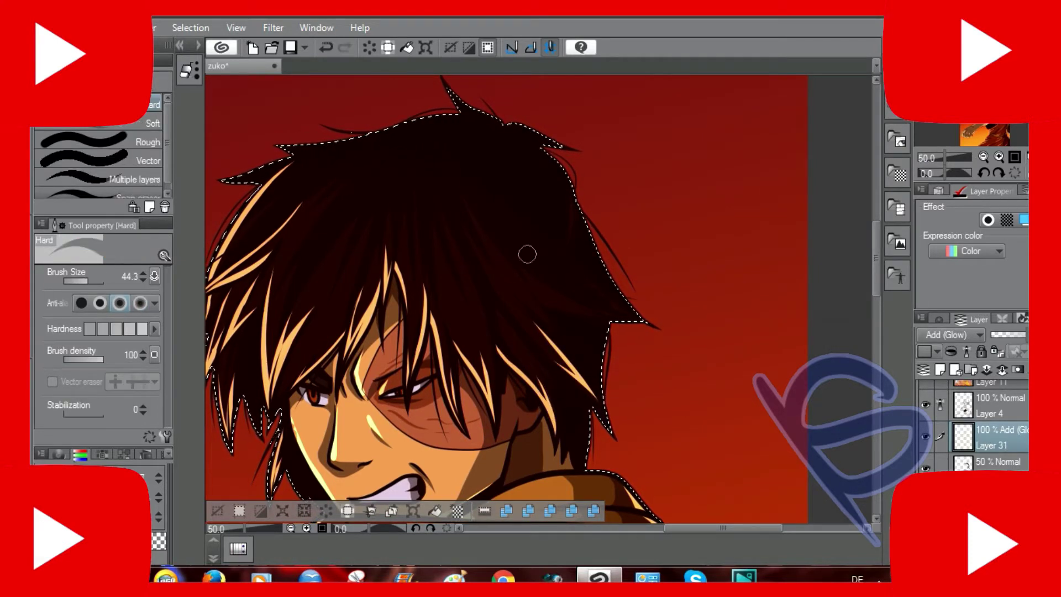
{"action": "scroll", "coordinate": [520, 263], "scroll_direction": "right", "scroll_amount": 3}
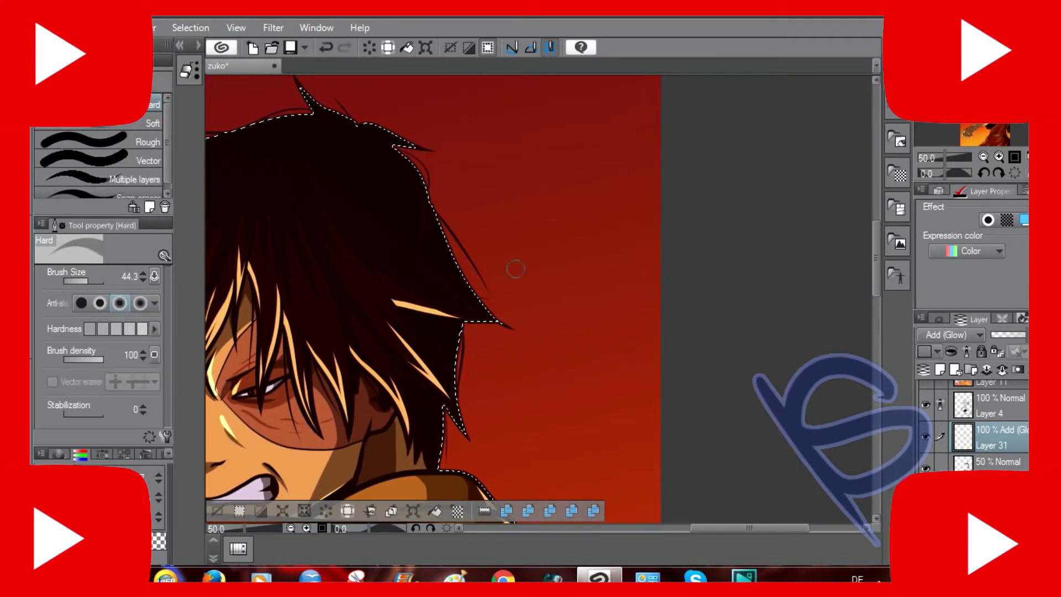
{"action": "key", "text": "p"}
{"action": "left_click_drag", "start_coordinate": [461, 325], "coordinate": [440, 453]}
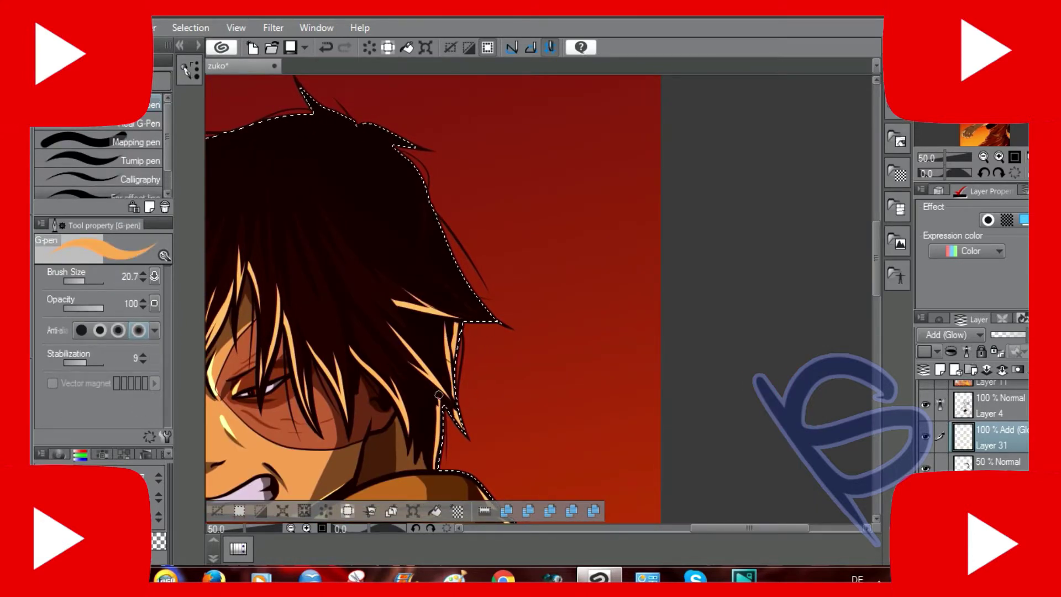
{"action": "left_click_drag", "start_coordinate": [439, 395], "coordinate": [434, 471]}
{"action": "scroll", "coordinate": [515, 330], "scroll_direction": "up", "scroll_amount": 2}
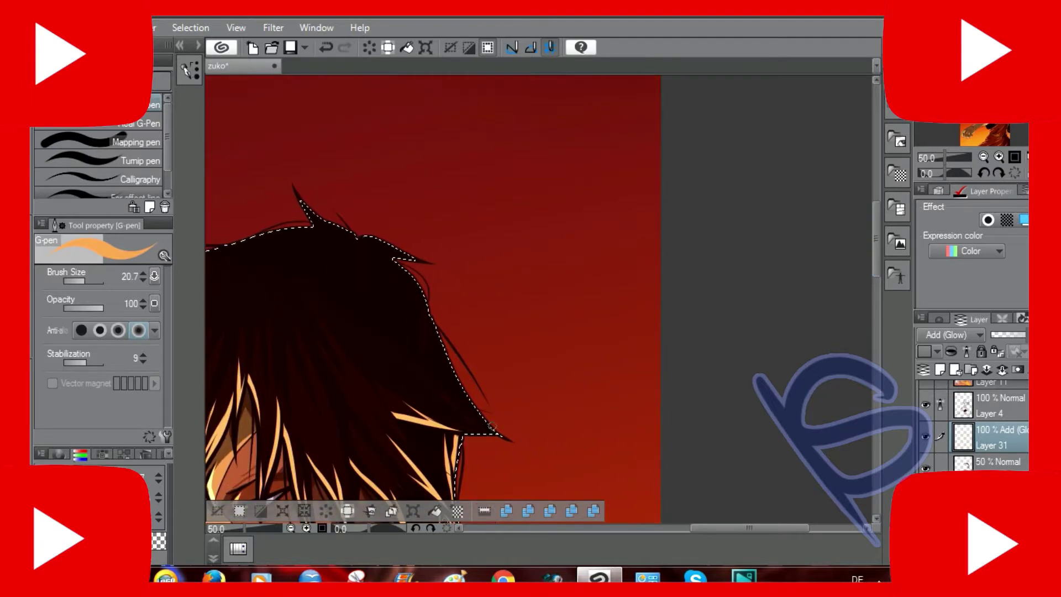
Clear the selection and lower the opacity of the Add (Glow) highlight layer, Layer 31, with the whole illustration in view.
{"action": "scroll", "coordinate": [729, 532], "scroll_direction": "left", "scroll_amount": 6}
{"action": "scroll", "coordinate": [501, 242], "scroll_direction": "down", "scroll_amount": 5}
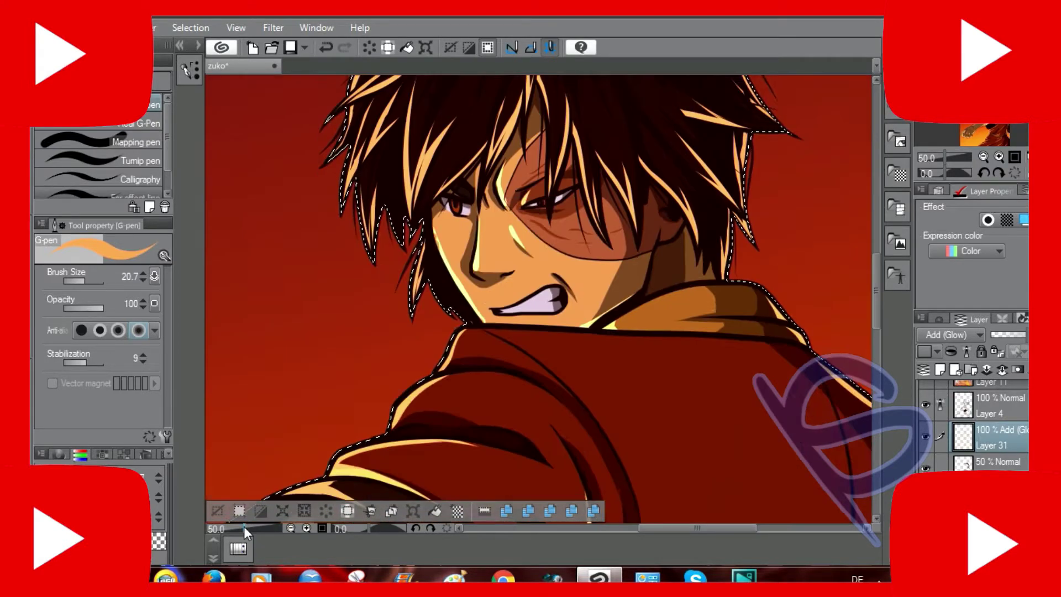
{"action": "left_click_drag", "start_coordinate": [1010, 333], "coordinate": [997, 336]}
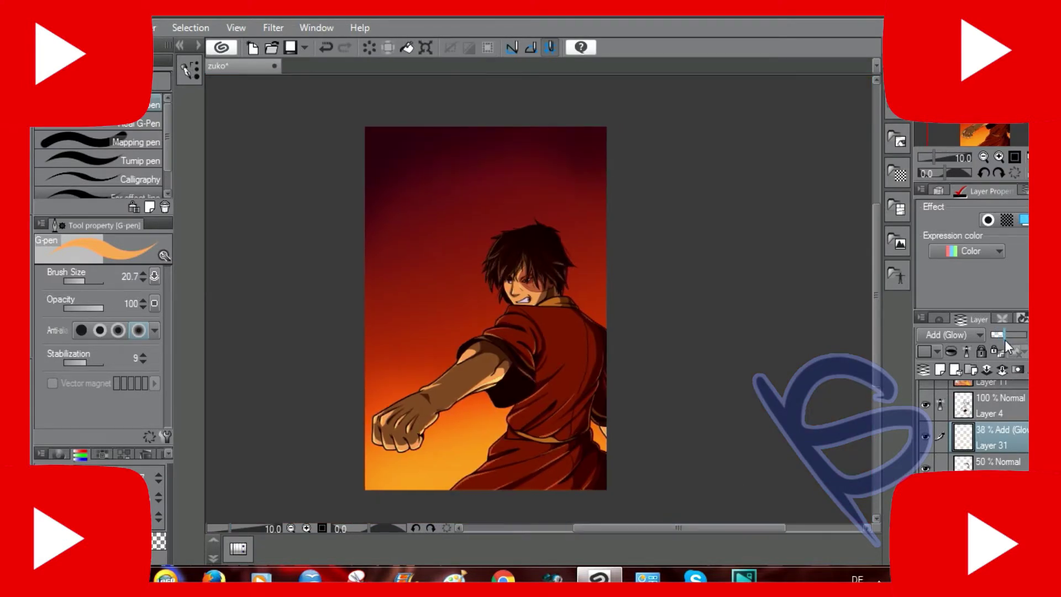
Turn the hidden Add (Glow) flame layers, including Layer 14 and Layer 15, back on over the character.
{"action": "scroll", "coordinate": [957, 434], "scroll_direction": "down", "scroll_amount": 3}
{"action": "scroll", "coordinate": [938, 420], "scroll_direction": "up", "scroll_amount": 1}
{"action": "left_click", "coordinate": [926, 414]}
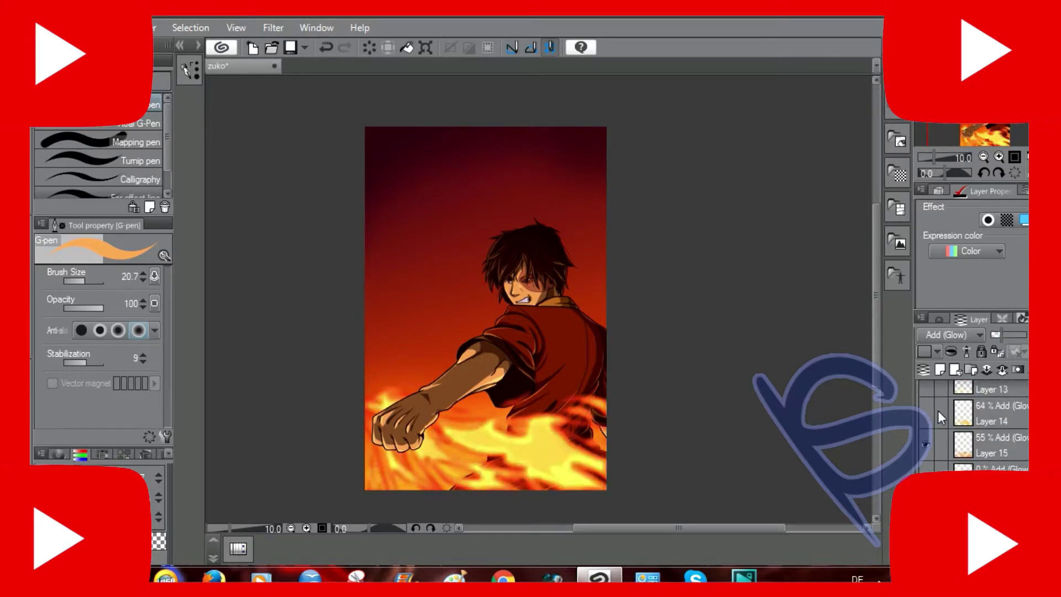
{"action": "left_click", "coordinate": [926, 447]}
{"action": "scroll", "coordinate": [989, 425], "scroll_direction": "down", "scroll_amount": 3}
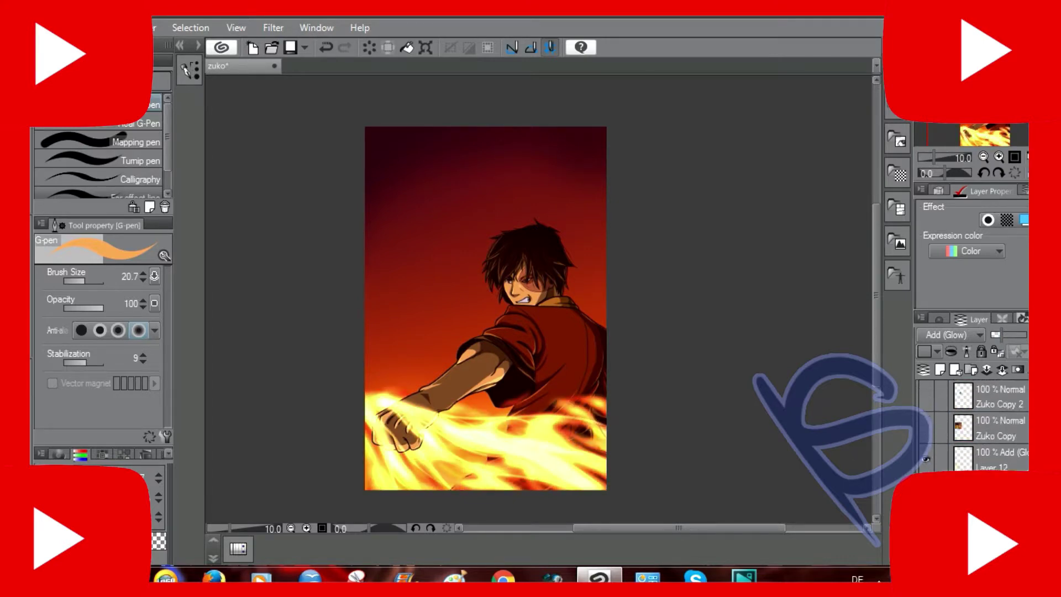
Add a new normal layer directly below Layer 11 and select the character's silhouette.
{"action": "left_click", "coordinate": [992, 456]}
{"action": "key", "text": "w"}
{"action": "left_click", "coordinate": [960, 420], "text": "ctrl"}
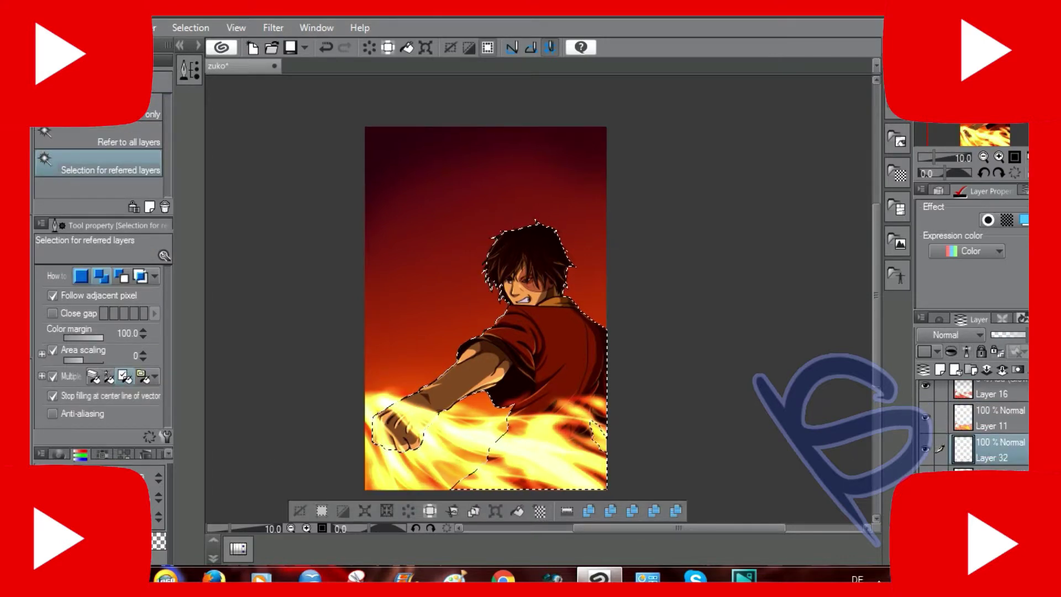
Airbrush soft black shading over the character's back at size 435.8, soften it with the soft eraser, and set Layer 32 to Overlay at 51%.
{"action": "key", "text": "b"}
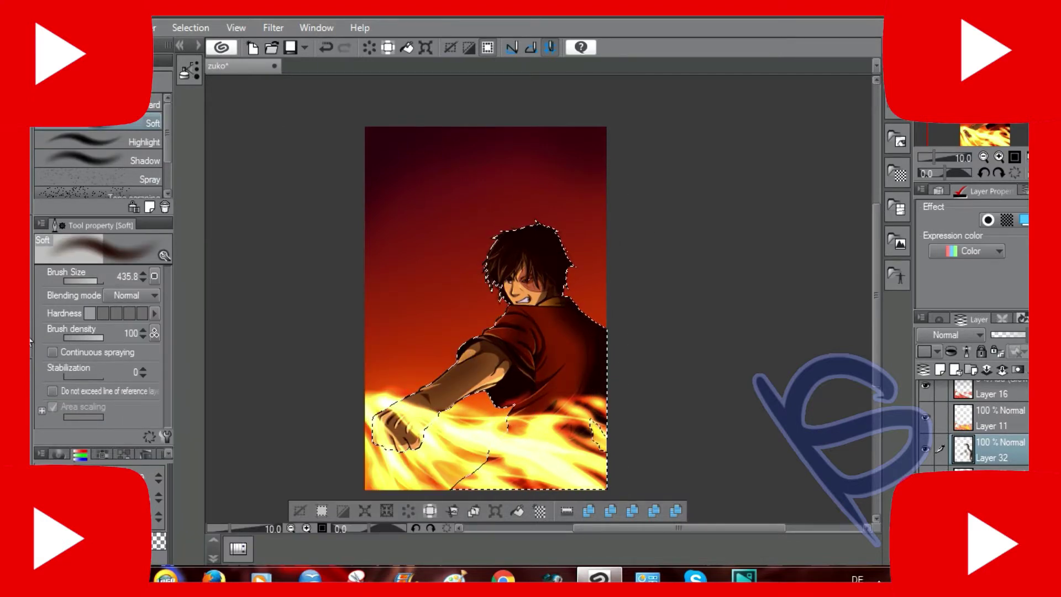
{"action": "key", "text": "e"}
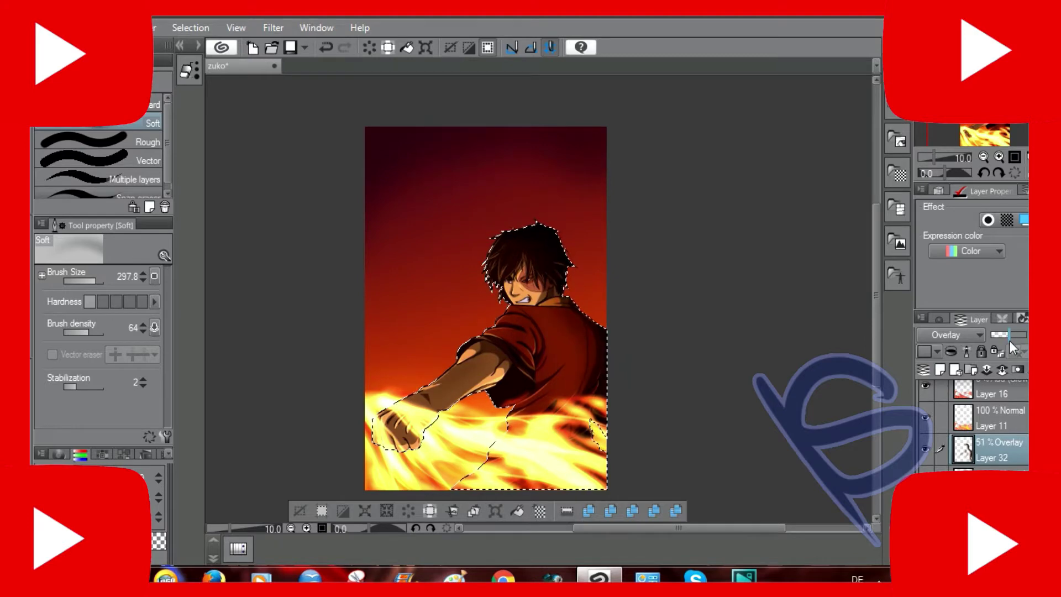
Airbrush soft orange light onto the character on a new layer above Layer 32, set it to Add (Glow) at 36%, and clear the selection.
{"action": "left_click", "coordinate": [940, 369]}
{"action": "key", "text": "b"}
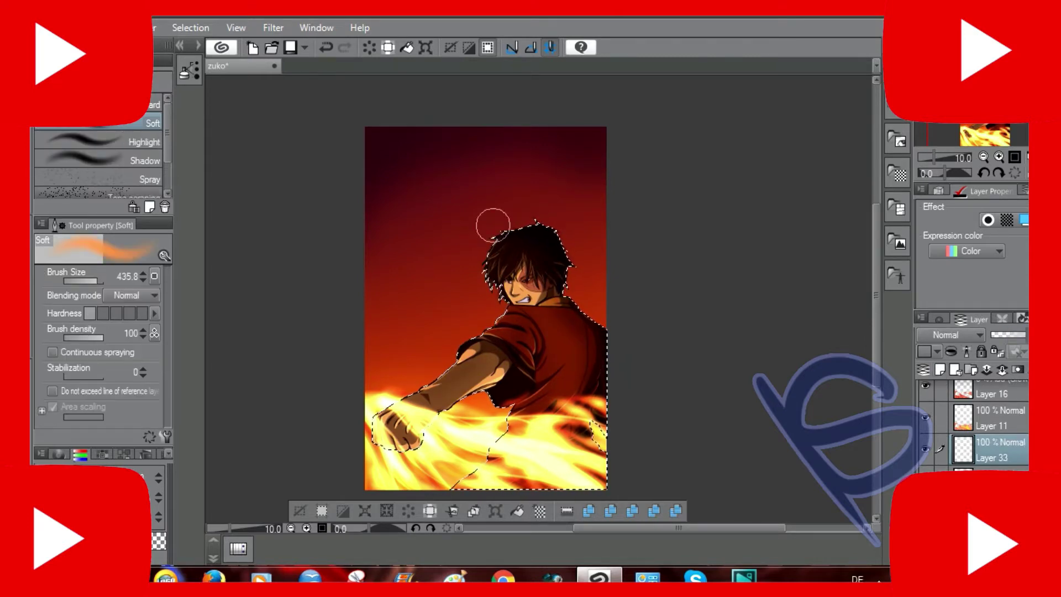
{"action": "left_click_drag", "start_coordinate": [504, 328], "coordinate": [538, 299]}
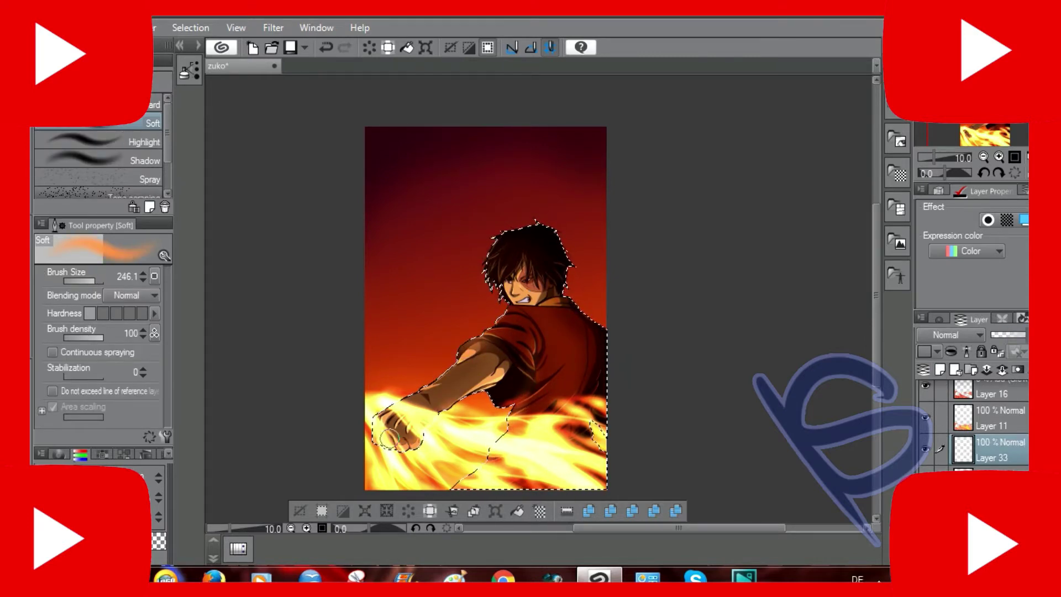
{"action": "left_click", "coordinate": [1010, 335]}
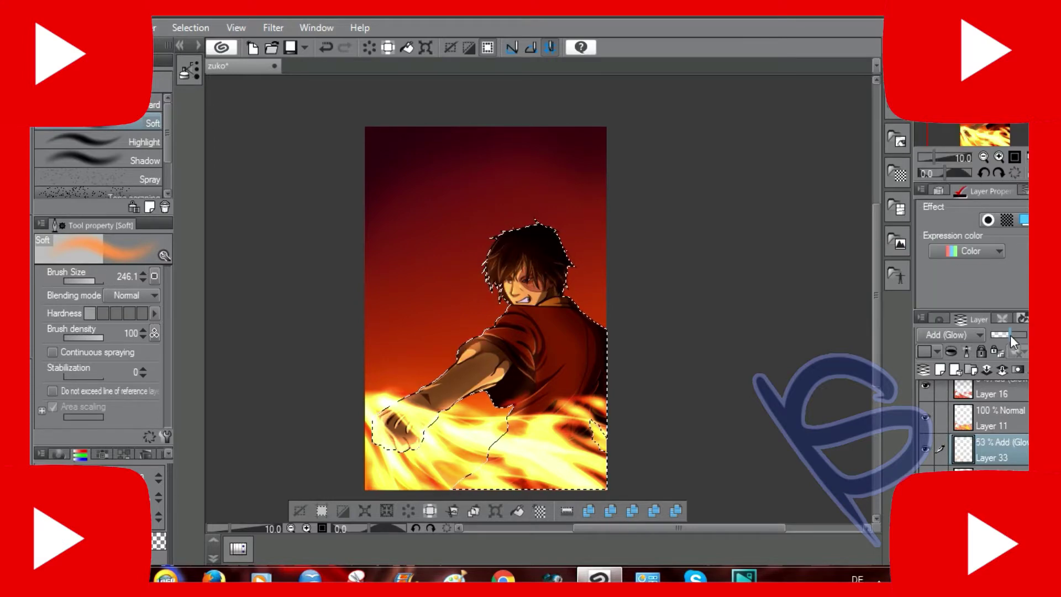
{"action": "key", "text": "ctrl+d"}
{"action": "left_click", "coordinate": [306, 528]}
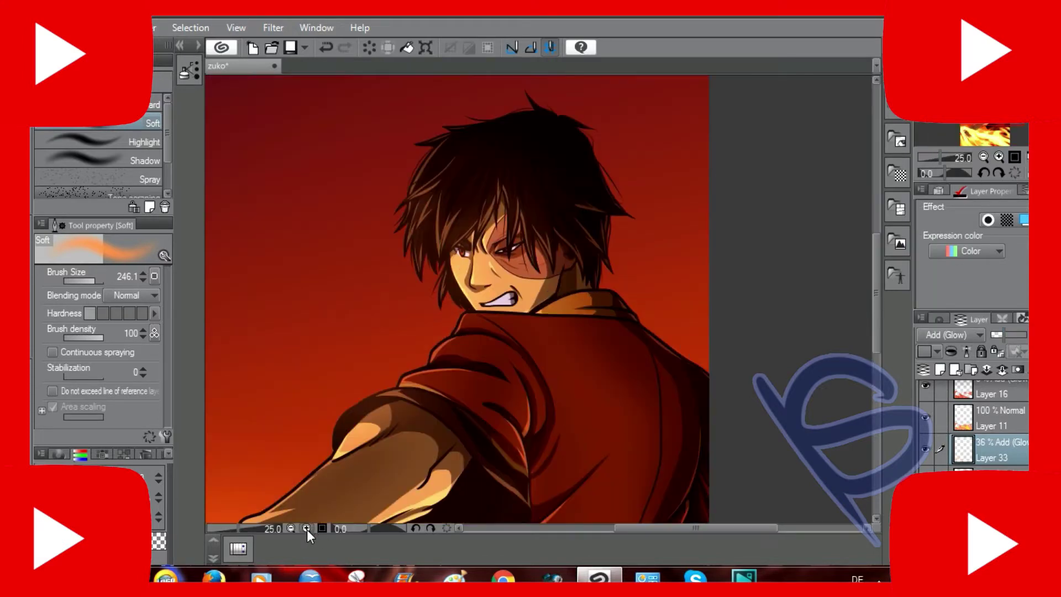
{"action": "left_click", "coordinate": [306, 528]}
Select the character's silhouette by inverting a background selection on Layer 4, and add a new layer directly above Layer 4.
{"action": "key", "text": "ctrl+shift+n"}
{"action": "key", "text": "p"}
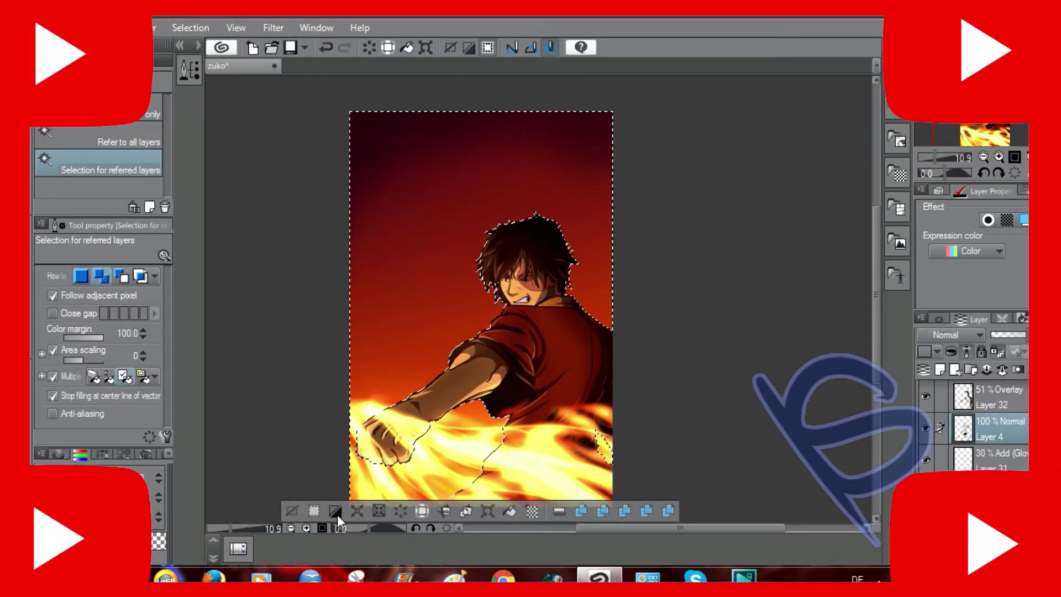
{"action": "key", "text": "ctrl+shift+n"}
Darken the character's back with a large soft black airbrush, set the new layer to Overlay at 66%, and clear the selection.
{"action": "key", "text": "b"}
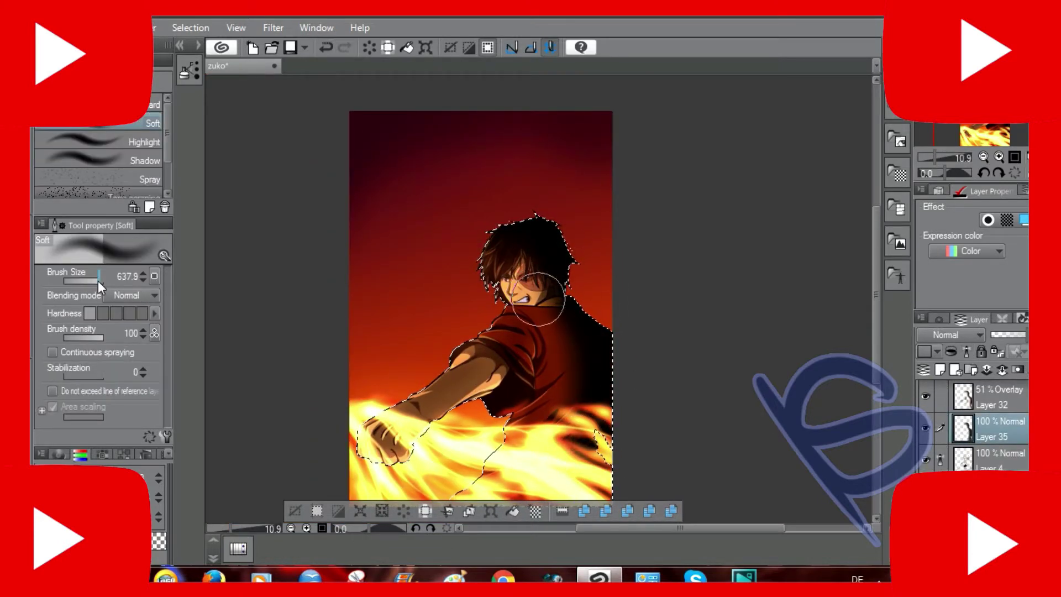
{"action": "left_click_drag", "start_coordinate": [100, 284], "coordinate": [95, 285]}
{"action": "left_click", "coordinate": [946, 335]}
{"action": "left_click", "coordinate": [947, 183]}
{"action": "left_click", "coordinate": [1013, 336]}
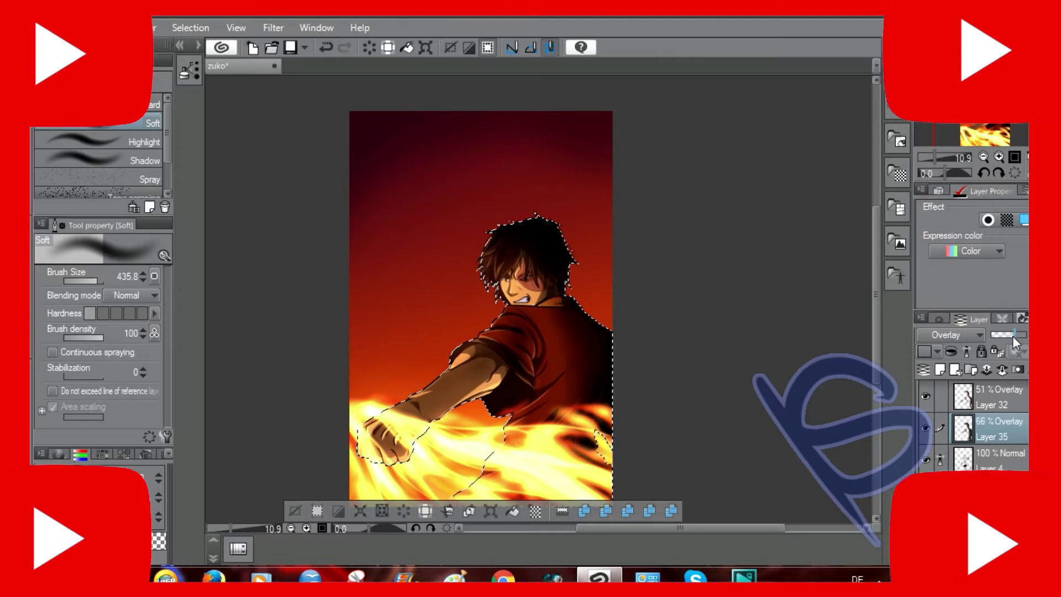
{"action": "key", "text": "ctrl+d"}
Darken the upper background with a size 2000 soft black airbrush, blend that layer as Overlay at reduced opacity, and save the illustration.
{"action": "scroll", "coordinate": [972, 426], "scroll_direction": "down", "scroll_amount": 5}
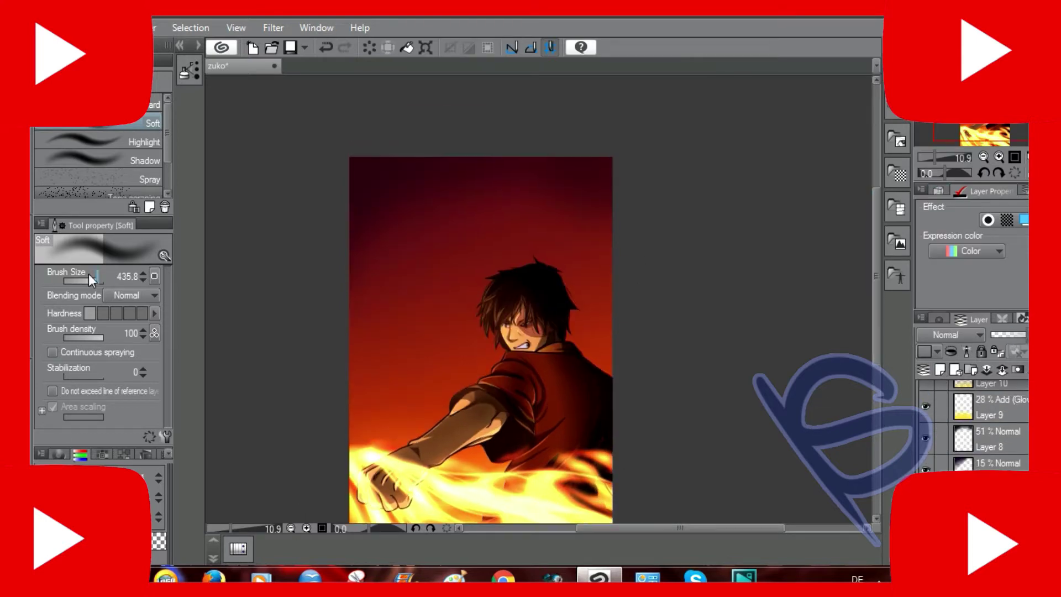
{"action": "left_click_drag", "start_coordinate": [88, 277], "coordinate": [105, 277]}
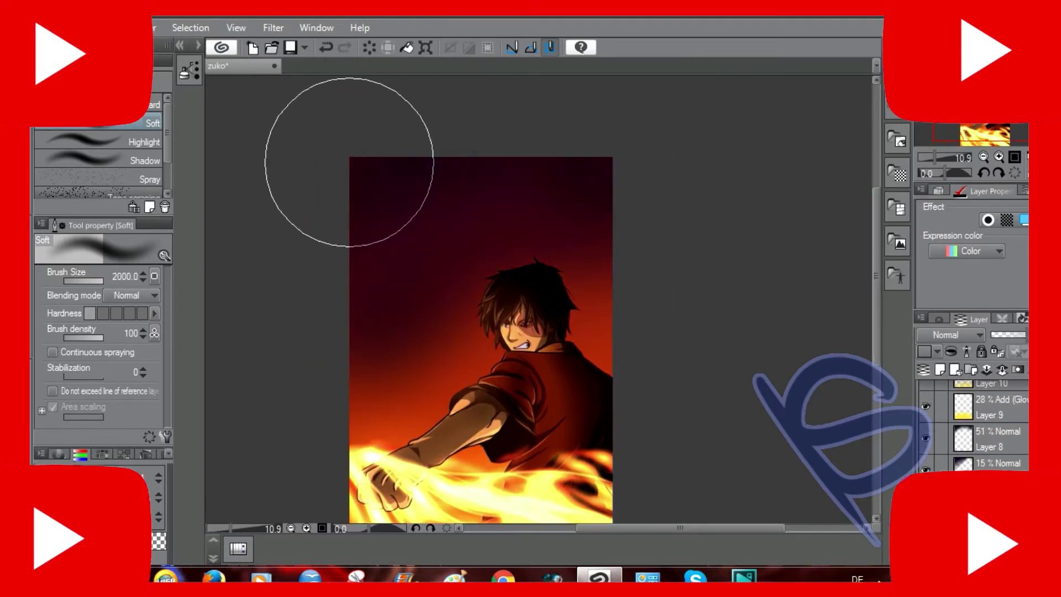
{"action": "left_click", "coordinate": [945, 335]}
{"action": "left_click", "coordinate": [945, 180]}
{"action": "scroll", "coordinate": [989, 426], "scroll_direction": "up", "scroll_amount": 5}
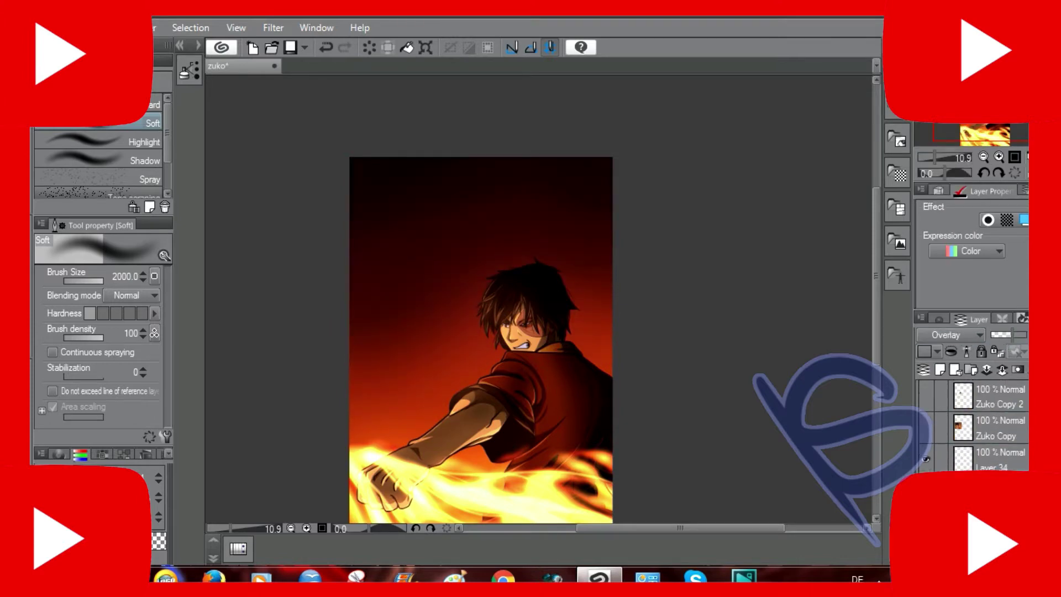
{"action": "left_click", "coordinate": [290, 49]}
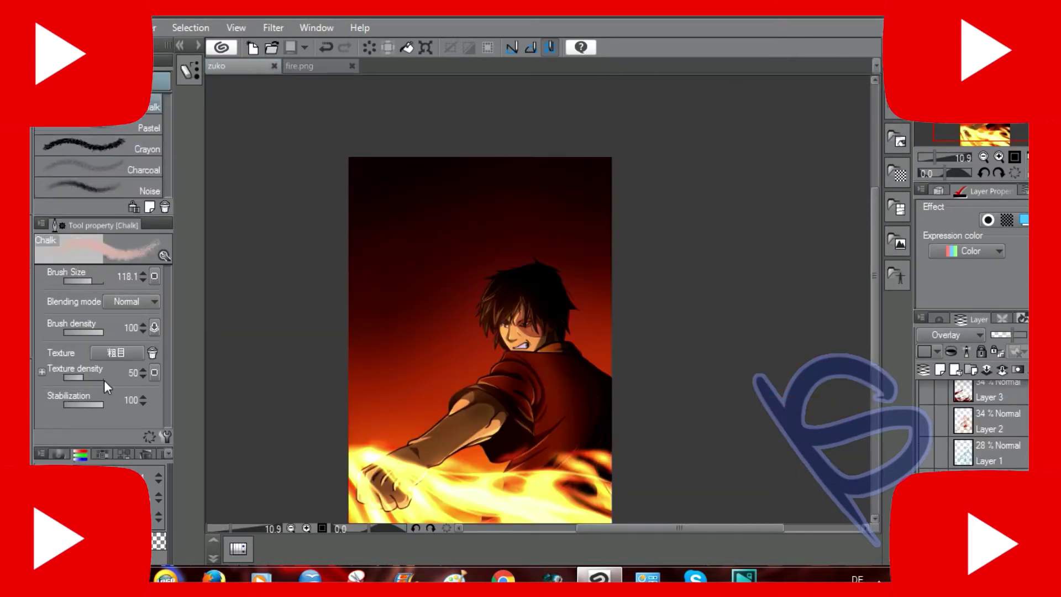
Try the Smooth, Oil paint flat brush and Color change brushes with test strokes on the dark background, and undo them.
{"action": "key", "text": "p"}
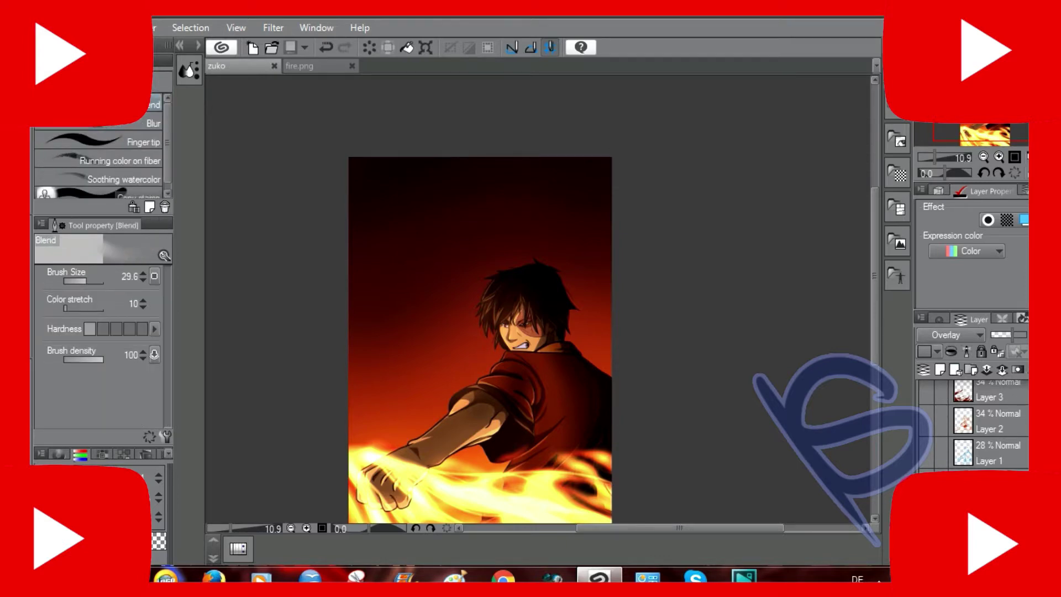
{"action": "left_click", "coordinate": [143, 123]}
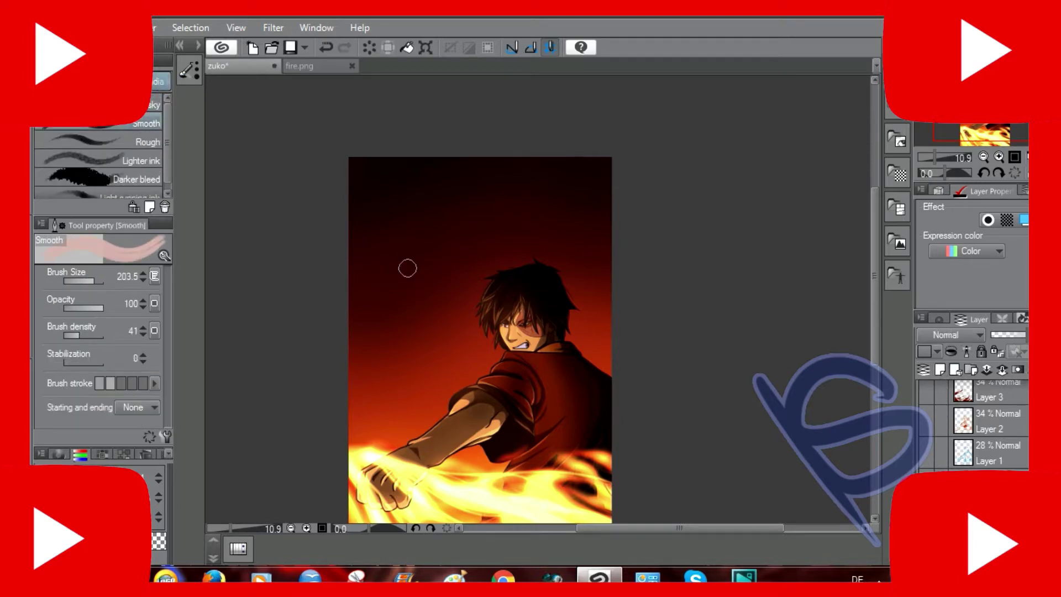
{"action": "key", "text": "b"}
{"action": "key", "text": "b"}
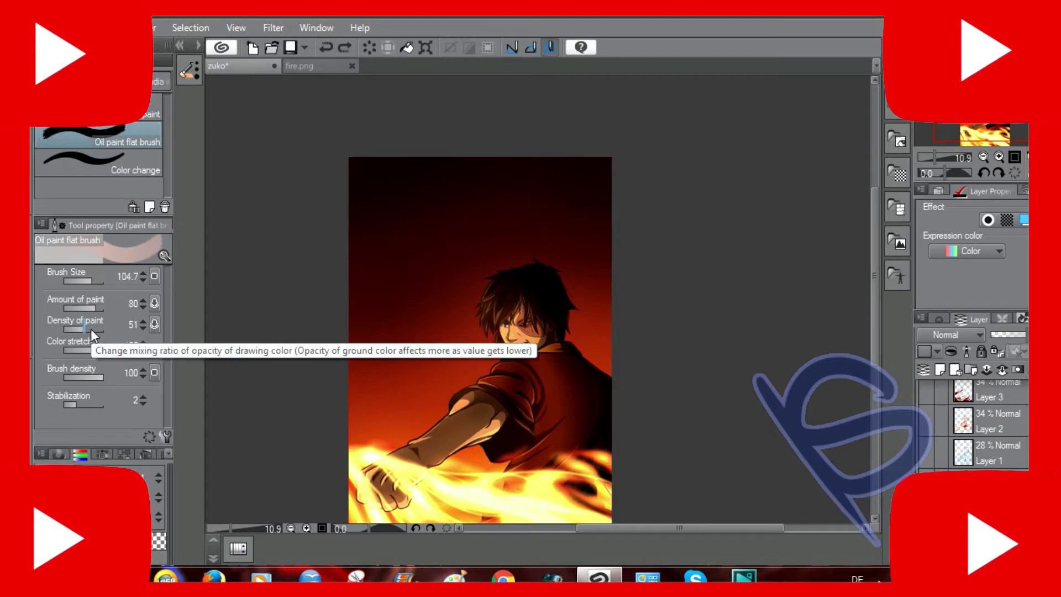
{"action": "mouse_move", "coordinate": [391, 191]}
{"action": "left_mouse_down"}
{"action": "mouse_move", "coordinate": [394, 381]}
{"action": "mouse_move", "coordinate": [409, 181]}
{"action": "left_mouse_up"}
{"action": "key", "text": "ctrl+z"}
{"action": "left_click", "coordinate": [100, 163]}
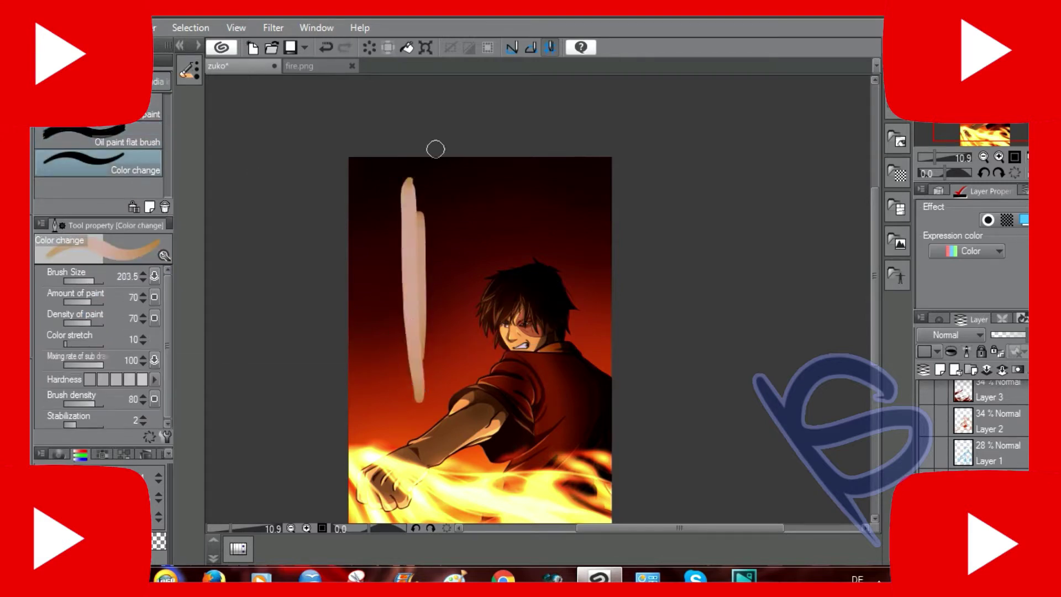
{"action": "key", "text": "ctrl+z"}
Try the Watercolor brush for pale lettering strokes on the dark background beside the character.
{"action": "left_click", "coordinate": [99, 166]}
{"action": "left_click_drag", "start_coordinate": [413, 220], "coordinate": [408, 284]}
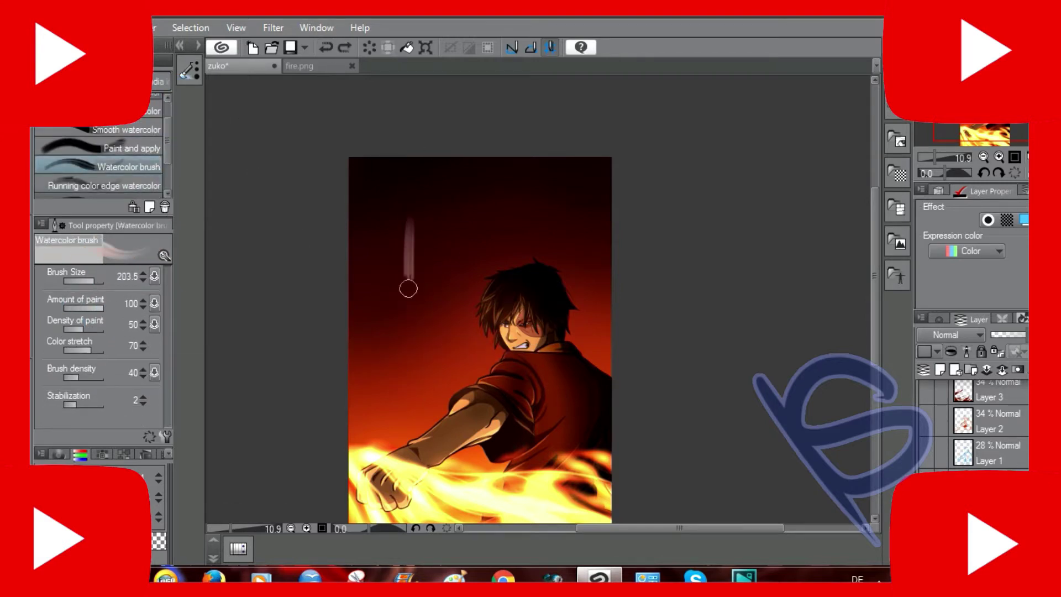
{"action": "key", "text": "ctrl+z"}
{"action": "left_click_drag", "start_coordinate": [390, 238], "coordinate": [372, 351]}
{"action": "left_click_drag", "start_coordinate": [412, 266], "coordinate": [439, 354]}
Check the lettering in fire.png, and retune the Oil paint flat brush to amount of paint 87 and brush density 81.
{"action": "left_click", "coordinate": [318, 66]}
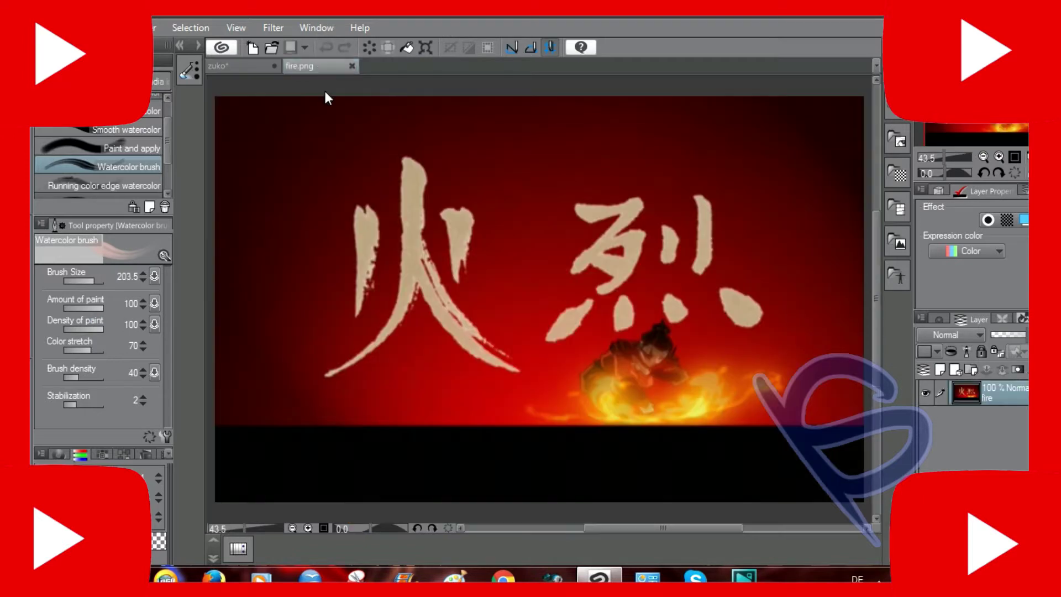
{"action": "left_click", "coordinate": [216, 66]}
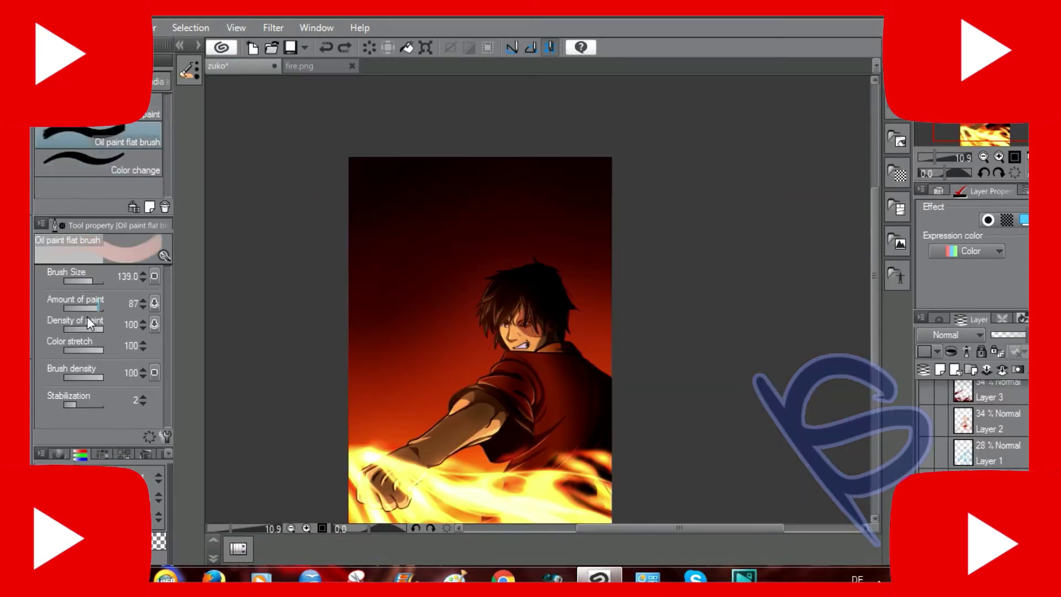
{"action": "left_click", "coordinate": [95, 377]}
{"action": "left_click", "coordinate": [74, 350]}
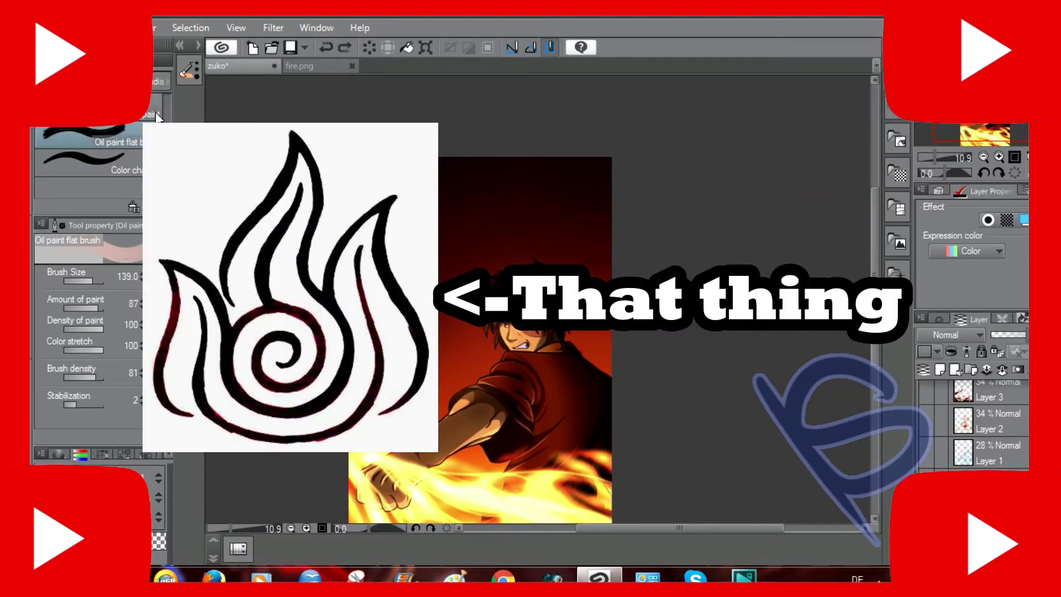
{"action": "key", "text": "j"}
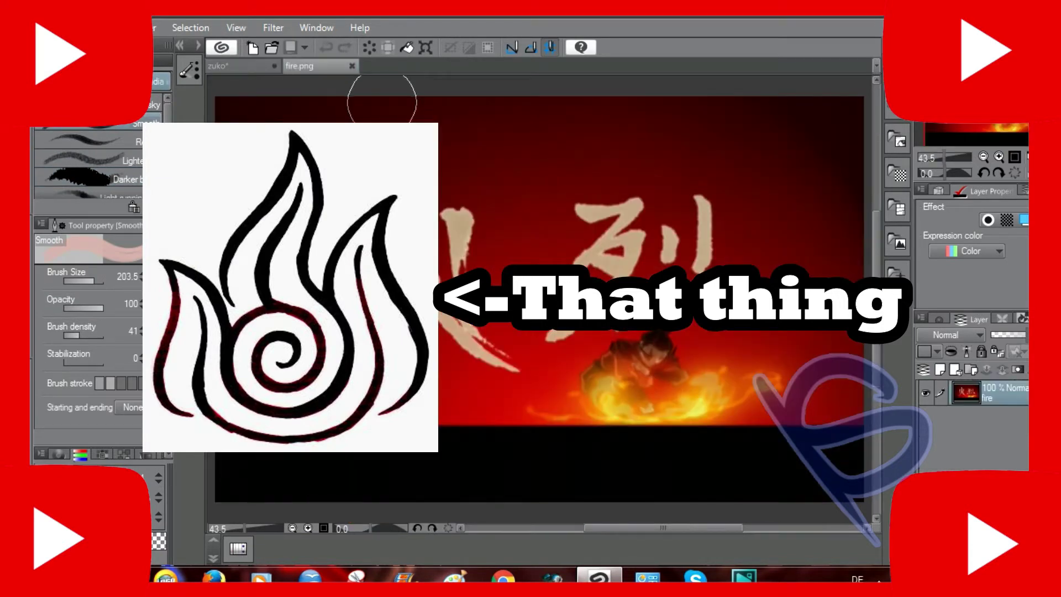
Copy the fire.png picture into the zuko document and move it down above the flames as a lettering reference.
{"action": "key", "text": "w"}
{"action": "left_click", "coordinate": [251, 62]}
{"action": "key", "text": "ctrl+v"}
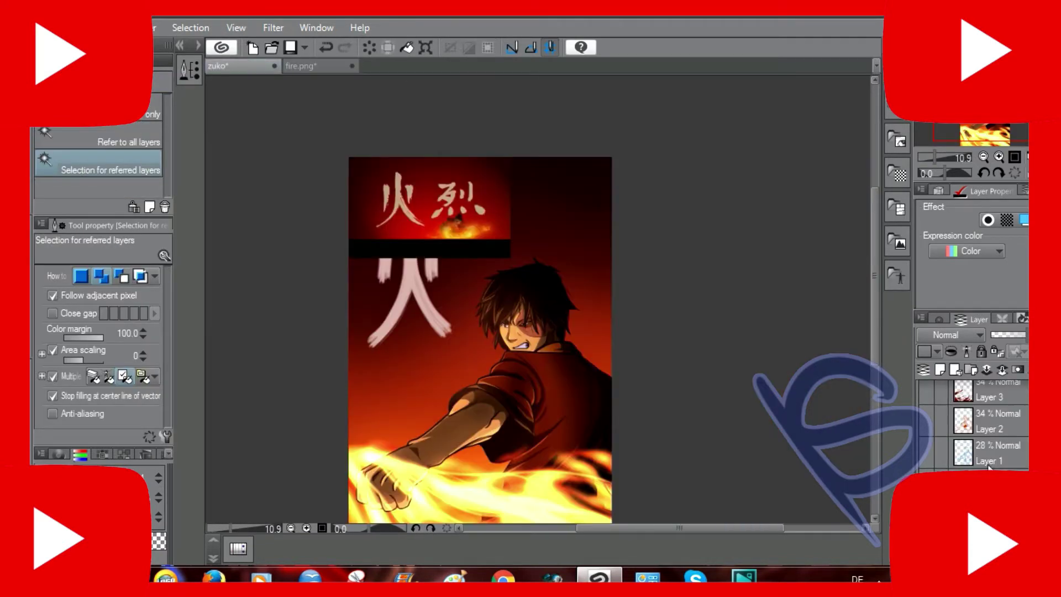
{"action": "key", "text": "k"}
{"action": "left_click_drag", "start_coordinate": [431, 210], "coordinate": [431, 387]}
{"action": "scroll", "coordinate": [990, 425], "scroll_direction": "down", "scroll_amount": 1}
Lasso and delete all the rough pale lettering painted above the reference picture, and clear the selection.
{"action": "mouse_move", "coordinate": [464, 237]}
{"action": "left_mouse_down"}
{"action": "mouse_move", "coordinate": [517, 227]}
{"action": "mouse_move", "coordinate": [518, 257]}
{"action": "left_mouse_up"}
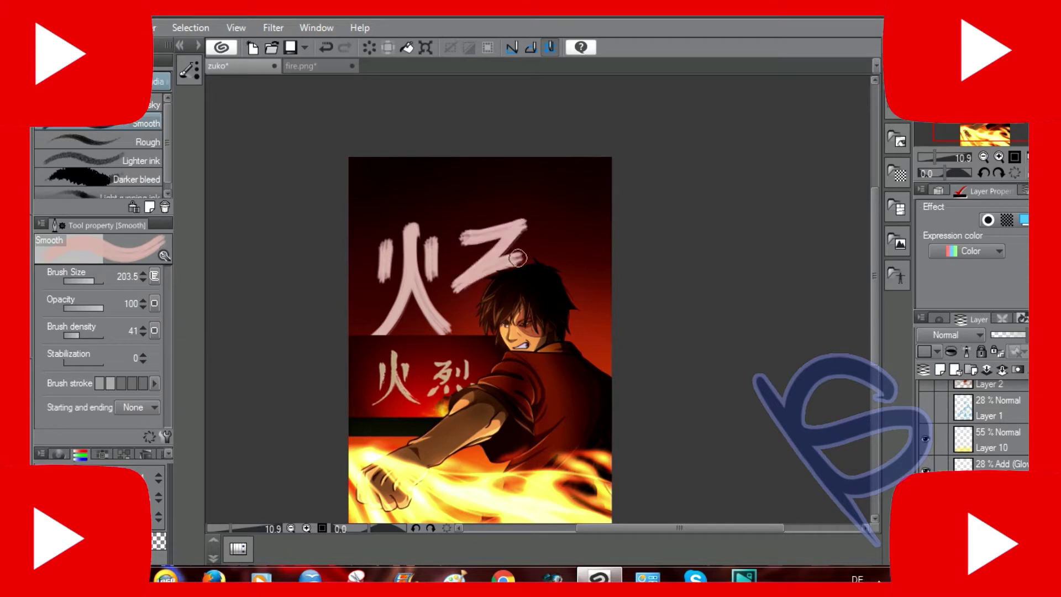
{"action": "key", "text": "ctrl+z"}
{"action": "key", "text": "m"}
{"action": "left_click_drag", "start_coordinate": [360, 199], "coordinate": [498, 360]}
{"action": "key", "text": "Delete"}
{"action": "key", "text": "ctrl+d"}
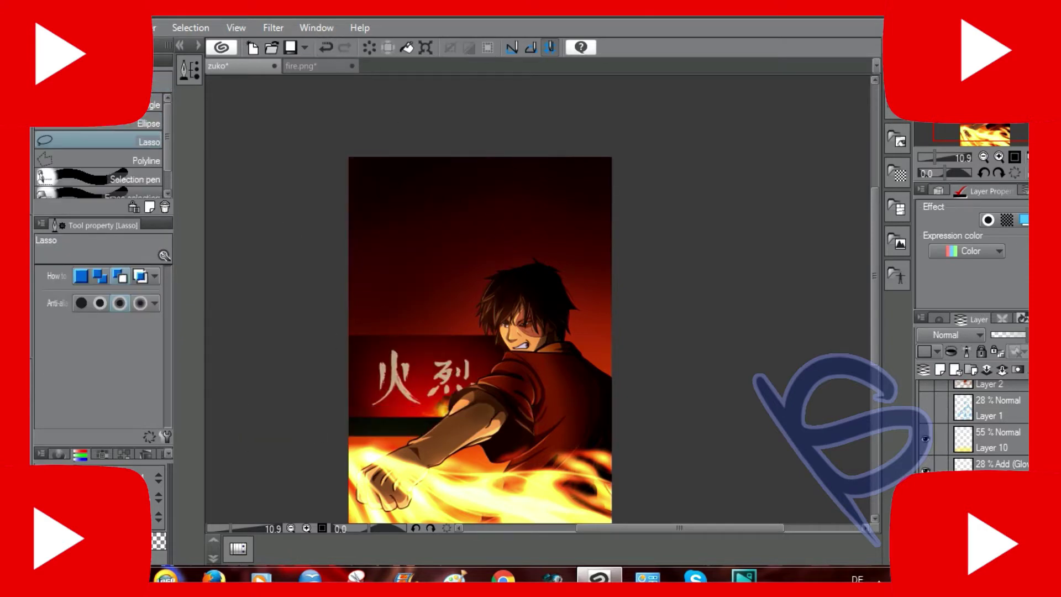
Test the Smooth brush with its size driven by pen pressure and velocity, and with only random variation at minimum value 90.
{"action": "key", "text": "b"}
{"action": "left_click_drag", "start_coordinate": [103, 280], "coordinate": [99, 280]}
{"action": "left_click", "coordinate": [154, 276]}
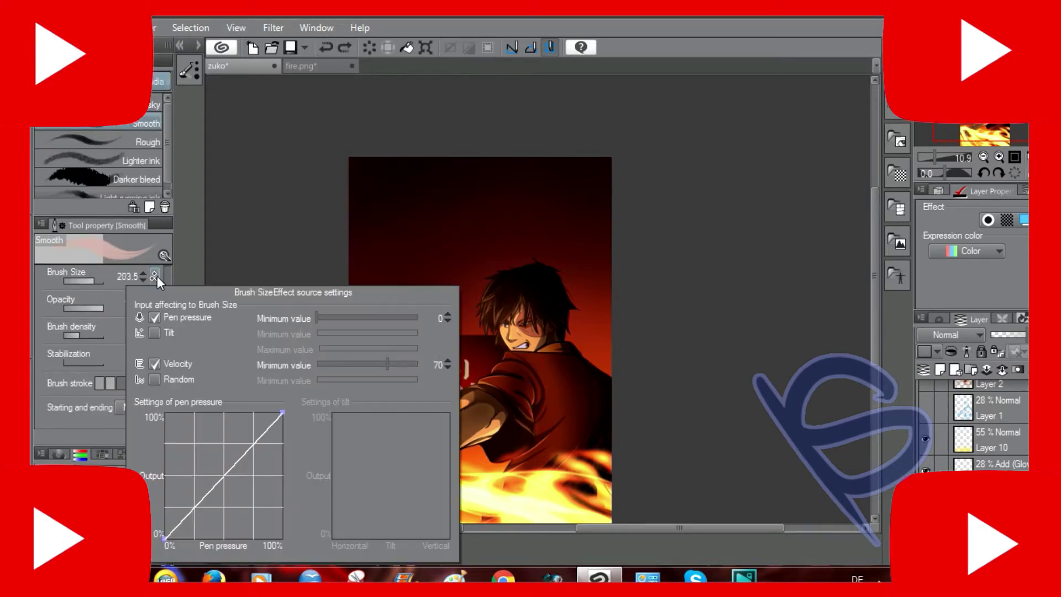
{"action": "left_click_drag", "start_coordinate": [397, 189], "coordinate": [398, 259]}
{"action": "left_click", "coordinate": [154, 276]}
{"action": "left_click_drag", "start_coordinate": [401, 180], "coordinate": [412, 283]}
{"action": "left_click", "coordinate": [154, 276]}
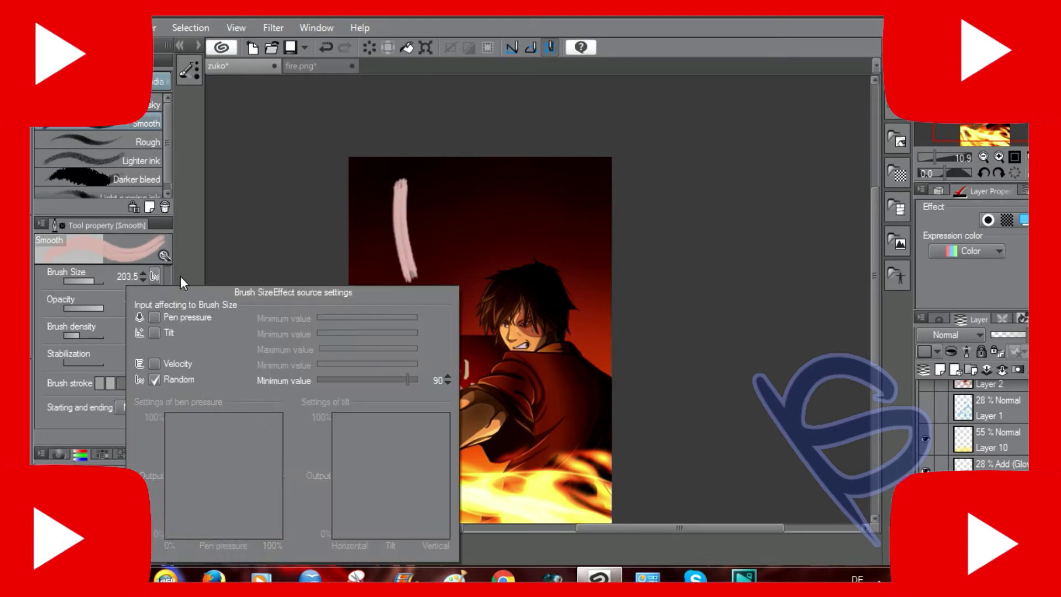
{"action": "key", "text": "ctrl+z"}
Set the Smooth brush to size 168.2 with pen pressure and random variation affecting size, and undo the test strokes.
{"action": "left_click", "coordinate": [154, 276]}
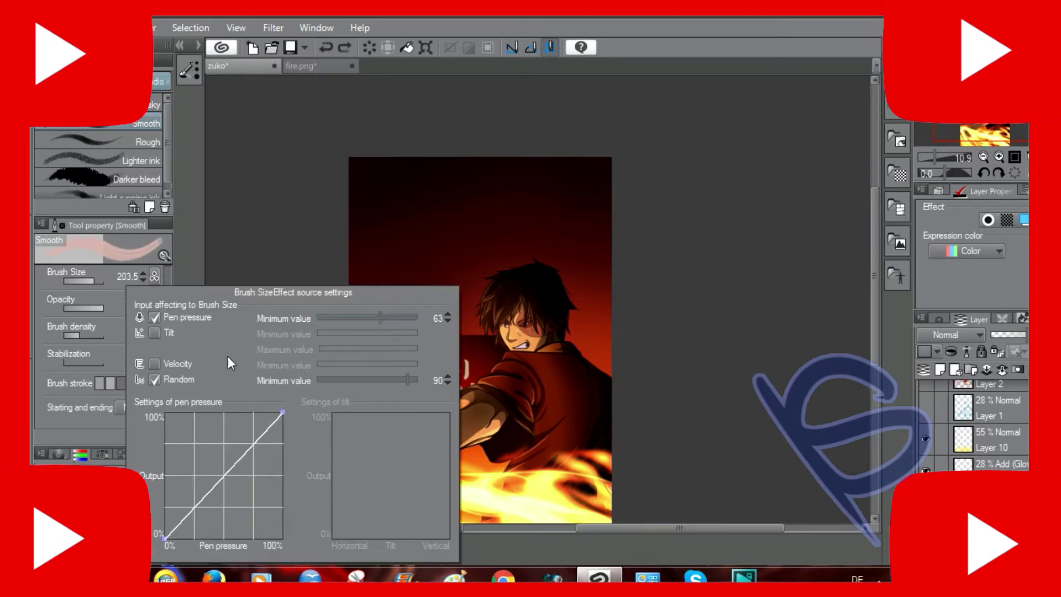
{"action": "left_click", "coordinate": [429, 199]}
{"action": "mouse_move", "coordinate": [410, 191]}
{"action": "left_mouse_down"}
{"action": "mouse_move", "coordinate": [409, 292]}
{"action": "mouse_move", "coordinate": [416, 248]}
{"action": "mouse_move", "coordinate": [369, 293]}
{"action": "left_mouse_up"}
{"action": "key", "text": "ctrl+z"}
{"action": "key", "text": "ctrl+z"}
{"action": "left_click_drag", "start_coordinate": [379, 209], "coordinate": [392, 222]}
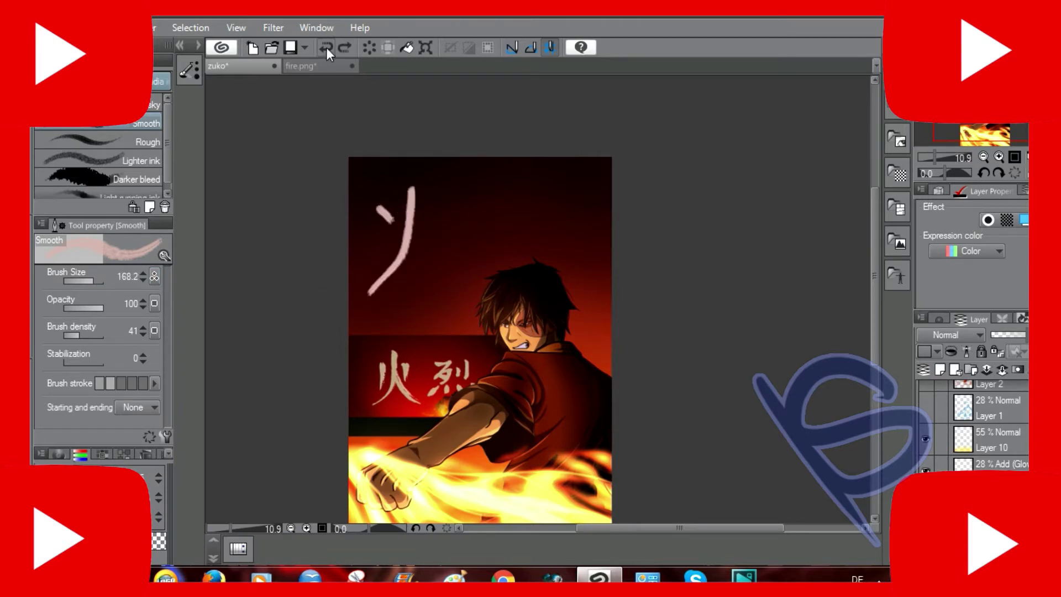
{"action": "left_click", "coordinate": [326, 48]}
{"action": "left_click", "coordinate": [326, 48]}
Readjust the Smooth brush's size response for more tapered strokes and undo the test stroke.
{"action": "left_click", "coordinate": [154, 275]}
{"action": "left_click_drag", "start_coordinate": [418, 186], "coordinate": [390, 280]}
{"action": "key", "text": "ctrl+z"}
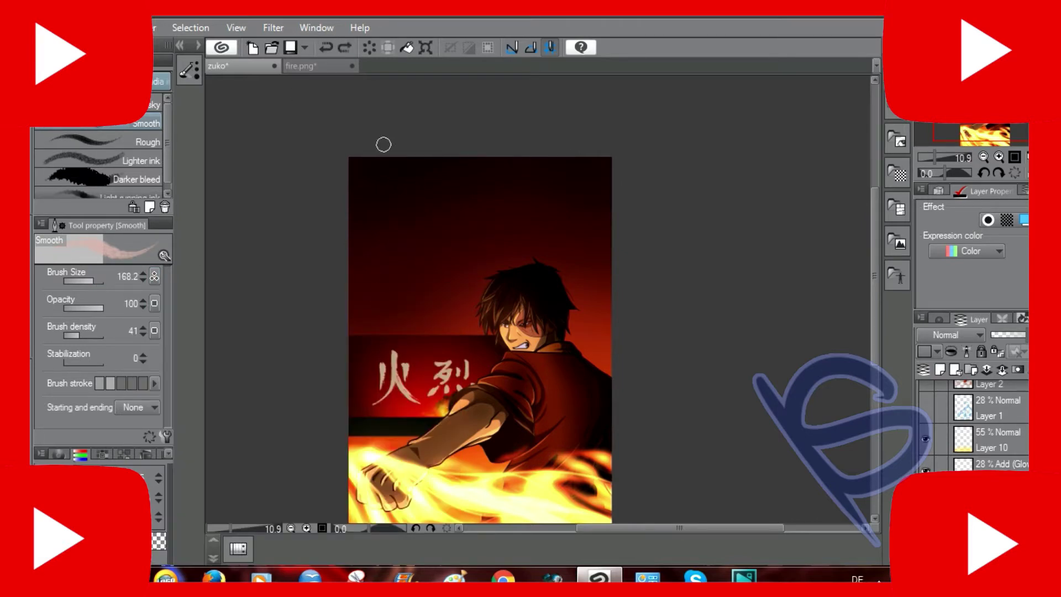
Paint the large pale character 火 on the dark background above the reference picture with the size 168.2 Smooth brush.
{"action": "left_click_drag", "start_coordinate": [420, 183], "coordinate": [376, 294]}
{"action": "left_click_drag", "start_coordinate": [422, 227], "coordinate": [450, 304]}
{"action": "key", "text": "ctrl+z"}
{"action": "left_click_drag", "start_coordinate": [422, 181], "coordinate": [429, 268]}
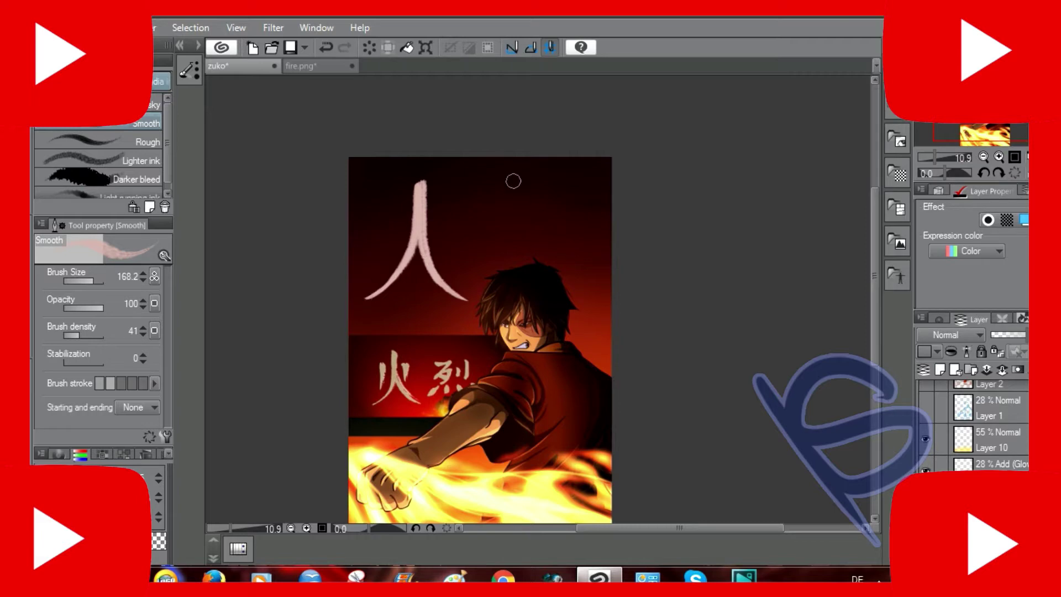
{"action": "left_click_drag", "start_coordinate": [388, 185], "coordinate": [389, 237]}
{"action": "key", "text": "ctrl+z"}
{"action": "left_click_drag", "start_coordinate": [387, 196], "coordinate": [386, 226]}
Paint the pale character 烈 beside 火, partly behind the head, and delete the pasted reference picture.
{"action": "left_click_drag", "start_coordinate": [538, 303], "coordinate": [503, 326]}
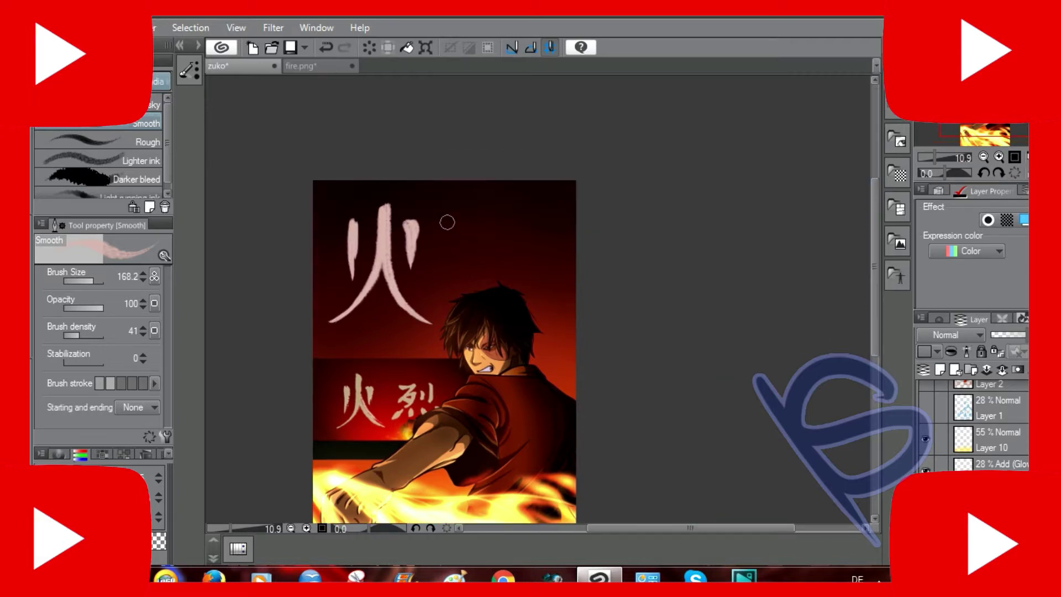
{"action": "mouse_move", "coordinate": [447, 210]}
{"action": "left_mouse_down"}
{"action": "mouse_move", "coordinate": [470, 238]}
{"action": "mouse_move", "coordinate": [453, 273]}
{"action": "left_mouse_up"}
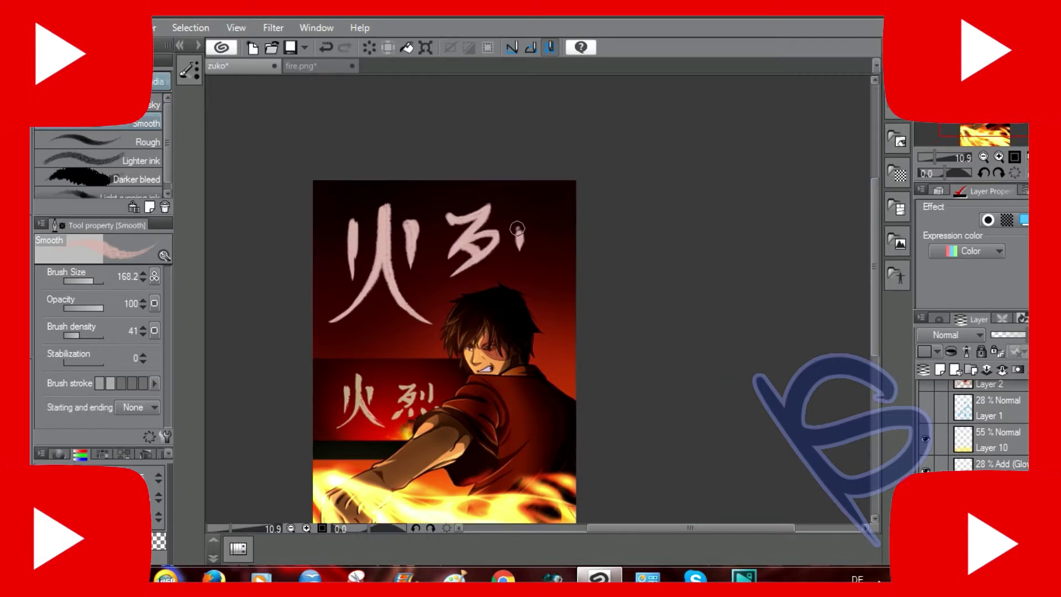
{"action": "left_click_drag", "start_coordinate": [517, 229], "coordinate": [522, 256]}
{"action": "left_click_drag", "start_coordinate": [539, 205], "coordinate": [531, 261]}
{"action": "left_click_drag", "start_coordinate": [478, 283], "coordinate": [488, 299]}
{"action": "left_click_drag", "start_coordinate": [517, 279], "coordinate": [525, 304]}
{"action": "left_click_drag", "start_coordinate": [544, 289], "coordinate": [562, 315]}
{"action": "key", "text": "Delete"}
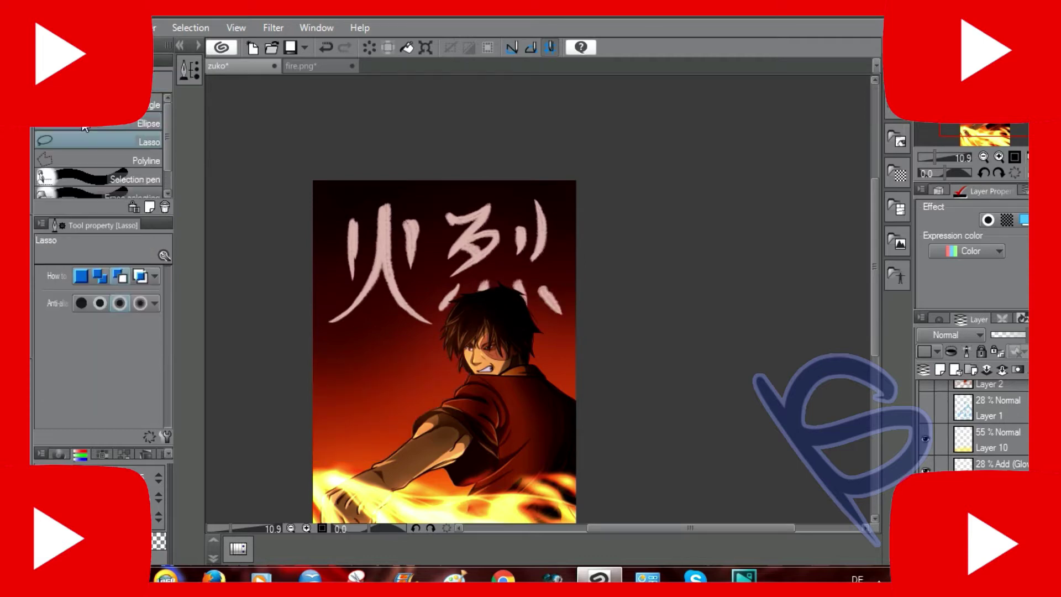
Set the Tone scraping airbrush to size 44.3 and particle size 3.7 with a higher particle density.
{"action": "key", "text": "m"}
{"action": "key", "text": "b"}
{"action": "key", "text": "b"}
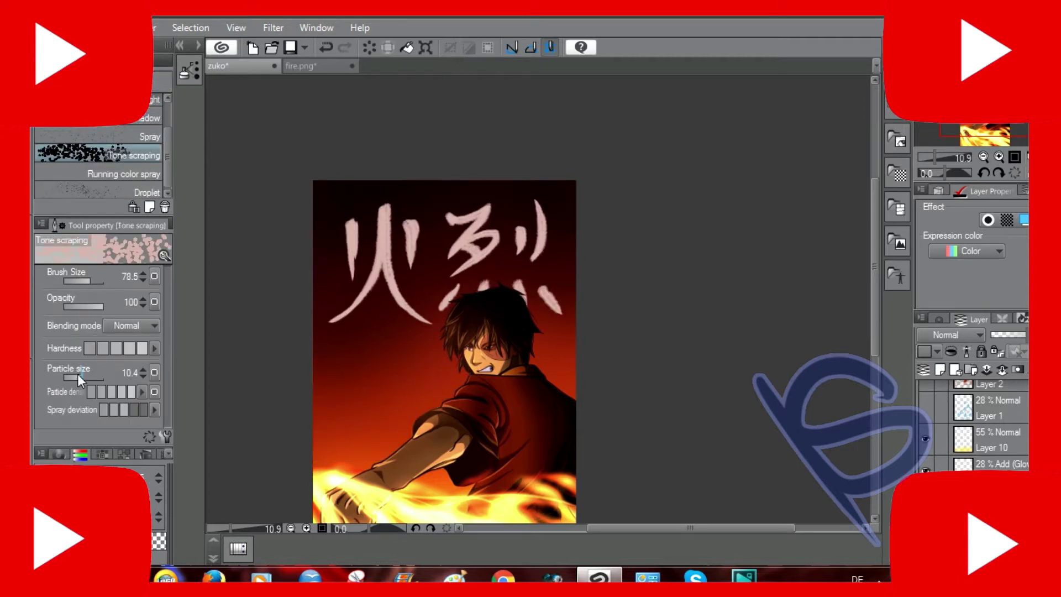
{"action": "type", "text": "16"}
{"action": "key", "text": "Return"}
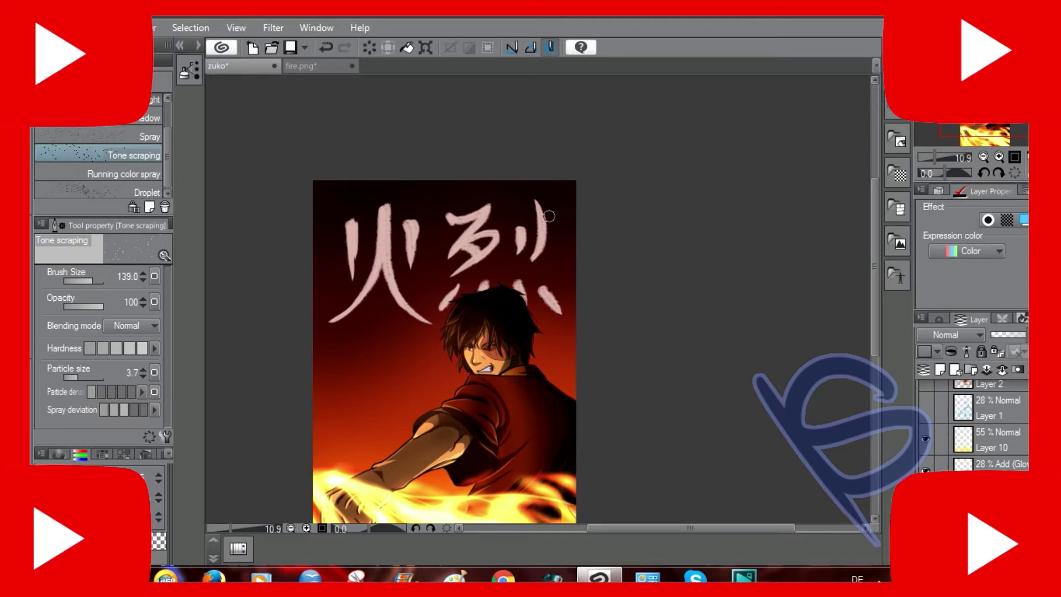
{"action": "left_click", "coordinate": [121, 392]}
{"action": "left_click", "coordinate": [89, 281]}
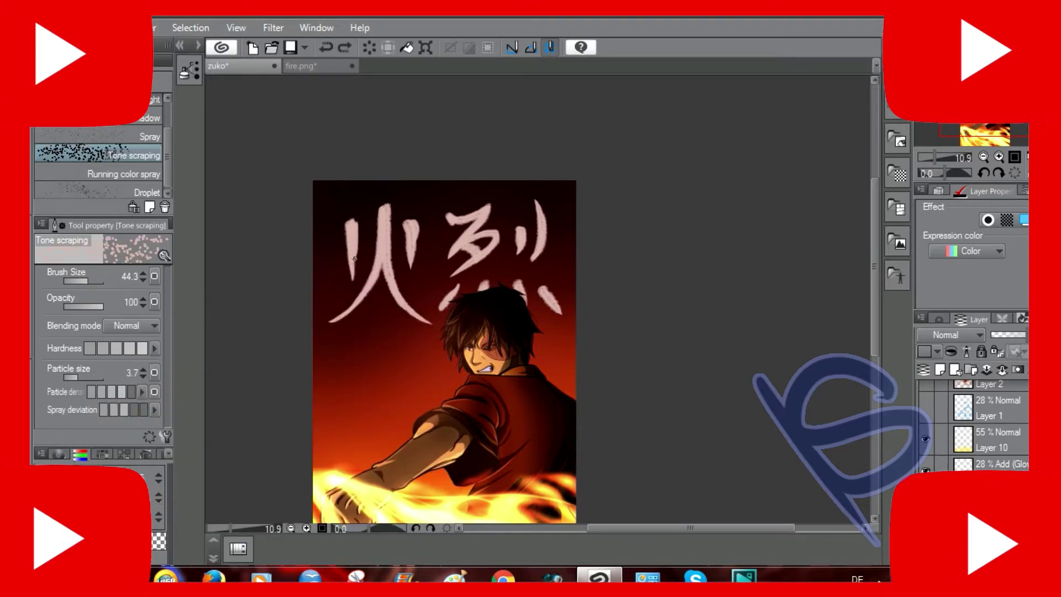
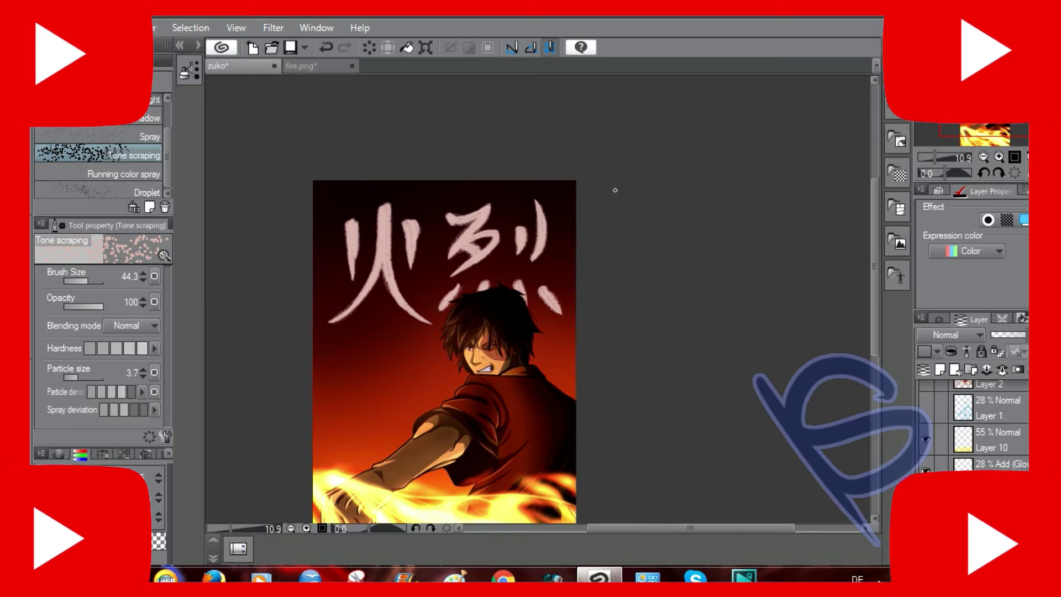
Enlarge the painted characters 火烈 to 105% and reposition them across the dark upper background.
{"action": "key", "text": "m"}
{"action": "left_click_drag", "start_coordinate": [313, 185], "coordinate": [576, 344]}
{"action": "key", "text": "ctrl+t"}
{"action": "left_click_drag", "start_coordinate": [644, 407], "coordinate": [645, 474]}
{"action": "left_click_drag", "start_coordinate": [512, 201], "coordinate": [512, 184]}
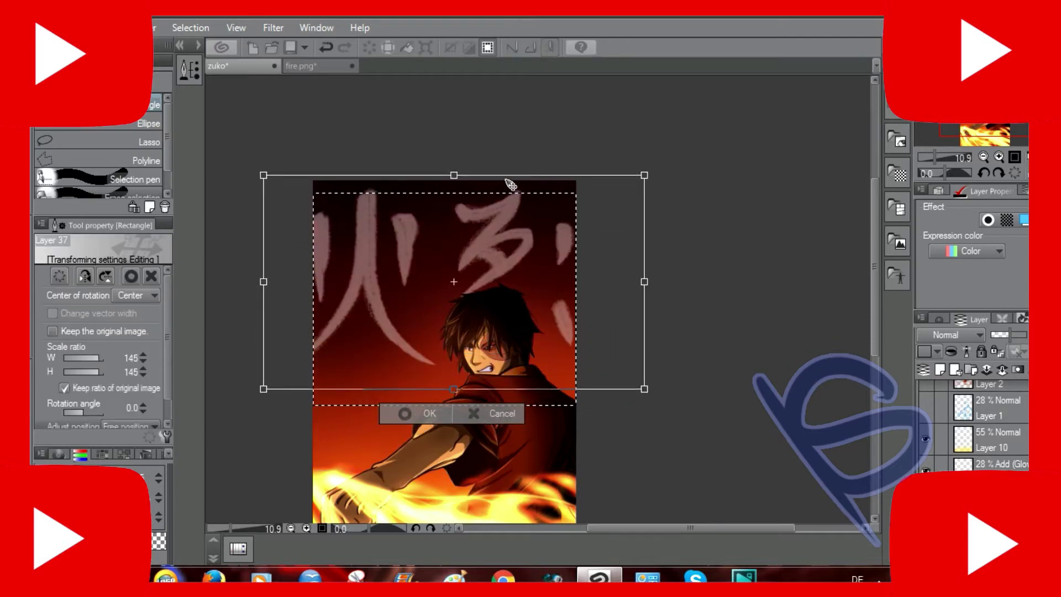
{"action": "left_click_drag", "start_coordinate": [644, 388], "coordinate": [563, 325]}
{"action": "left_click_drag", "start_coordinate": [403, 241], "coordinate": [448, 260]}
{"action": "left_click", "coordinate": [419, 357]}
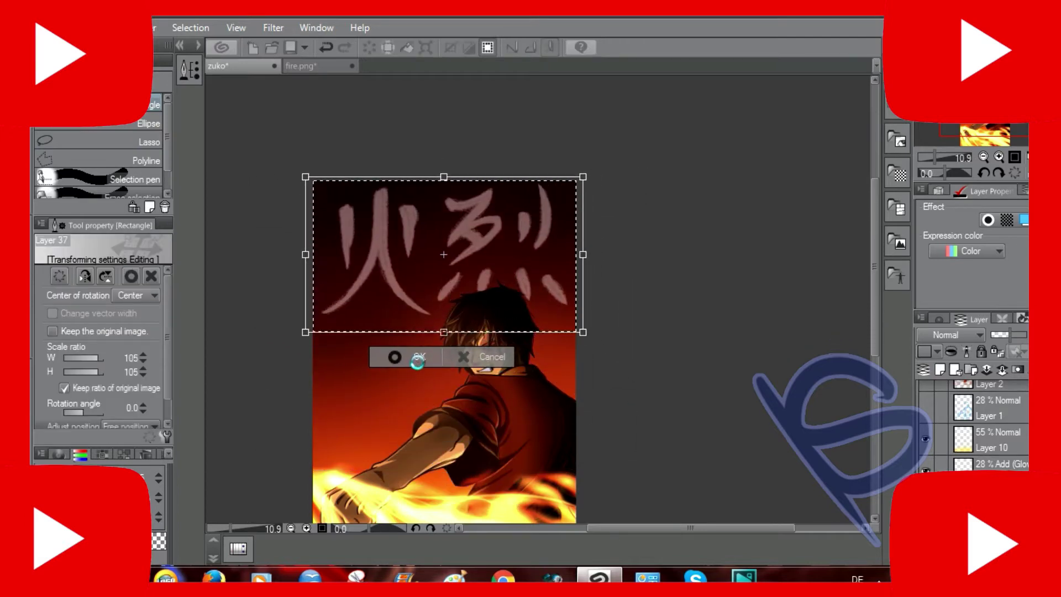
{"action": "key", "text": "ctrl+d"}
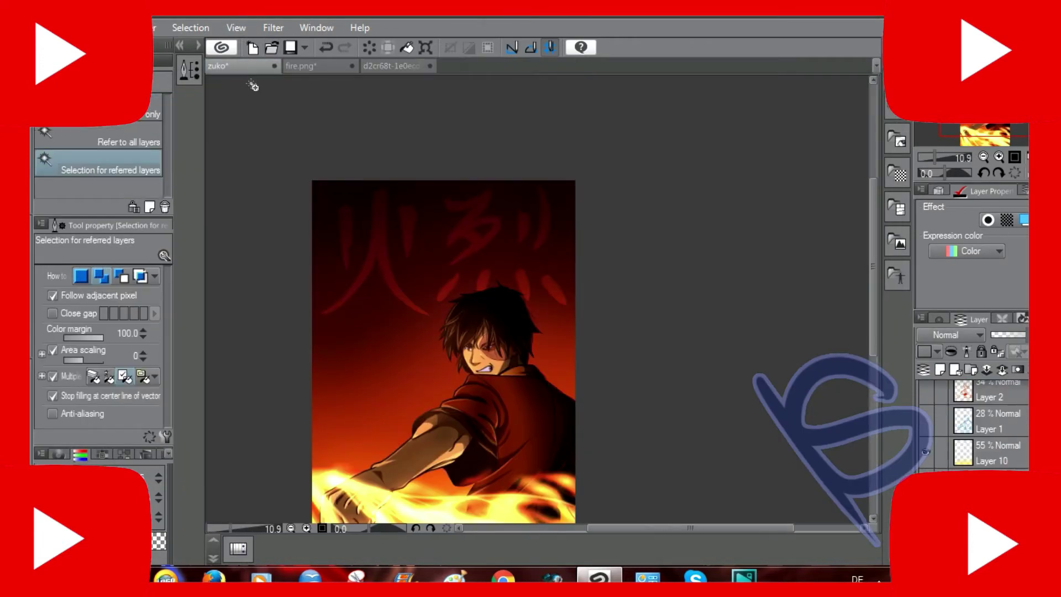
Paste the fire emblem reference picture into the illustration and activate the Smooth brush.
{"action": "key", "text": "ctrl+v"}
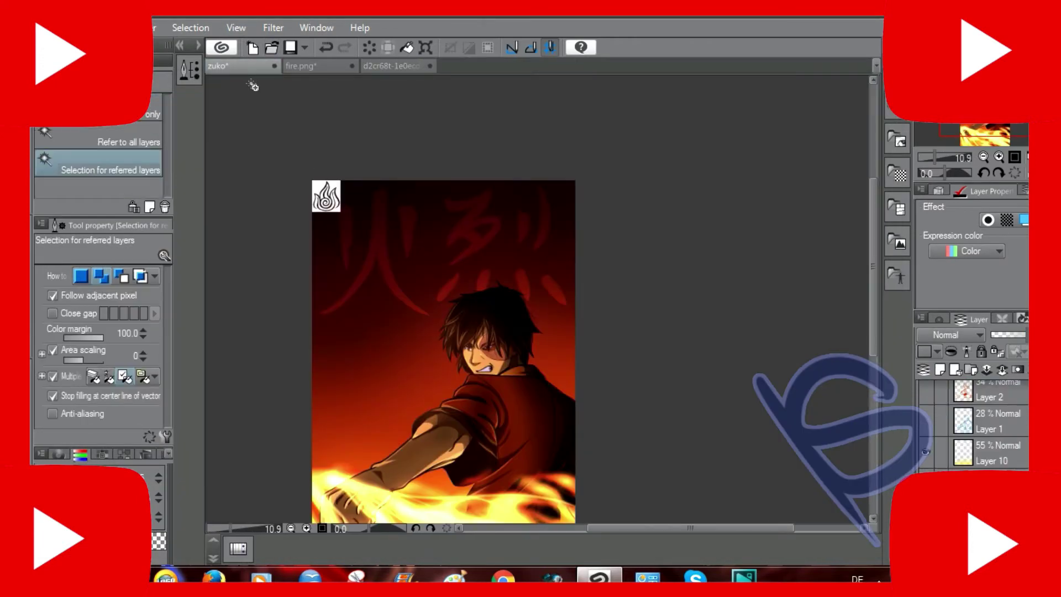
{"action": "key", "text": "b"}
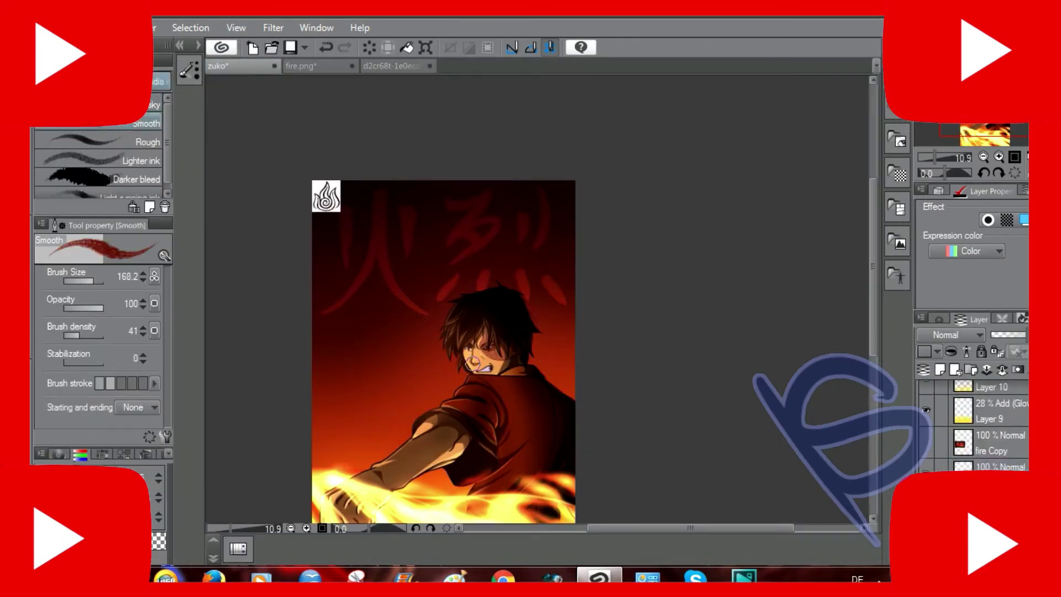
Try painting the spiral fire emblem in the background beside the face, and undo the strokes.
{"action": "mouse_move", "coordinate": [396, 376]}
{"action": "left_mouse_down"}
{"action": "mouse_move", "coordinate": [413, 283]}
{"action": "mouse_move", "coordinate": [422, 348]}
{"action": "mouse_move", "coordinate": [383, 365]}
{"action": "mouse_move", "coordinate": [397, 411]}
{"action": "mouse_move", "coordinate": [441, 364]}
{"action": "left_mouse_up"}
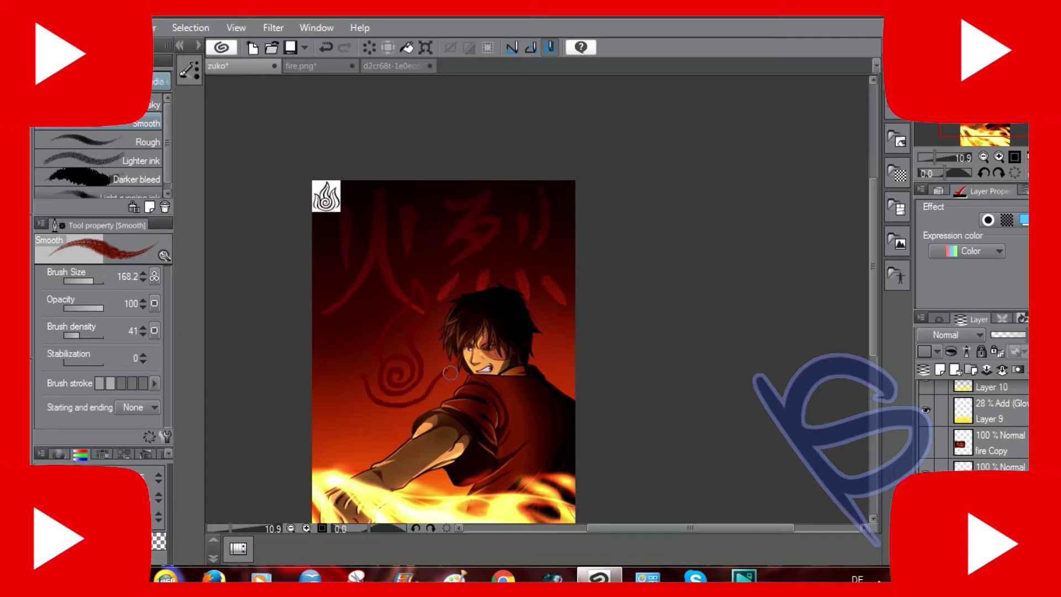
{"action": "key", "text": "ctrl+z"}
{"action": "left_click_drag", "start_coordinate": [358, 353], "coordinate": [386, 387]}
{"action": "key", "text": "ctrl+z"}
{"action": "key", "text": "ctrl+z"}
{"action": "mouse_move", "coordinate": [413, 322]}
{"action": "left_mouse_down"}
{"action": "mouse_move", "coordinate": [393, 369]}
{"action": "mouse_move", "coordinate": [396, 348]}
{"action": "mouse_move", "coordinate": [424, 371]}
{"action": "left_mouse_up"}
{"action": "key", "text": "ctrl+z"}
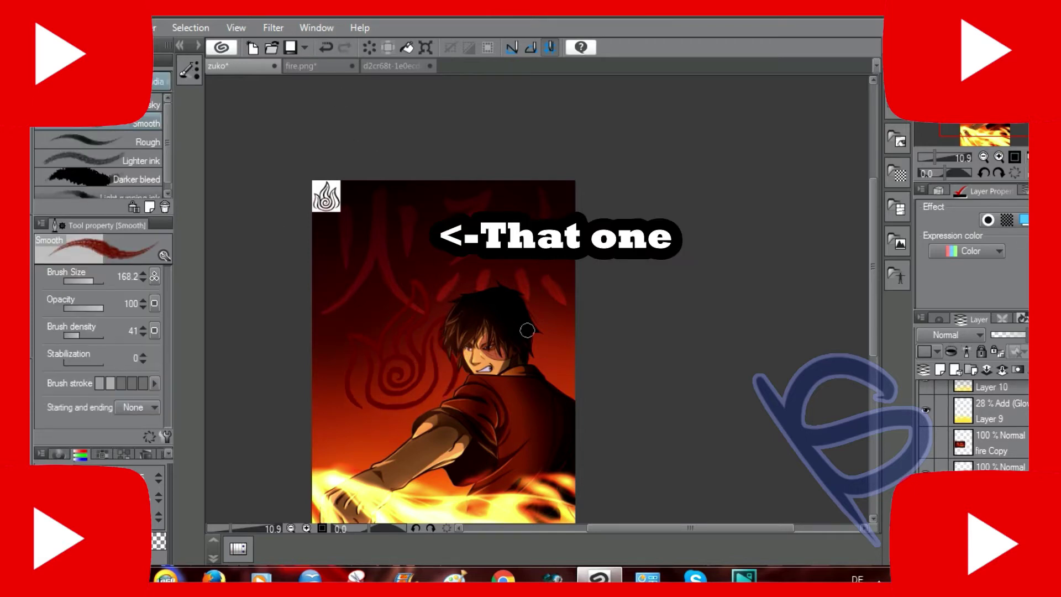
{"action": "key", "text": "ctrl+z"}
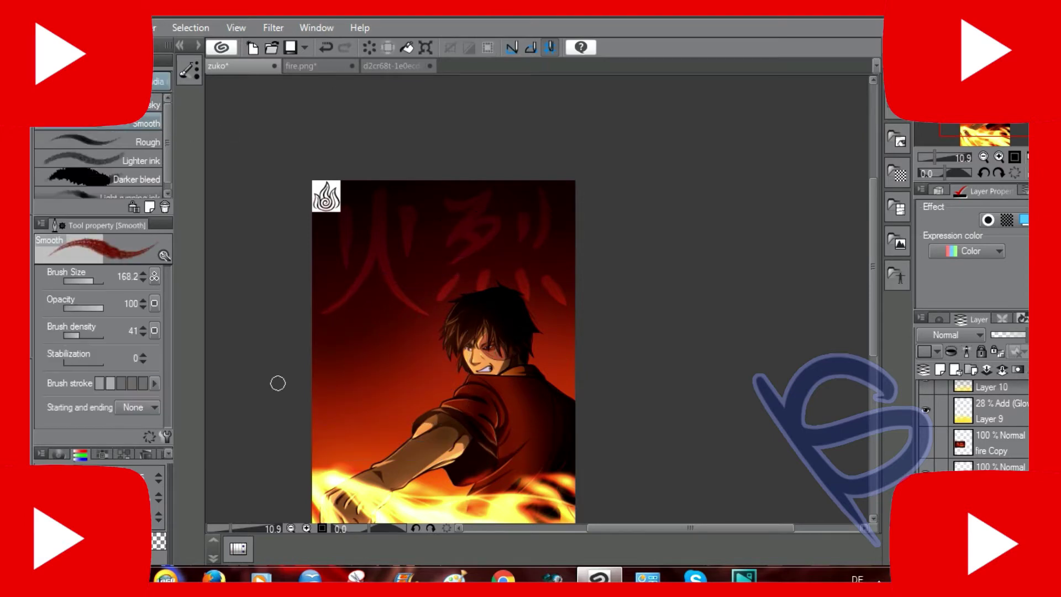
Repaint the spiral fire emblem with its outer flames above the outstretched arm, and clear the whole attempt with a rectangular selection.
{"action": "left_click_drag", "start_coordinate": [381, 384], "coordinate": [397, 402]}
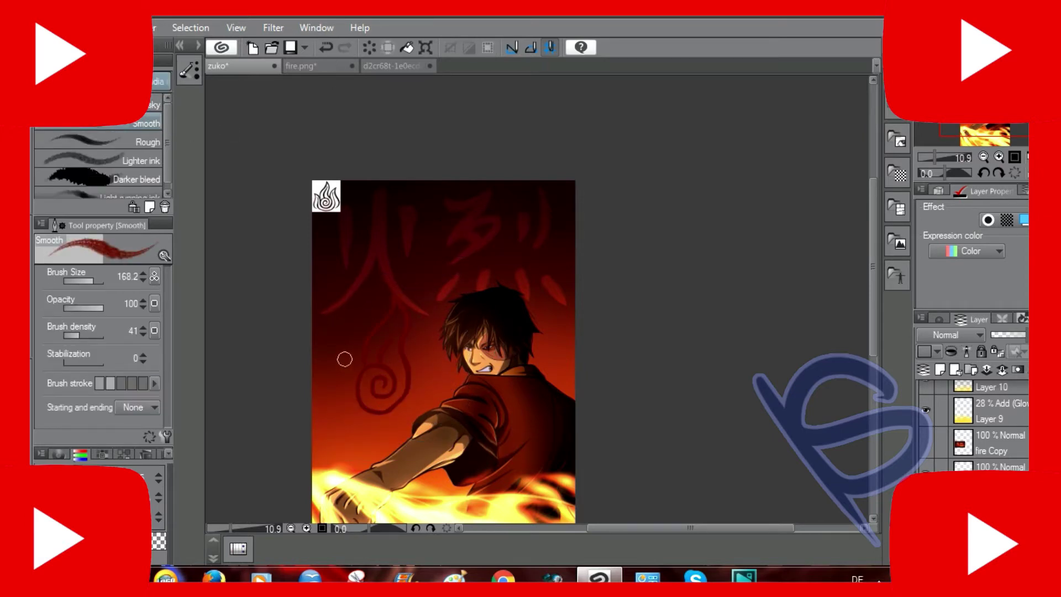
{"action": "left_click_drag", "start_coordinate": [345, 359], "coordinate": [413, 362]}
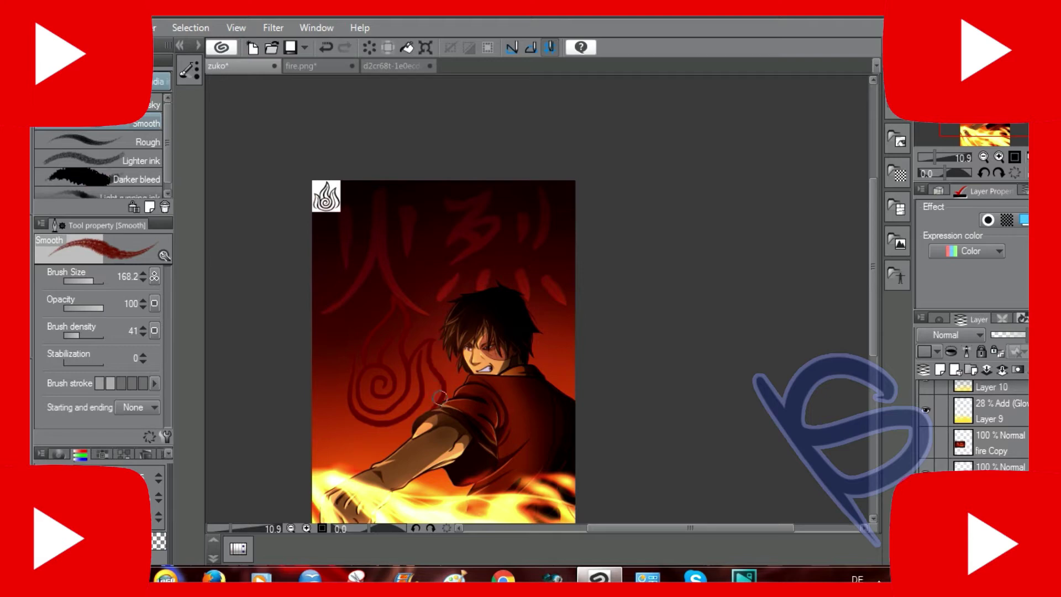
{"action": "key", "text": "ctrl+z"}
{"action": "key", "text": "ctrl+z"}
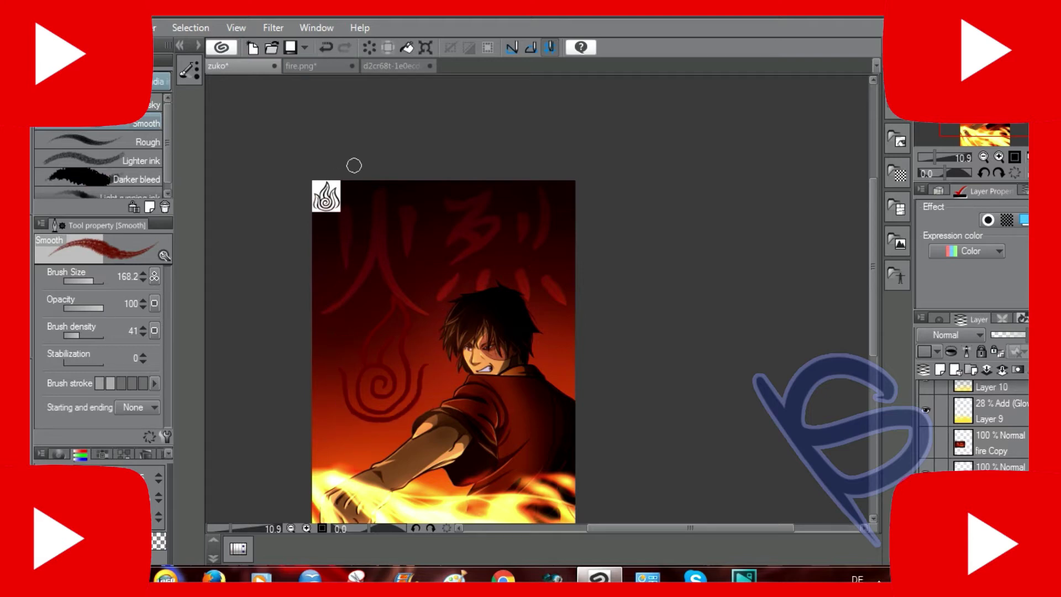
{"action": "left_click", "coordinate": [327, 48]}
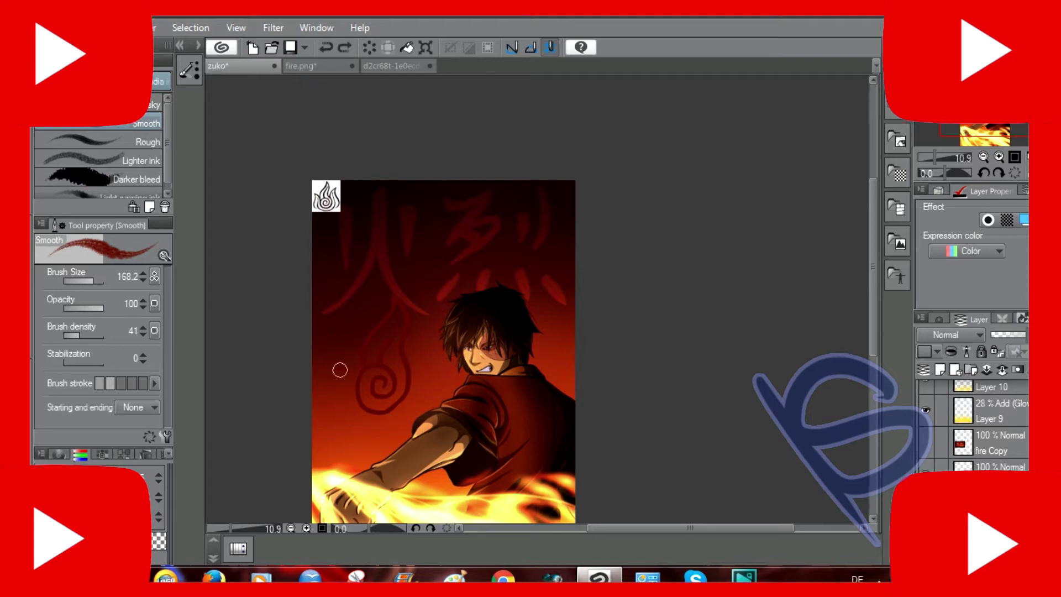
{"action": "key", "text": "e"}
{"action": "key", "text": "b"}
{"action": "key", "text": "m"}
{"action": "left_click_drag", "start_coordinate": [316, 273], "coordinate": [456, 461]}
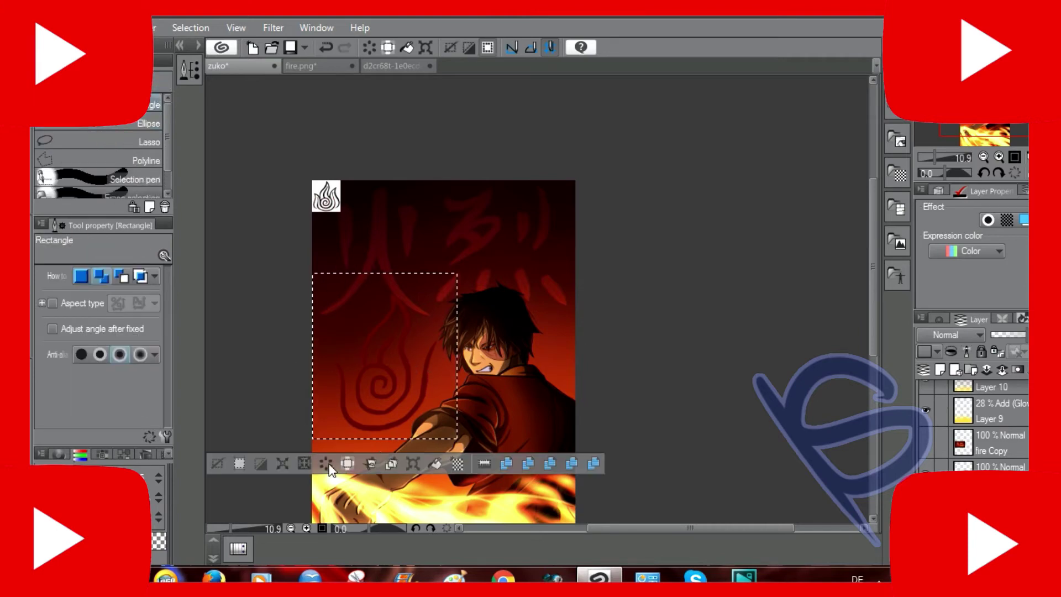
{"action": "key", "text": "Delete"}
{"action": "key", "text": "ctrl+d"}
{"action": "key", "text": "b"}
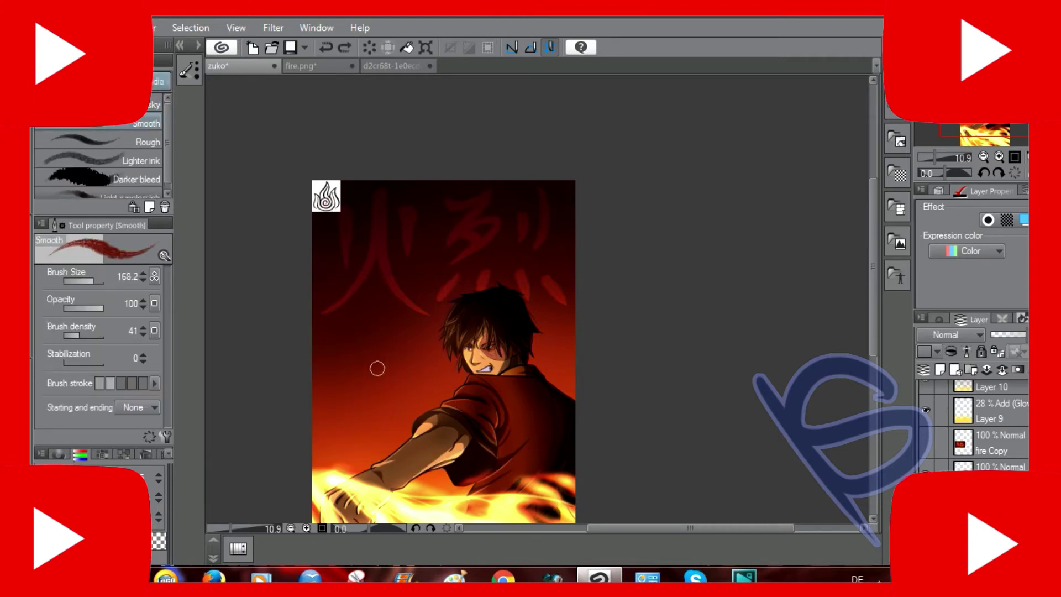
Paint the complete fire emblem, with central spiral and surrounding flame tongues, above the outstretched arm using the size 168.2 Smooth brush.
{"action": "left_click_drag", "start_coordinate": [378, 369], "coordinate": [382, 325]}
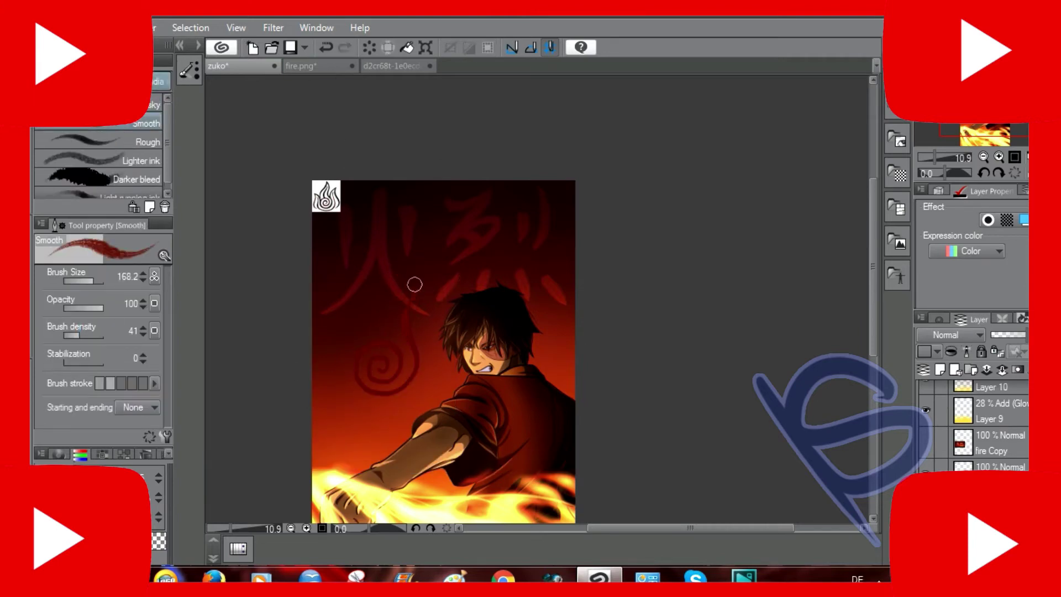
{"action": "key", "text": "e"}
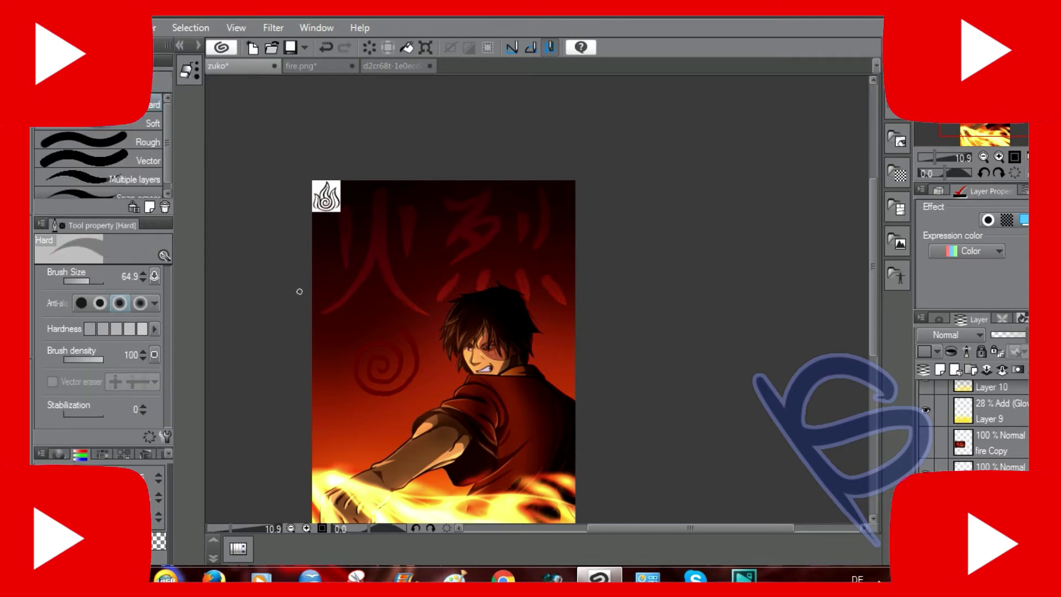
{"action": "key", "text": "b"}
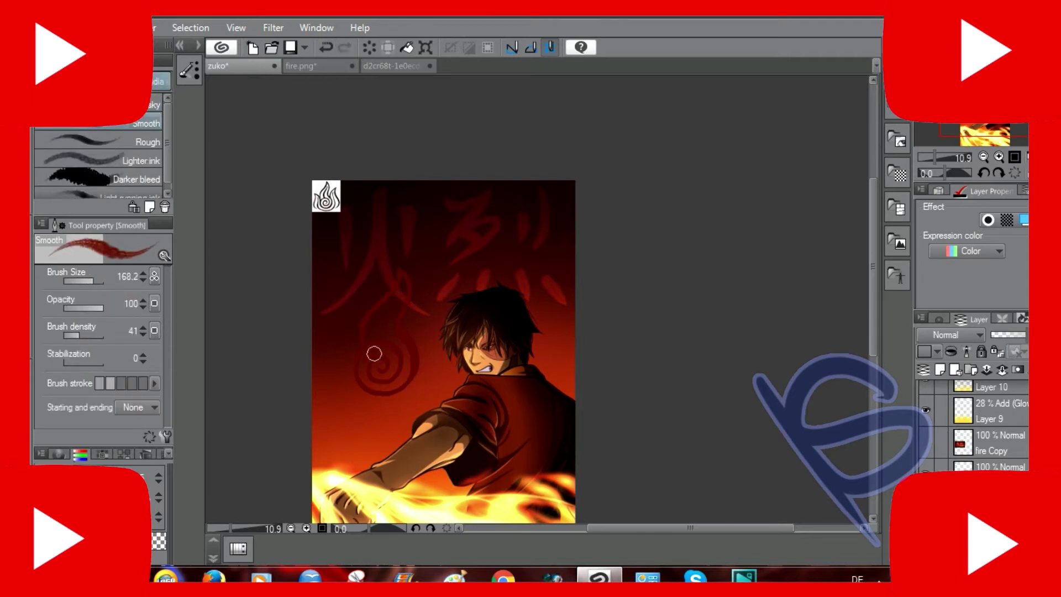
{"action": "left_click", "coordinate": [378, 341]}
{"action": "key", "text": "ctrl+z"}
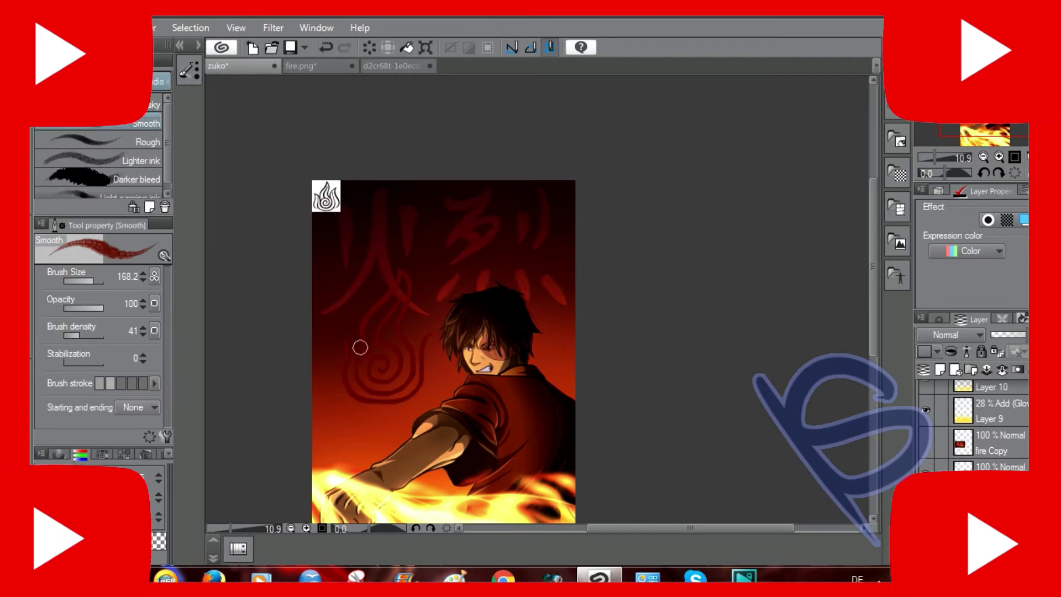
{"action": "key", "text": "ctrl+z"}
{"action": "key", "text": "ctrl+z"}
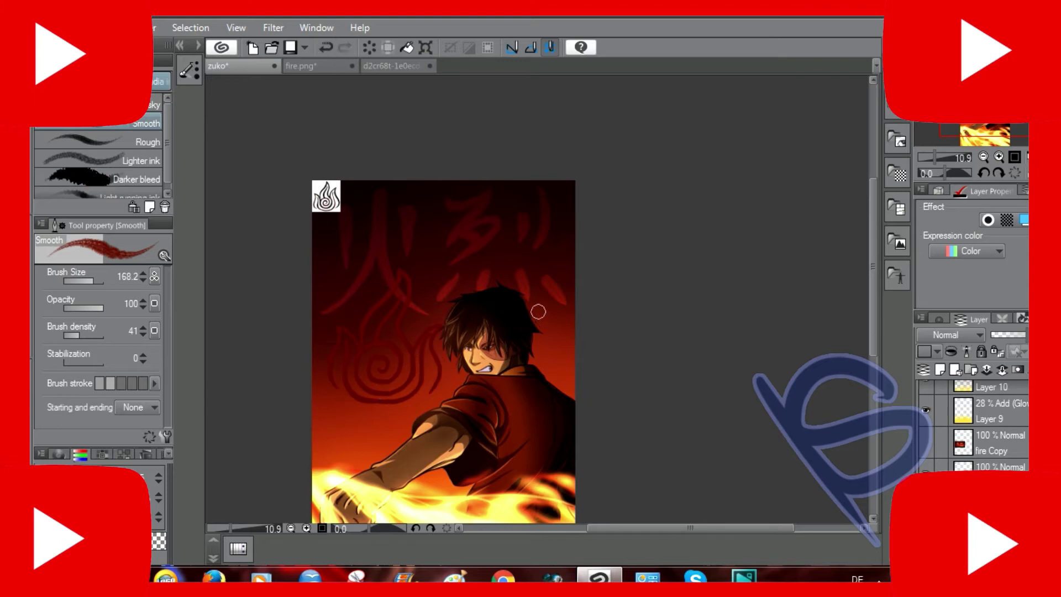
Enlarge the fire emblem to fill the background behind the character and set its layer to Overlay with reduced opacity.
{"action": "key", "text": "ctrl+t"}
{"action": "left_click_drag", "start_coordinate": [600, 442], "coordinate": [564, 344]}
{"action": "left_click", "coordinate": [420, 511]}
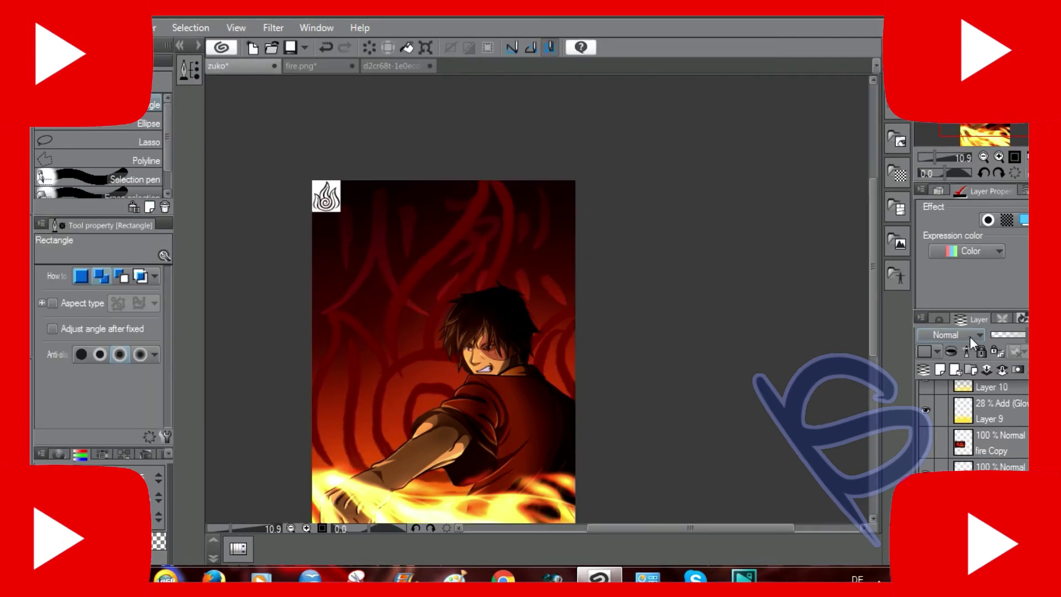
{"action": "scroll", "coordinate": [970, 337], "scroll_direction": "down", "scroll_amount": 14}
{"action": "left_click_drag", "start_coordinate": [1020, 346], "coordinate": [999, 338]}
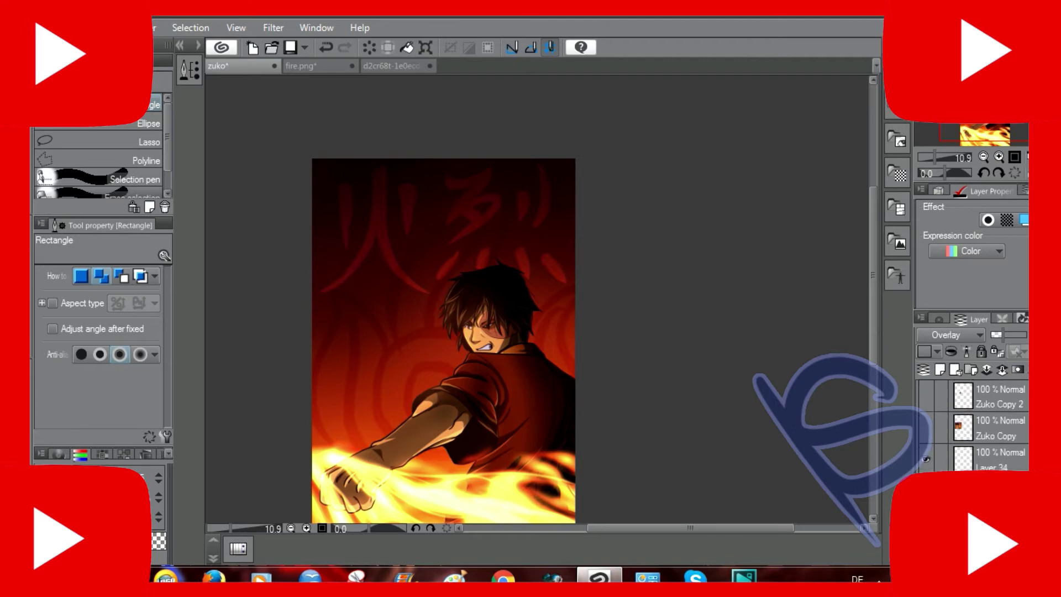
Open the Avatar: The Last Airbender logo image and copy it into the zuko illustration.
{"action": "key", "text": "ctrl+o"}
{"action": "double_click", "coordinate": [268, 248]}
{"action": "key", "text": "ctrl+c"}
{"action": "left_click", "coordinate": [243, 66]}
{"action": "key", "text": "ctrl+v"}
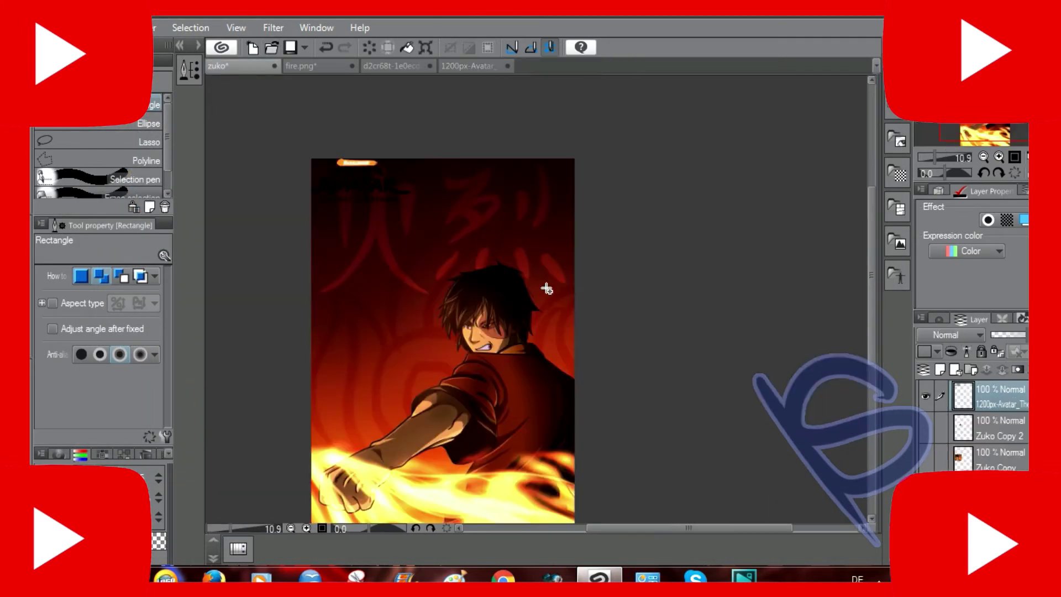
Enlarge the Avatar logo to 224% and place it across the upper part of the illustration.
{"action": "left_click", "coordinate": [412, 241]}
{"action": "left_click_drag", "start_coordinate": [421, 218], "coordinate": [553, 282]}
{"action": "left_click_drag", "start_coordinate": [518, 169], "coordinate": [543, 173]}
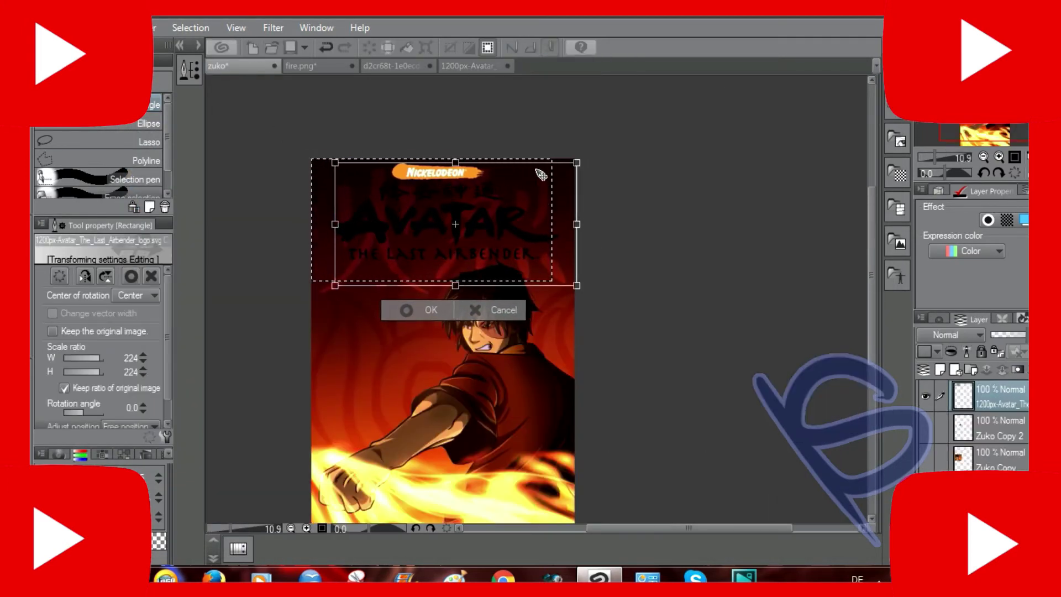
{"action": "key", "text": "Return"}
Lower the logo layer's opacity to 60% and add a new layer above it.
{"action": "left_click_drag", "start_coordinate": [1012, 334], "coordinate": [986, 342]}
{"action": "left_click", "coordinate": [940, 369]}
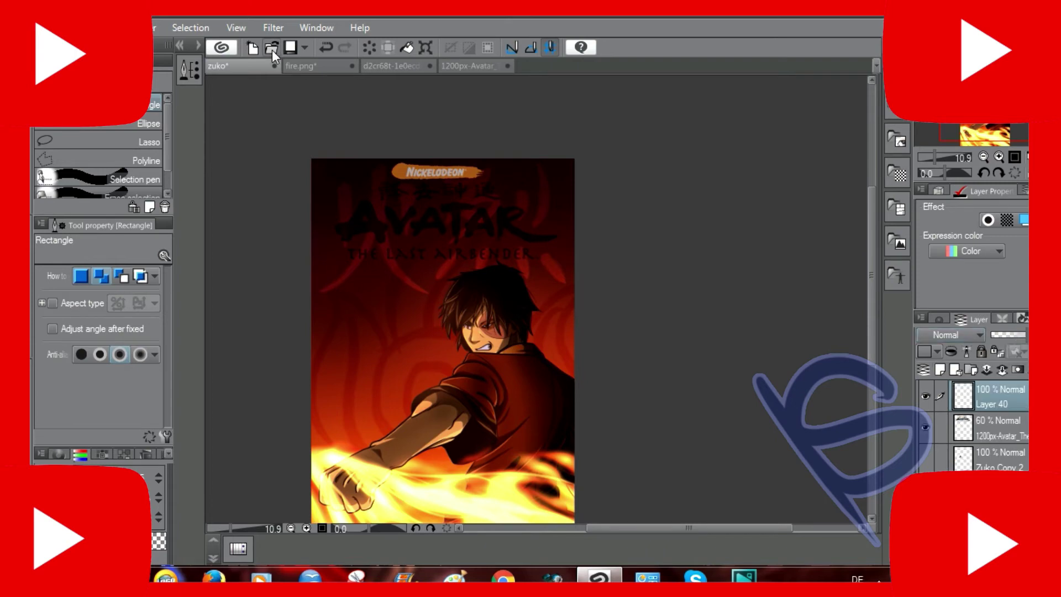
Open signature.png and copy the signature into the zuko illustration.
{"action": "left_click", "coordinate": [271, 47]}
{"action": "double_click", "coordinate": [270, 237]}
{"action": "double_click", "coordinate": [547, 232]}
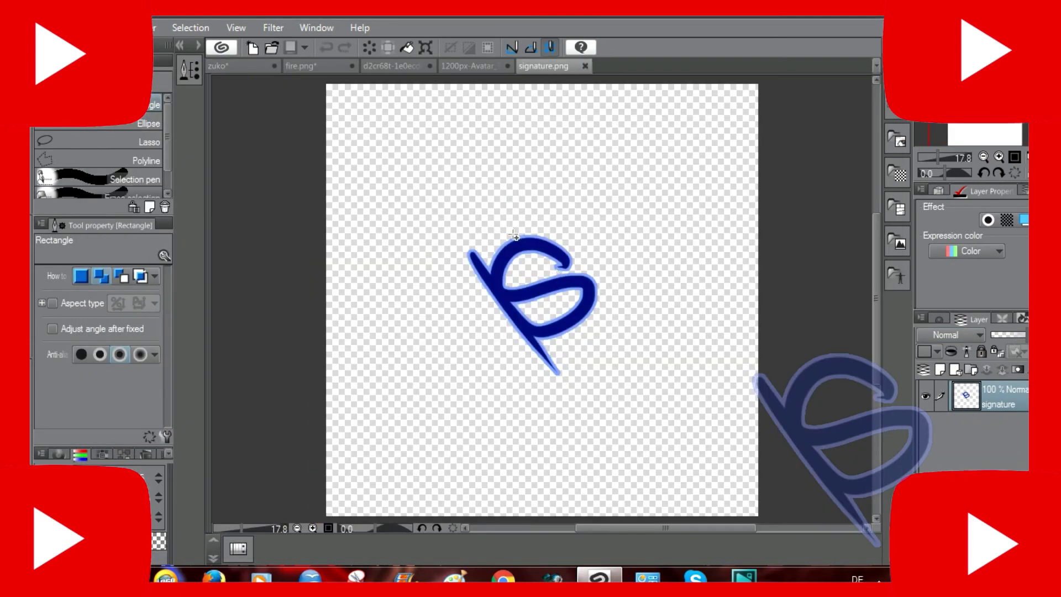
{"action": "key", "text": "ctrl+c"}
{"action": "left_click", "coordinate": [249, 67]}
{"action": "key", "text": "ctrl+v"}
Move the signature onto the background above the forearm and set its layer to Overlay at 23% opacity.
{"action": "key", "text": "k"}
{"action": "left_click_drag", "start_coordinate": [437, 288], "coordinate": [362, 359]}
{"action": "left_click", "coordinate": [979, 334]}
{"action": "left_click", "coordinate": [939, 206]}
{"action": "left_click_drag", "start_coordinate": [1025, 335], "coordinate": [998, 335]}
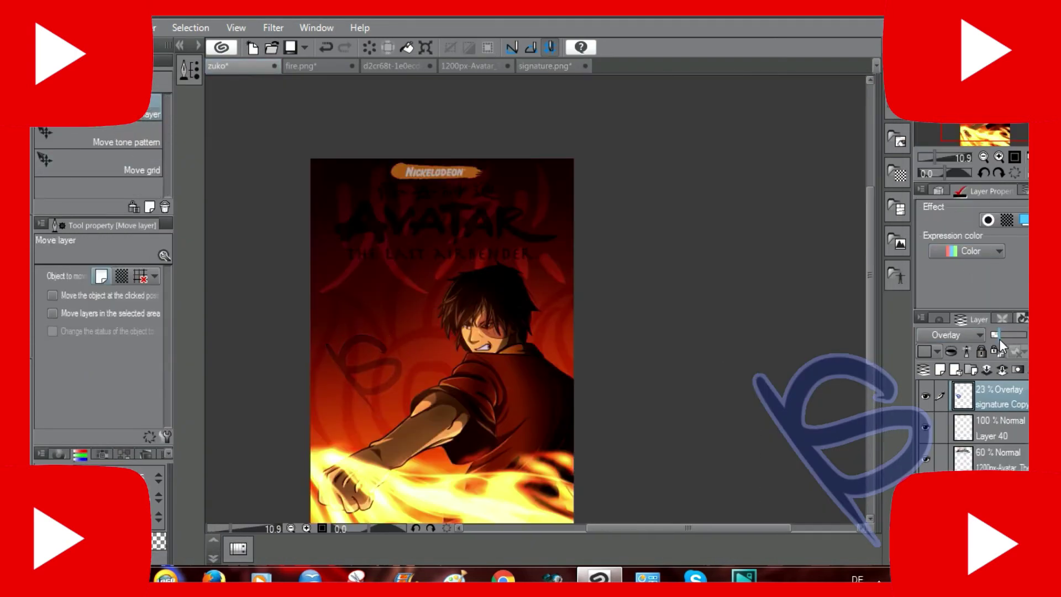
Paint a soft red glow around the Avatar logo on Layer 40 with the size 360.3 Soft airbrush.
{"action": "scroll", "coordinate": [860, 308], "scroll_direction": "down", "scroll_amount": 3}
{"action": "scroll", "coordinate": [860, 308], "scroll_direction": "up", "scroll_amount": 2}
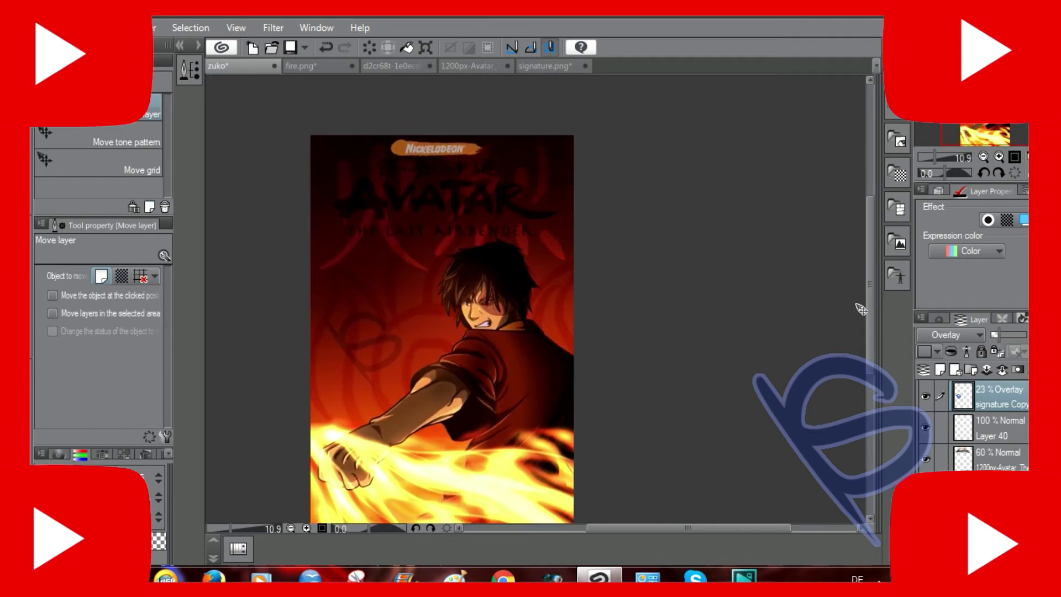
{"action": "left_click", "coordinate": [1001, 428]}
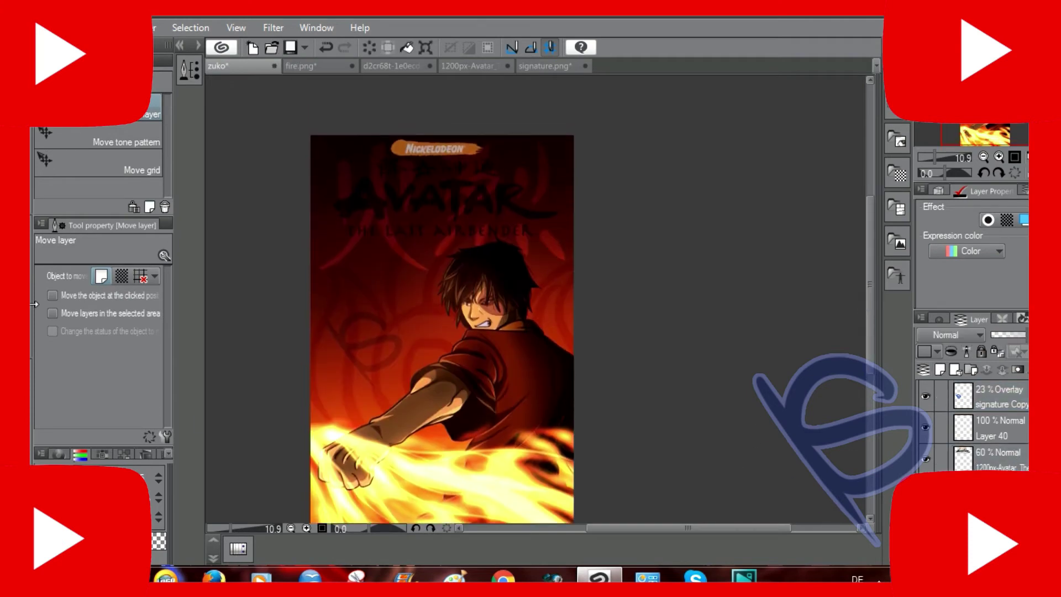
{"action": "key", "text": "b"}
{"action": "scroll", "coordinate": [866, 287], "scroll_direction": "up", "scroll_amount": 5}
{"action": "mouse_move", "coordinate": [347, 317]}
{"action": "left_mouse_down"}
{"action": "mouse_move", "coordinate": [505, 303]}
{"action": "mouse_move", "coordinate": [420, 280]}
{"action": "mouse_move", "coordinate": [495, 283]}
{"action": "mouse_move", "coordinate": [486, 339]}
{"action": "left_mouse_up"}
Try another blending mode on the glow layer, undo the recent changes, and set the logo layer's opacity to 70%.
{"action": "left_click", "coordinate": [948, 335]}
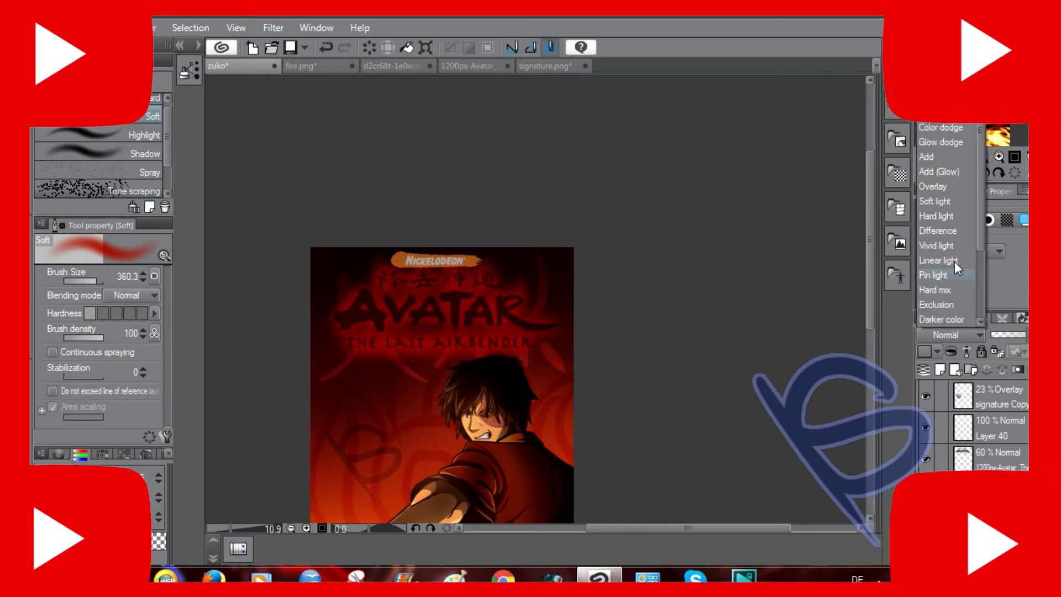
{"action": "left_click", "coordinate": [954, 261]}
{"action": "left_click", "coordinate": [1010, 335]}
{"action": "key", "text": "ctrl+z"}
{"action": "key", "text": "ctrl+z"}
{"action": "key", "text": "ctrl+z"}
{"action": "key", "text": "ctrl+z"}
{"action": "key", "text": "ctrl+z"}
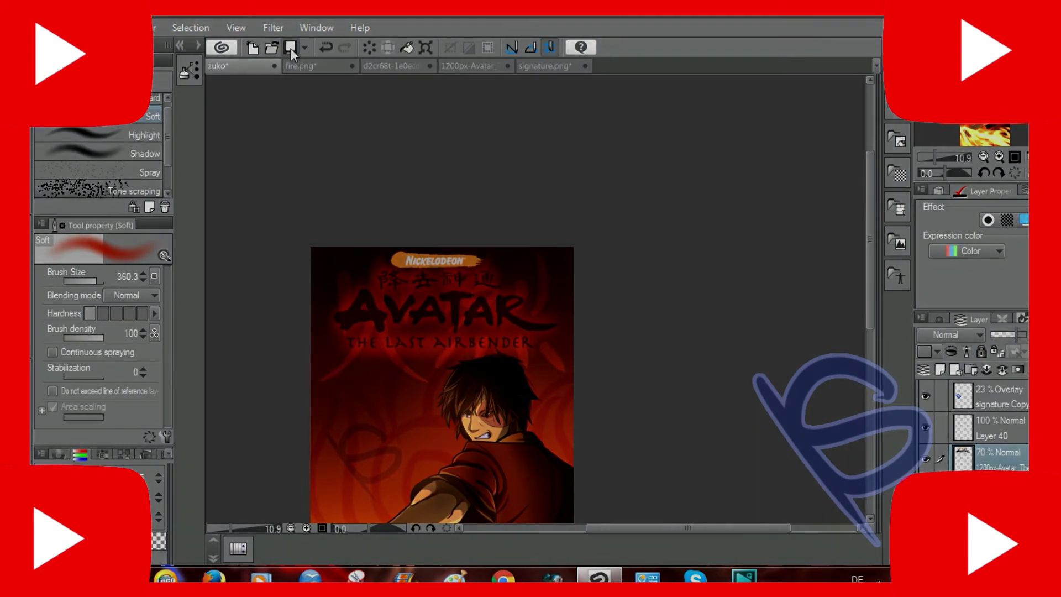